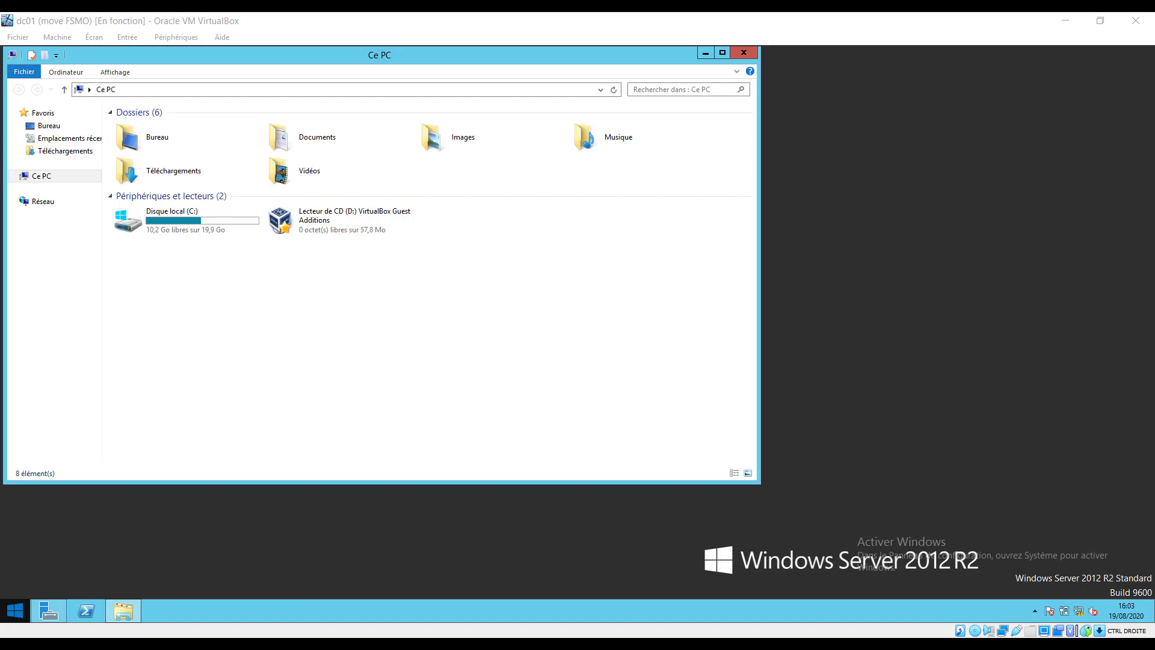
Center the Ce PC window on the dc01 desktop and bring Server Manager to the front.
left_click(607, 288)
left_click_drag(632, 56, 770, 89)
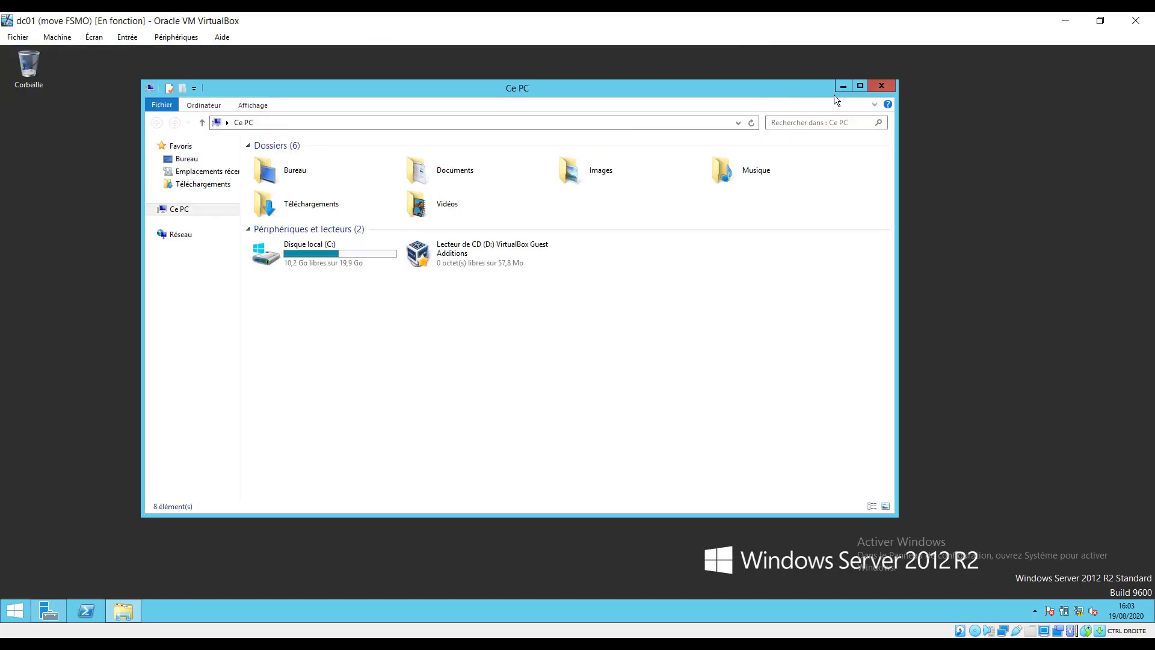
left_click(16, 612)
left_click(100, 466)
left_click(20, 616)
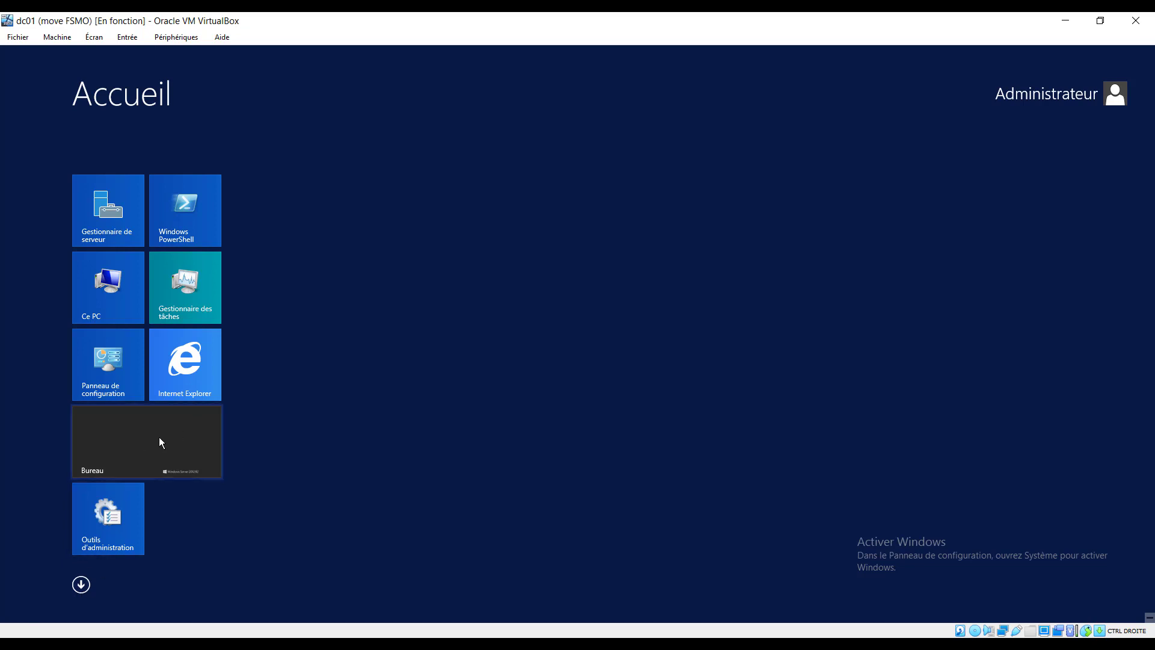
left_click(158, 437)
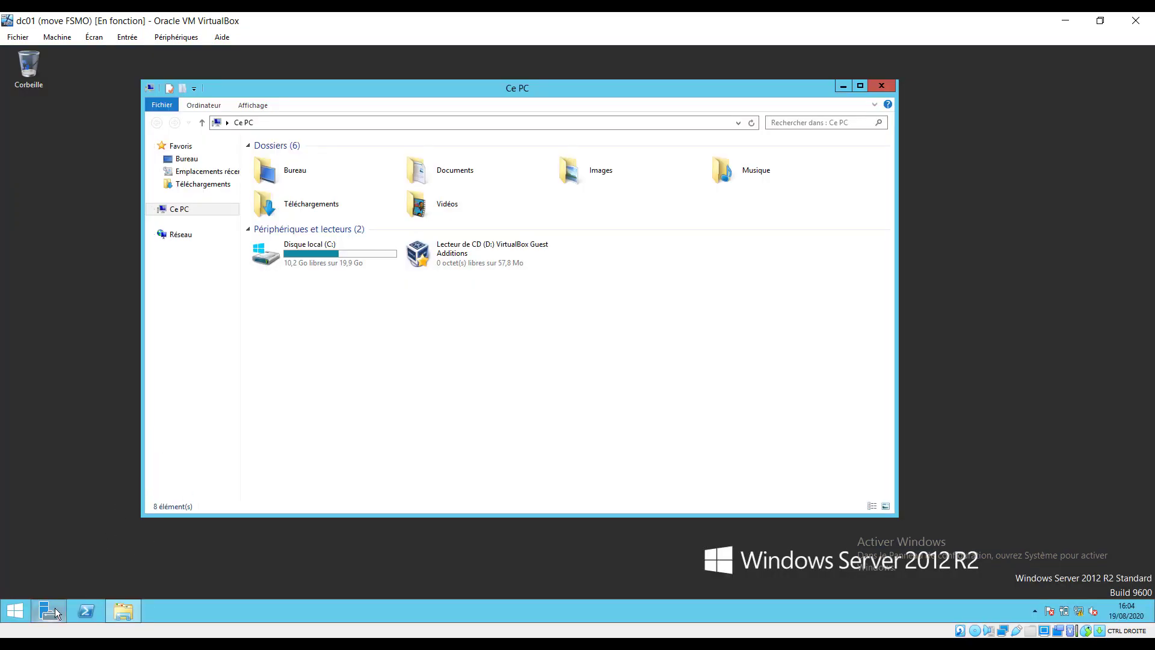
left_click(55, 608)
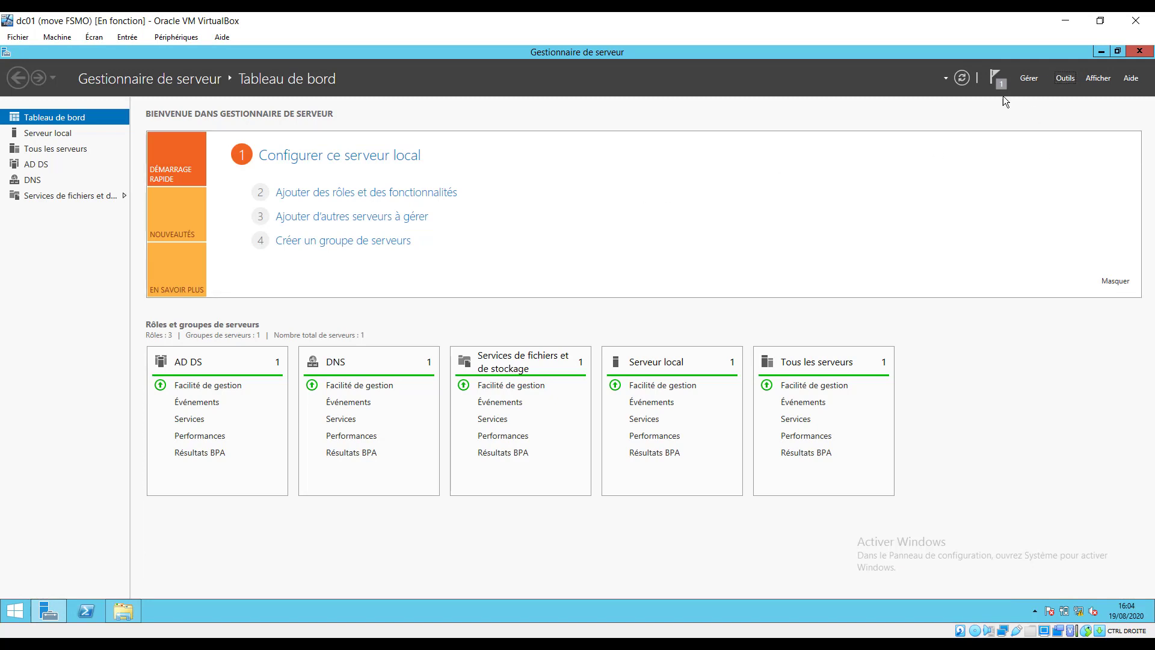
left_click(118, 197)
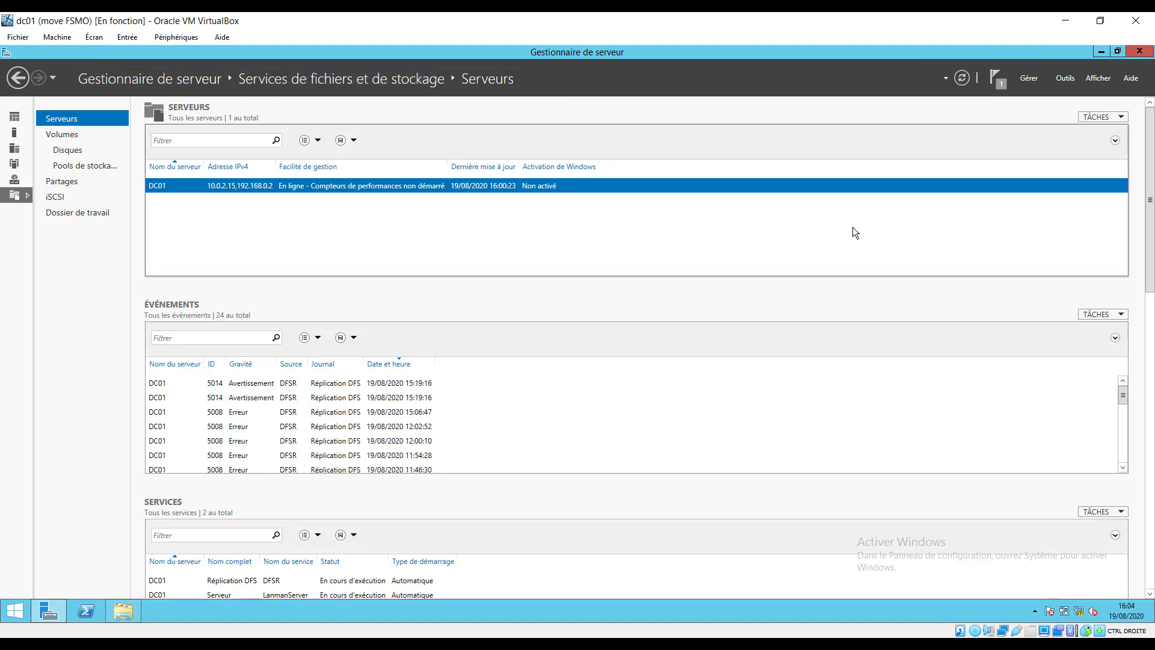
left_click(19, 78)
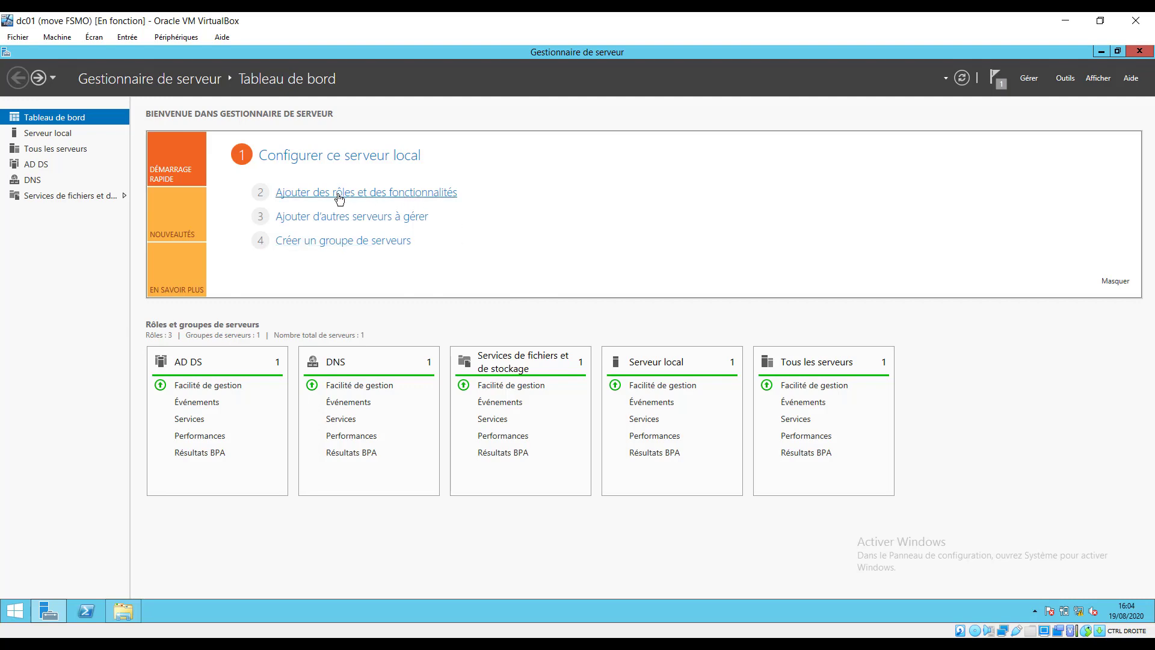
left_click(413, 192)
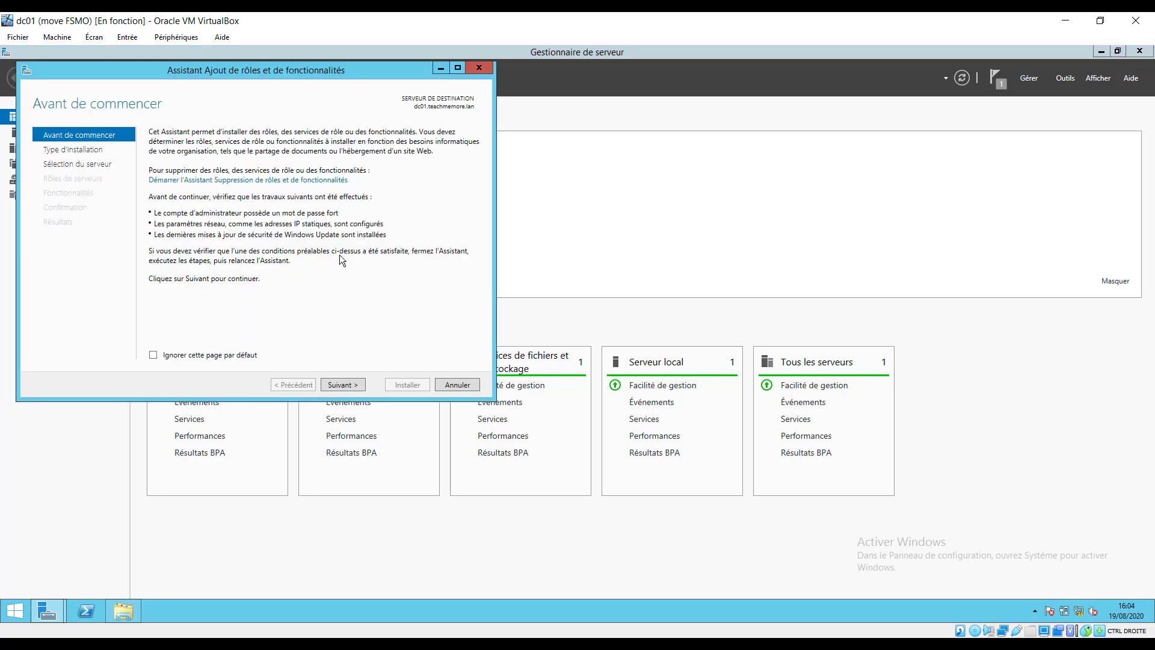
left_click(344, 385)
left_click(344, 384)
left_click(348, 385)
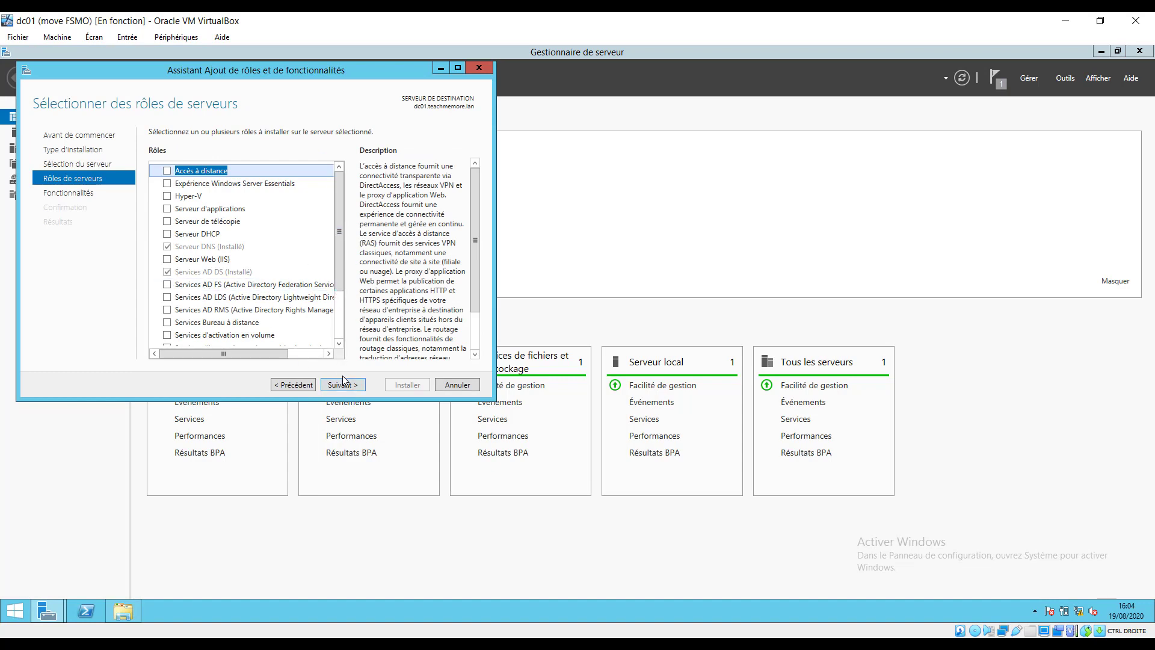
left_click_drag(339, 292, 337, 348)
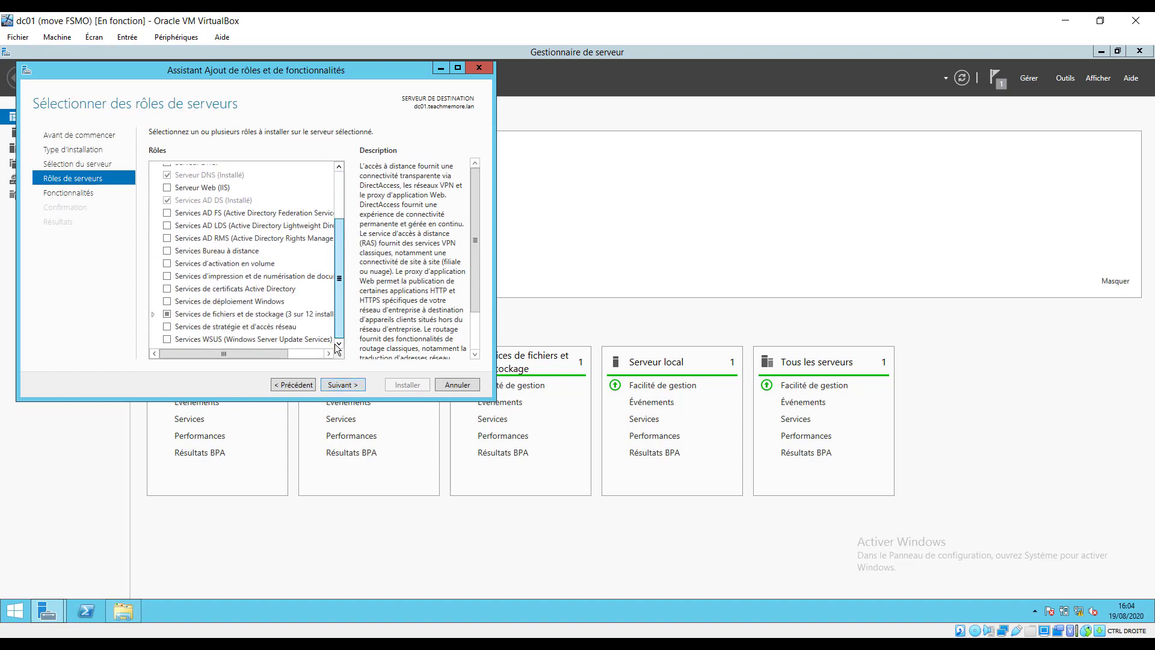
left_click(169, 314)
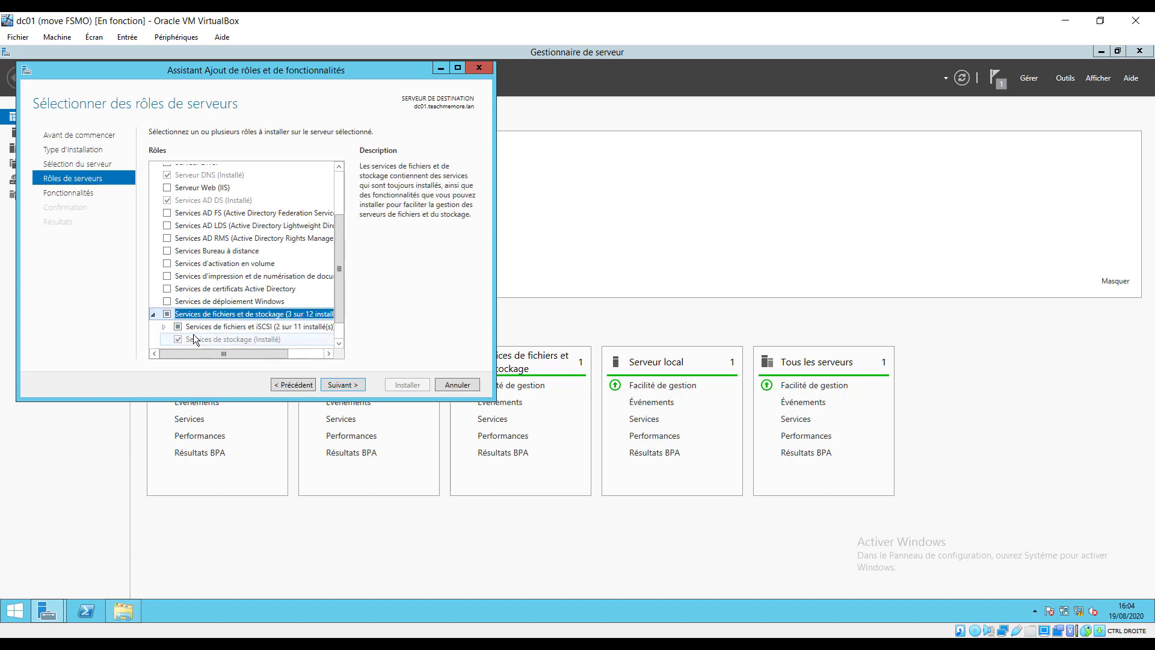
left_click(179, 327)
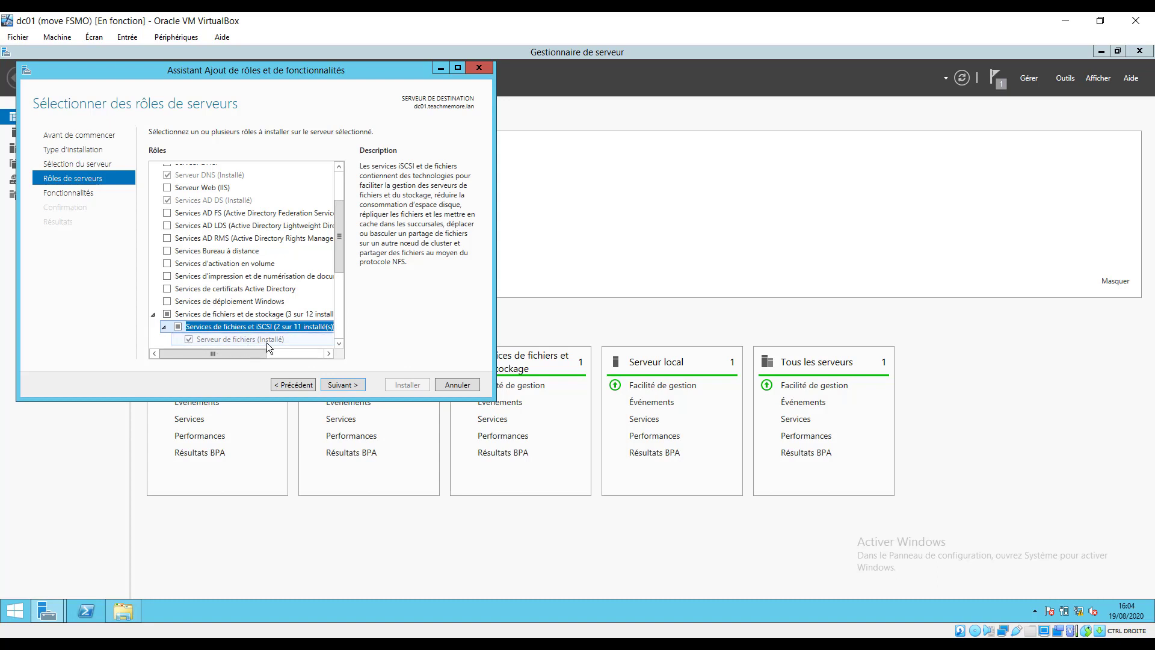
left_click(456, 385)
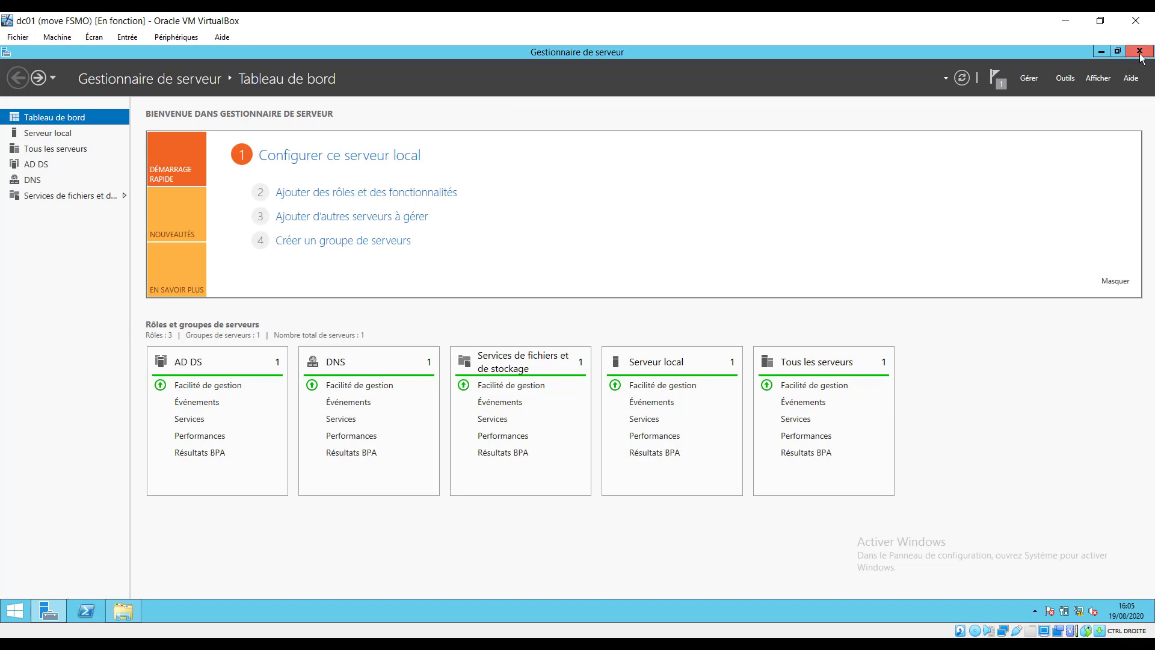
Minimize Server Manager and resize the restored VM window so the host desktop shows.
left_click(1118, 52)
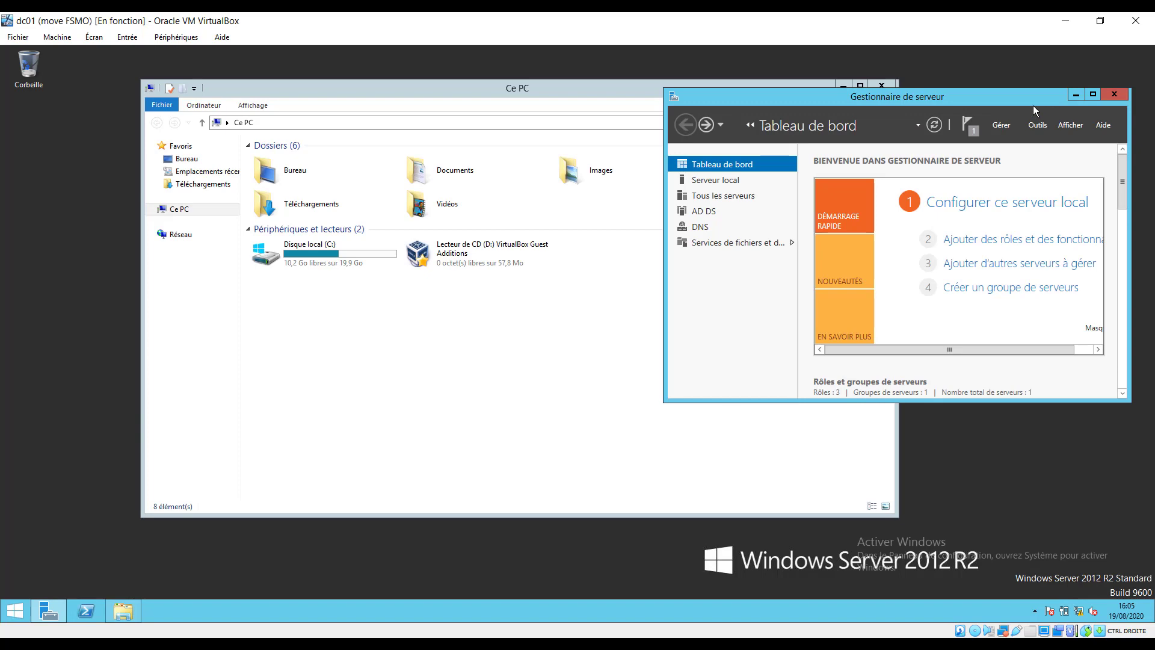
left_click_drag(1018, 100, 778, 128)
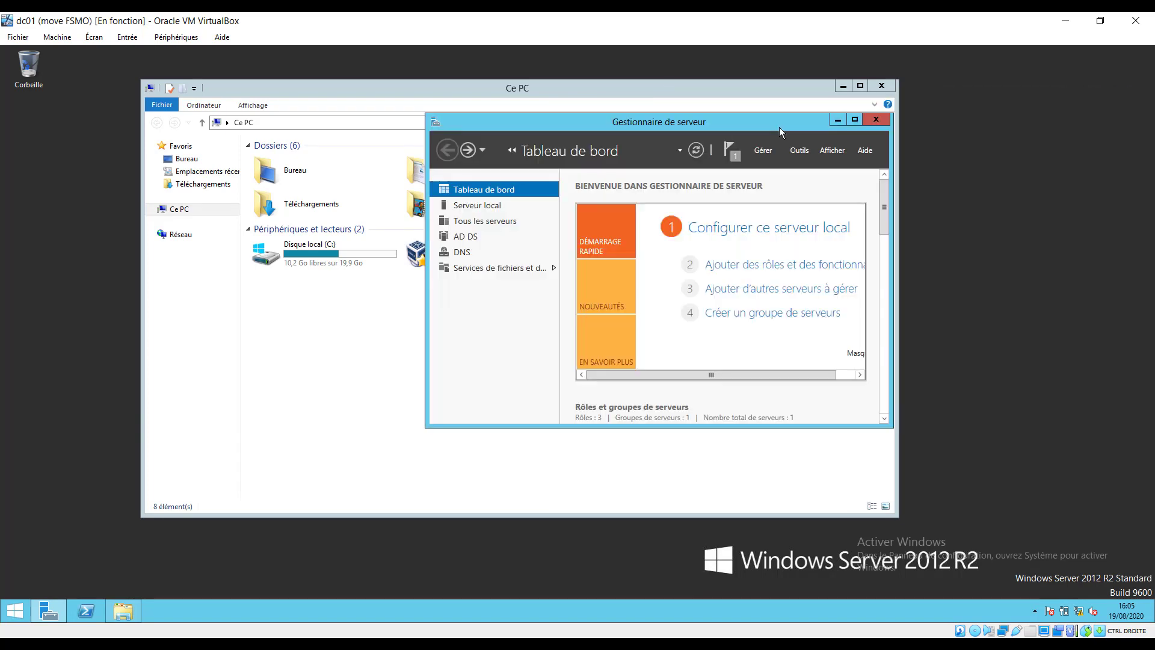
left_click(838, 119)
left_click(1100, 22)
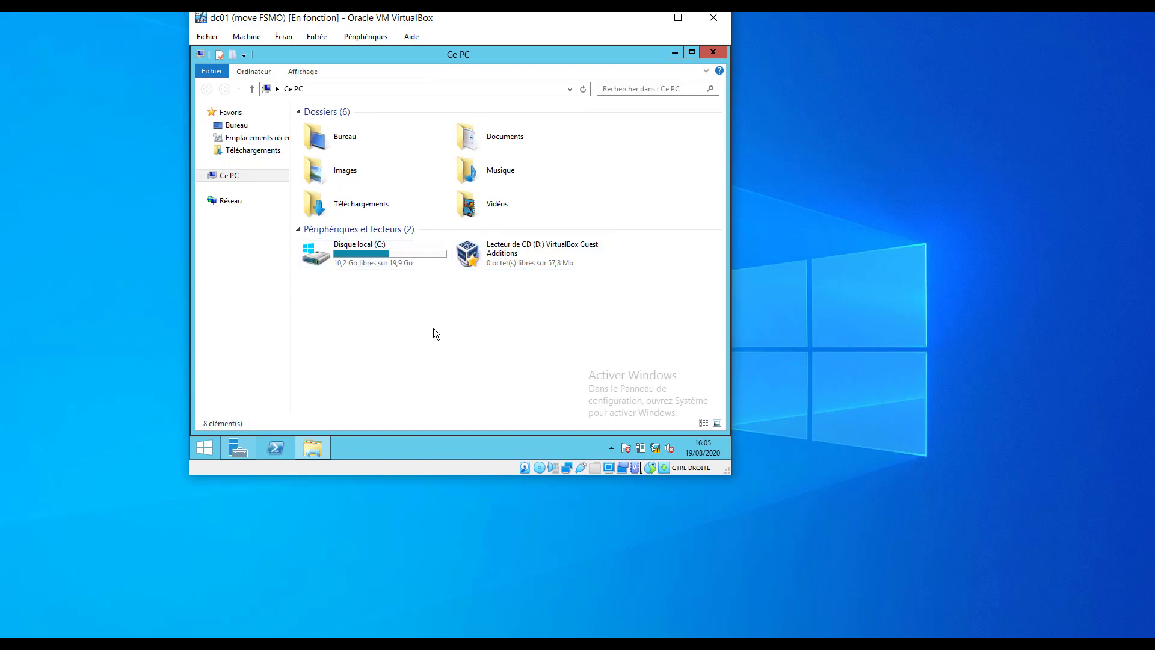
left_click_drag(729, 479, 814, 510)
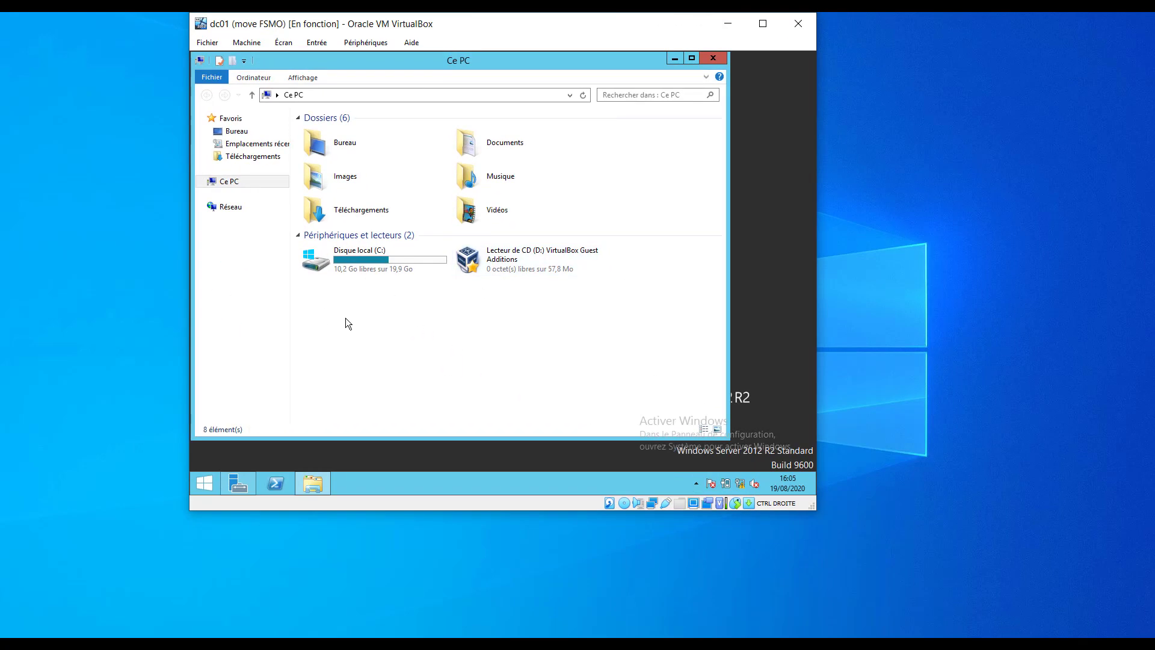
left_click(242, 44)
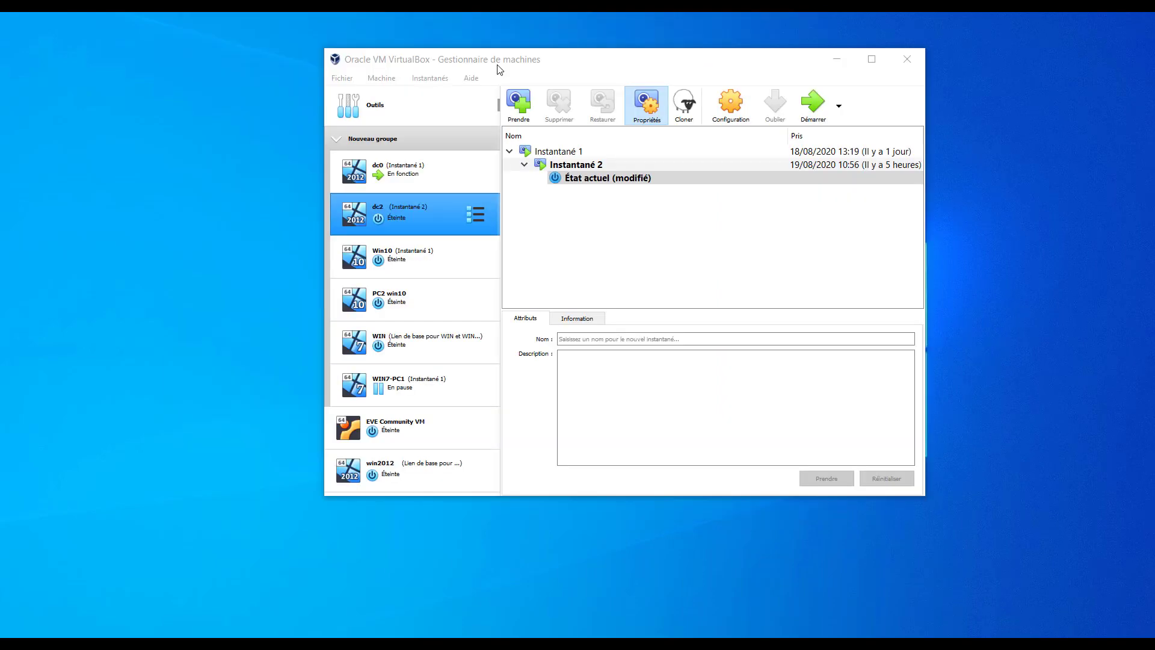
Open the Stockage page of dc01's Configuration settings.
left_click(521, 65)
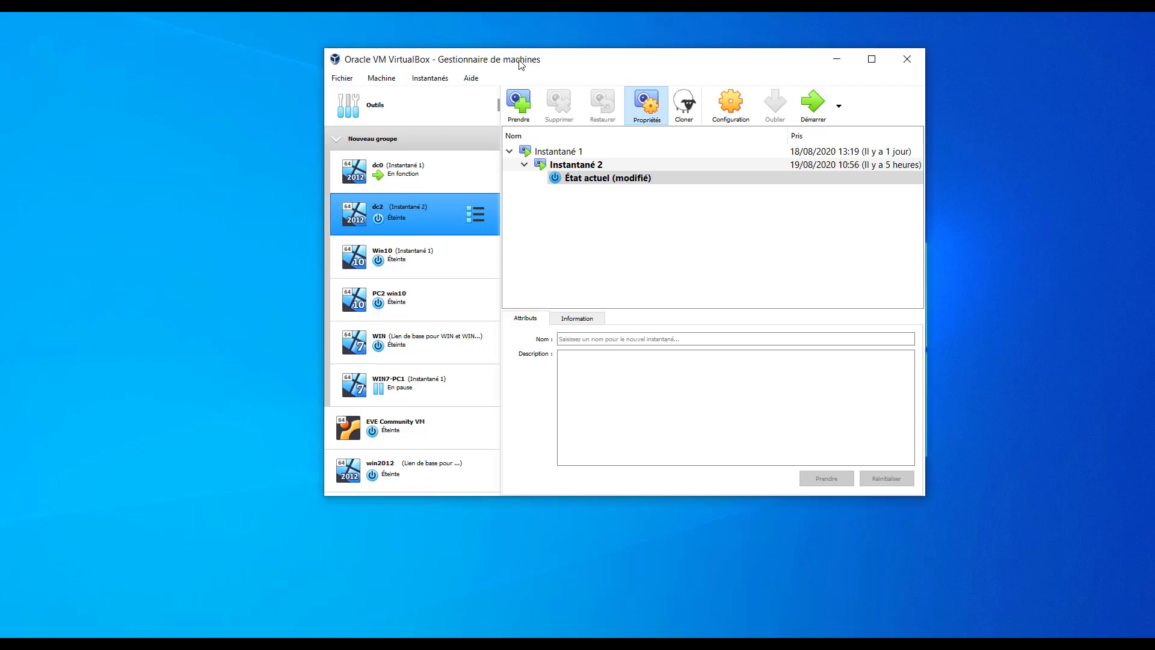
scroll(438, 403, "down", 2)
left_click(388, 439)
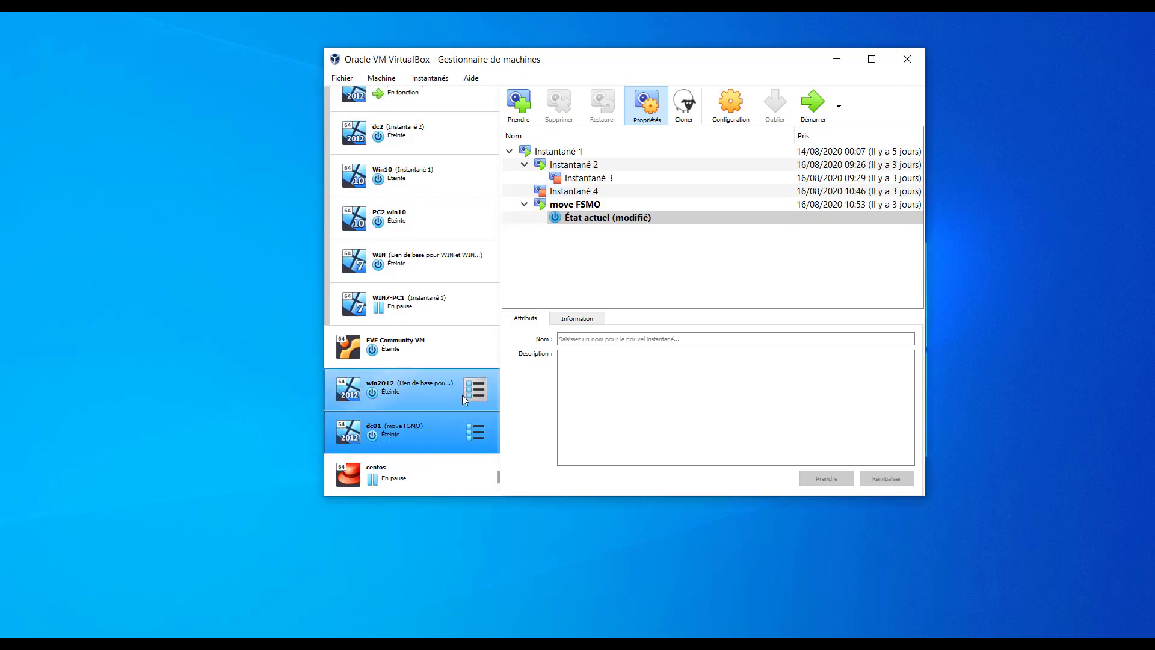
left_click(381, 78)
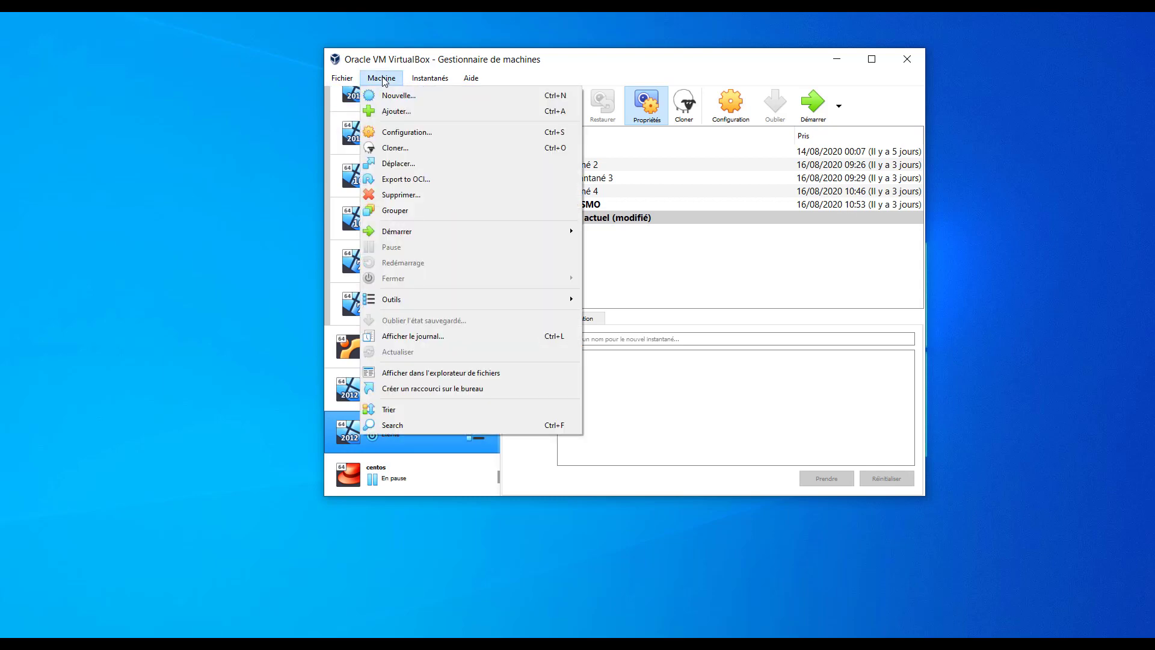
left_click(406, 134)
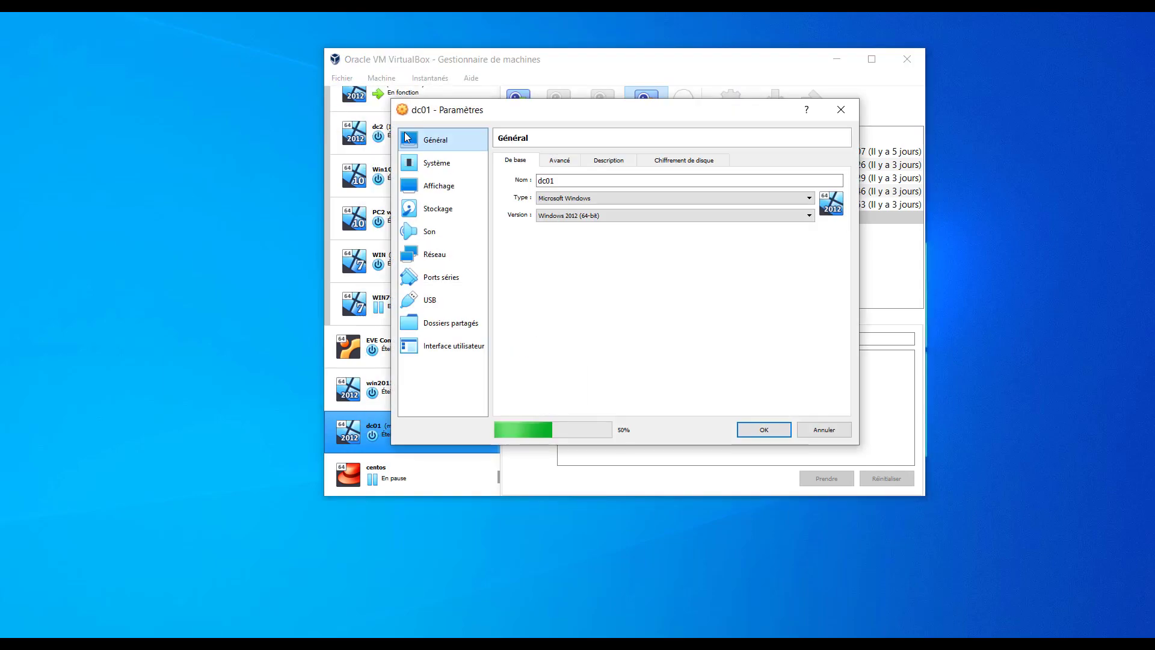
left_click(440, 211)
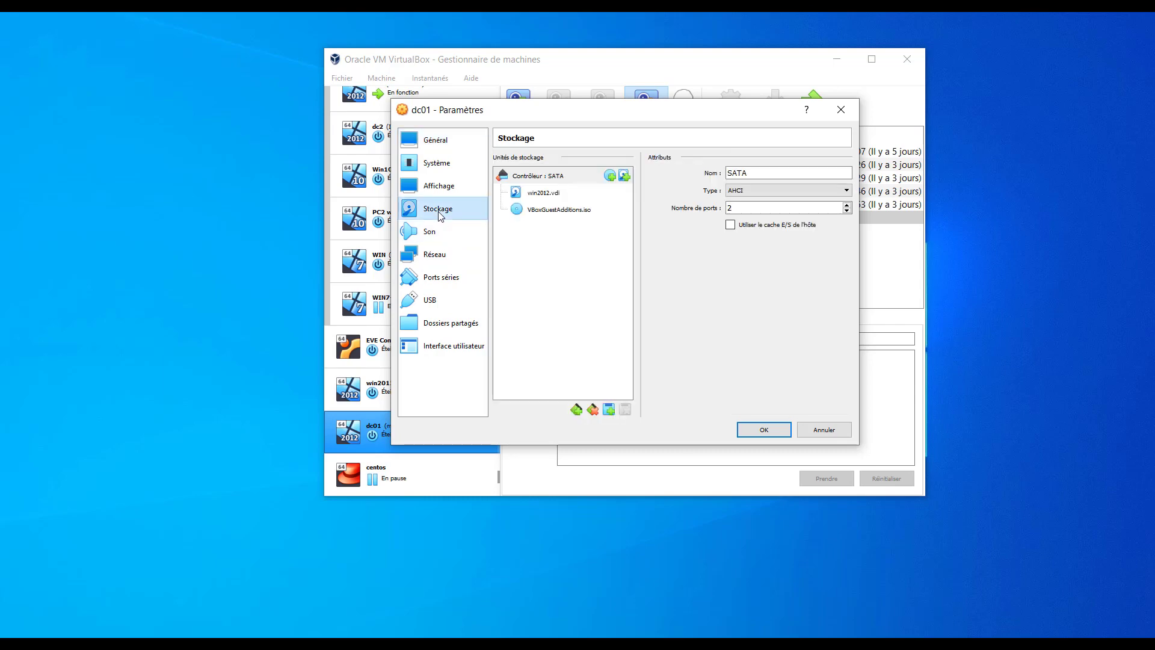
Add a hard disk to the SATA controller, choosing to create a new disk instead of browsing.
left_click(625, 176)
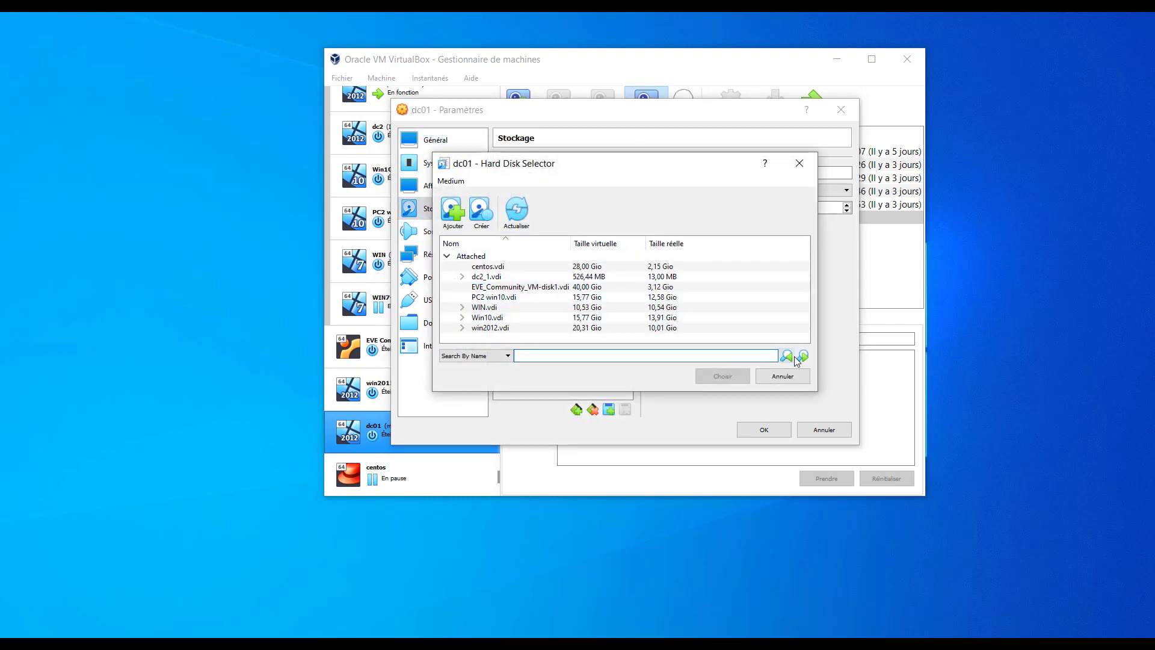
left_click(452, 212)
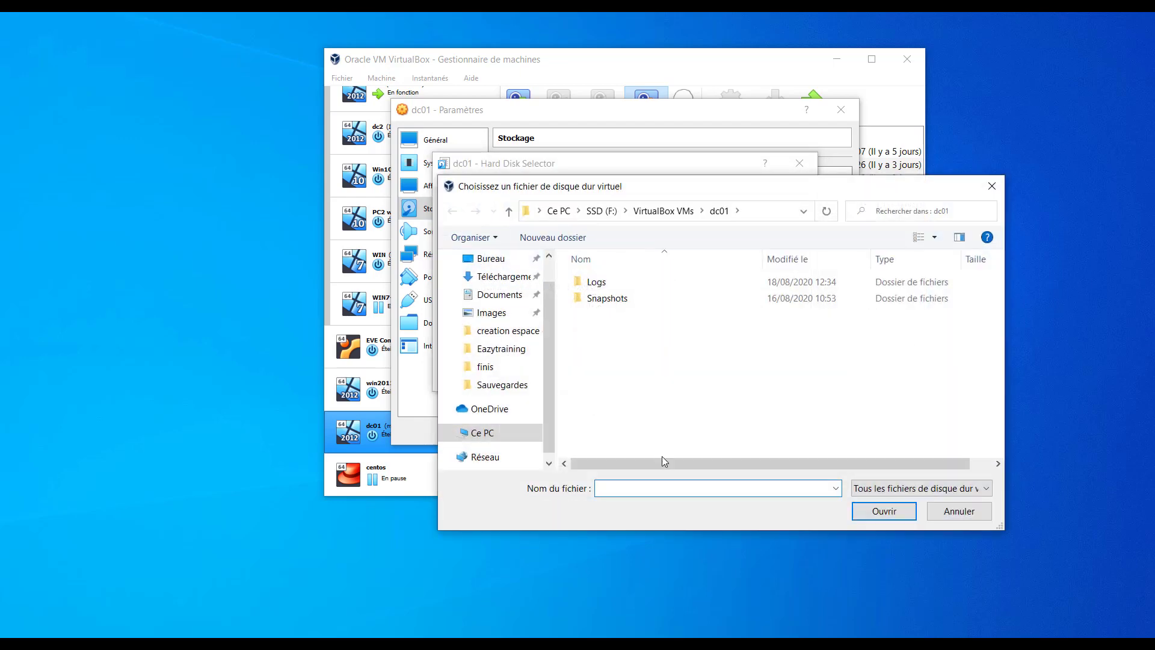
left_click(957, 512)
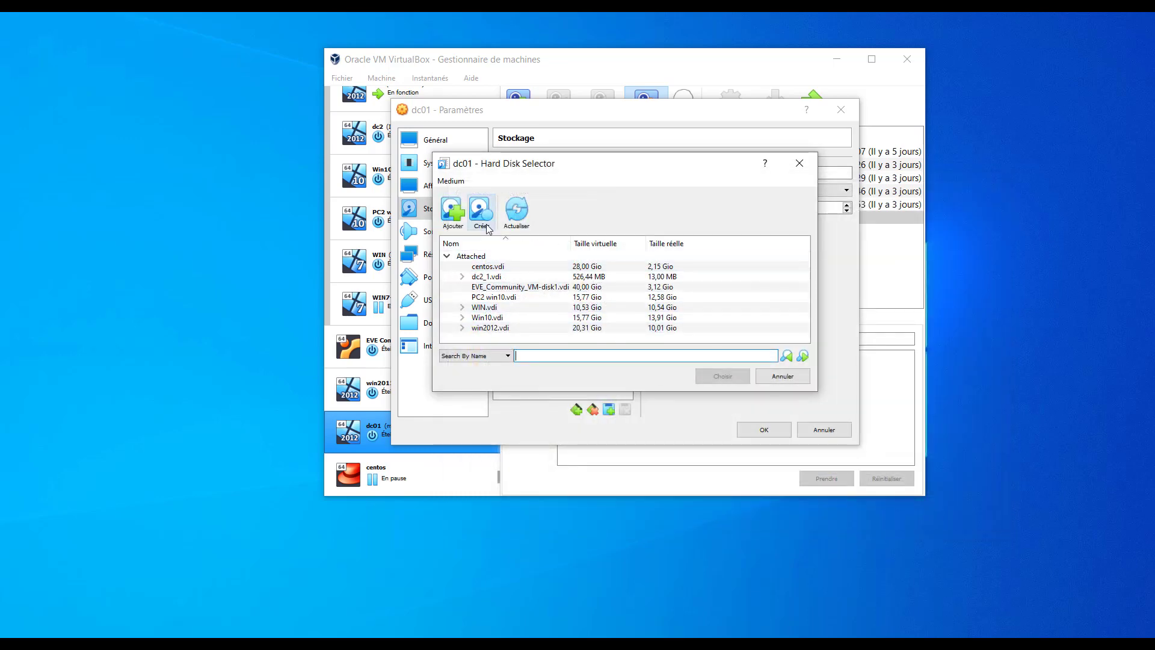
left_click(481, 211)
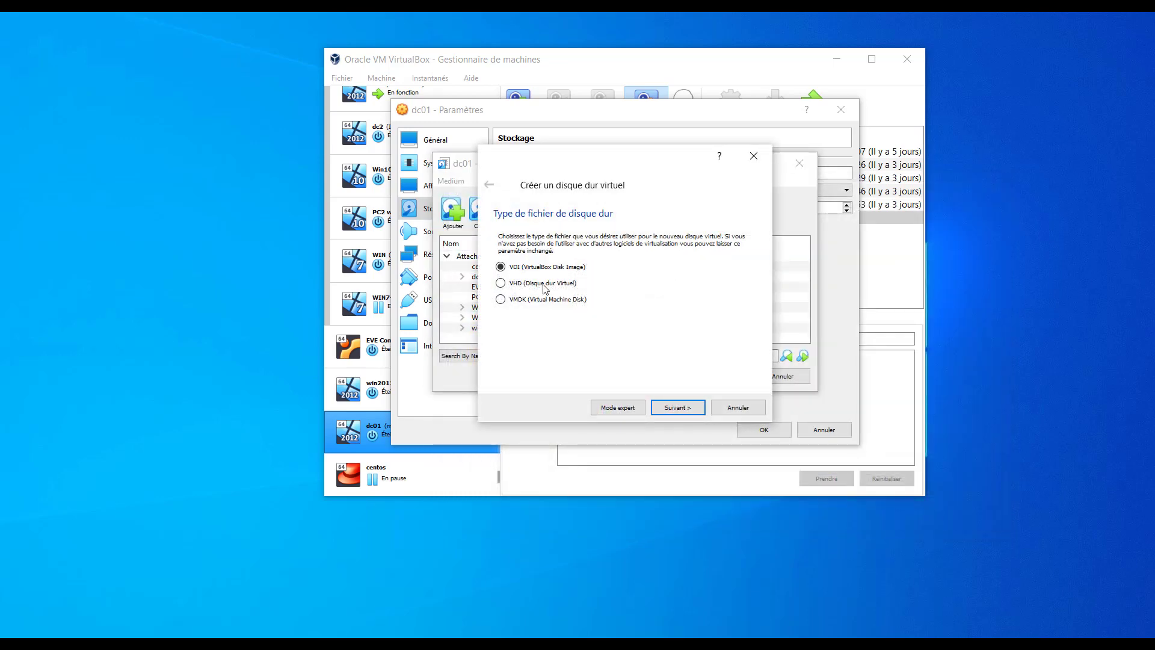
Create dc01_1.vdi as a dynamically allocated 74,83 MB VDI disk.
left_click(681, 408)
left_click(682, 414)
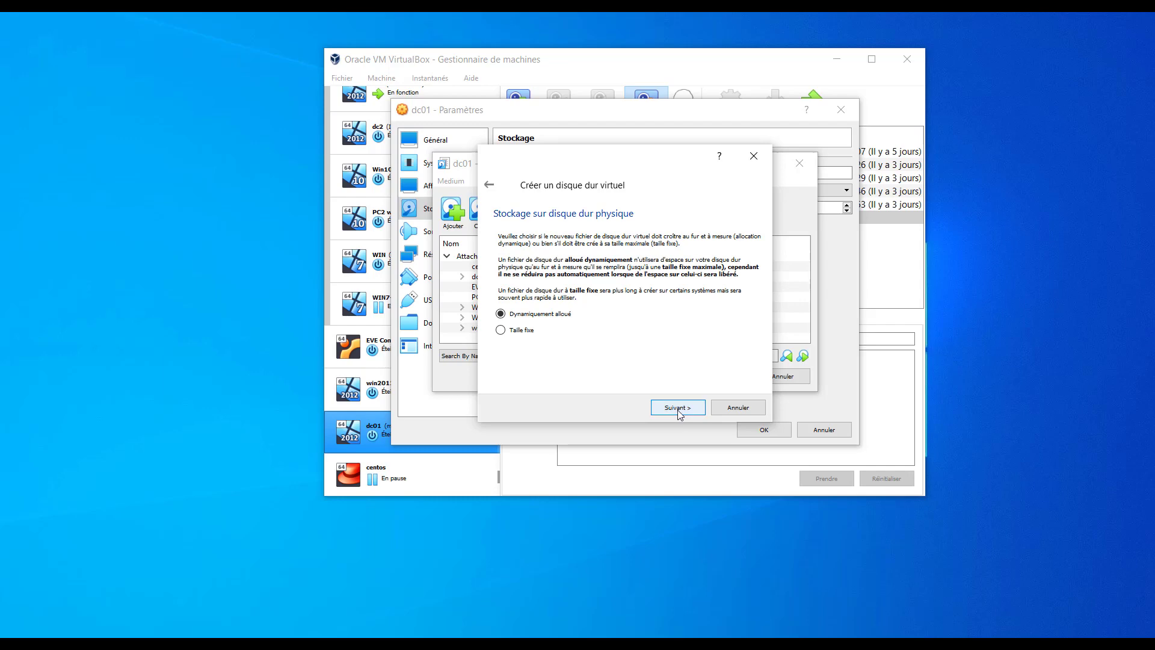
left_click_drag(635, 302, 543, 313)
left_click(677, 409)
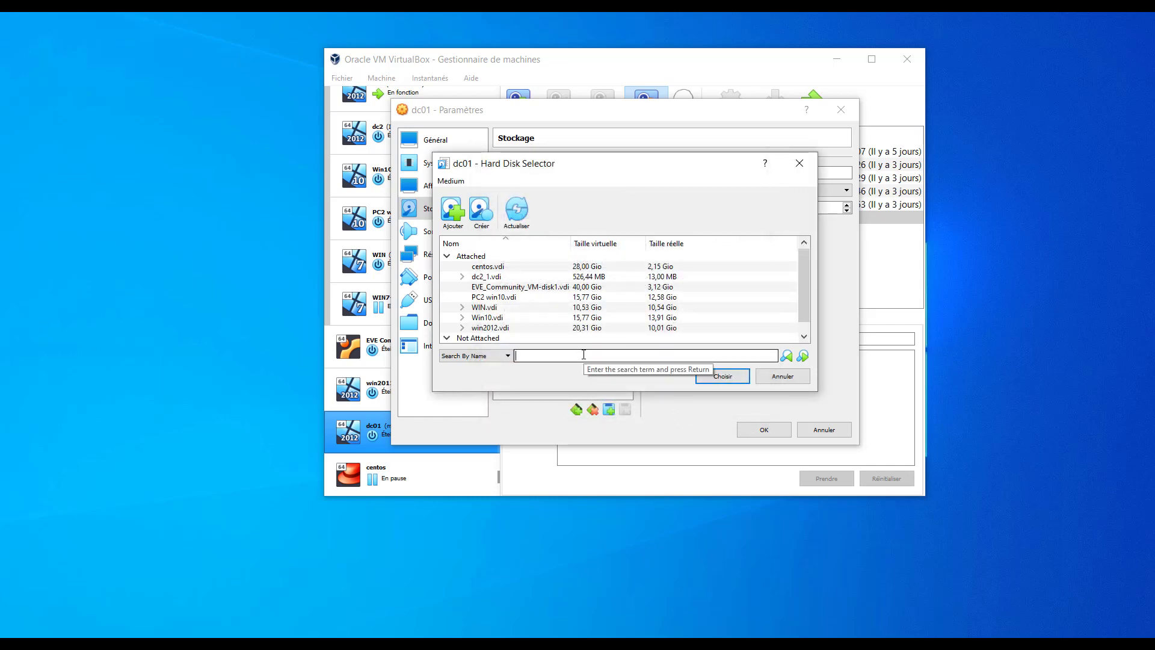
Pick dc01_1.vdi from the Not Attached list, attach it to SATA, and confirm Paramètres with OK.
type("PARTAGE")
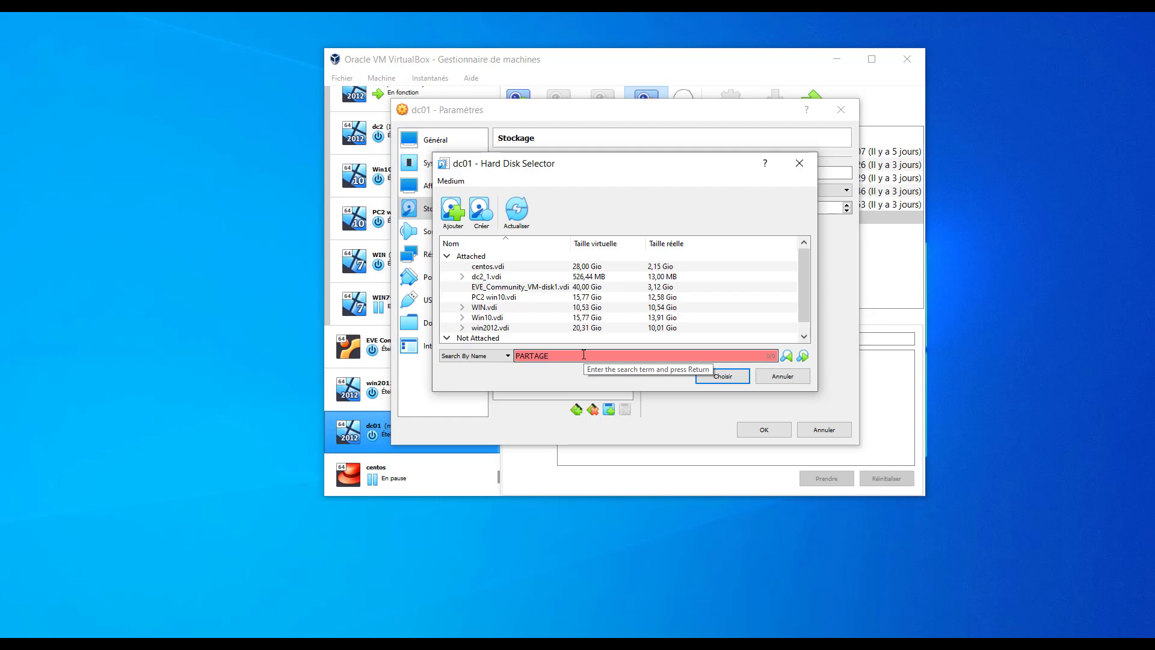
key("BackSpace")
key("BackSpace")
key("BackSpace")
key("BackSpace")
key("BackSpace")
key("BackSpace")
key("BackSpace")
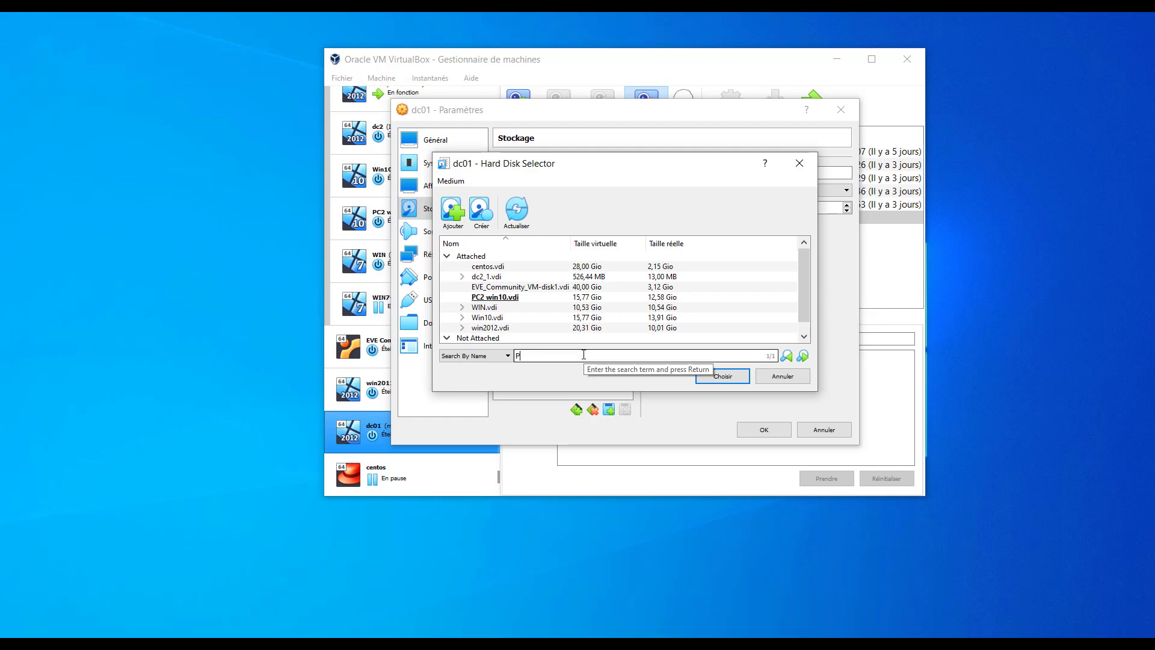
type("partage")
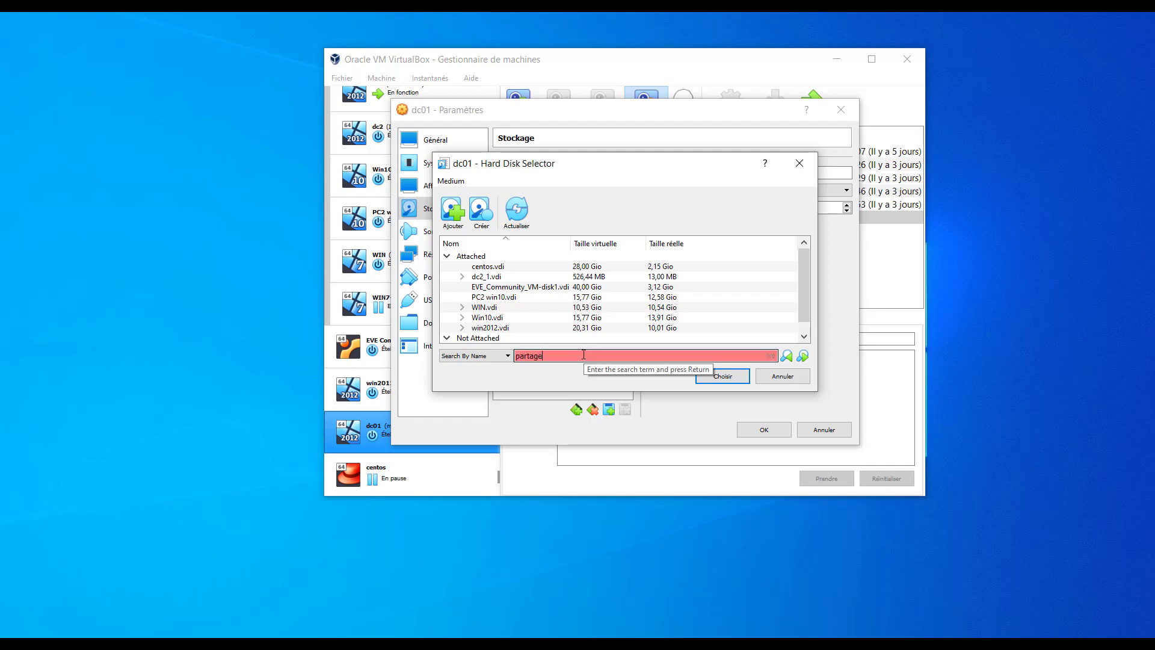
key("BackSpace")
key("BackSpace")
key("BackSpace")
key("BackSpace")
key("BackSpace")
key("BackSpace")
key("BackSpace")
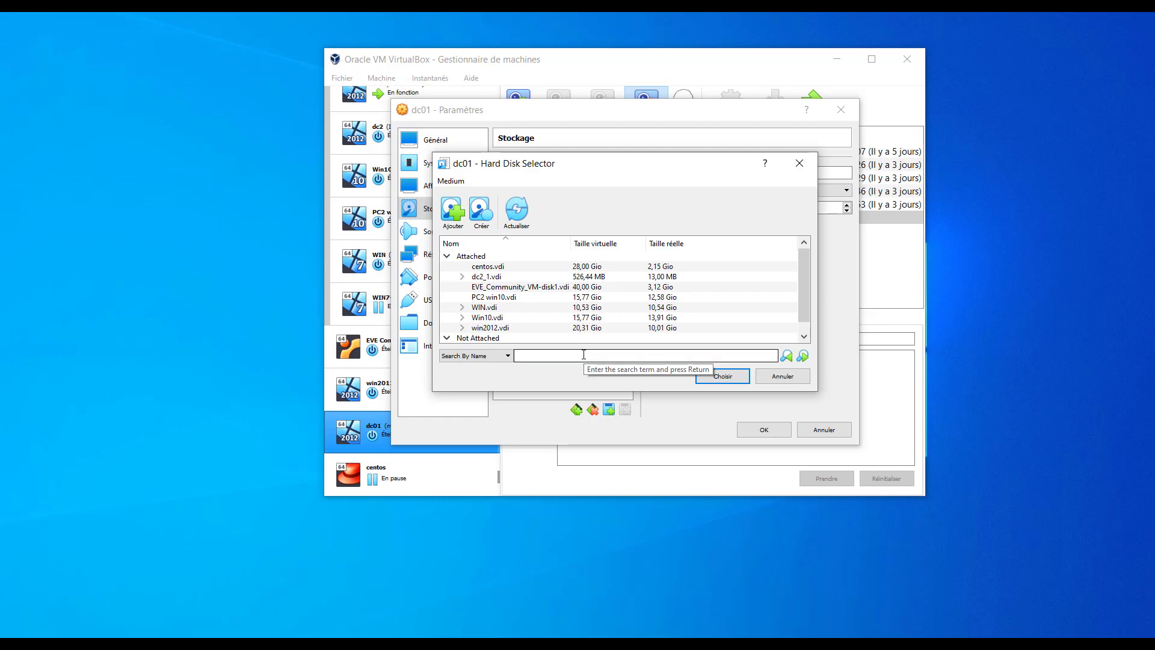
scroll(605, 323, "down", 1)
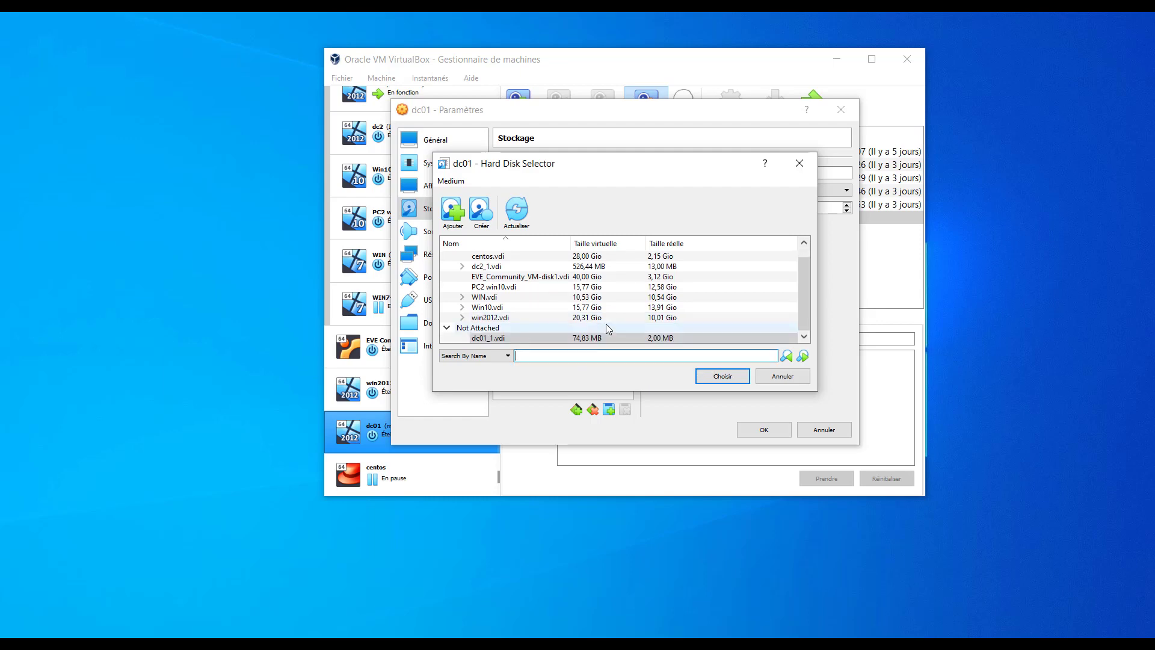
left_click(497, 340)
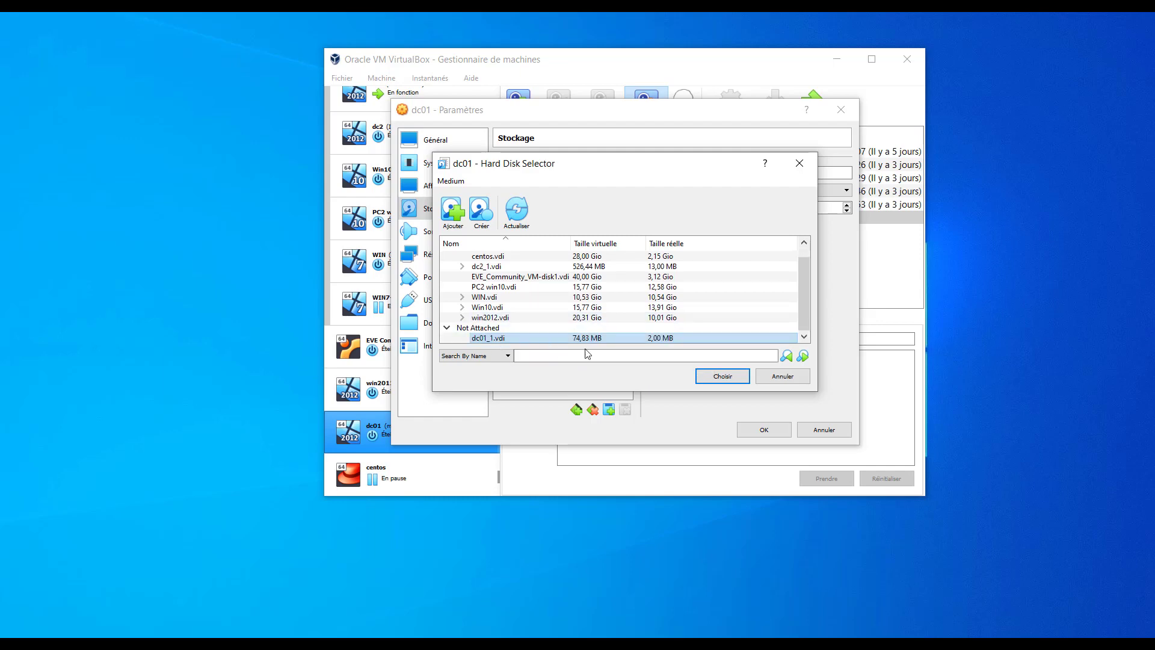
left_click(723, 377)
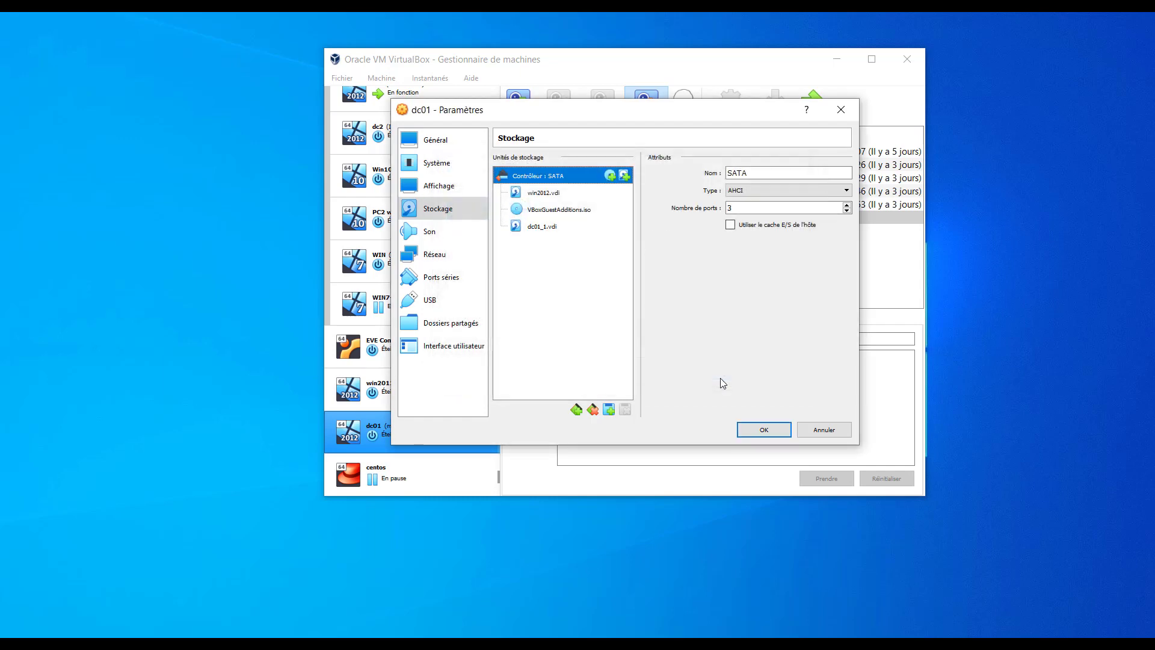
left_click(762, 430)
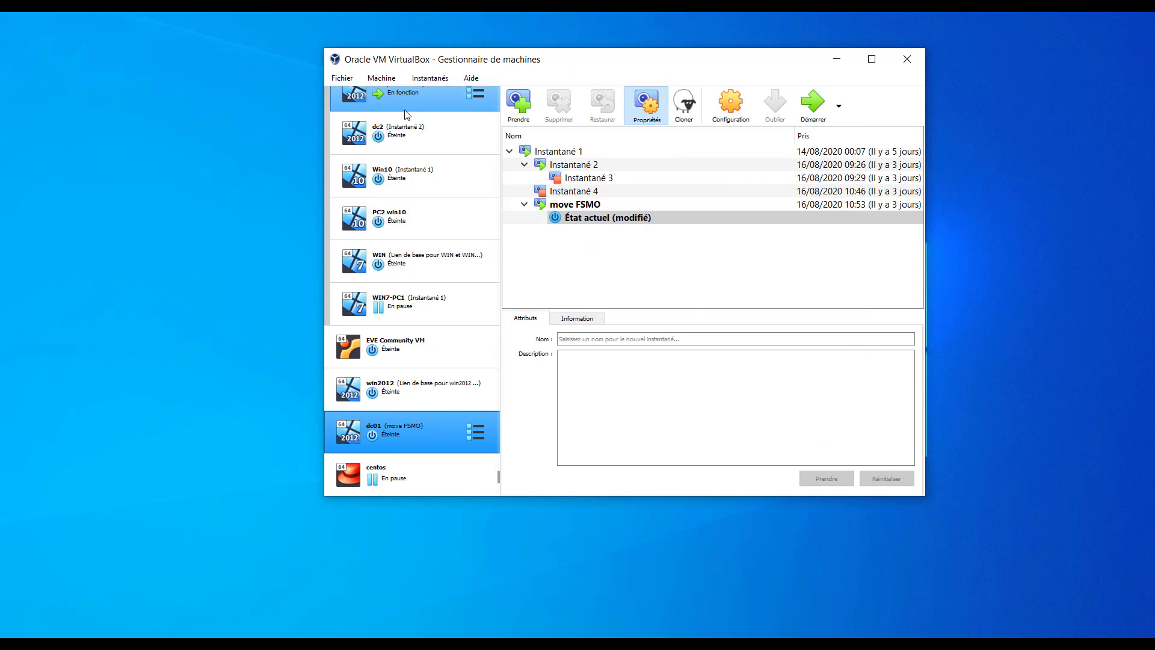
Select dc01 (move FSMO) in the machine list and start it.
scroll(421, 120, "up", 3)
scroll(423, 345, "down", 3)
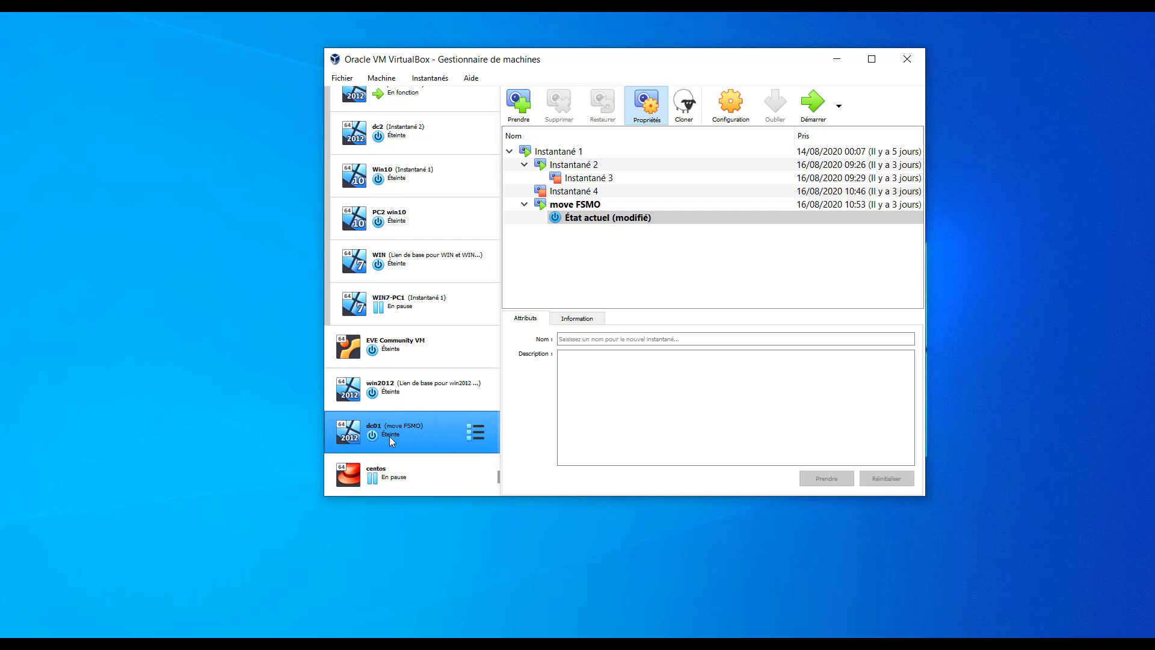
left_click(385, 96)
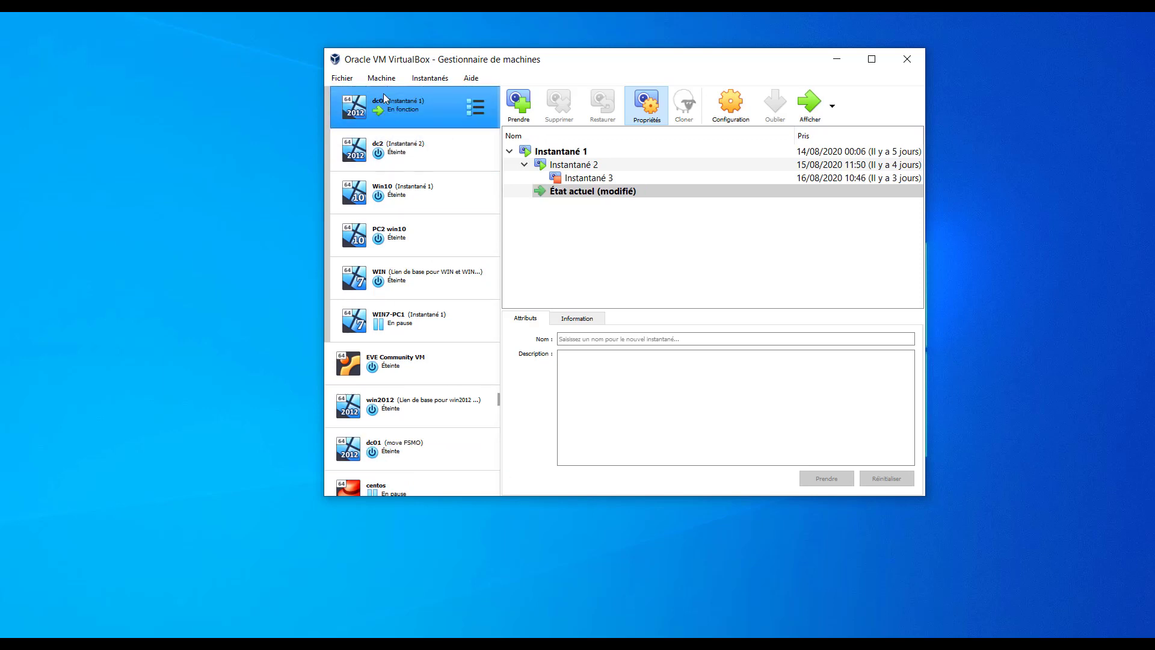
left_click(395, 434)
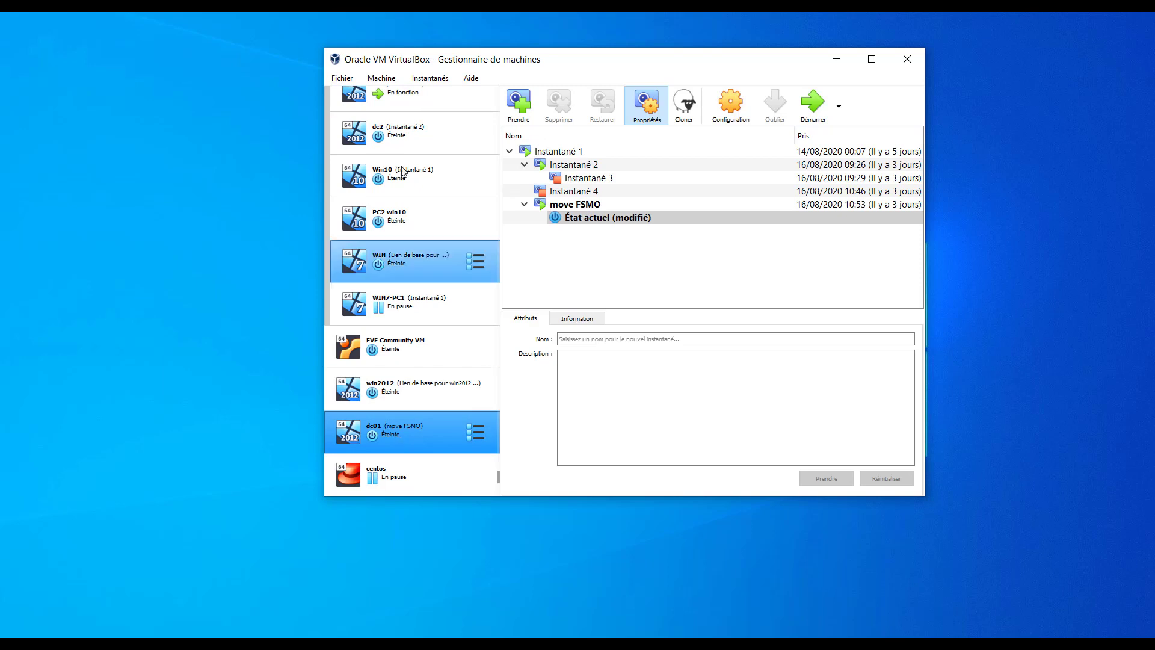
left_click(811, 101)
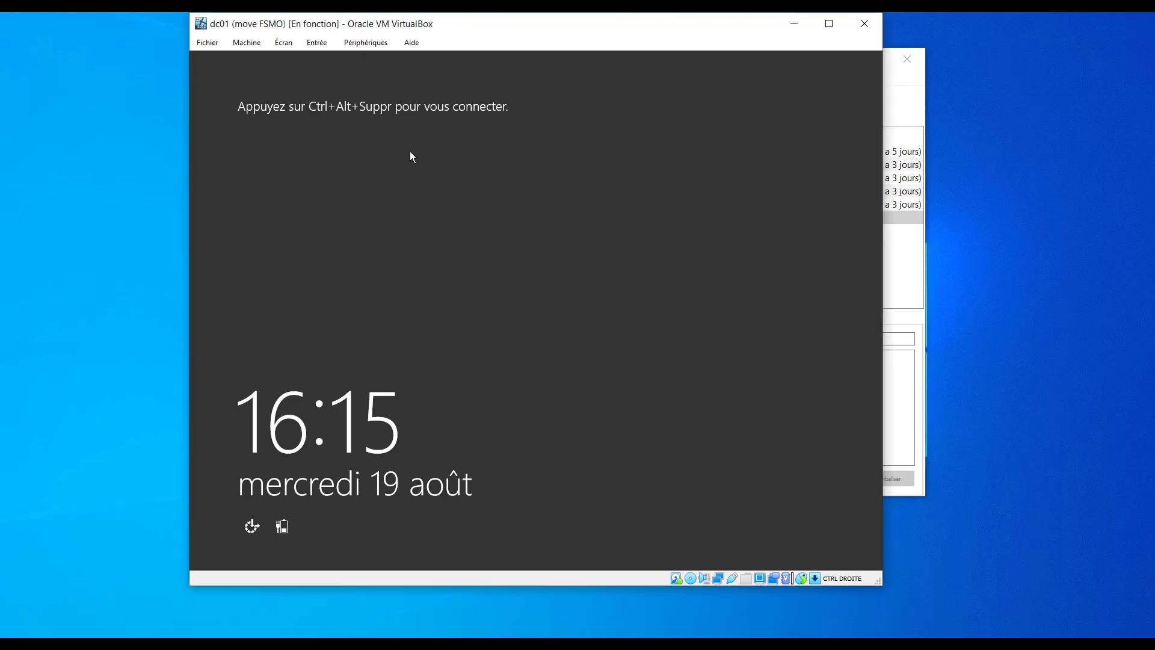
Send Ctrl-Alt-Del to dc01, enter the administrator password, and maximize the VM window.
left_click(315, 46)
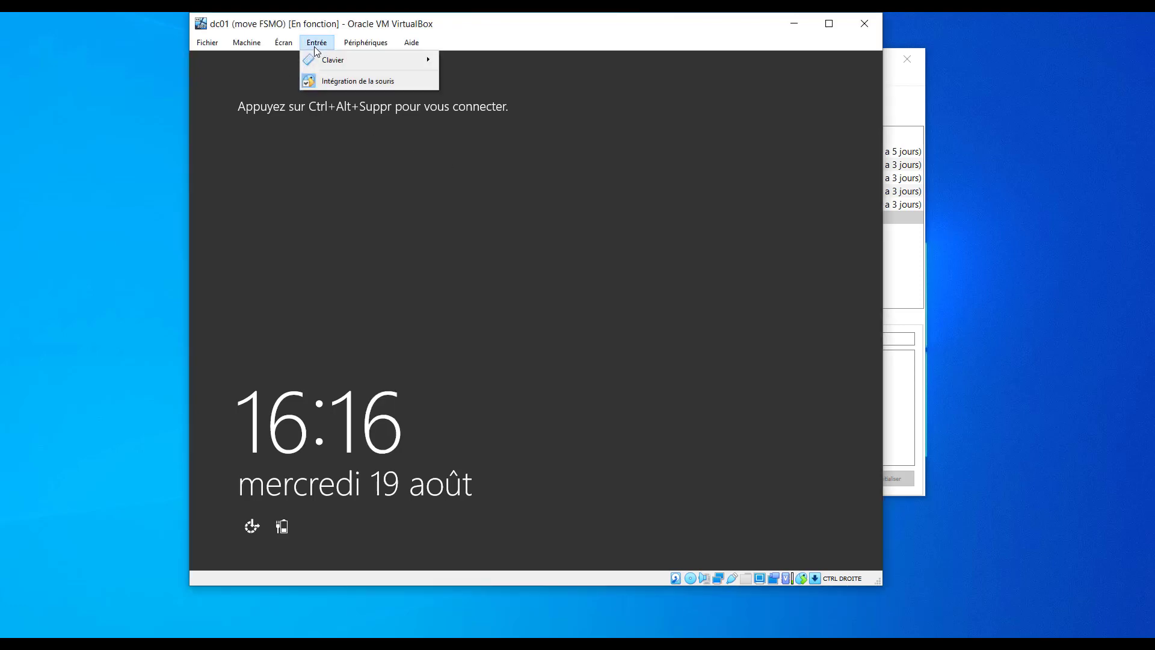
mouse_move(343, 59)
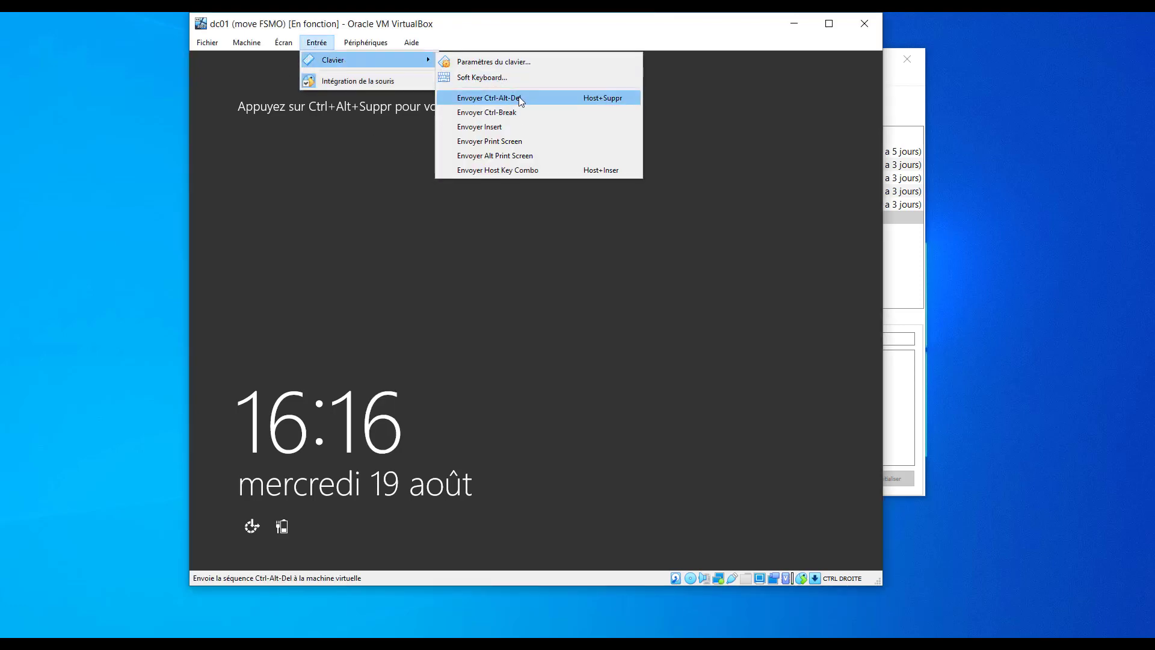
left_click(505, 98)
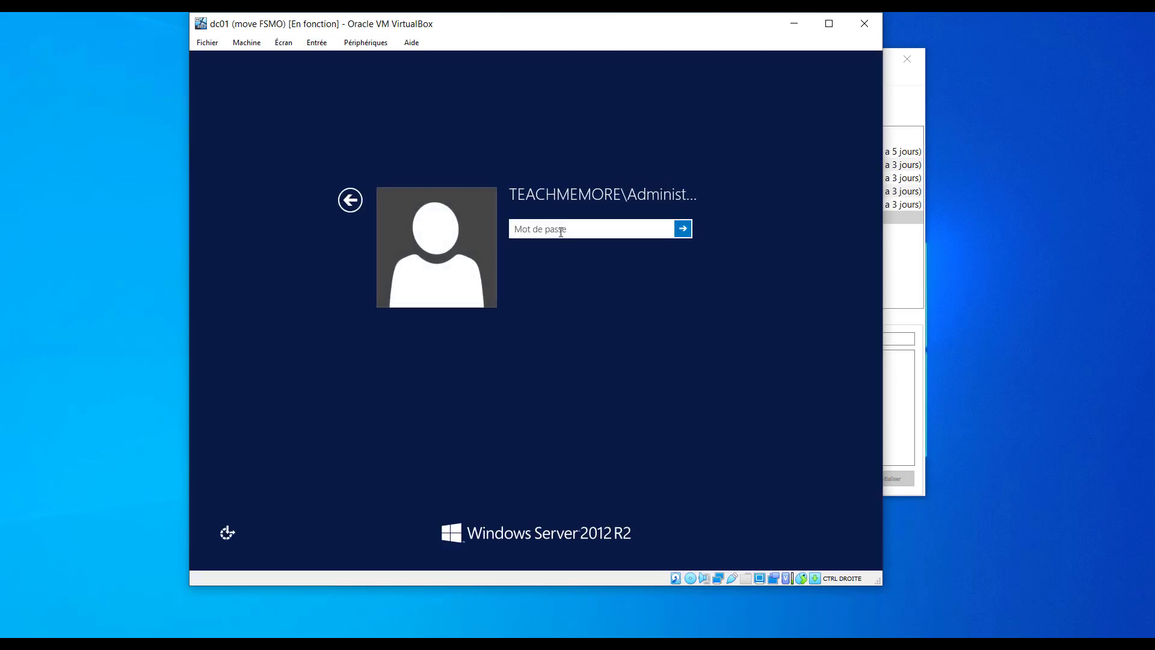
type("••••••••••••")
key("Return")
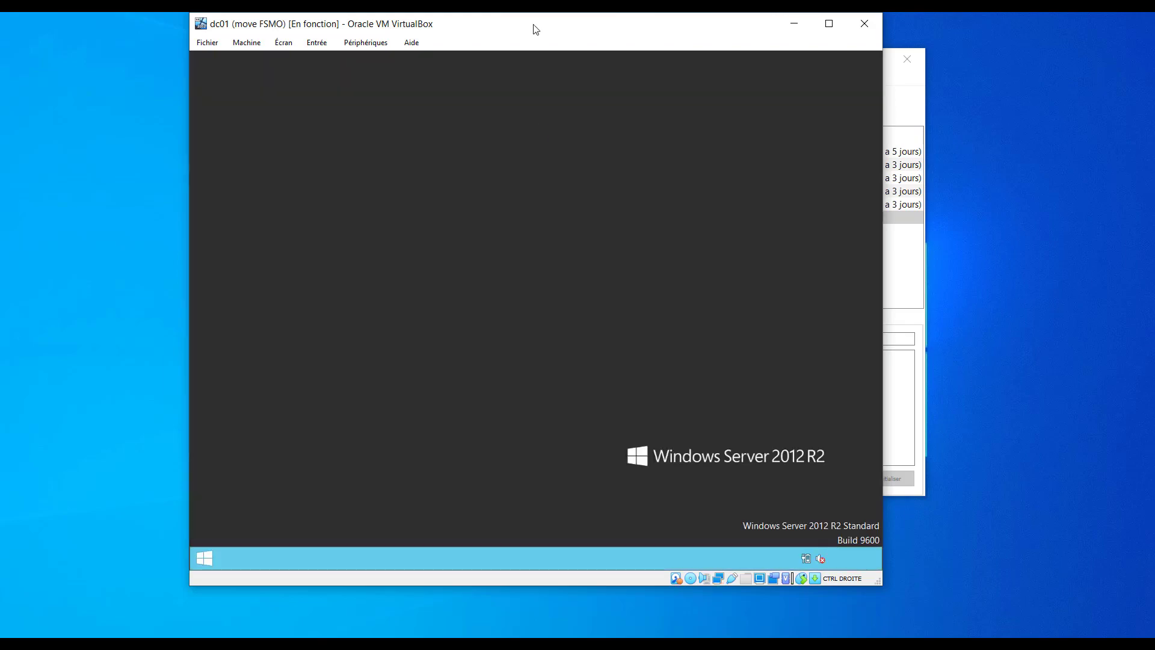
double_click(535, 25)
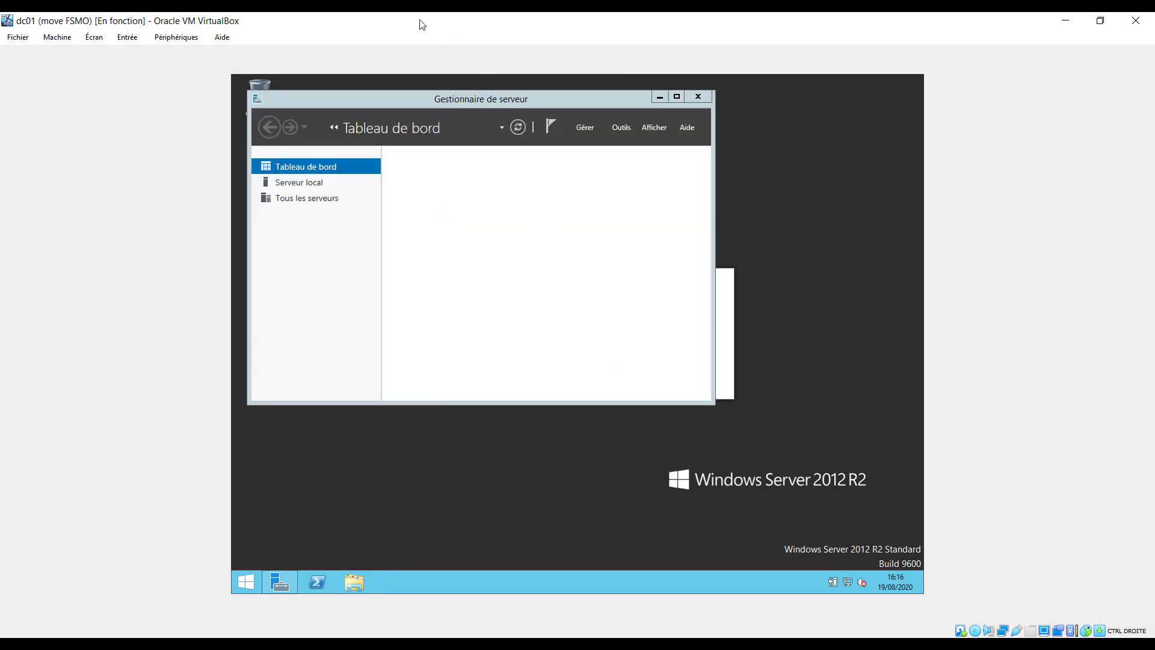
Accept the server-list reset with OK, minimize Server Manager, and refit the VM window to the screen.
double_click(420, 21)
double_click(419, 16)
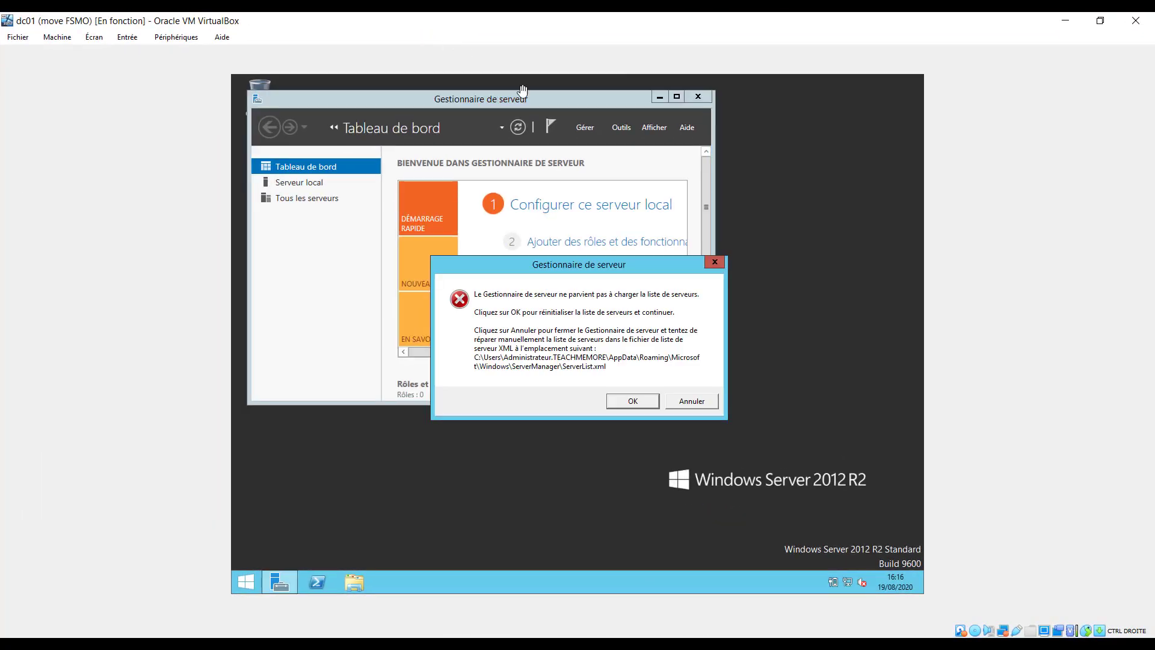
left_click(634, 403)
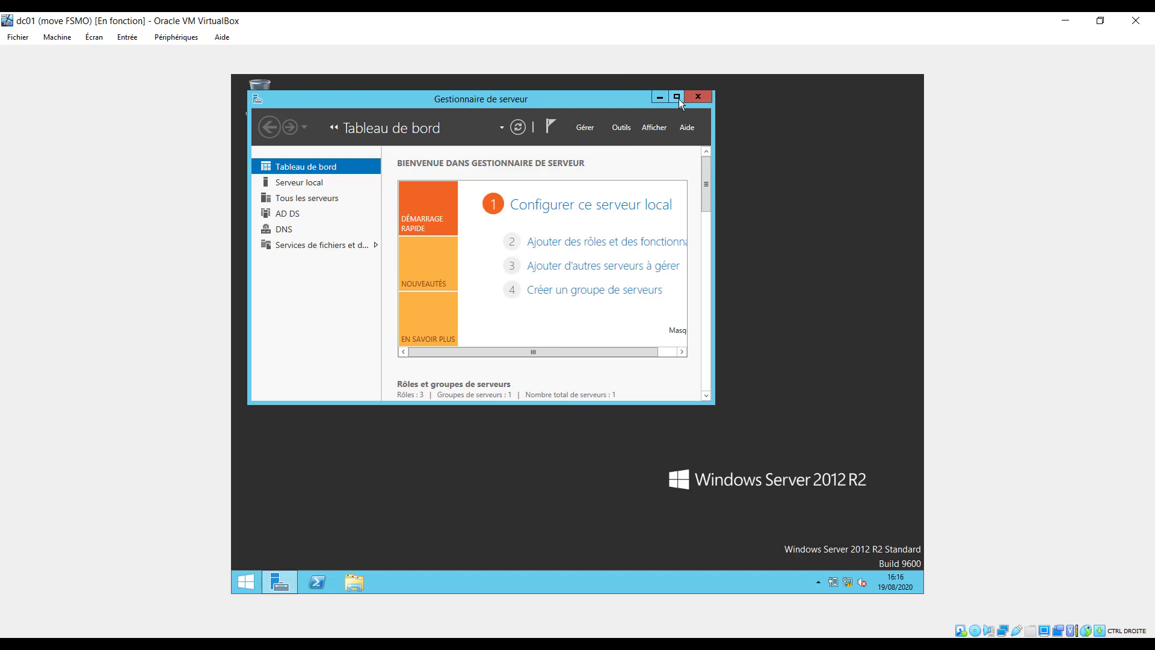
left_click(657, 99)
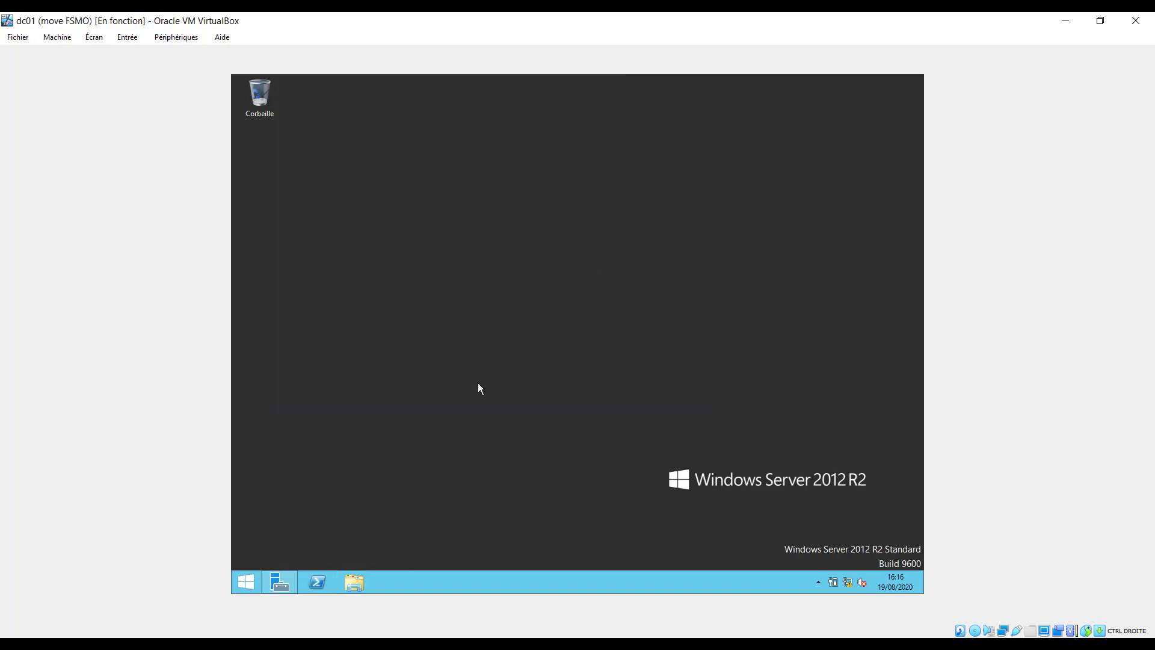
double_click(285, 25)
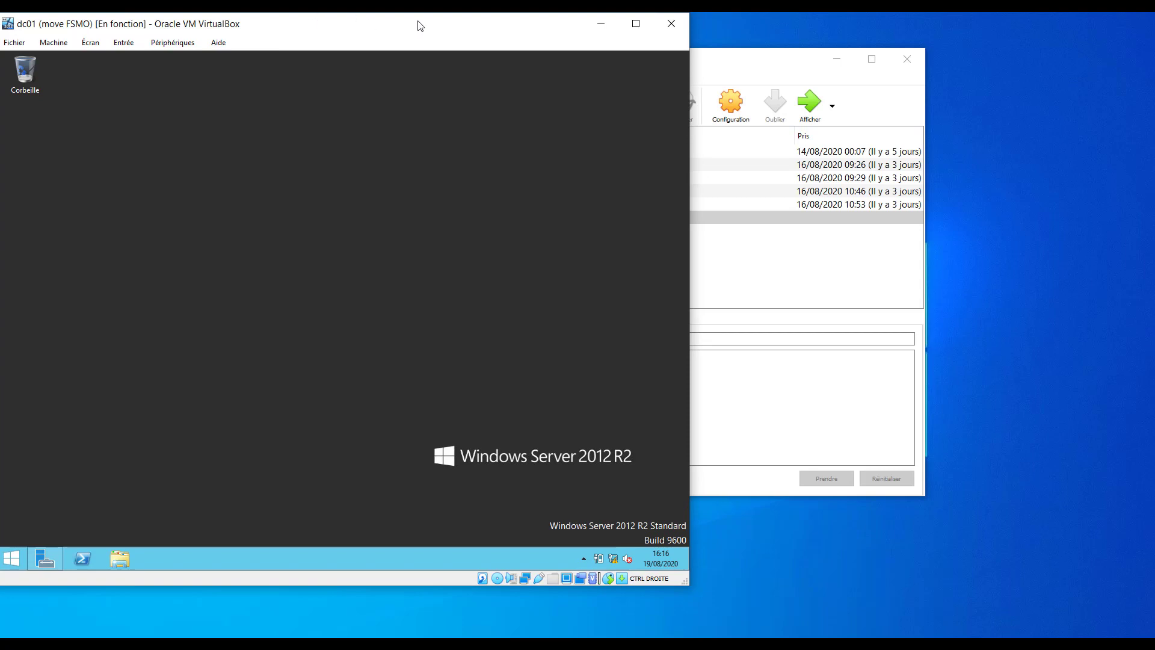
left_click_drag(417, 26, 423, 11)
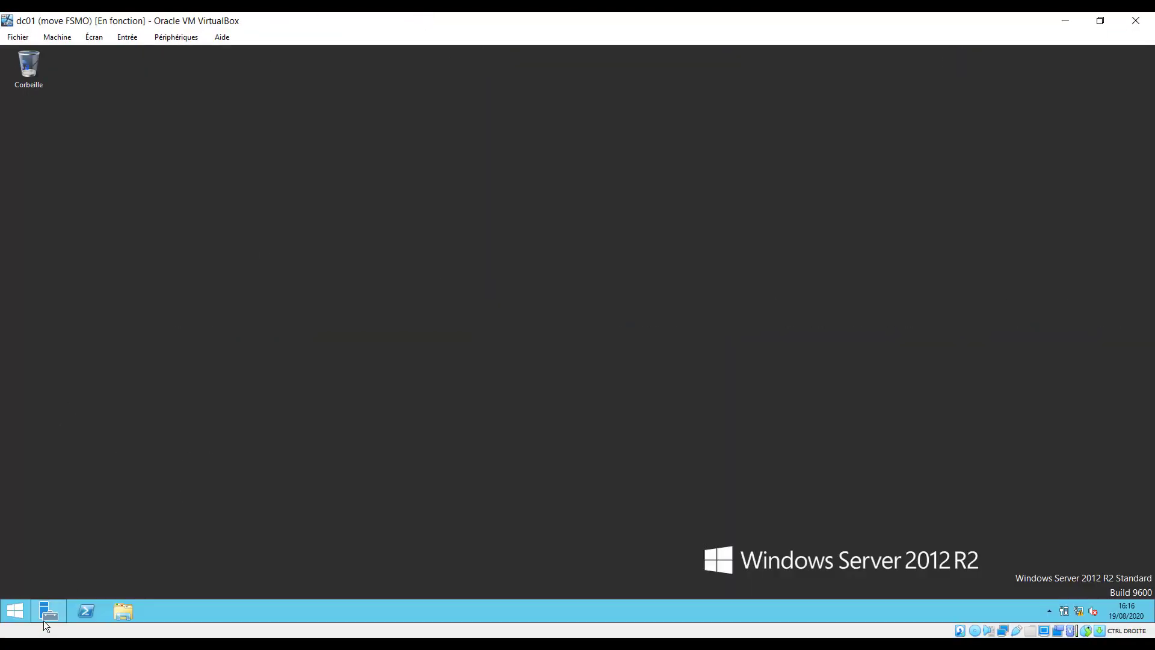
Search 'disq' from Start to open Disk Management and initialize the new disk.
left_click(13, 611)
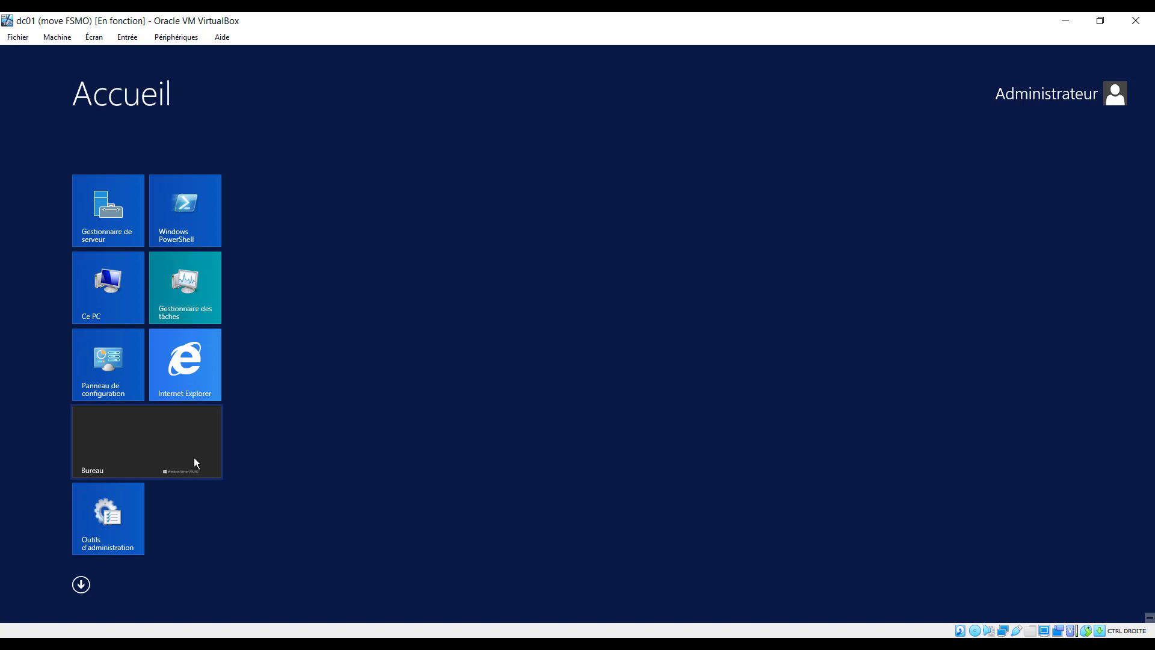
type("di")
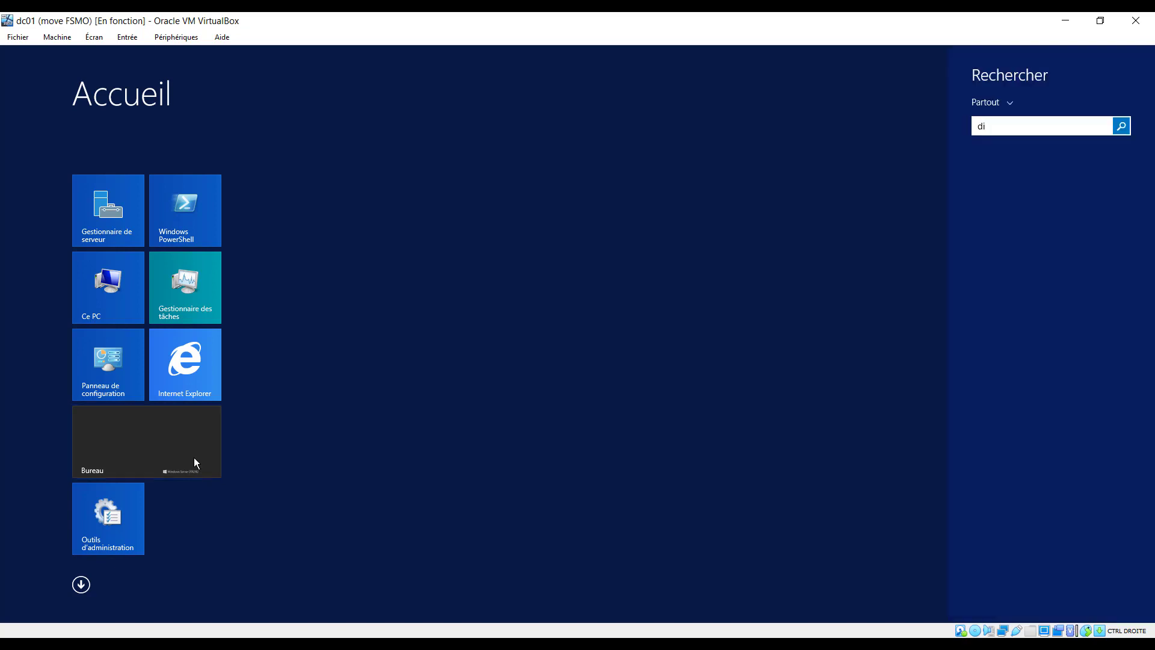
type("s")
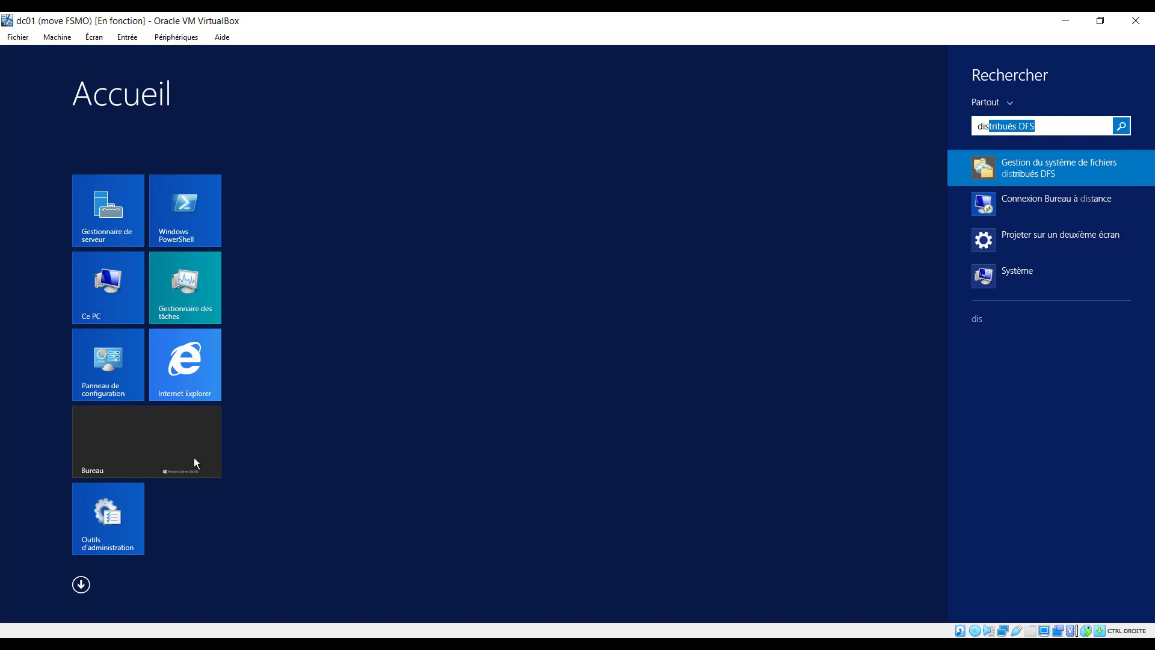
type("que dur")
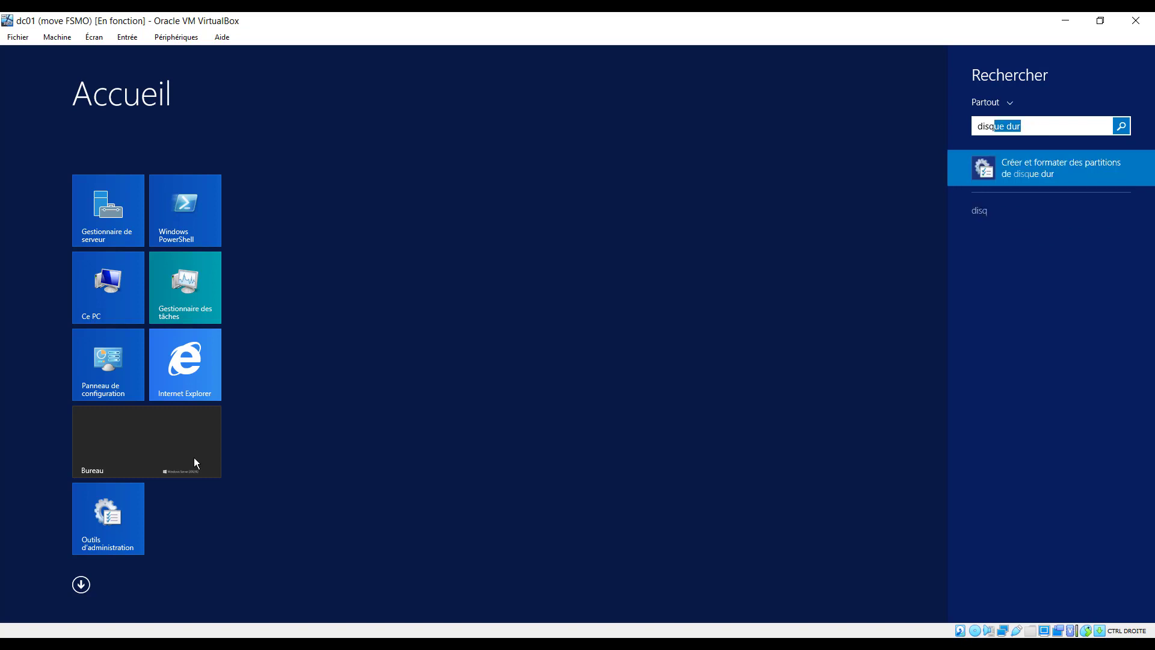
left_click(1048, 170)
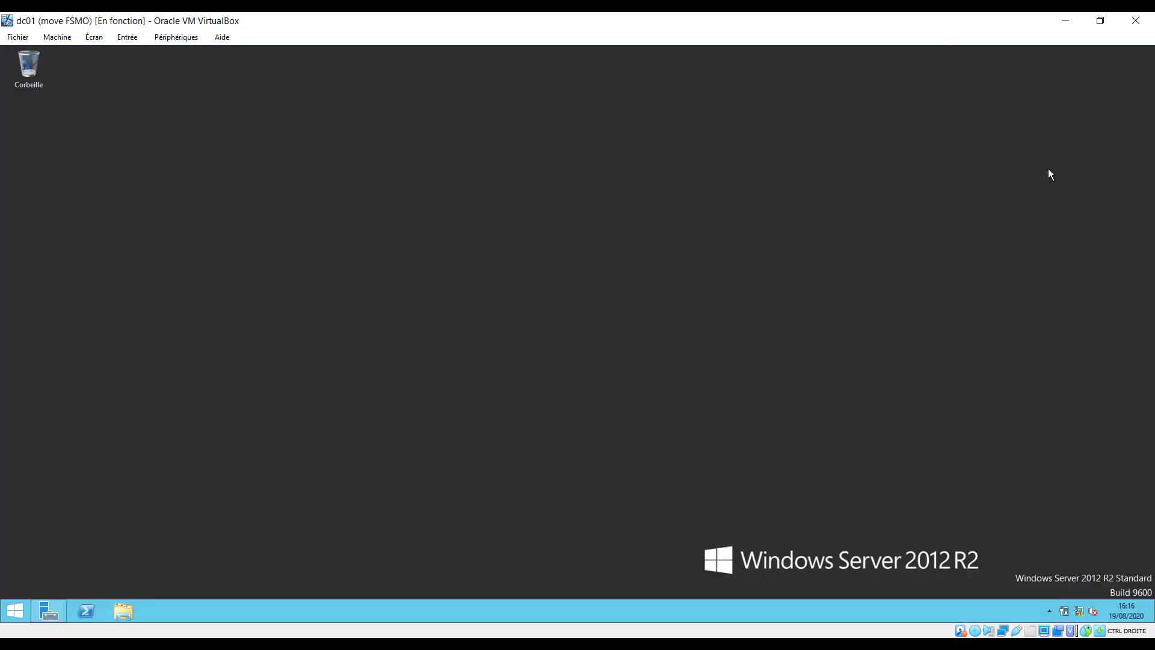
left_click(232, 259)
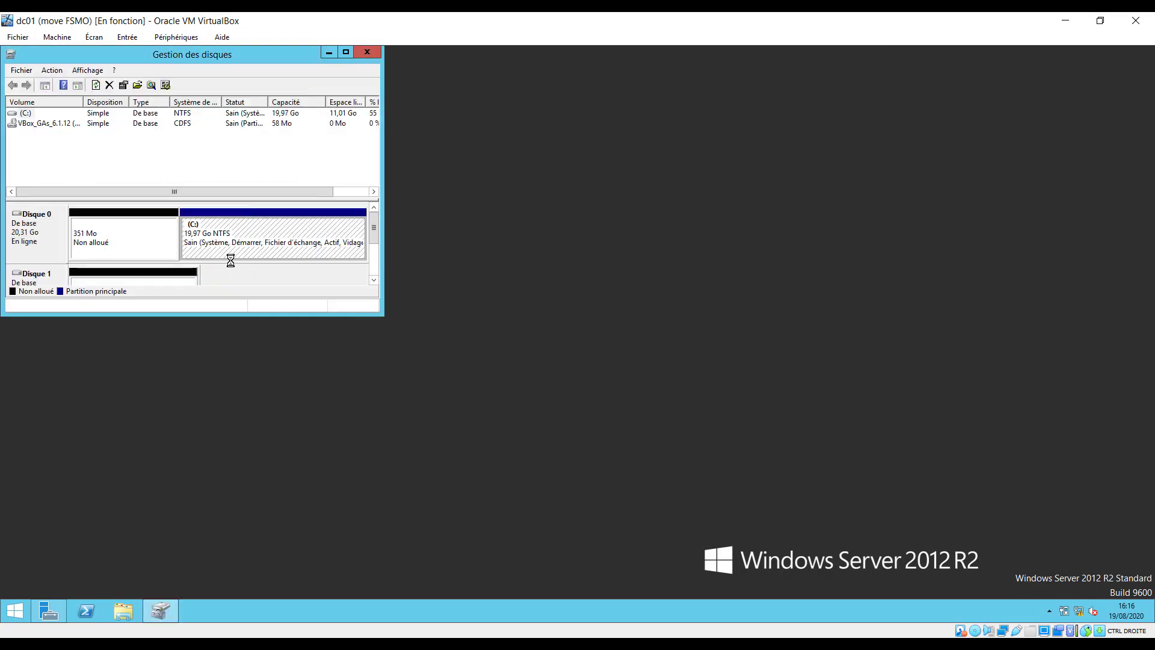
Enlarge Disk Management to show Disque 1 and open actions for its 74 Mo unallocated space.
left_click(121, 251)
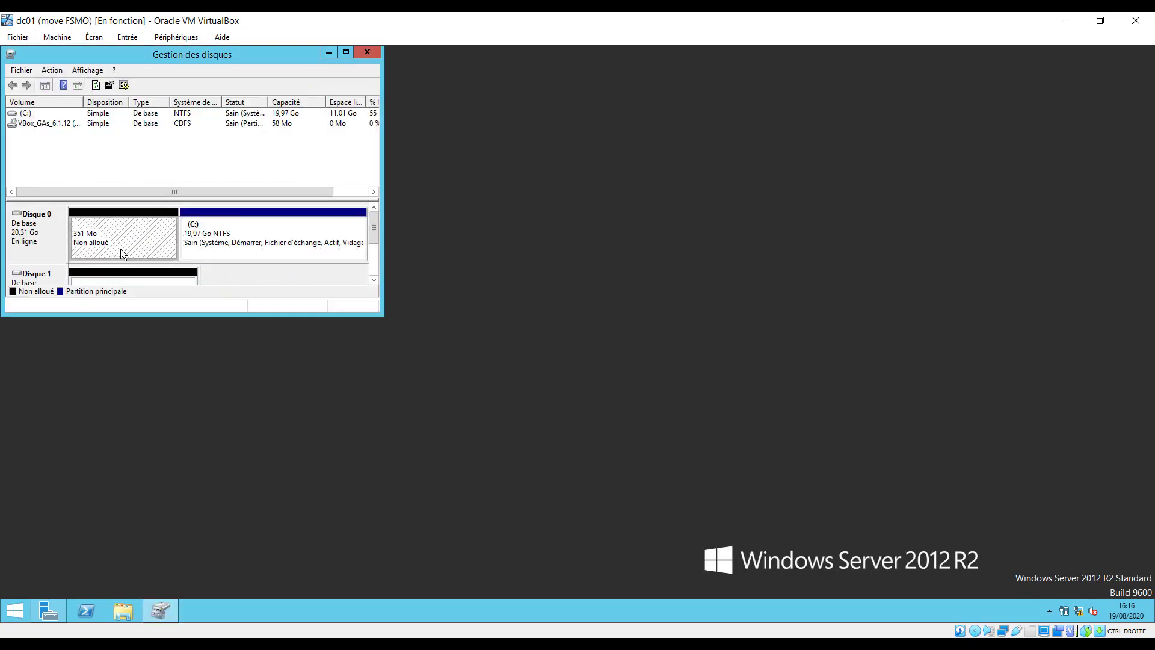
left_click(49, 279)
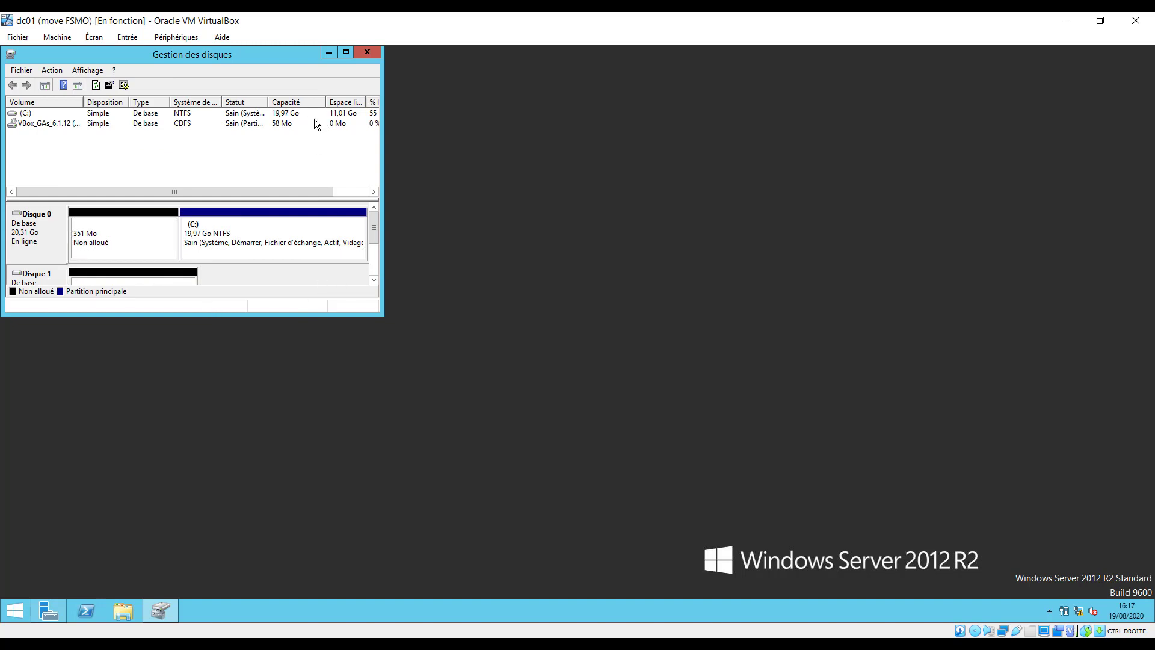
left_click_drag(383, 315, 639, 446)
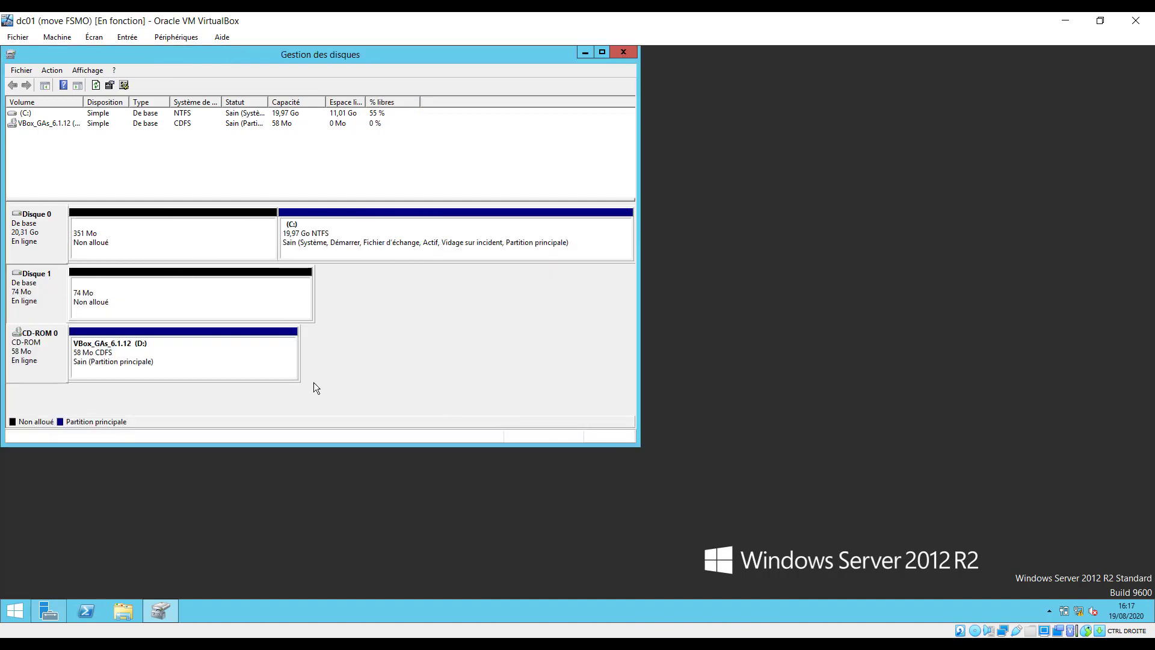
left_click(139, 307)
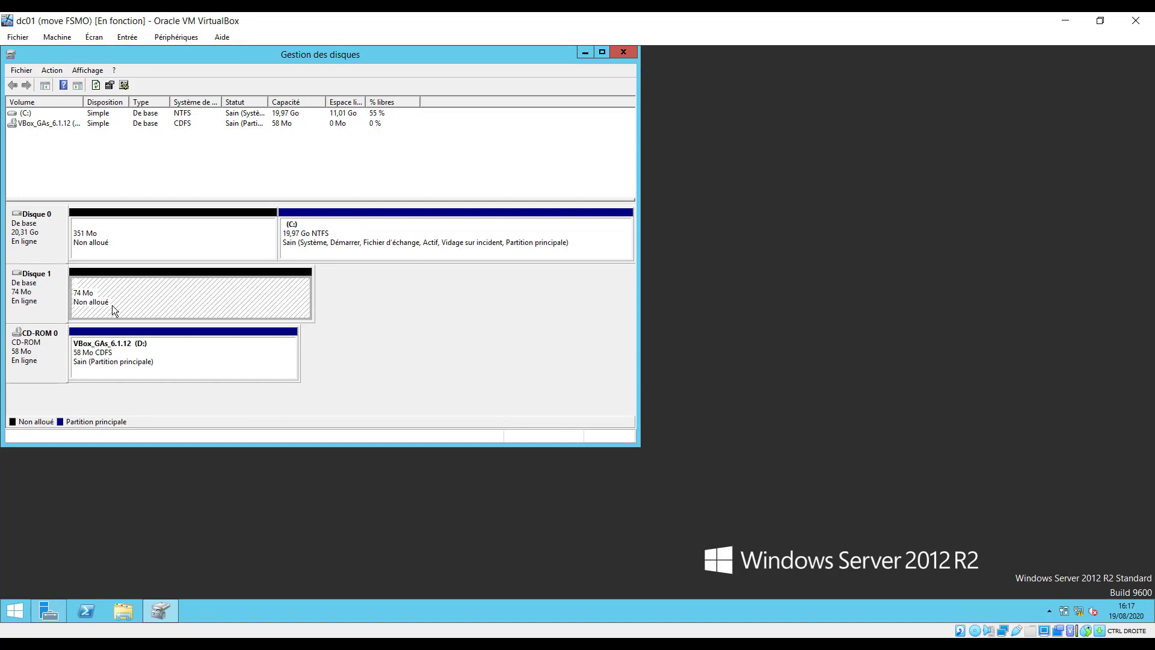
right_click(238, 294)
Create a 72 Mo NTFS simple volume labelled PARTAGE on drive E:, then close Disk Management.
left_click(306, 301)
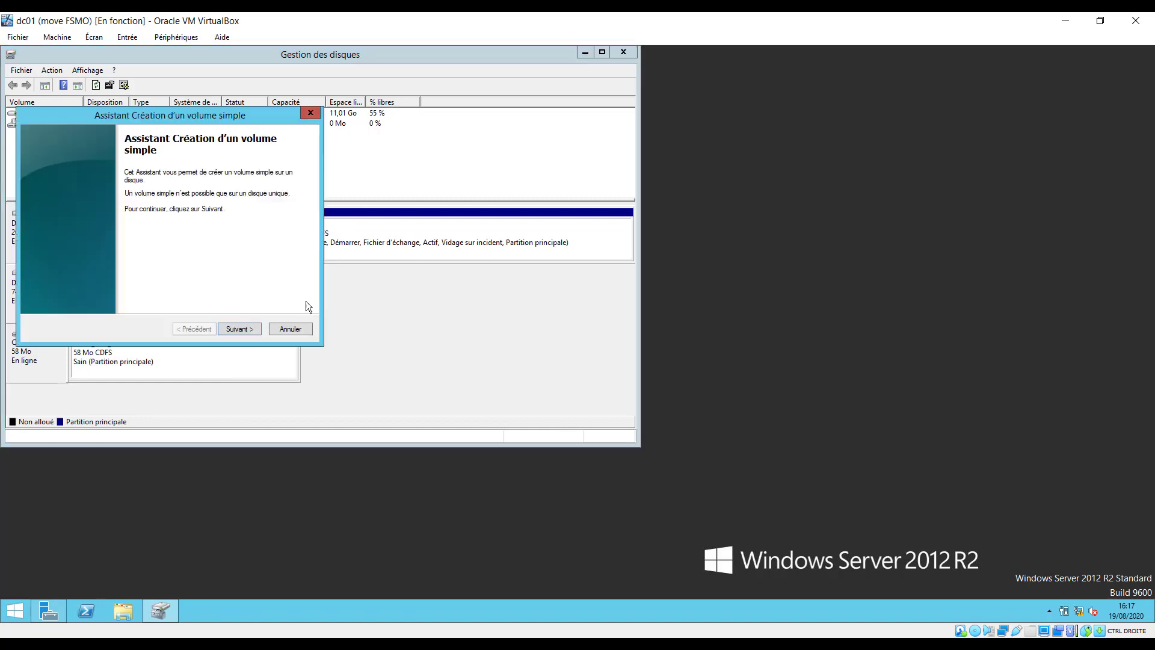
left_click(247, 332)
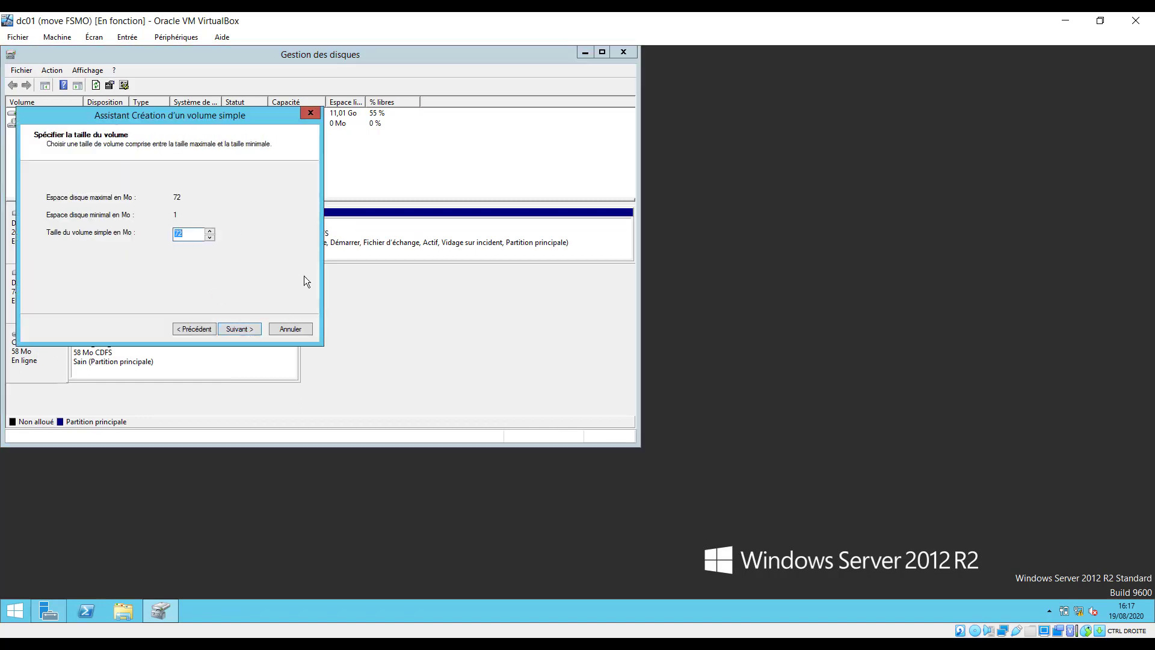
left_click(245, 329)
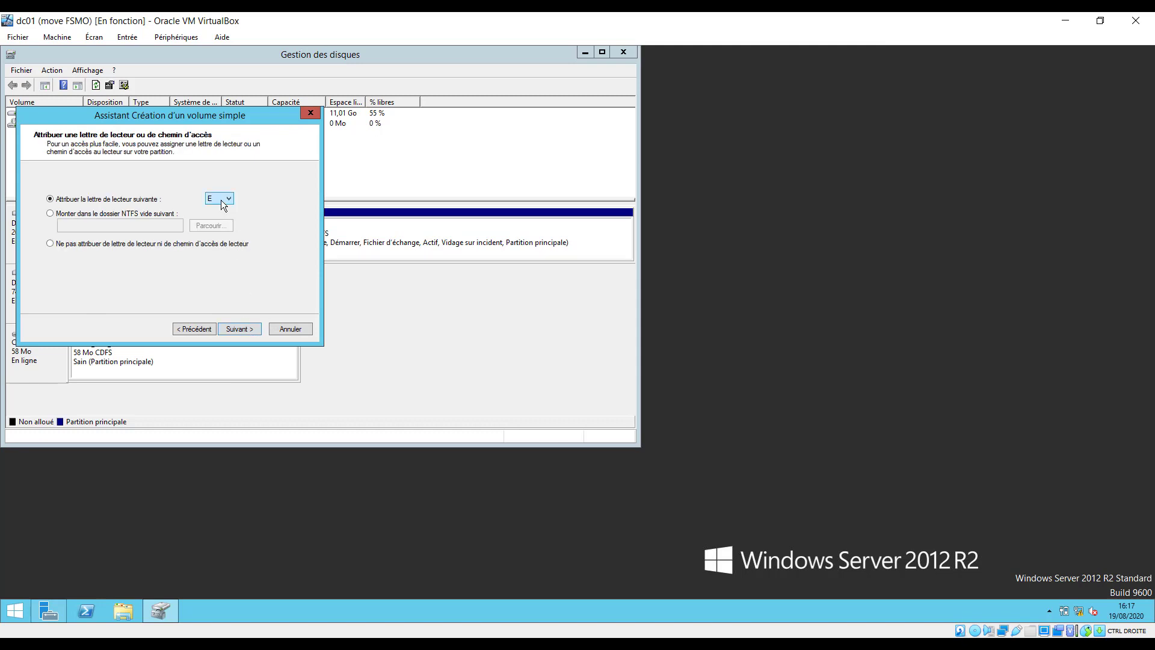
left_click(236, 328)
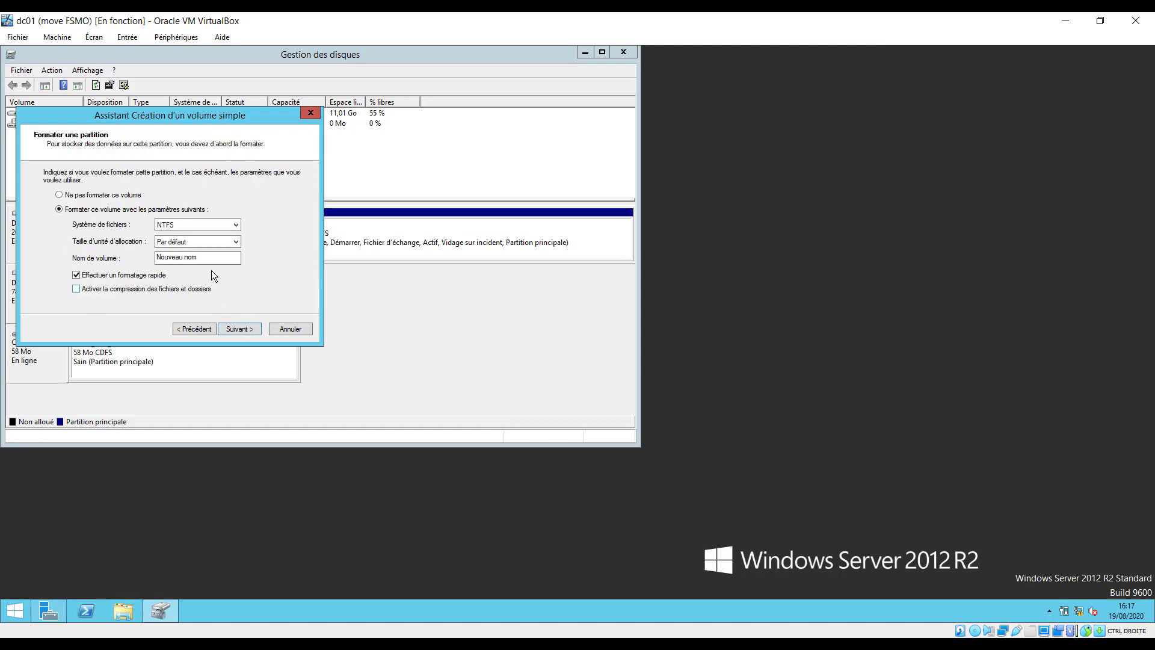
left_click_drag(216, 258, 154, 257)
type("PARTAGE")
left_click(239, 329)
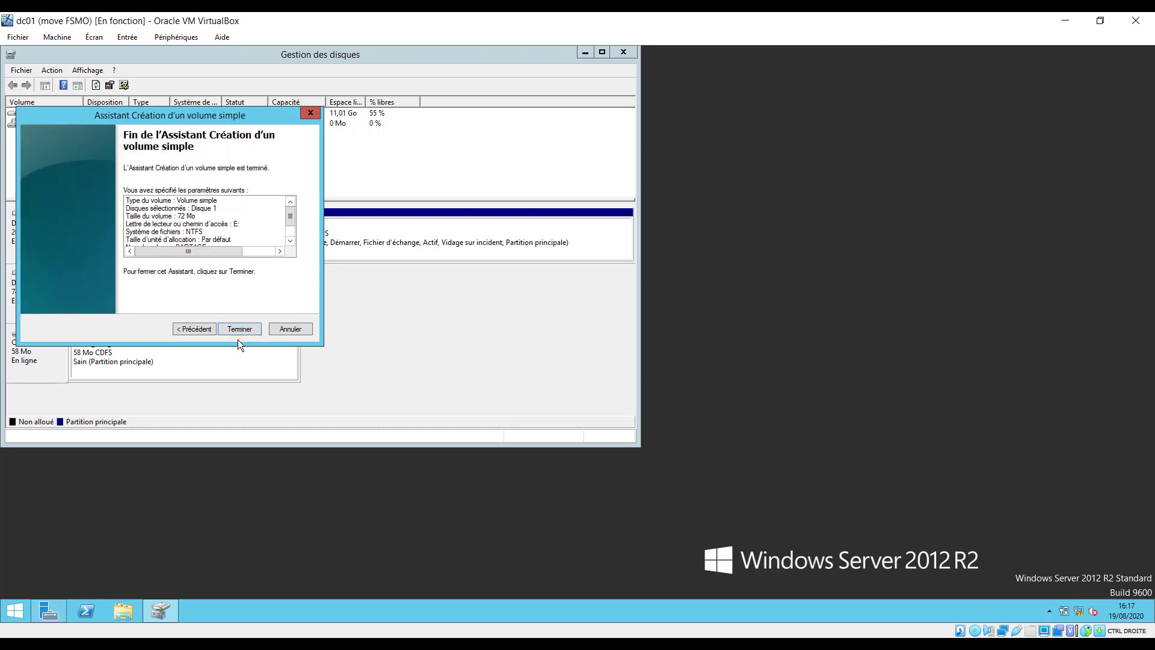
left_click(240, 330)
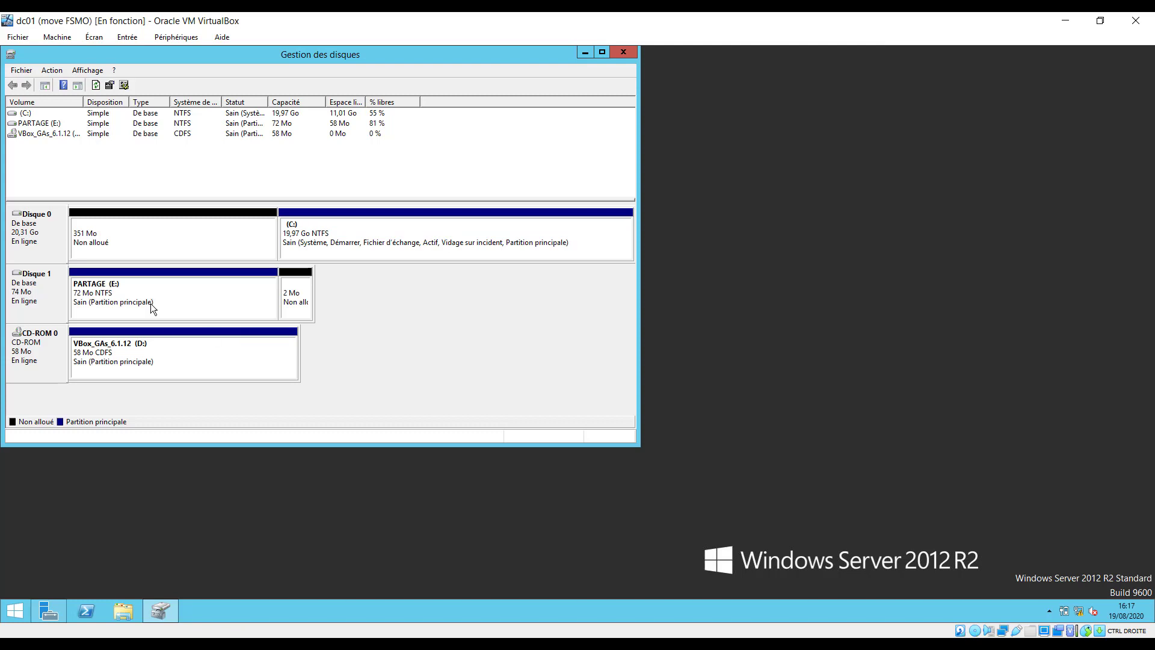
left_click(628, 53)
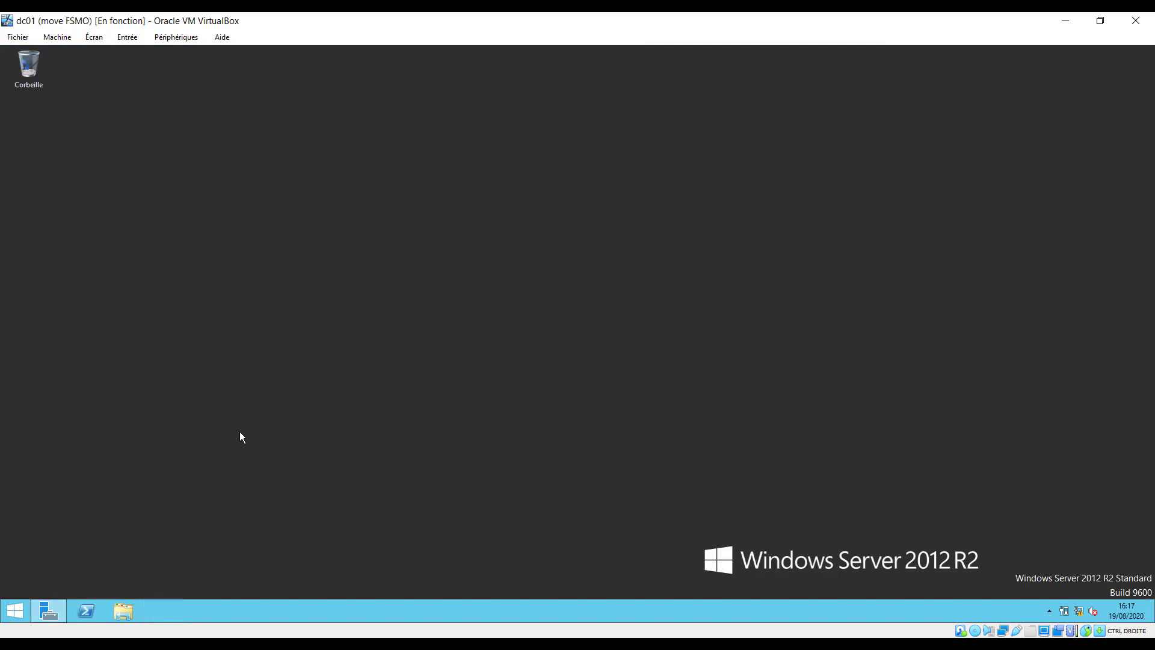
Open the PARTAGE (E:) drive in Explorer on the dc01 VM.
left_click(128, 612)
left_click(614, 259)
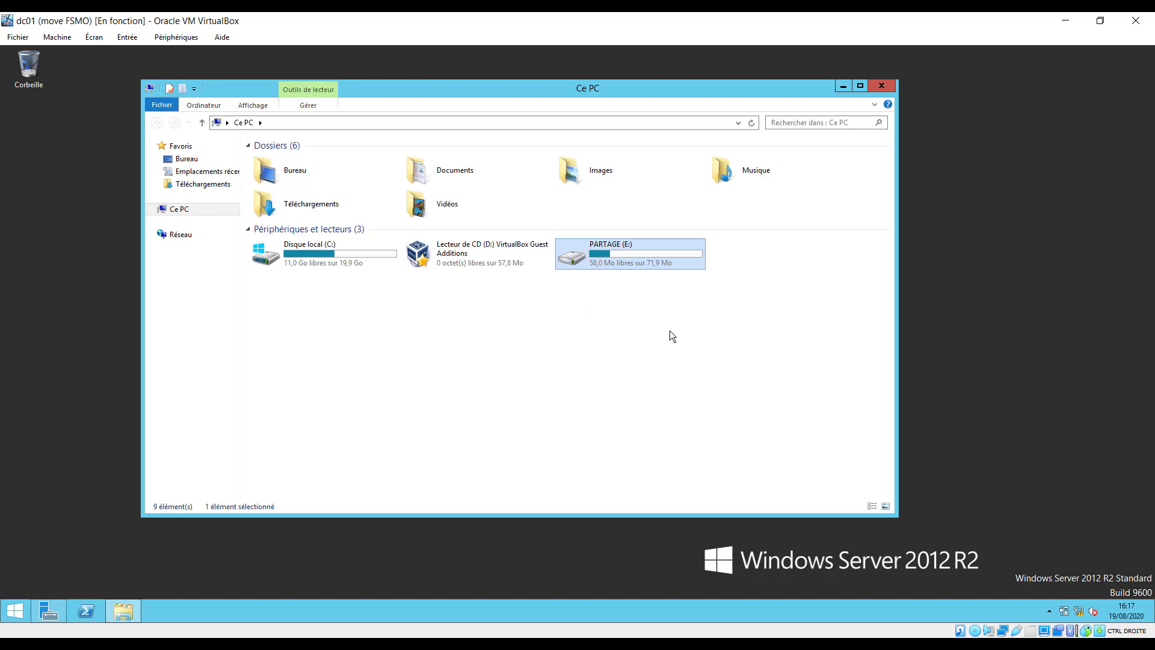
double_click(622, 254)
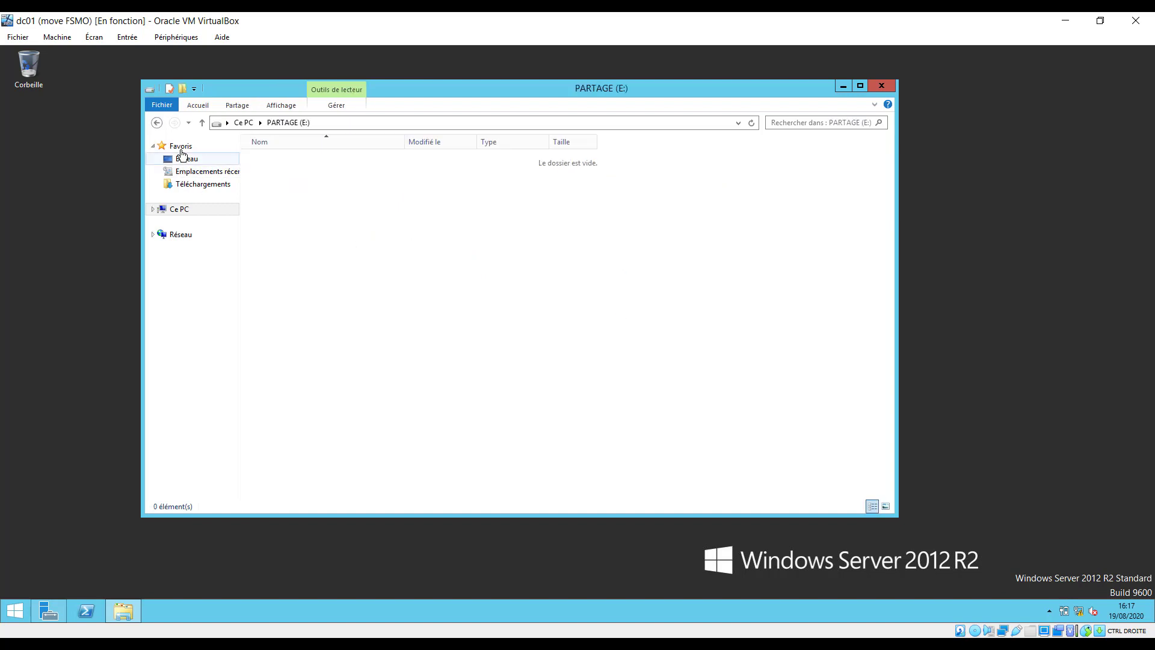
left_click(156, 123)
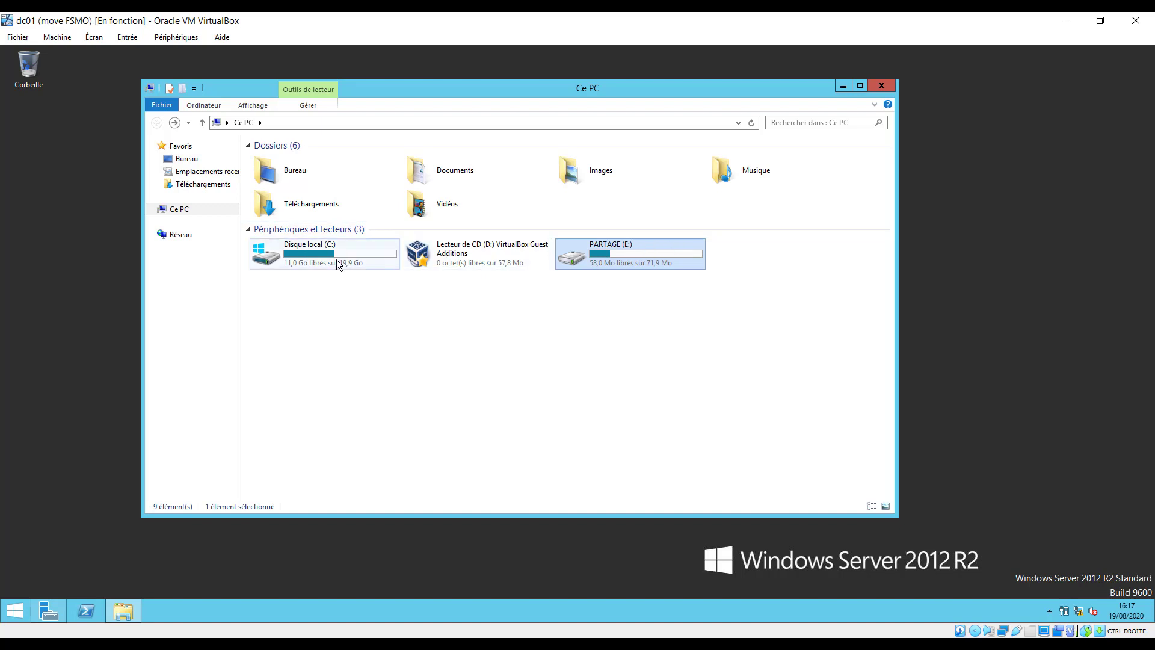
double_click(640, 252)
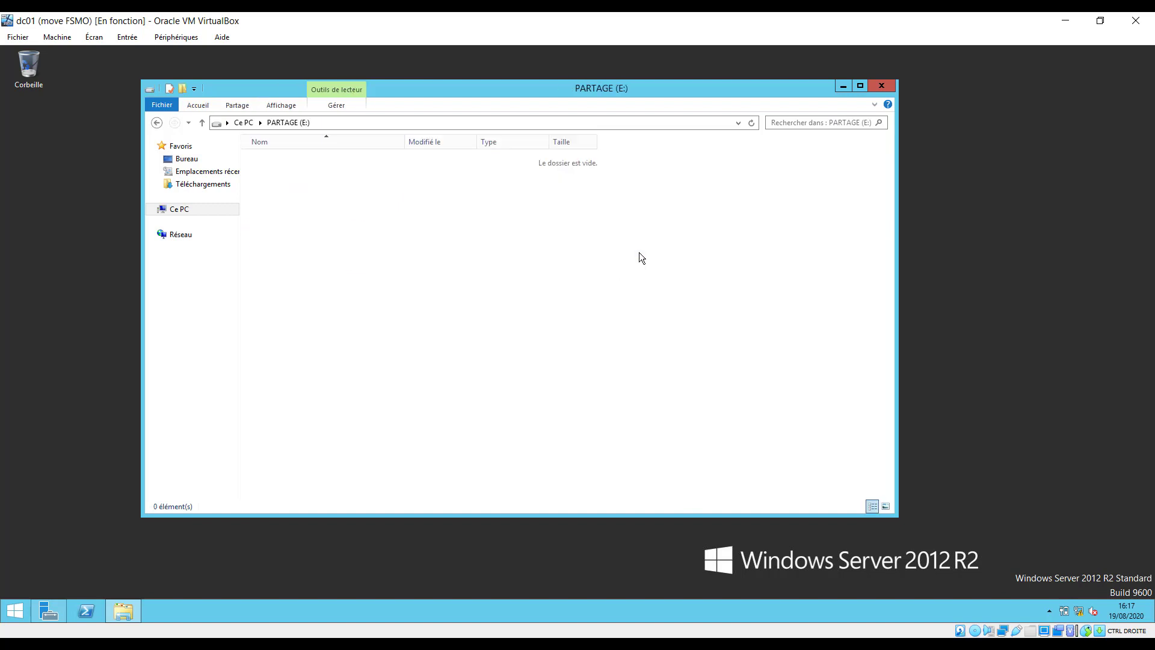
Create a new folder at the drive root named COMMUN.
right_click(369, 208)
mouse_move(478, 333)
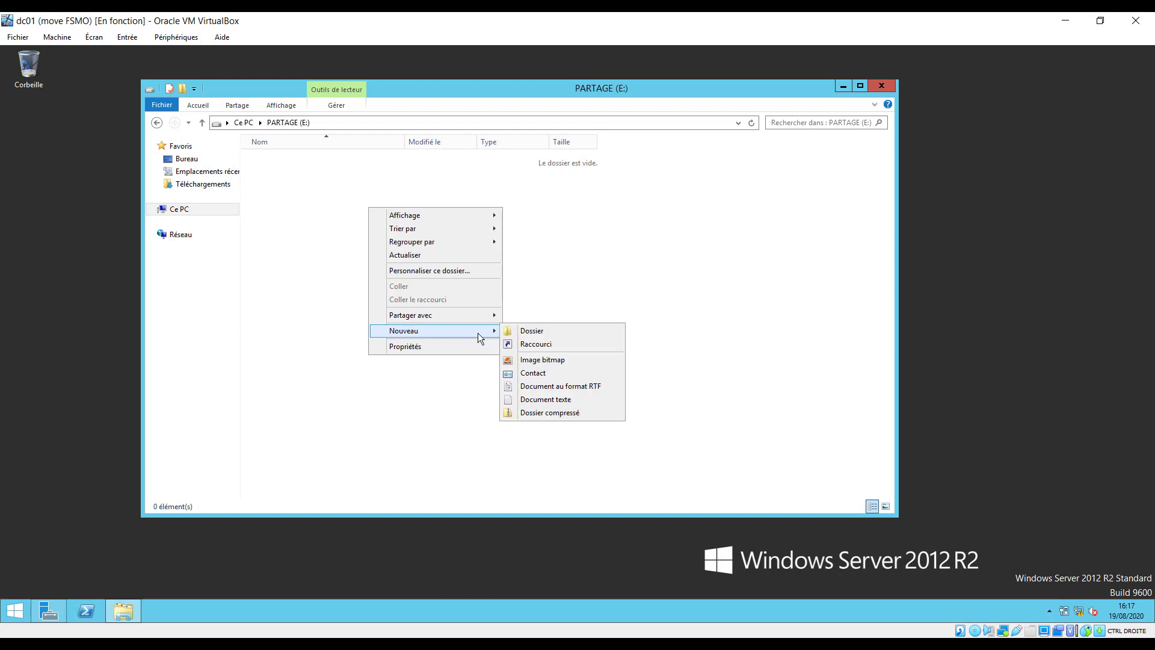
left_click(530, 333)
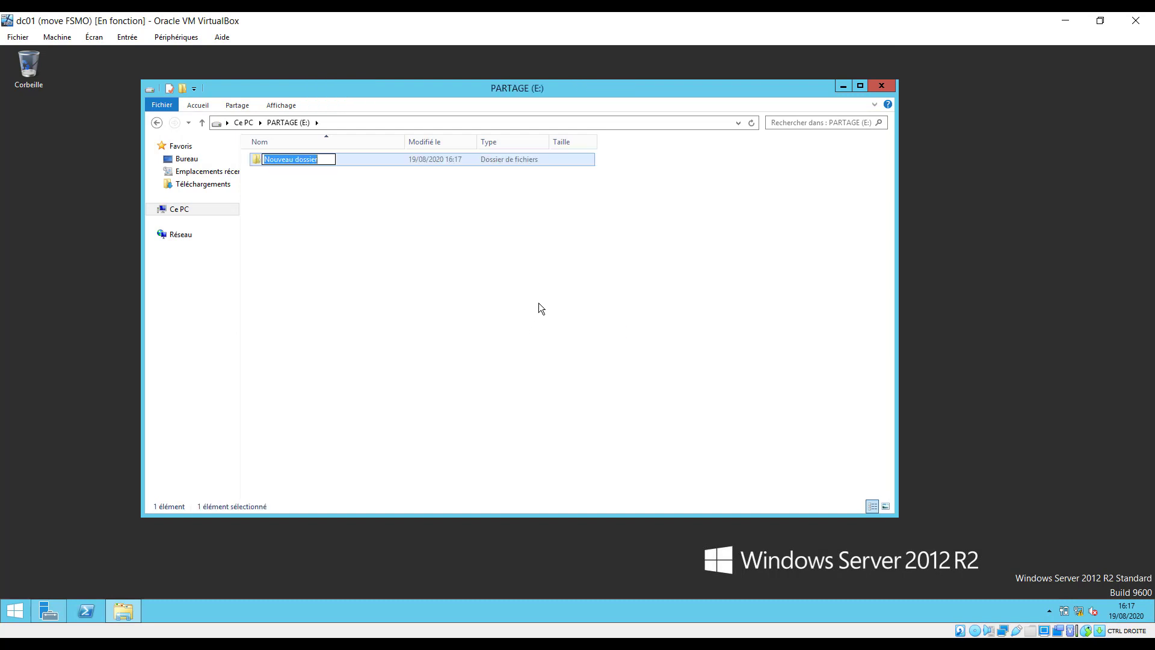
type("COMMIN")
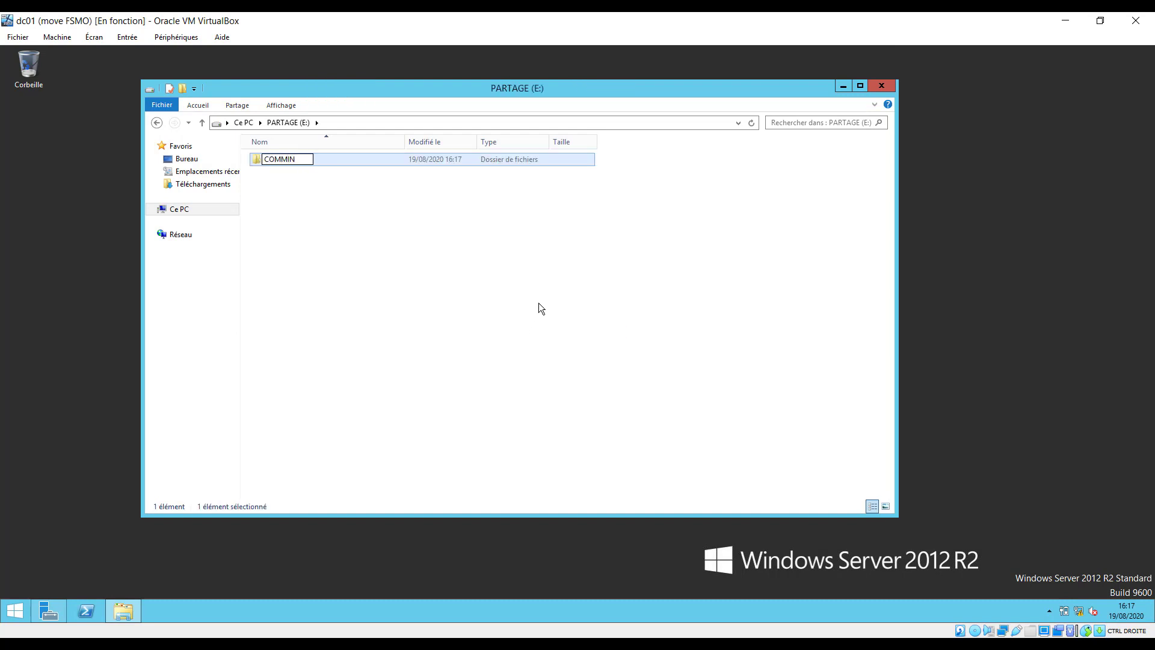
key("BackSpace")
key("BackSpace")
type("UN")
left_click(361, 204)
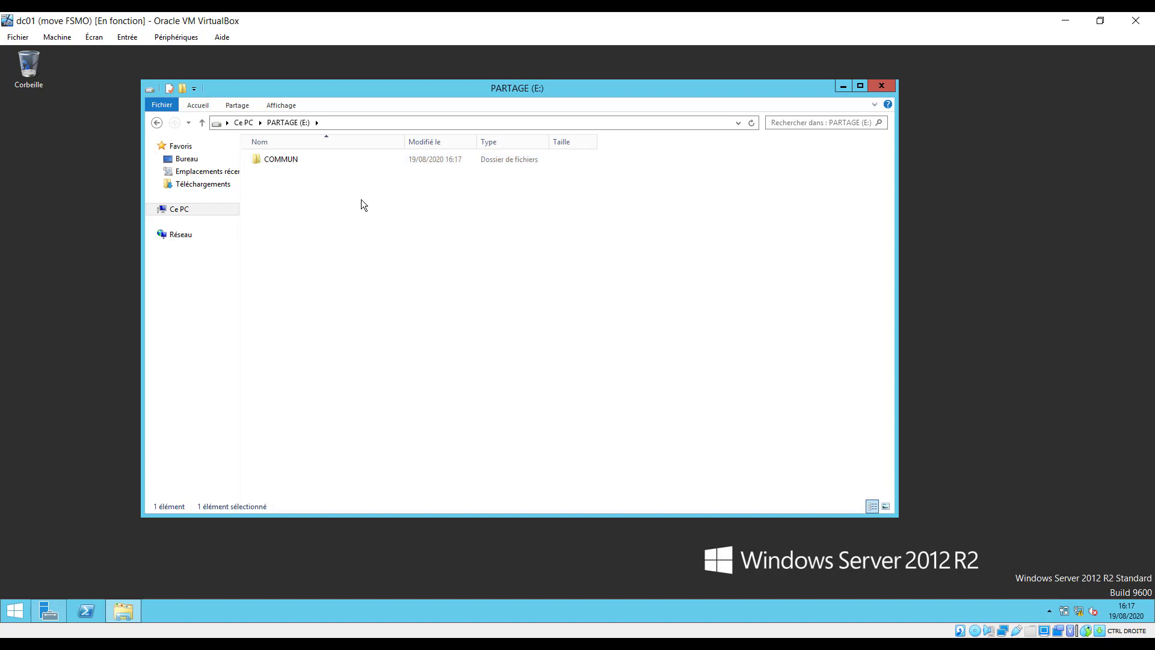
Check that COMMUN is empty, then return to PARTAGE (E:) and bring up COMMUN's options.
double_click(290, 160)
right_click(294, 182)
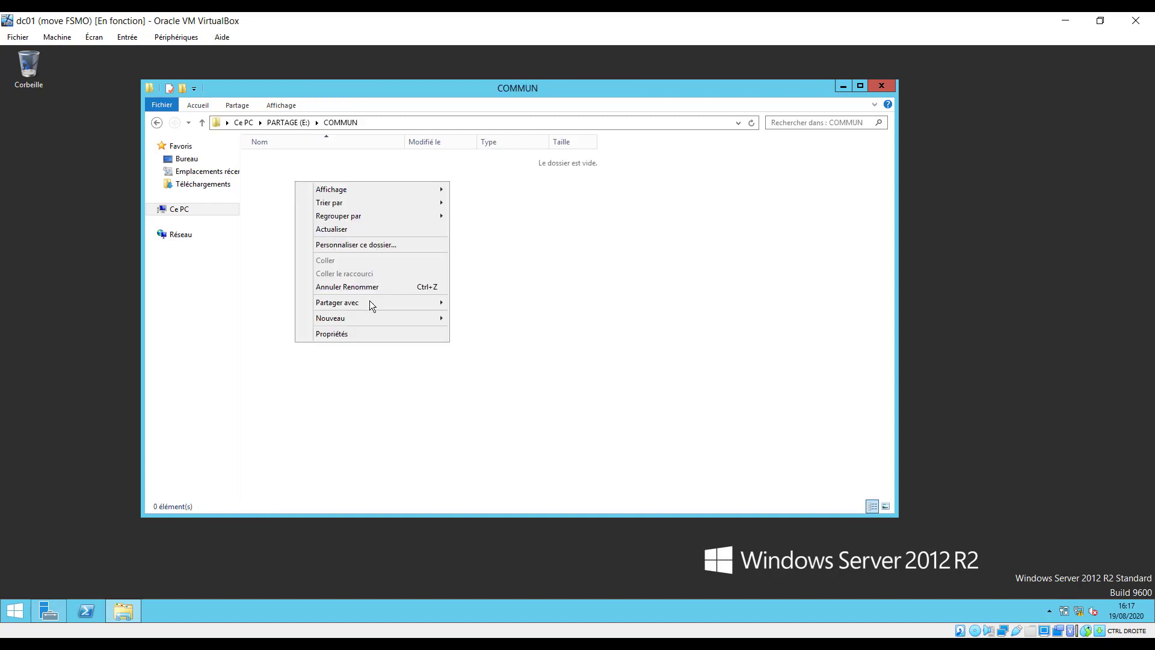
left_click(319, 177)
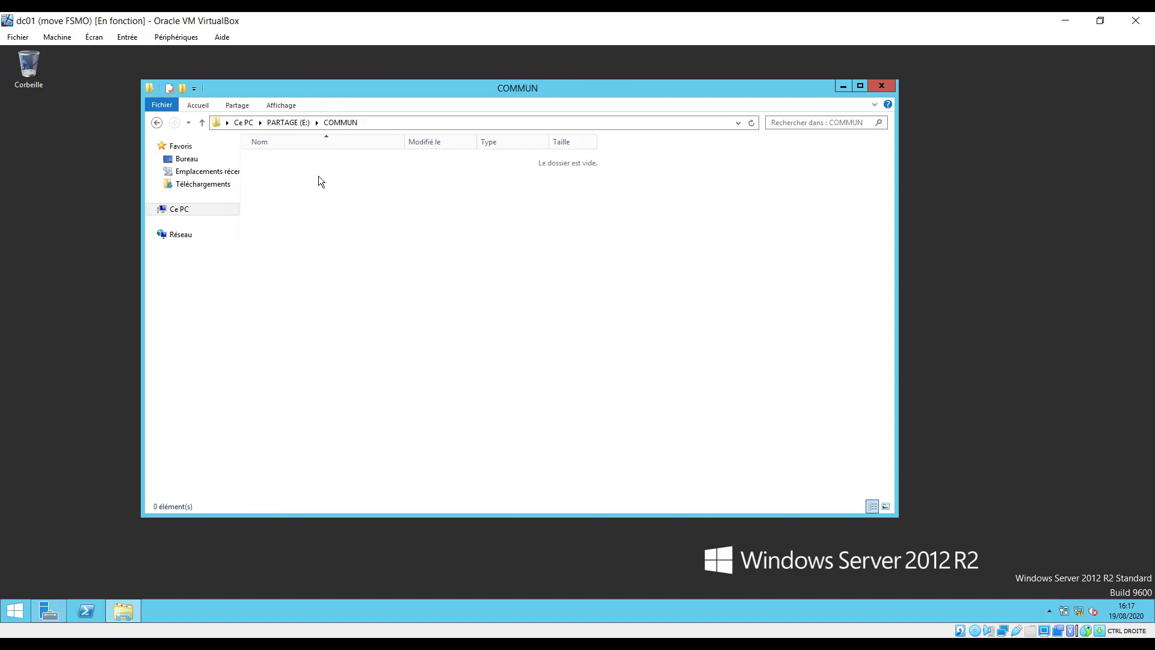
left_click(155, 122)
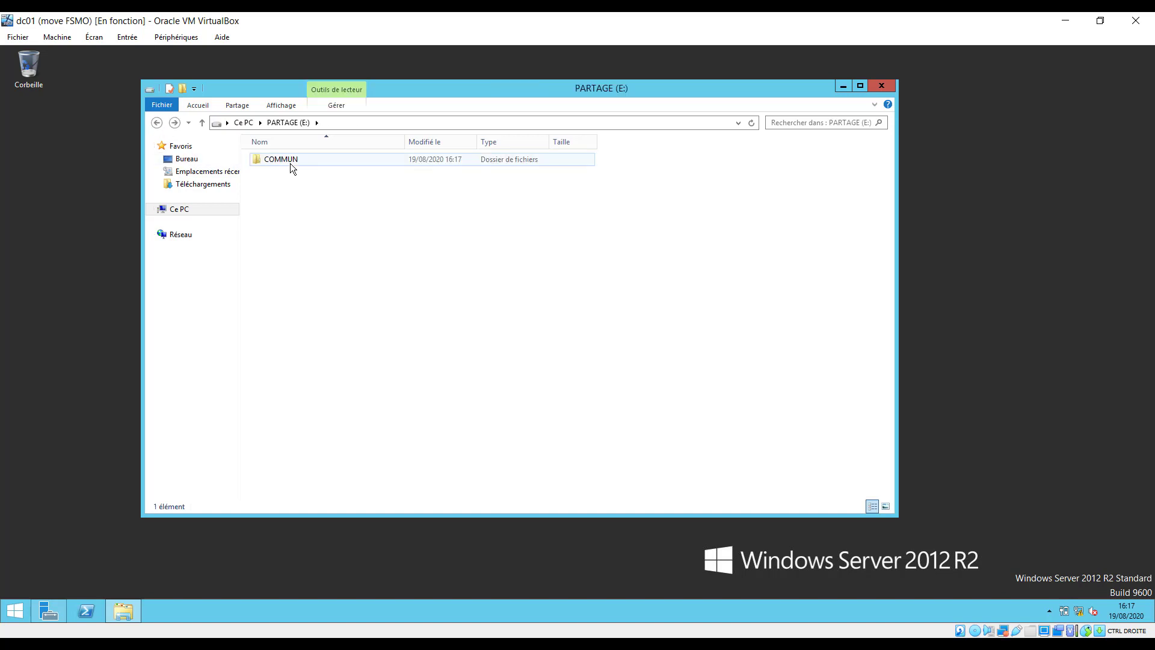
right_click(289, 164)
Enable advanced sharing on the COMMUN folder and close its properties.
left_click(368, 347)
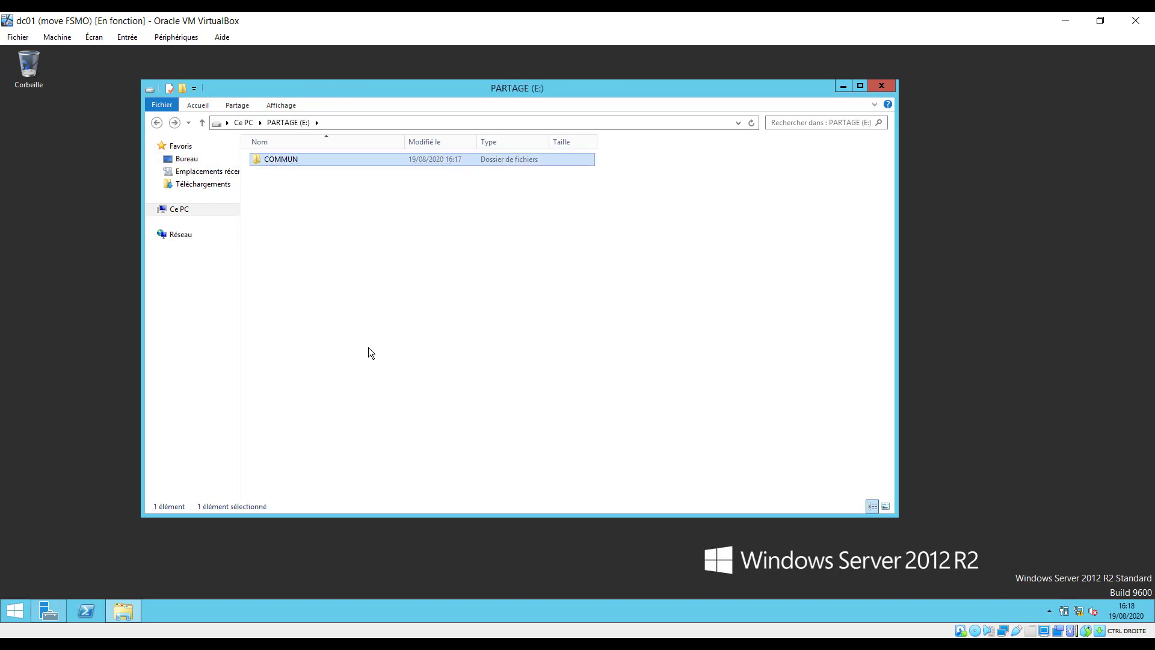
left_click(349, 194)
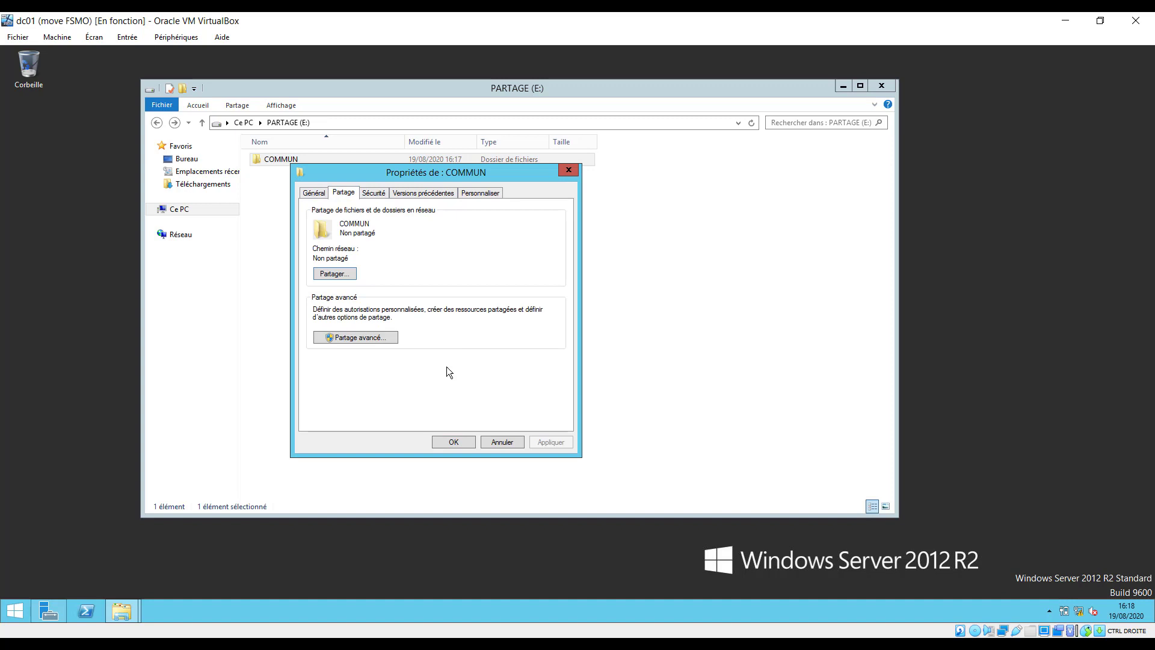
left_click(376, 337)
left_click(326, 214)
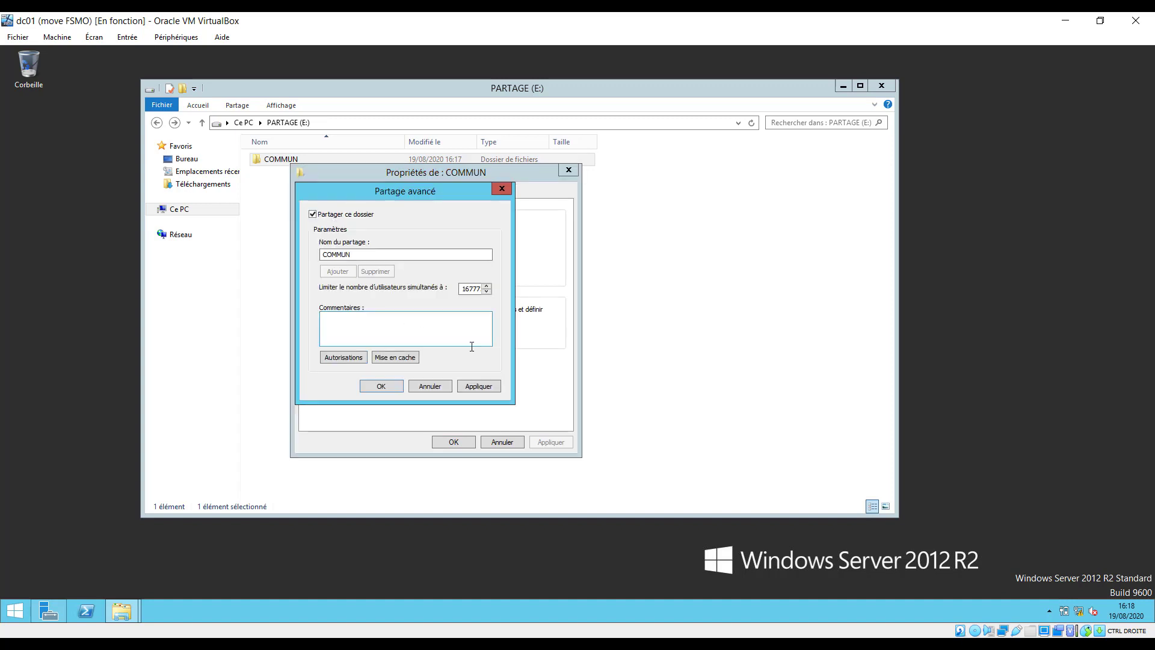
left_click(483, 385)
left_click(381, 386)
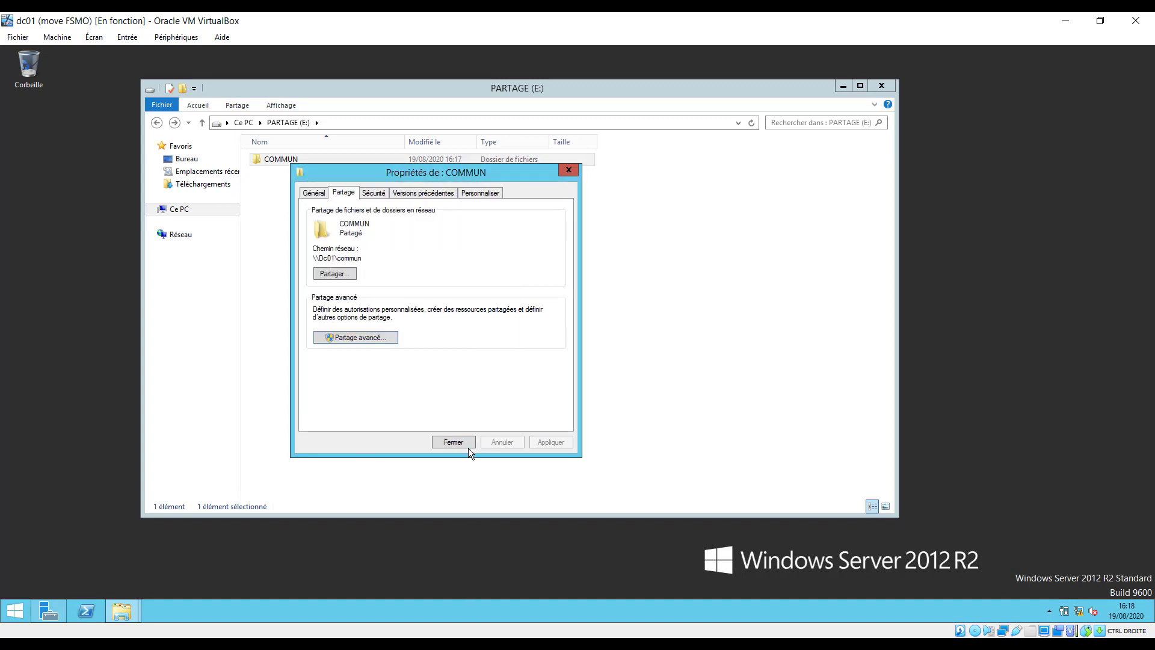
left_click(453, 442)
left_click(351, 272)
Share COMMUN with Tout le monde through the sharing wizard as \\Dc01\commun.
left_click(284, 163)
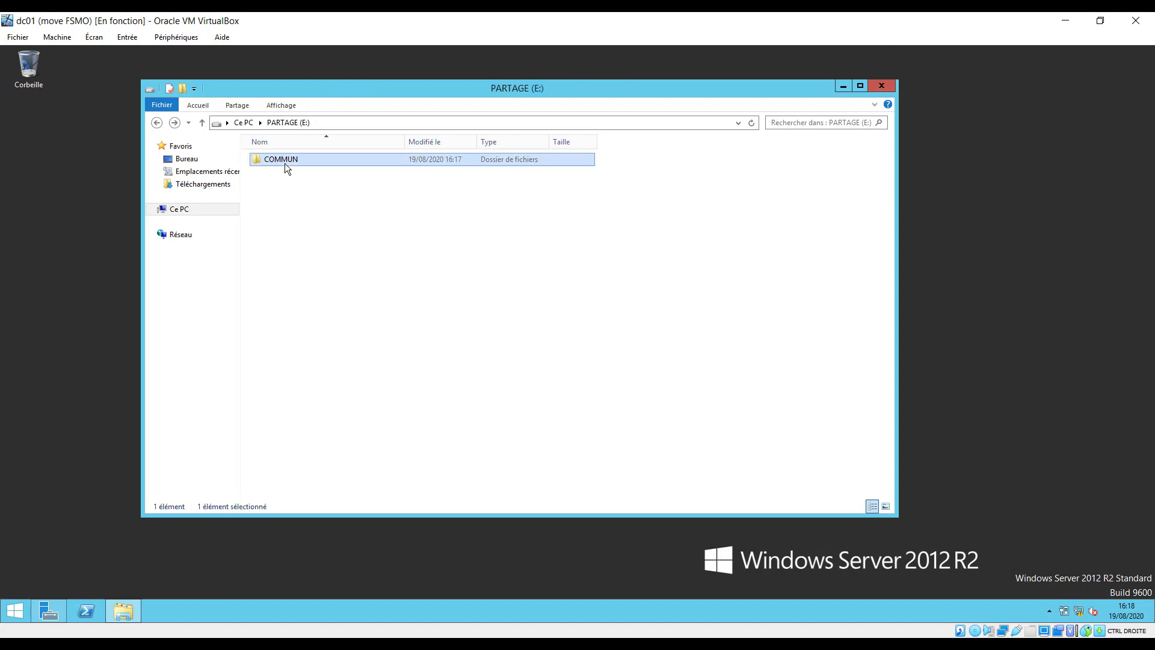
right_click(284, 163)
left_click(273, 194)
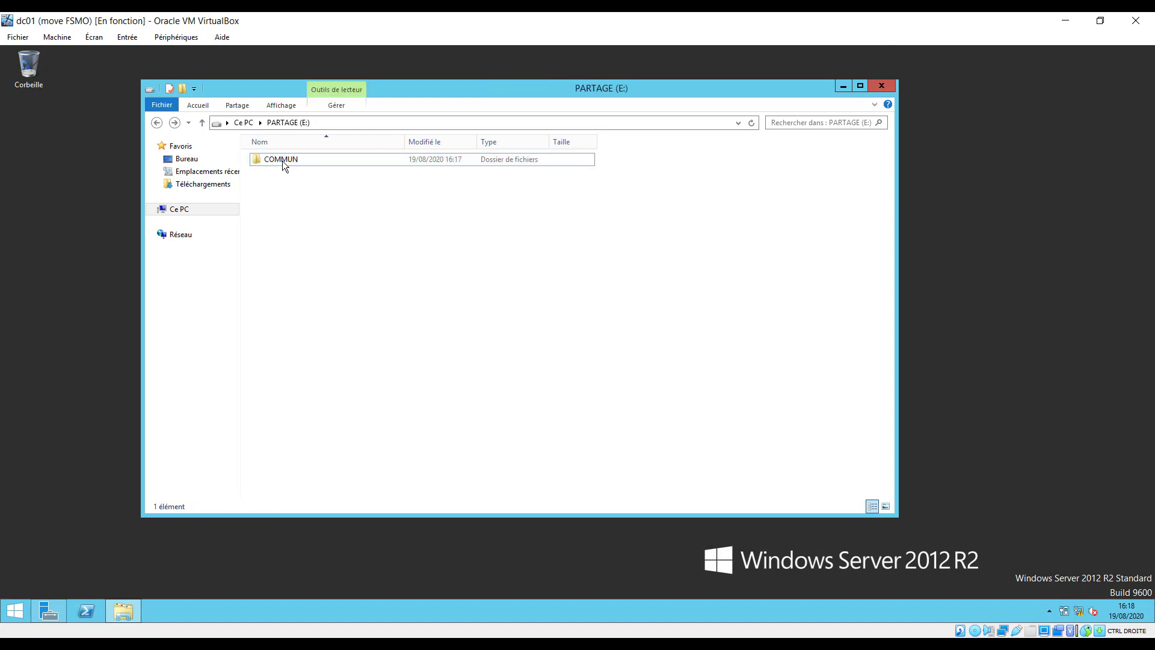
left_click(282, 160)
right_click(283, 161)
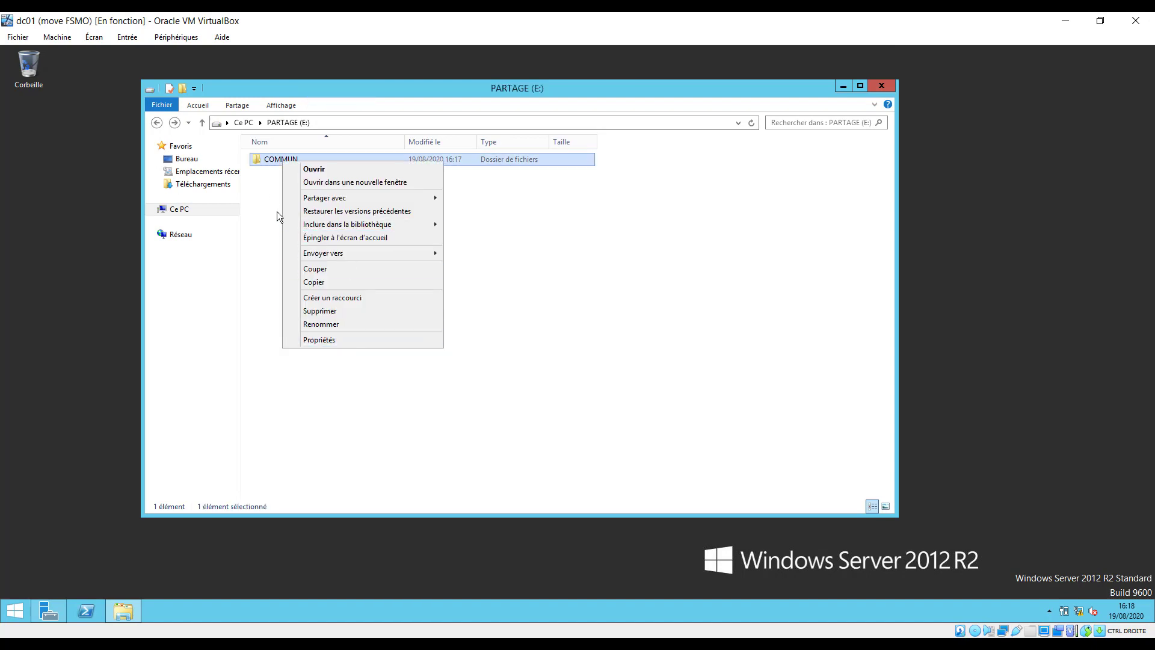
left_click(323, 341)
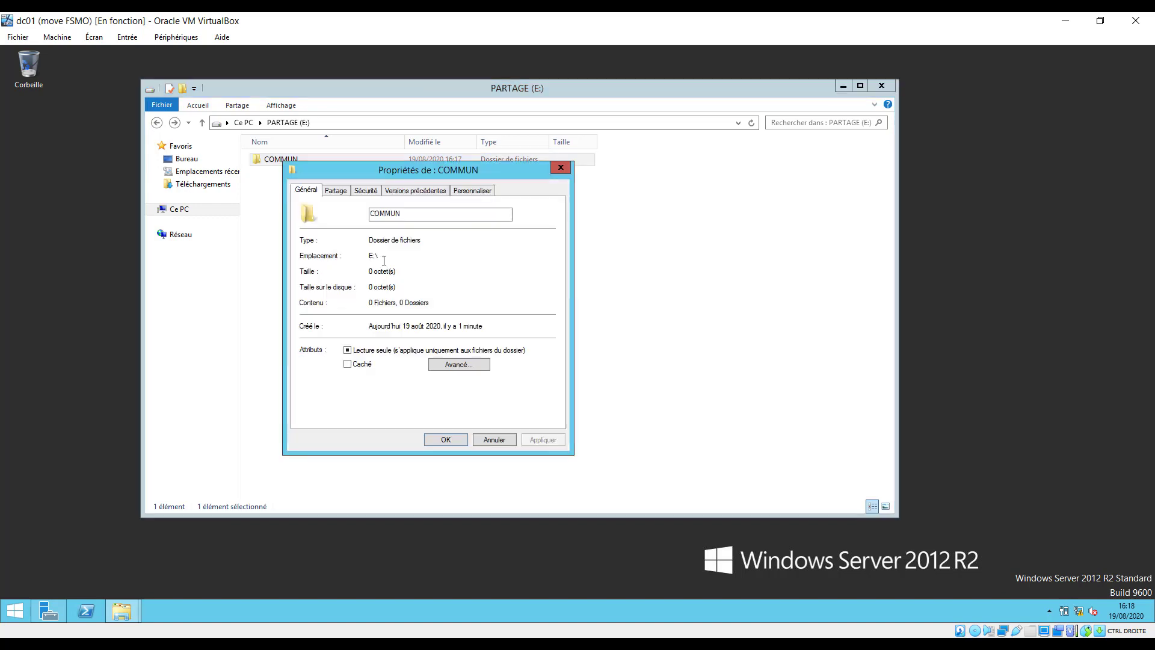
left_click(337, 191)
left_click(325, 272)
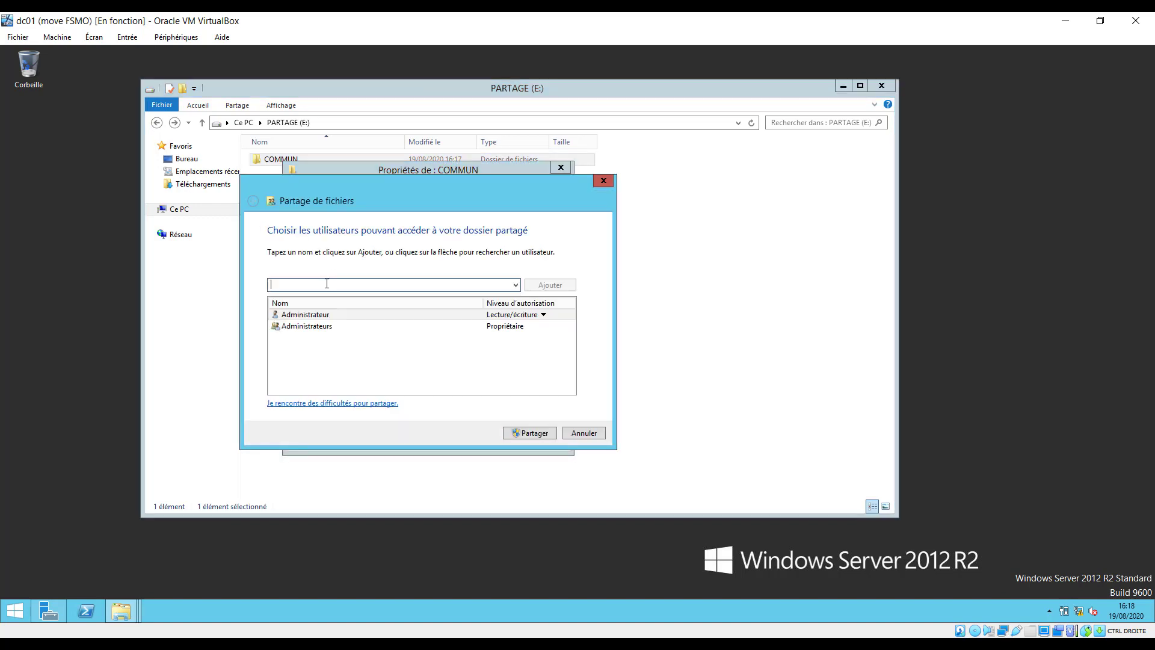
left_click(516, 286)
left_click(420, 299)
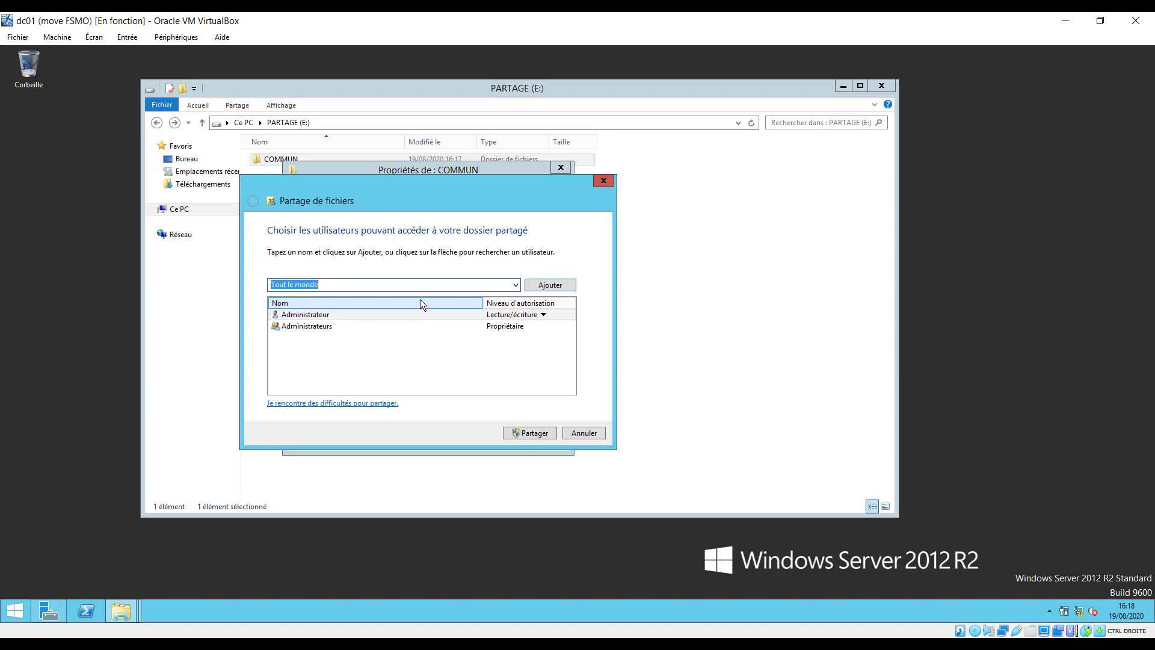
left_click(418, 353)
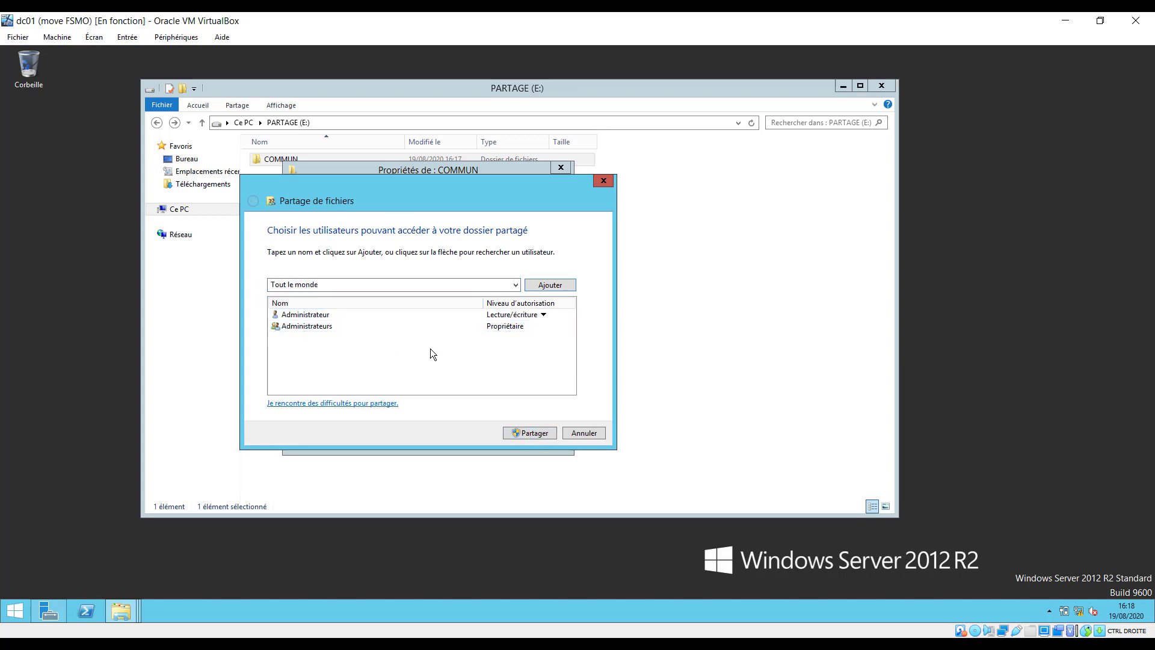
left_click(541, 435)
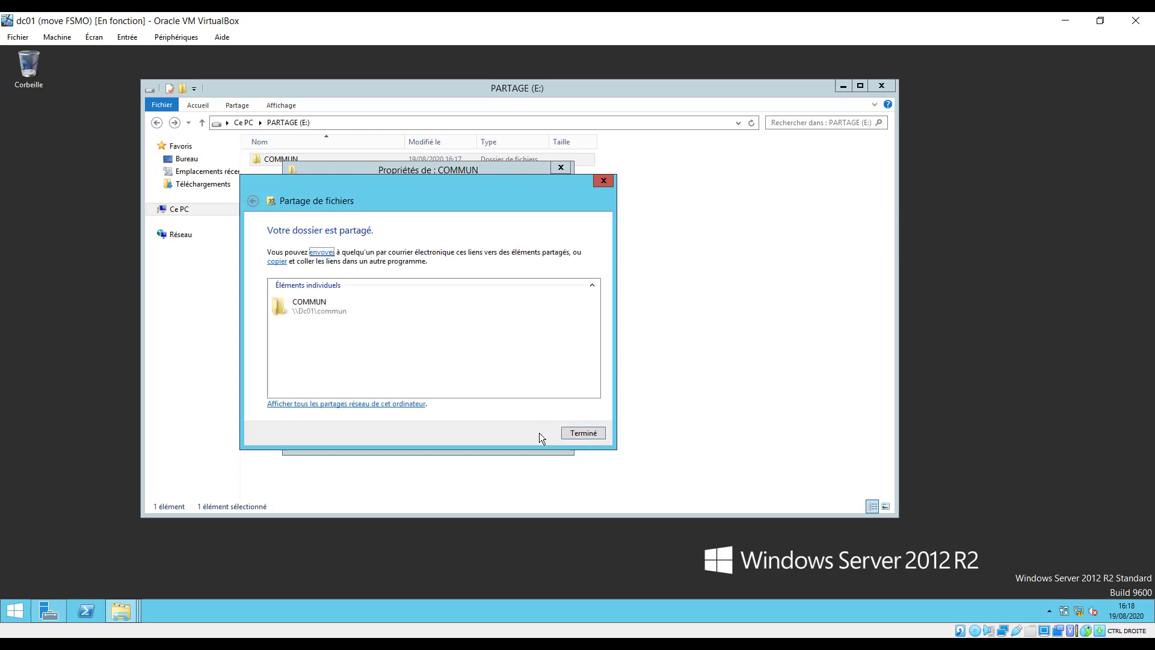
left_click(582, 434)
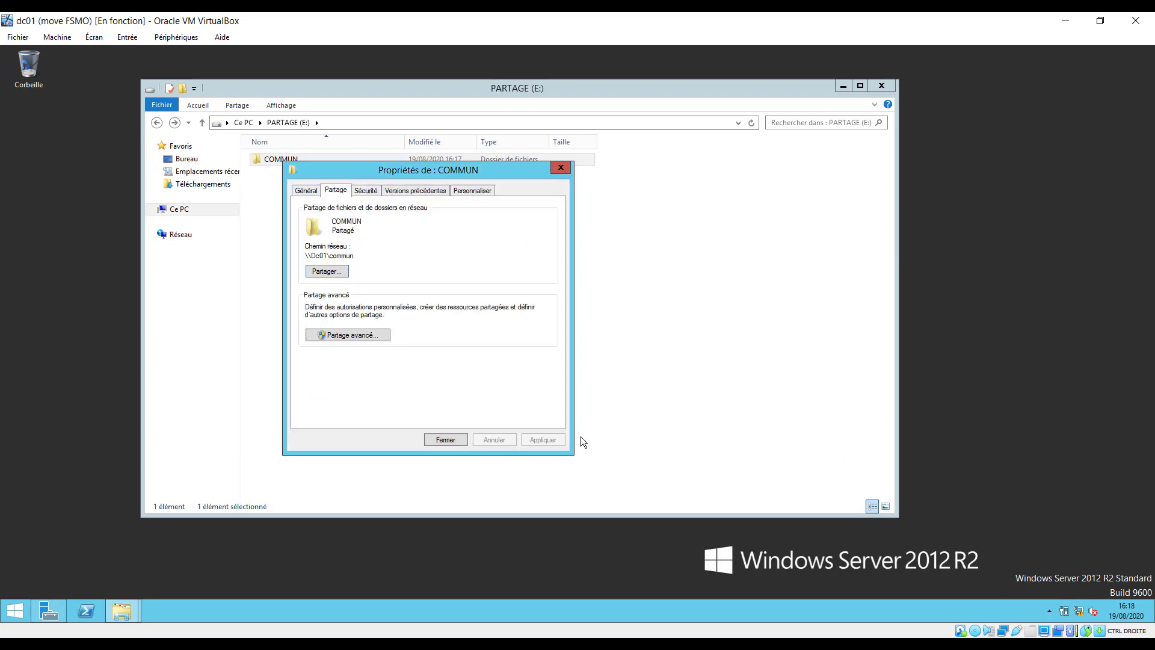
Review COMMUN's security permissions for Système, Administrateur and Administrateurs.
left_click(366, 191)
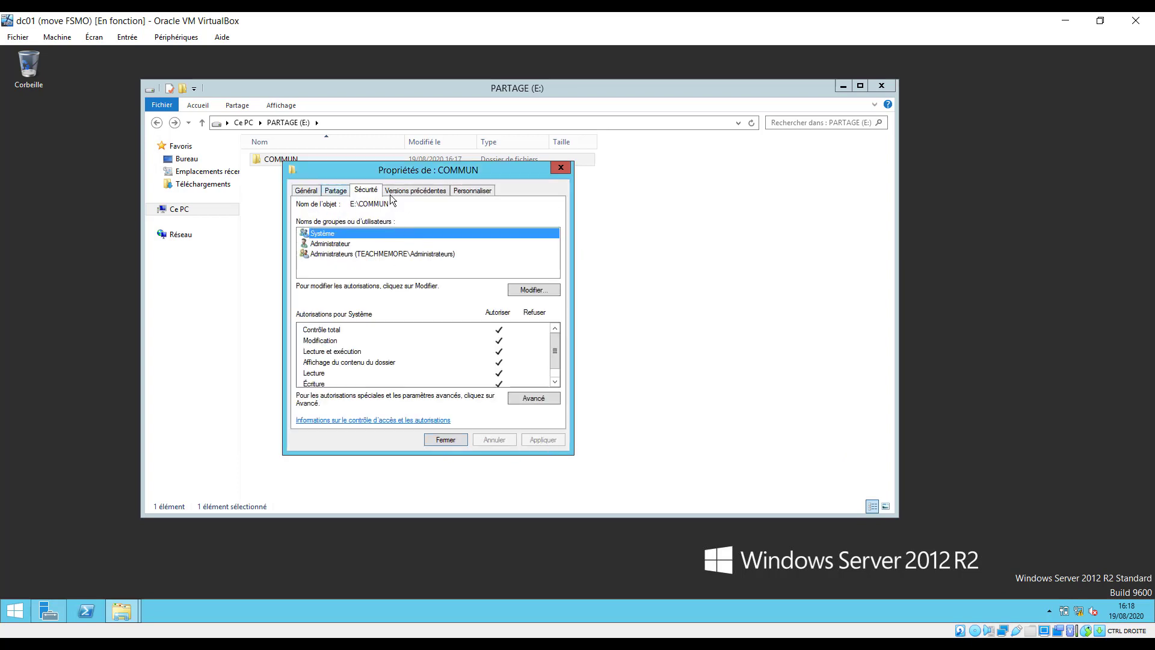
left_click(365, 192)
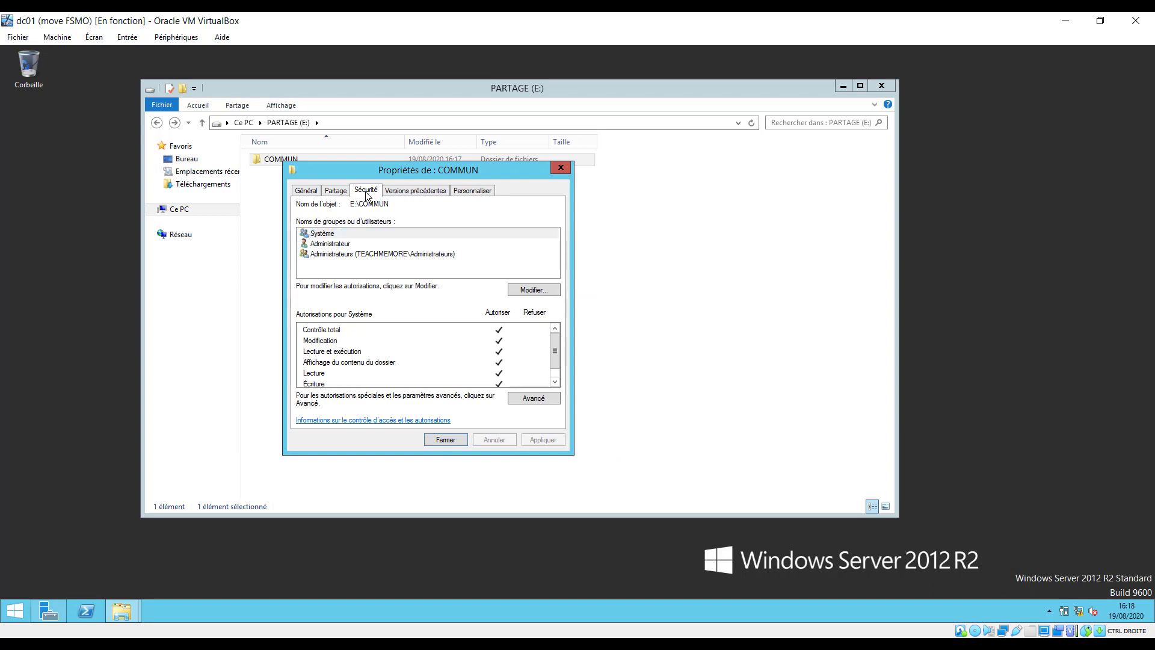
left_click(328, 235)
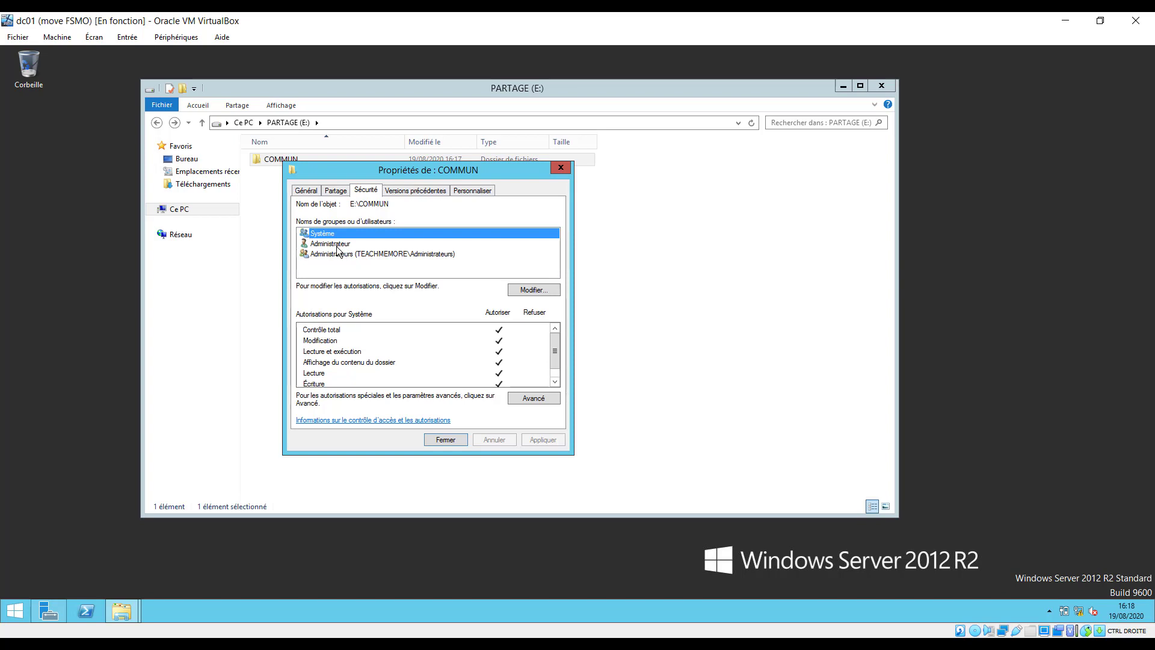
left_click(337, 244)
left_click(407, 255)
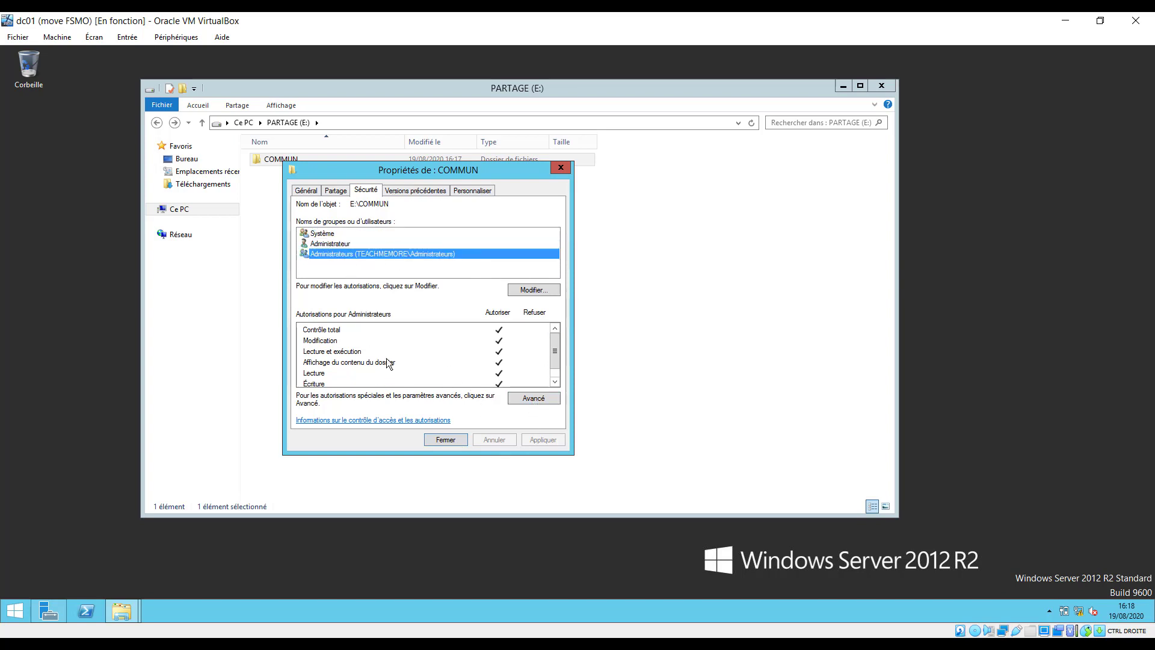
Inspect the group's granted, special and Écriture permissions, then close COMMUN's properties.
left_click(328, 341)
left_click(355, 352)
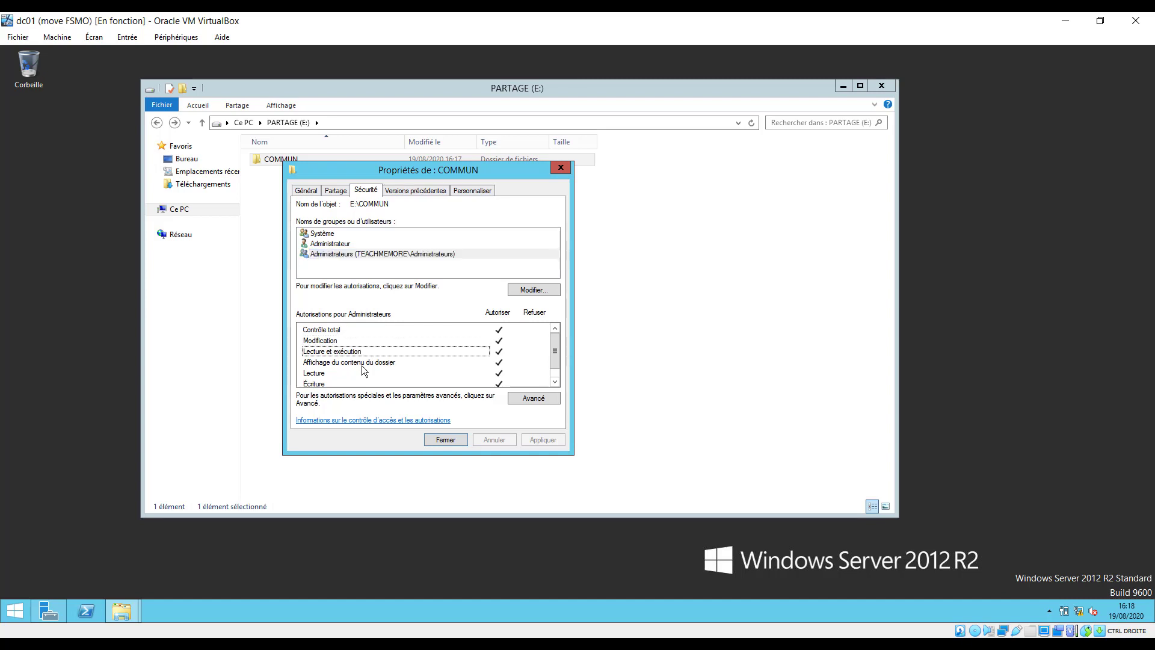
left_click(362, 365)
left_click(326, 374)
scroll(491, 373, "down", 1)
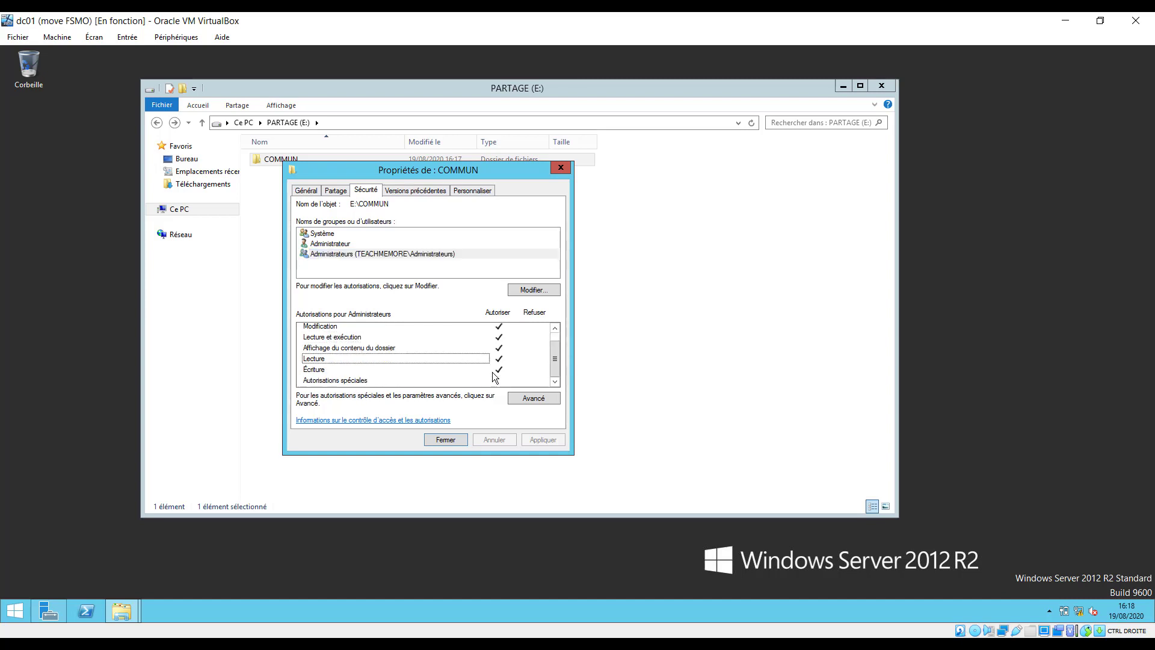
left_click(353, 382)
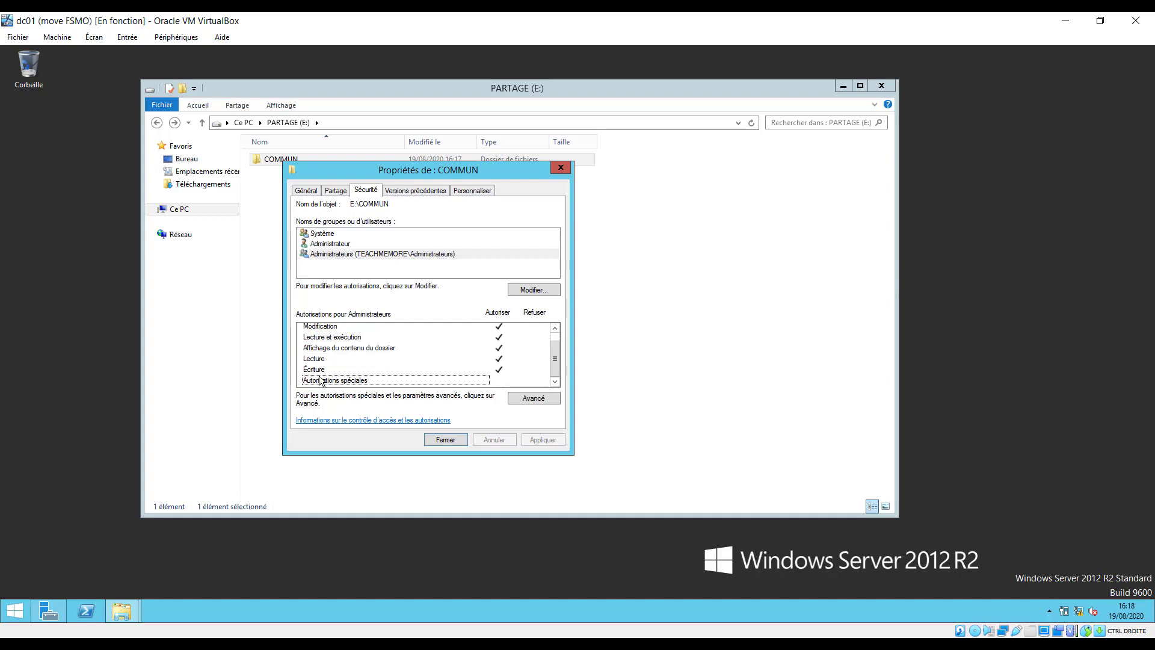
left_click(325, 370)
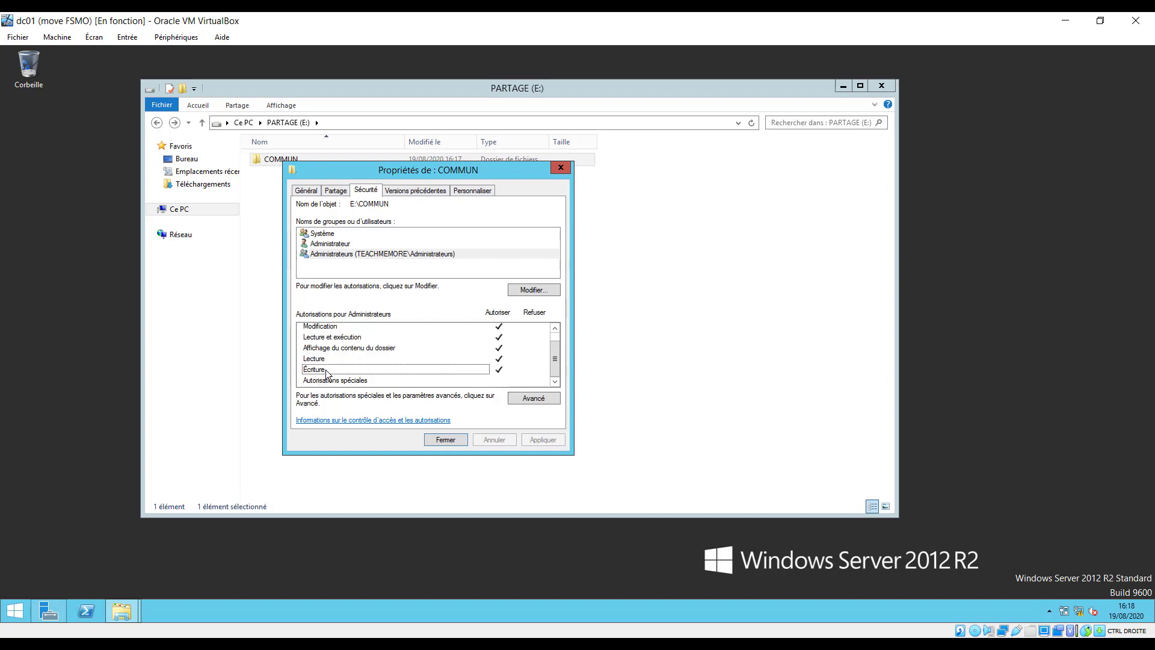
left_click(447, 440)
Open COMMUN and create a subfolder named Etudiants.
left_click(316, 203)
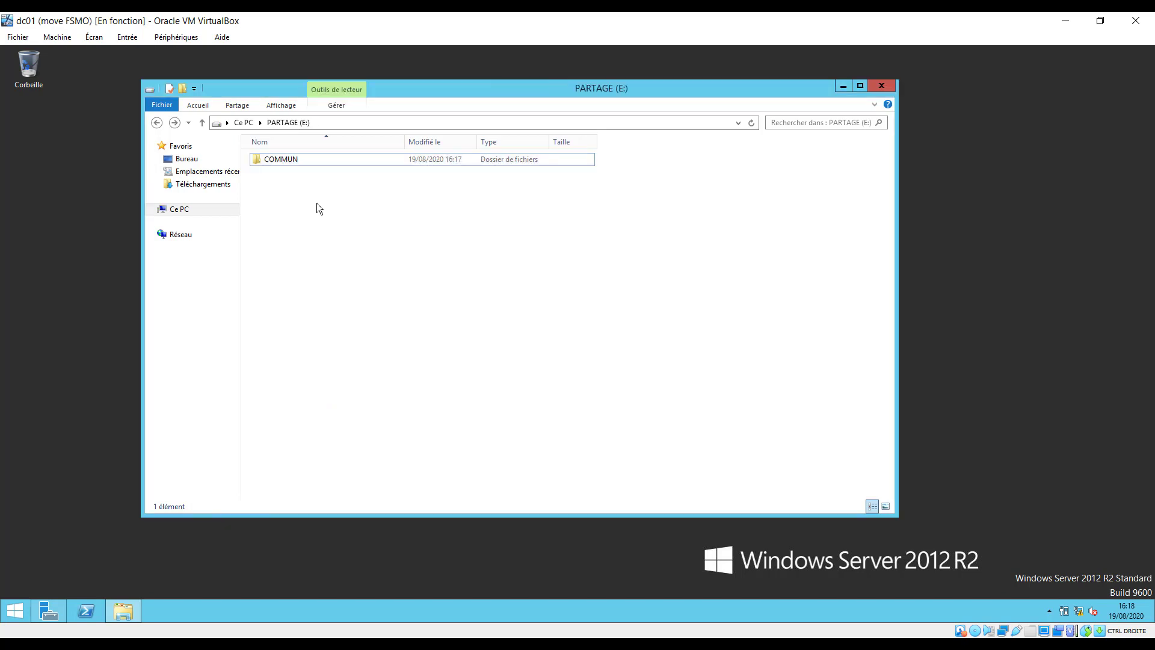
left_click(284, 161)
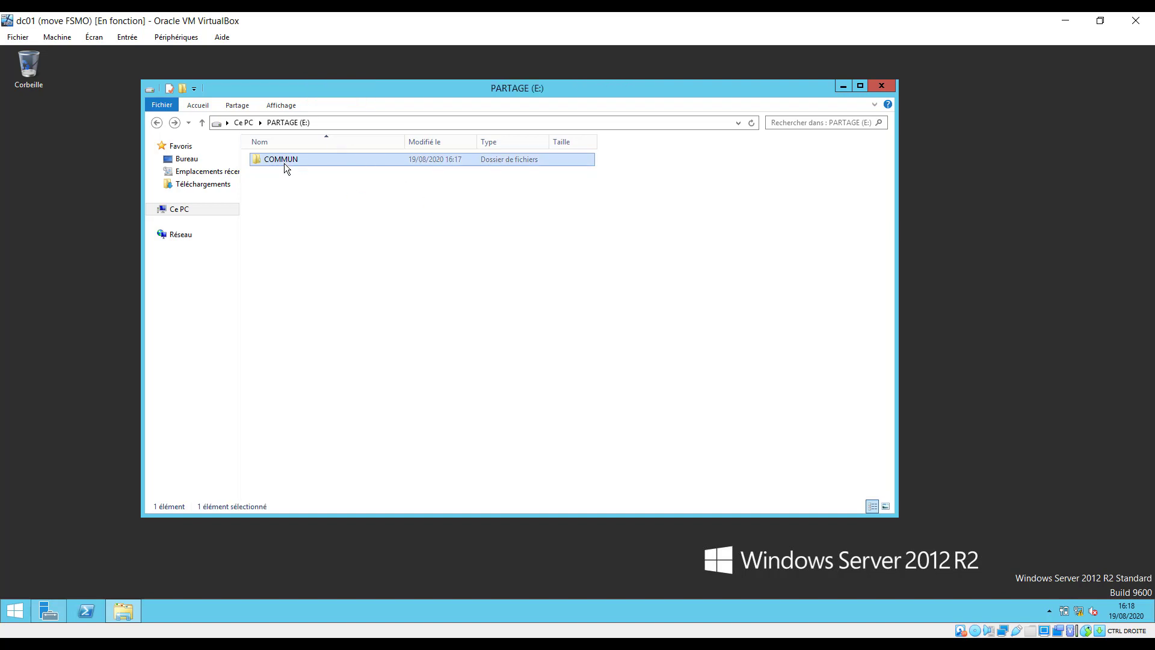
double_click(284, 161)
right_click(304, 183)
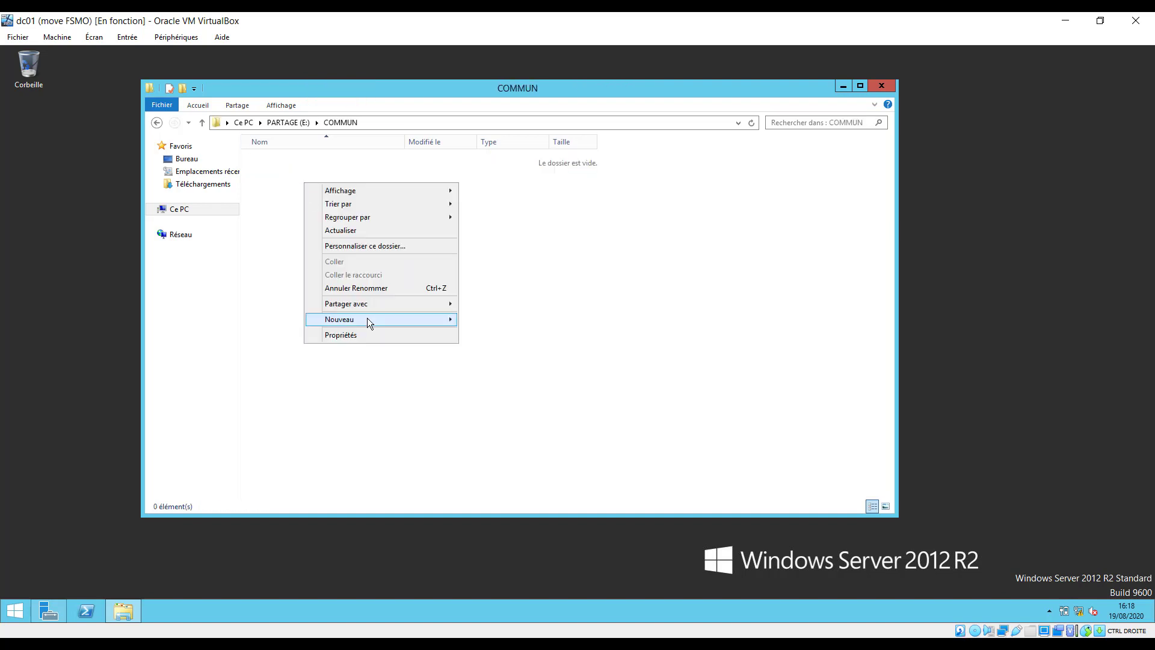
mouse_move(367, 318)
left_click(529, 323)
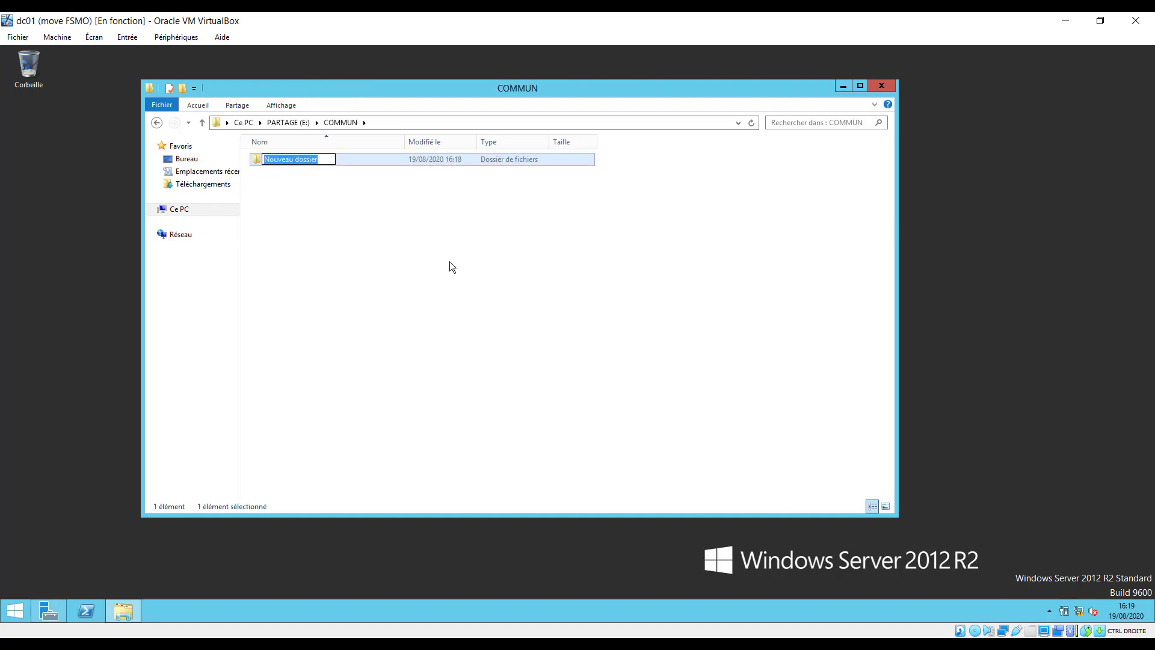
type("Etu")
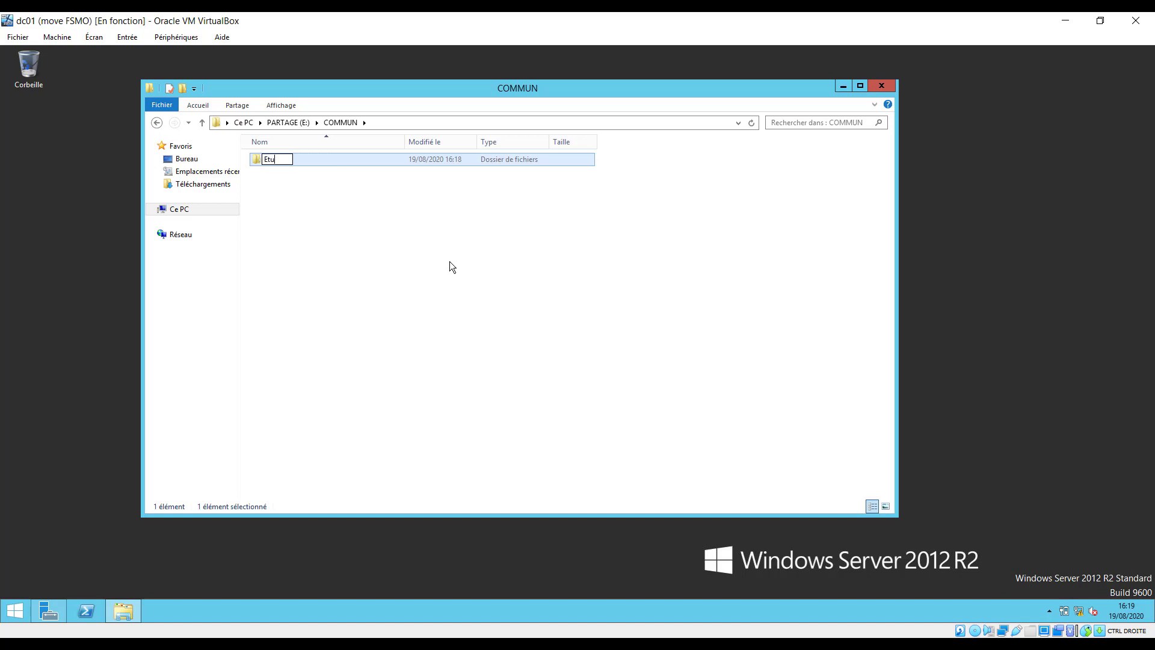
type("diants")
left_click(279, 183)
Create a second subfolder in COMMUN named Profs.
right_click(279, 184)
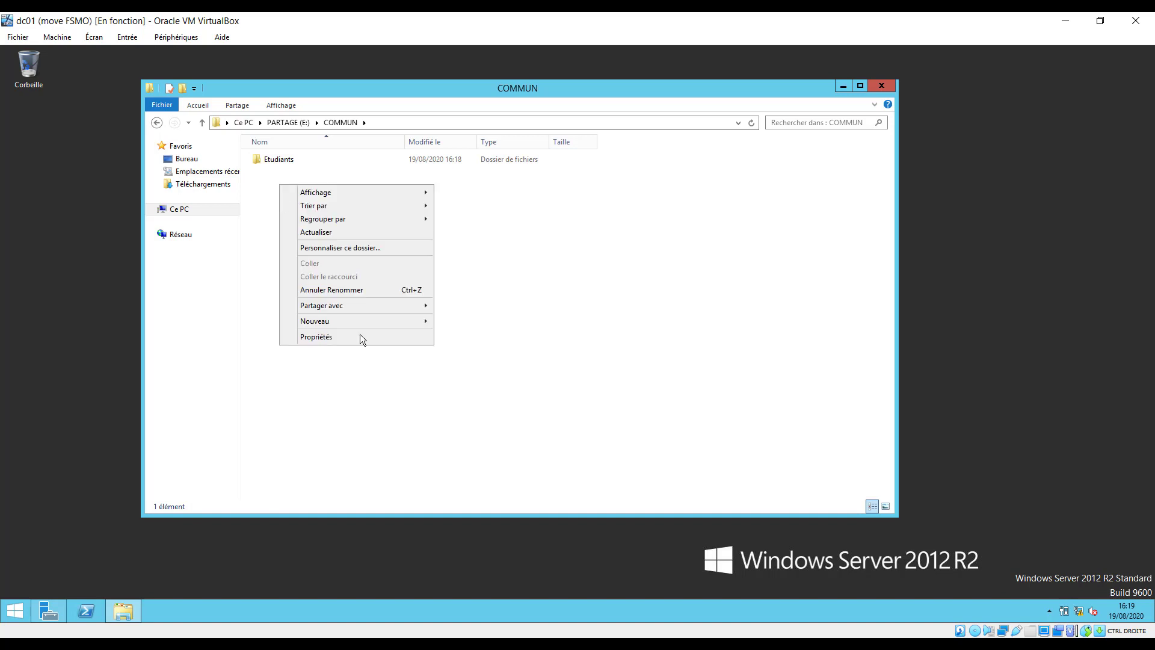
mouse_move(367, 322)
left_click(470, 325)
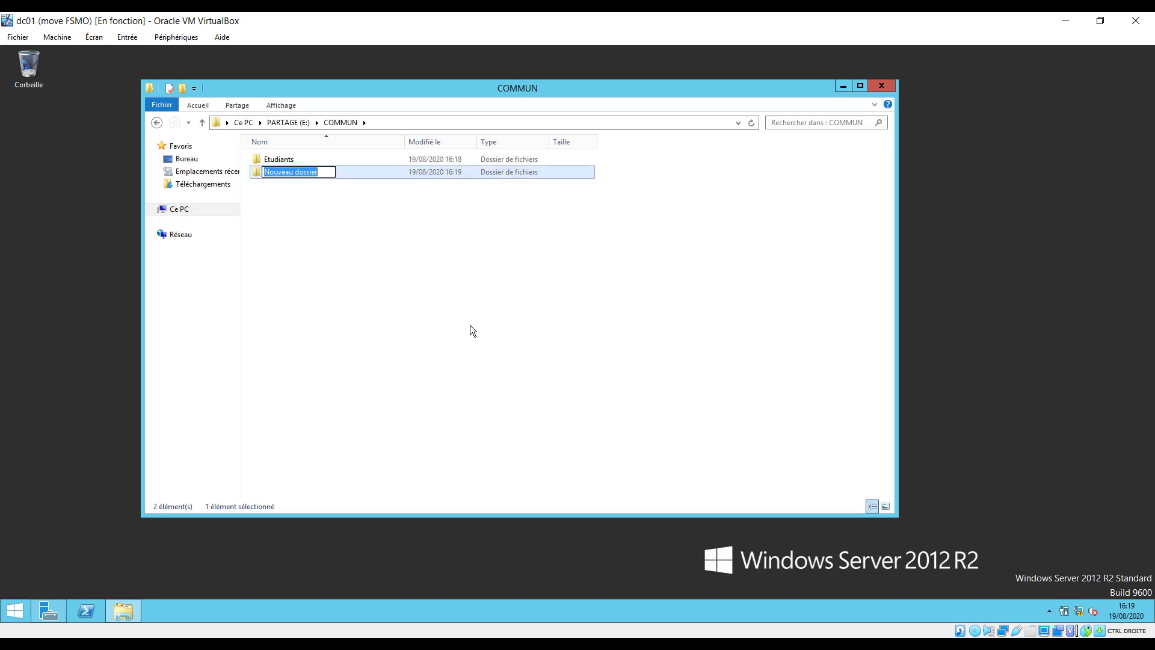
type("Profs")
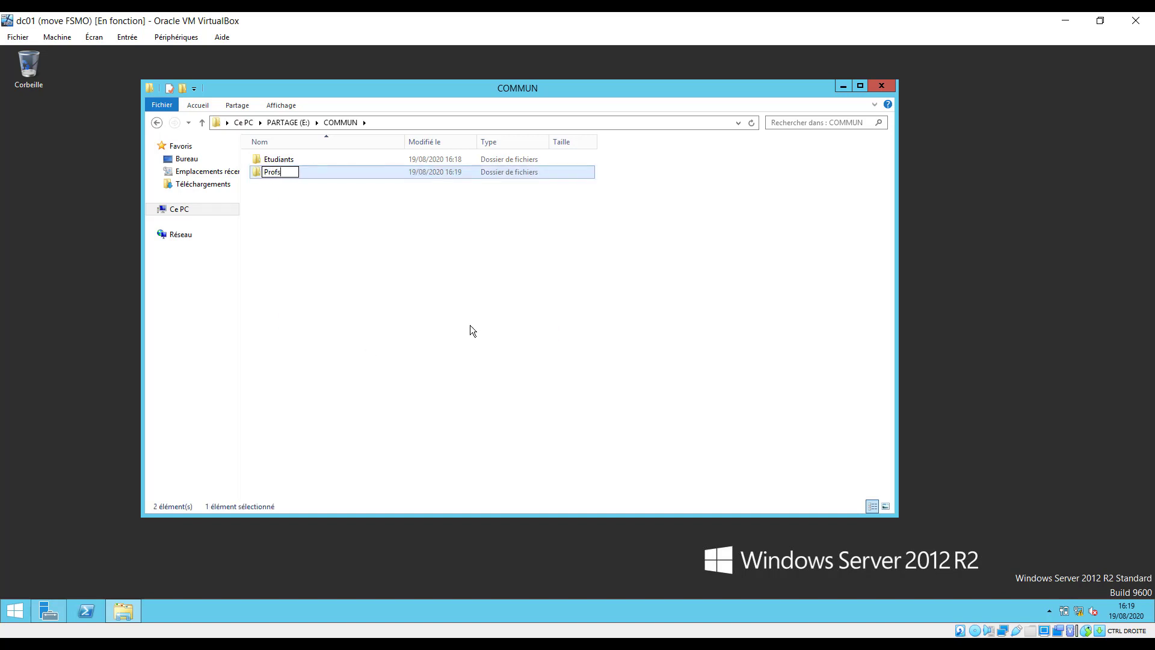
left_click(397, 288)
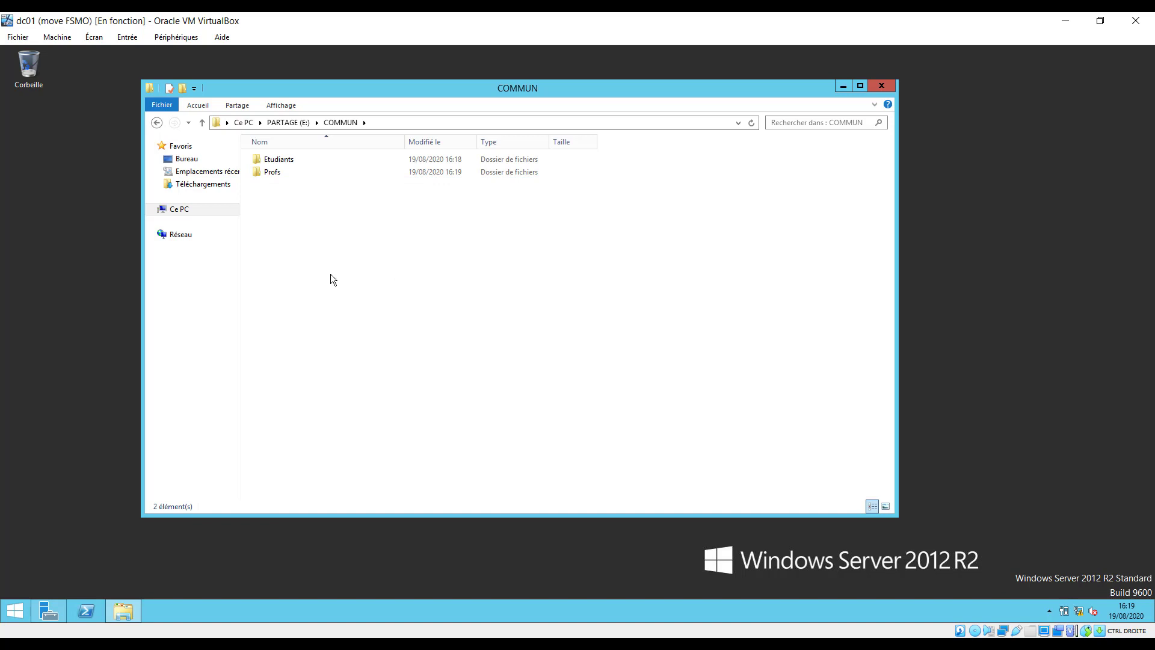
right_click(284, 162)
left_click(340, 342)
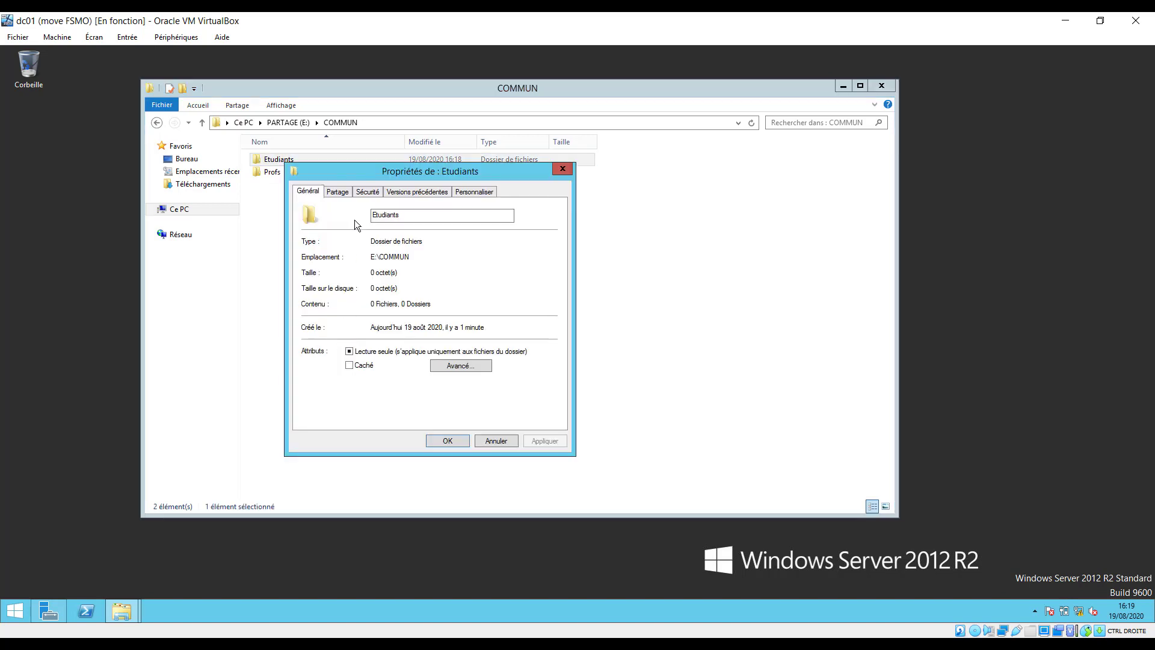
left_click(337, 192)
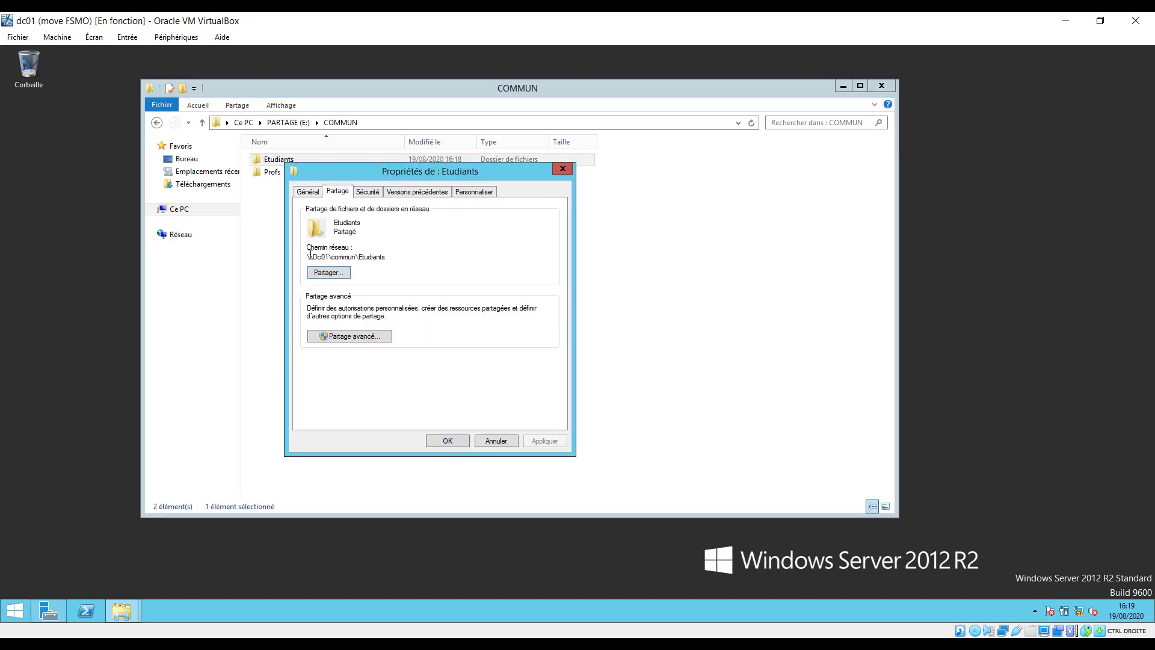
left_click_drag(309, 257, 386, 257)
left_click(360, 258)
left_click_drag(313, 258, 358, 258)
double_click(379, 257)
left_click(368, 193)
left_click(340, 245)
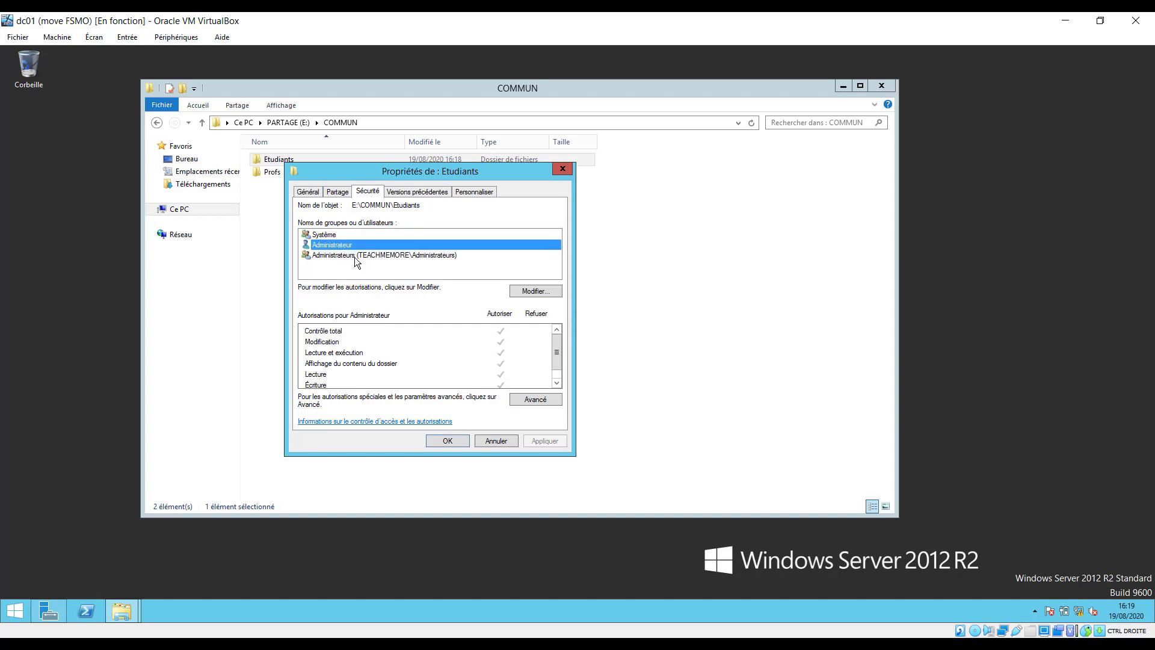
left_click(391, 255)
left_click(346, 245)
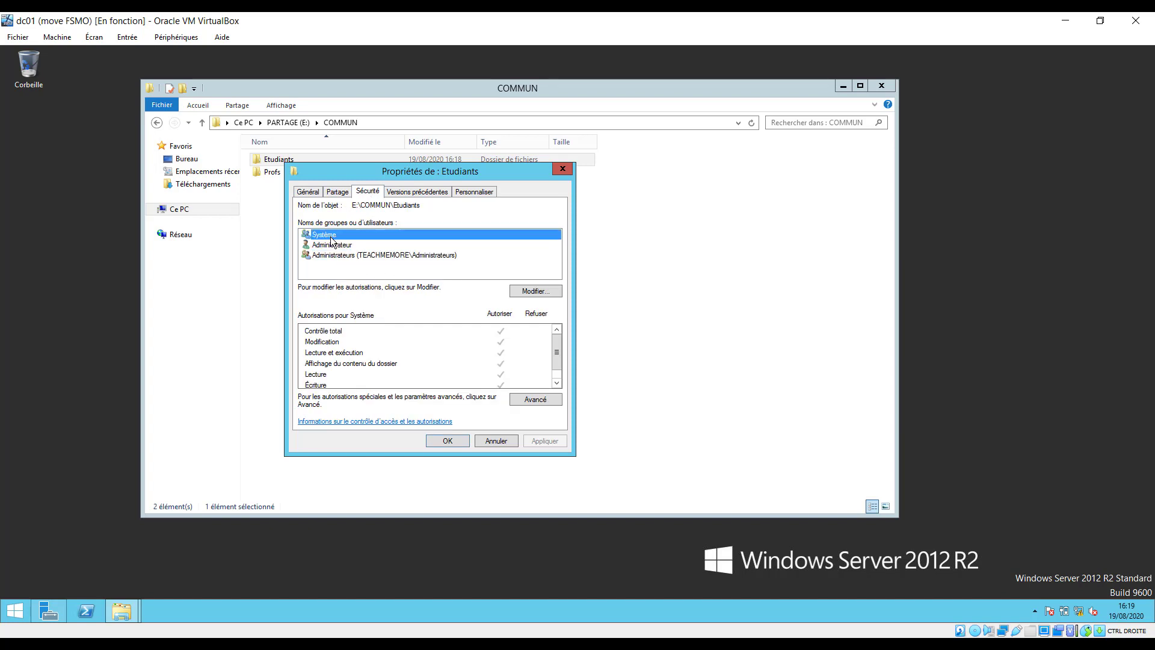
left_click(337, 254)
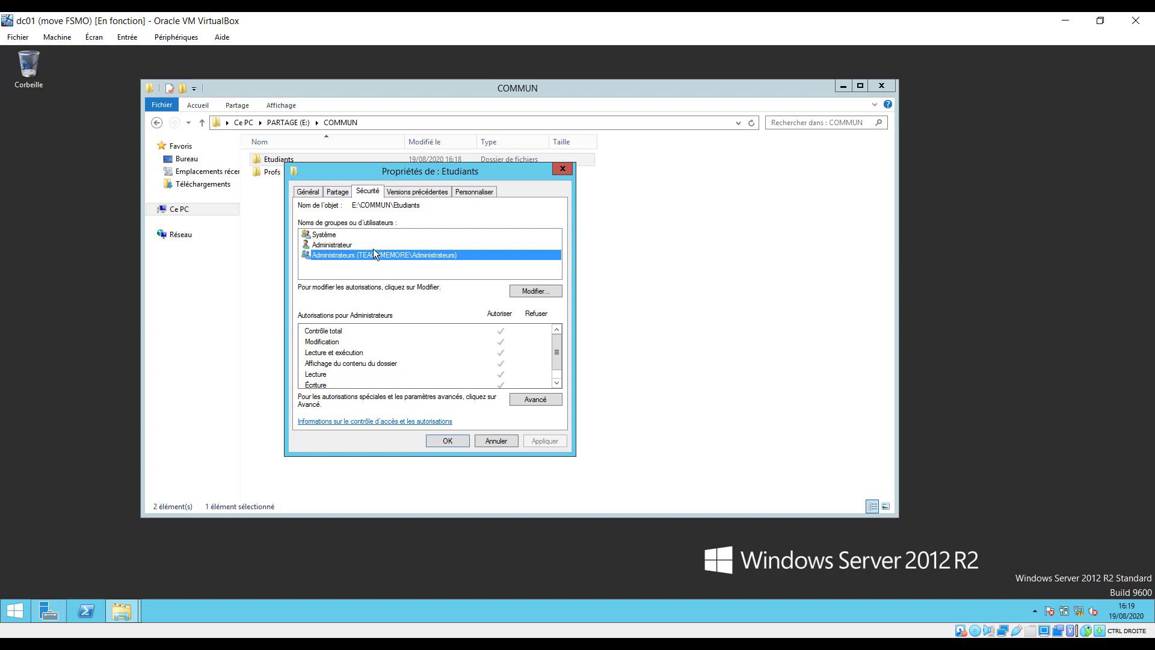
left_click(495, 442)
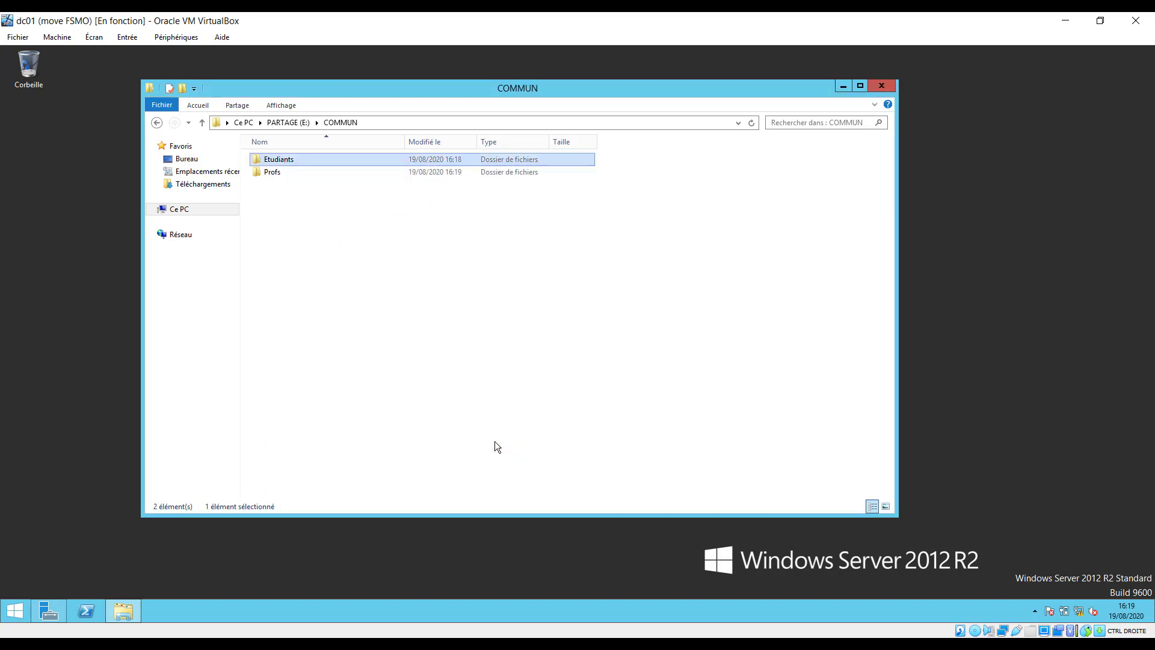
Open Etudiants and create an empty text document named etudiants1.
left_click(278, 175)
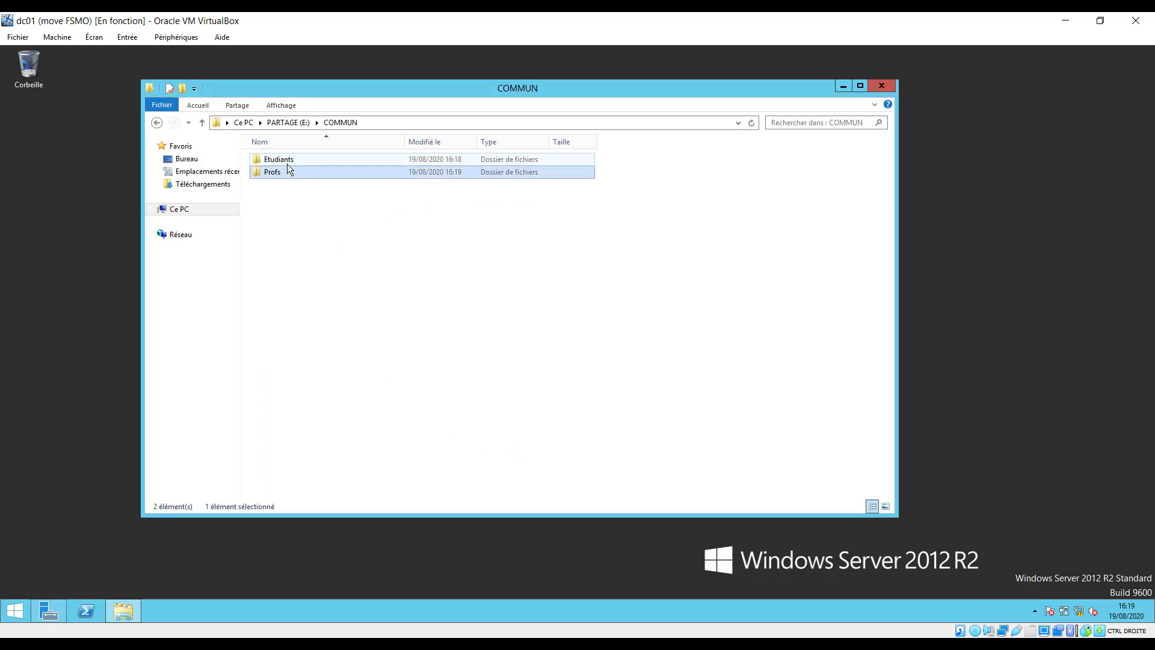
double_click(289, 160)
right_click(305, 182)
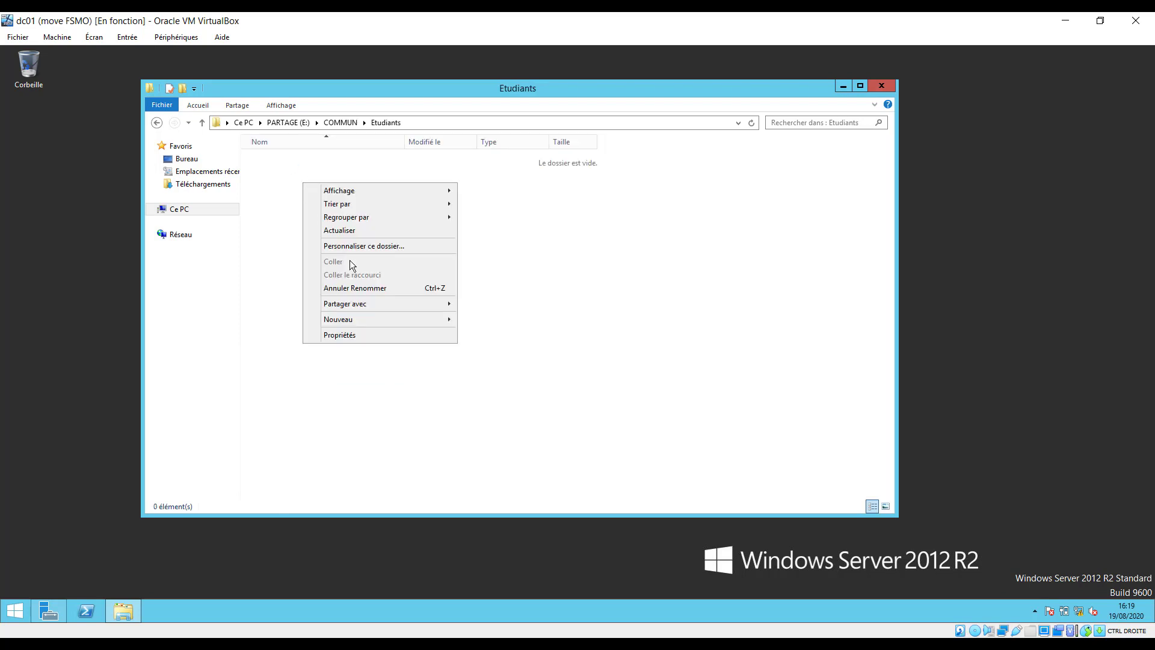
mouse_move(379, 320)
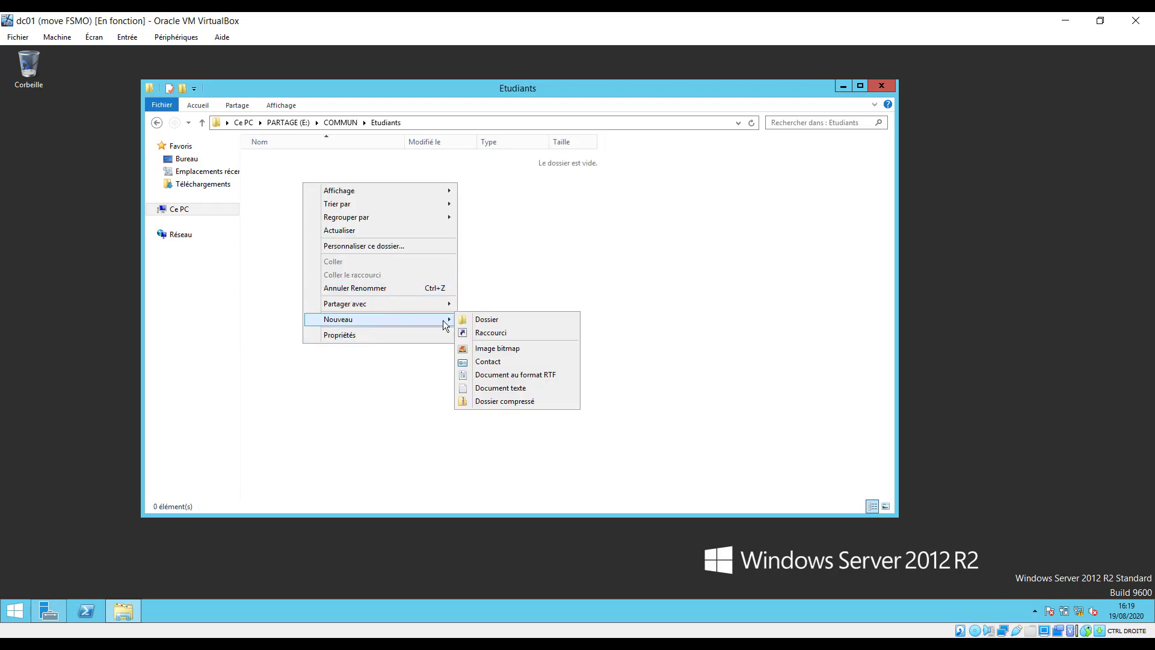
left_click(501, 388)
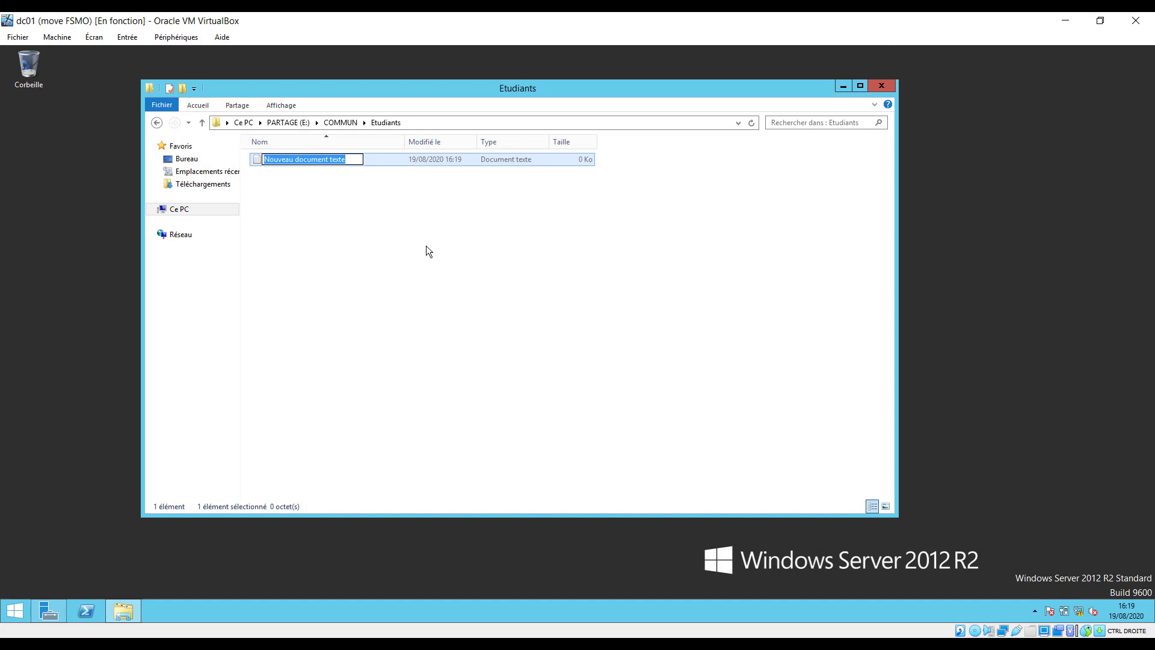
type("etudiants")
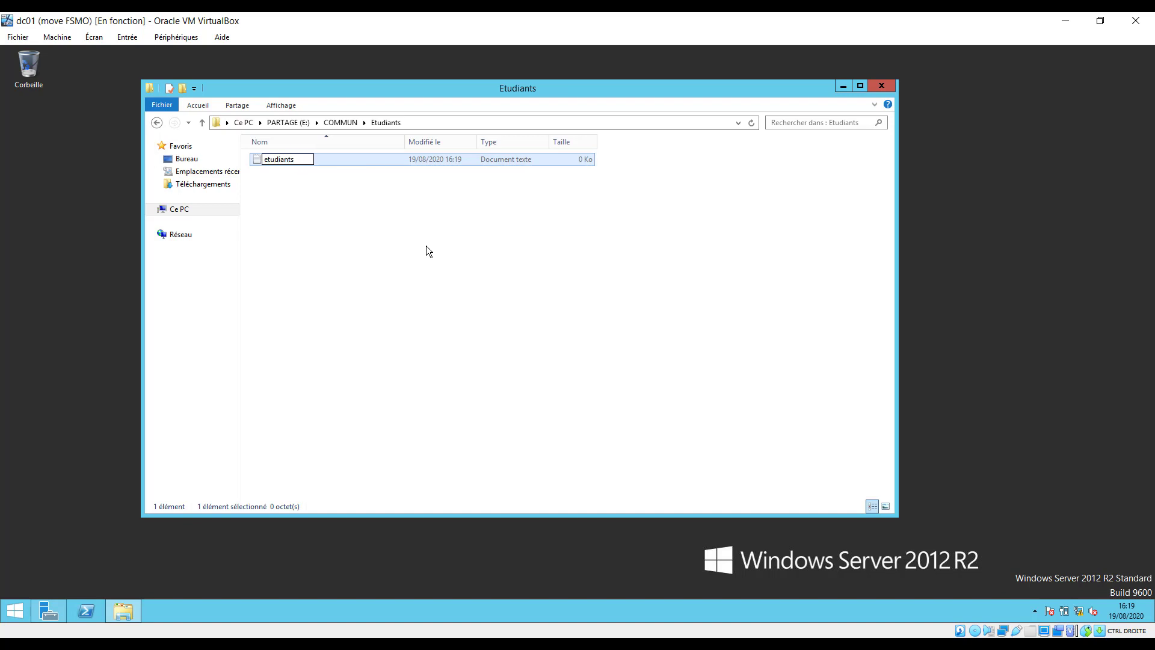
type("1")
left_click(312, 211)
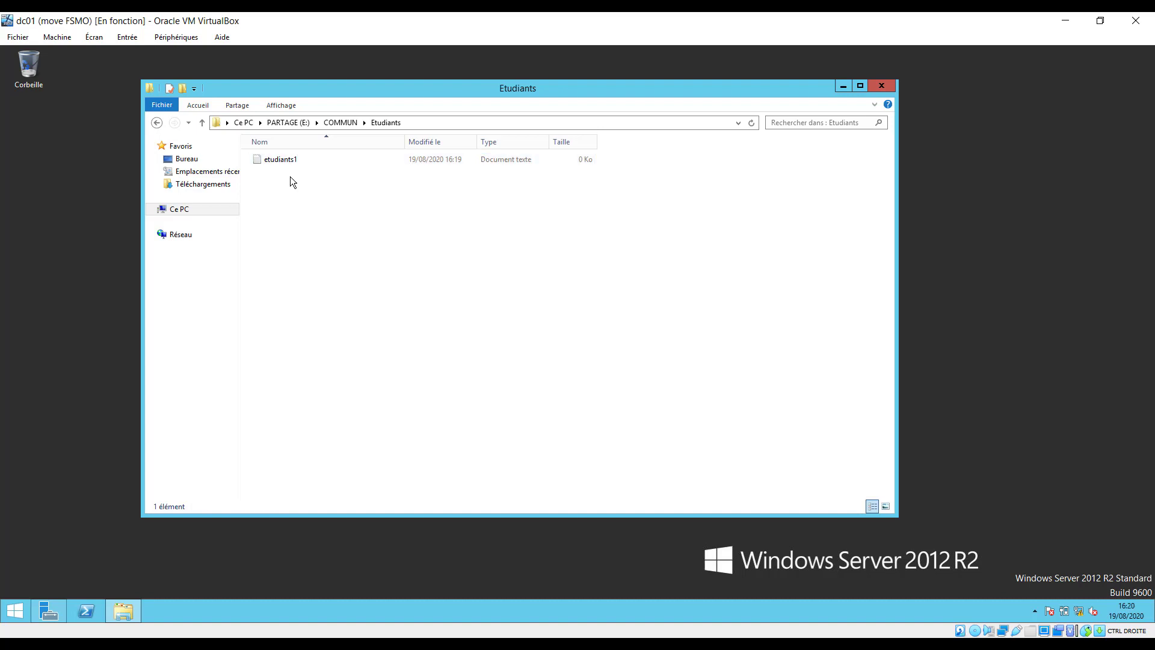
Create a second text document named Etudiants2, then go back to COMMUN.
right_click(290, 175)
mouse_move(341, 314)
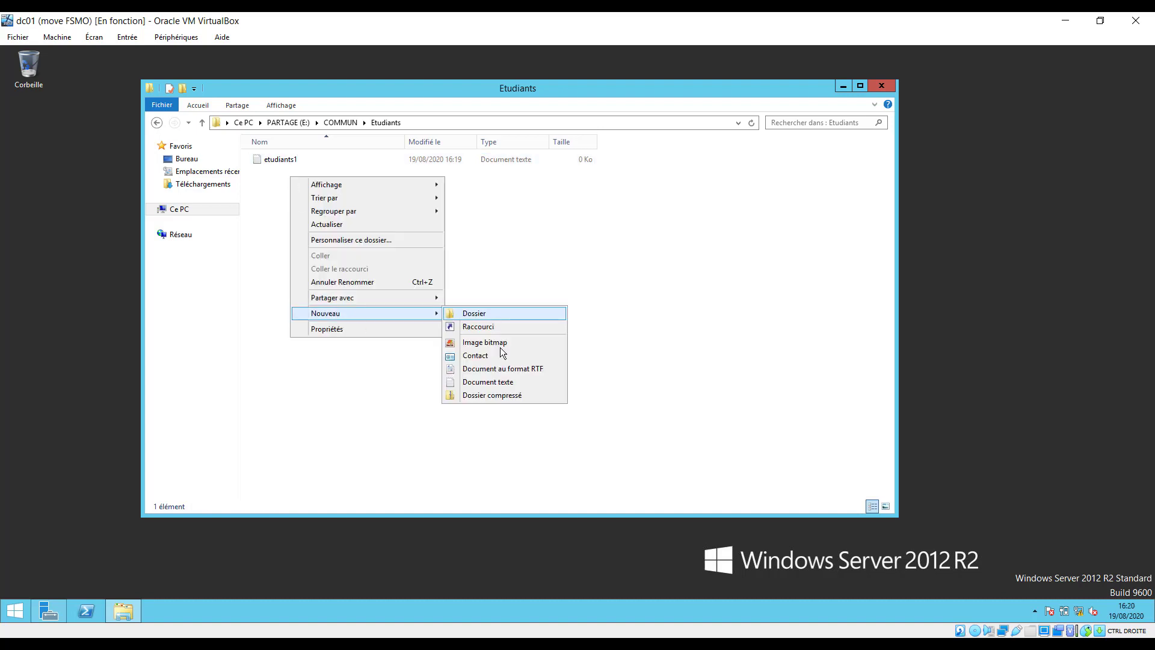
left_click(504, 382)
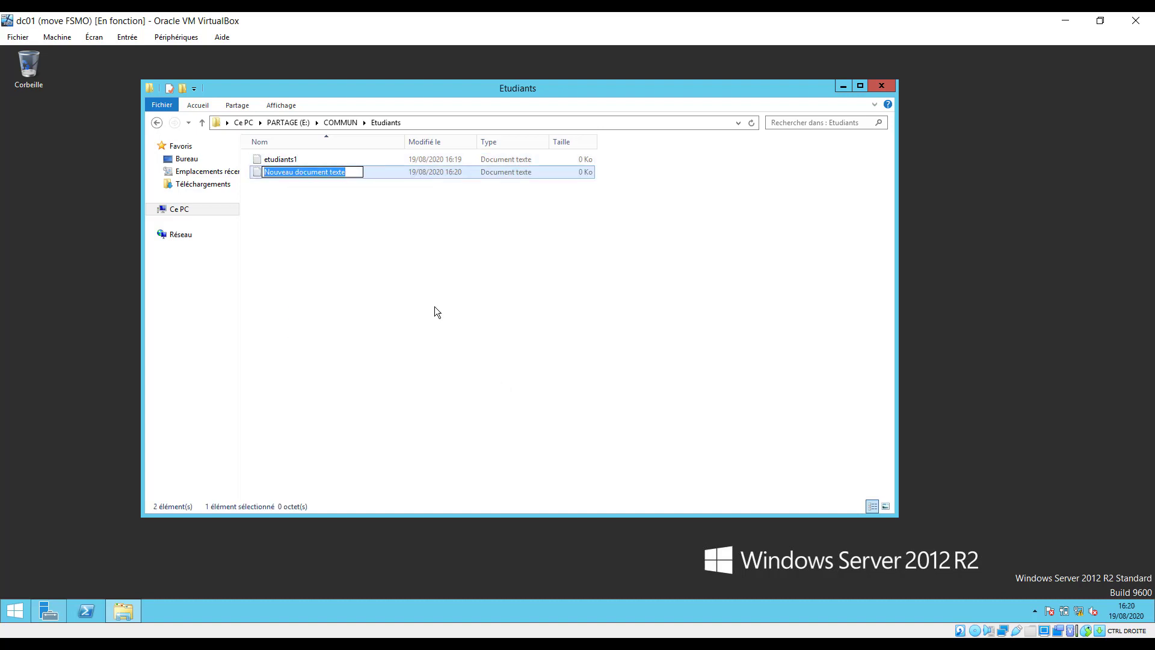
type("Etudiant")
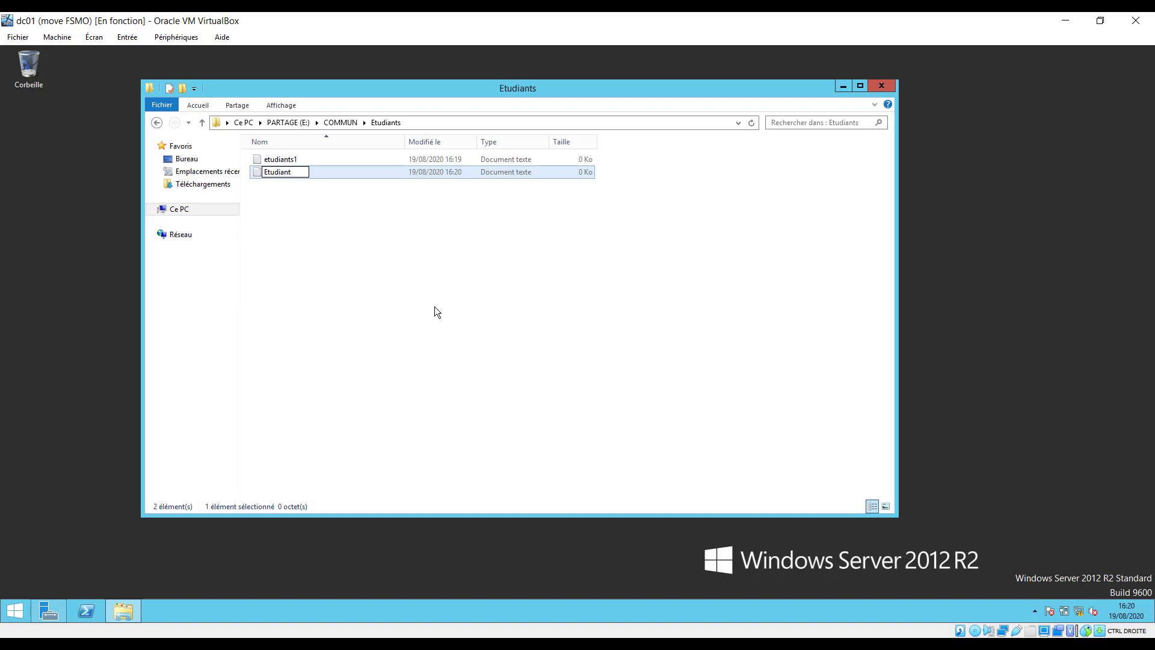
type("2")
key("Left")
type("s")
left_click(156, 122)
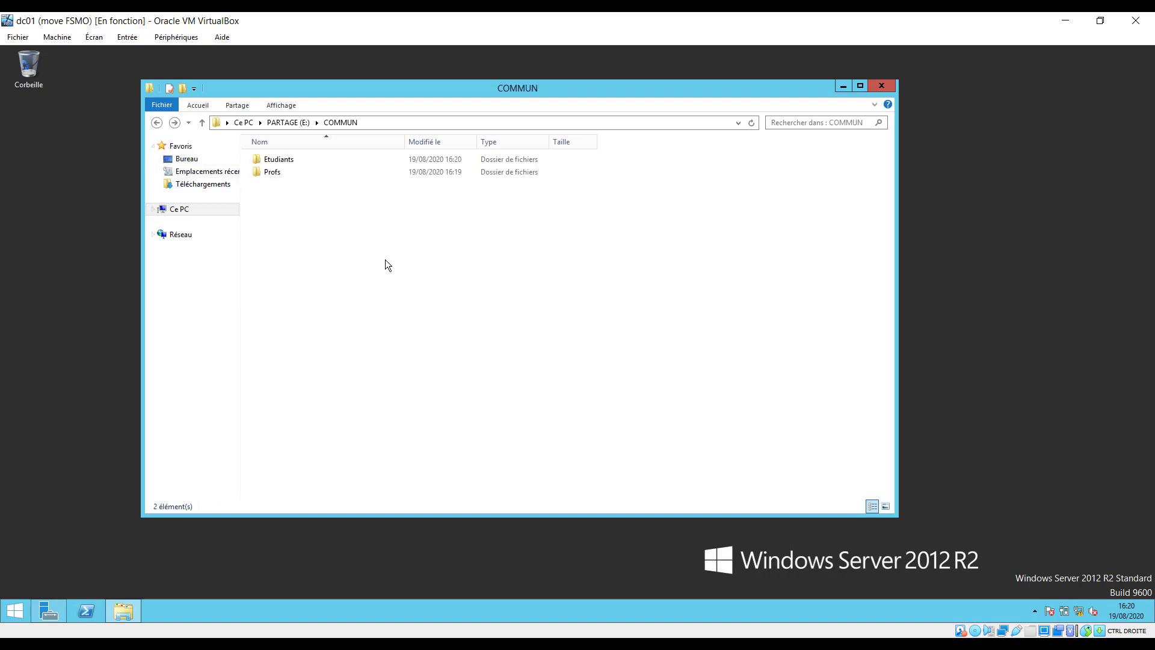
Open Profs and create an empty text document named Prof&etudiants.
double_click(272, 172)
right_click(331, 204)
mouse_move(407, 342)
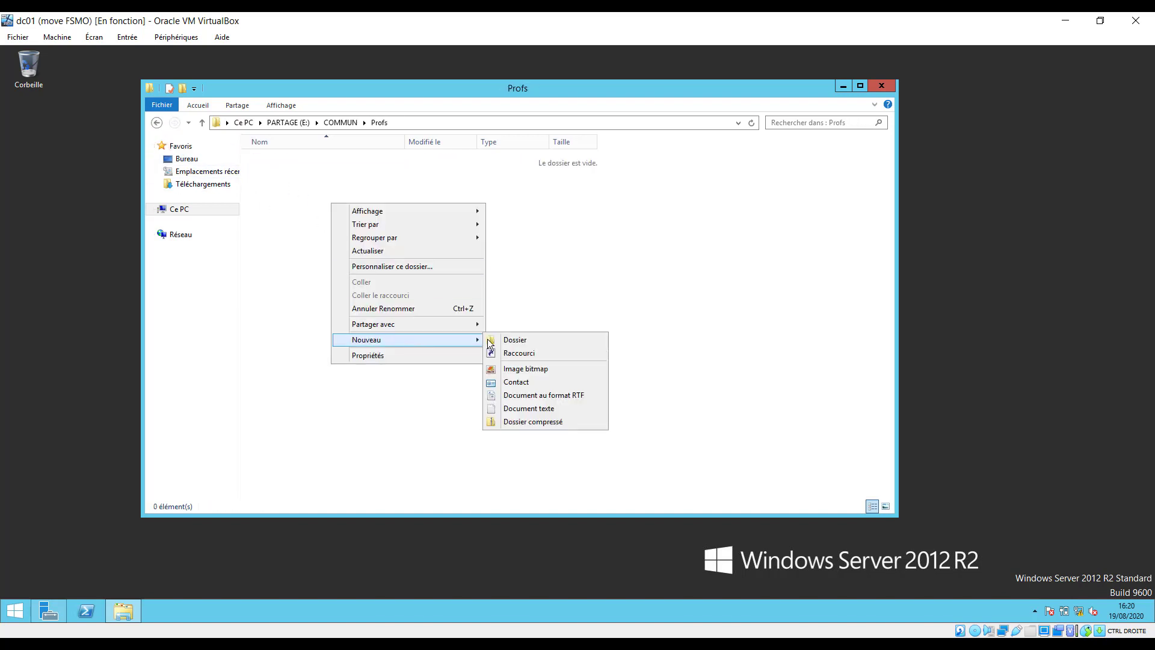
left_click(529, 408)
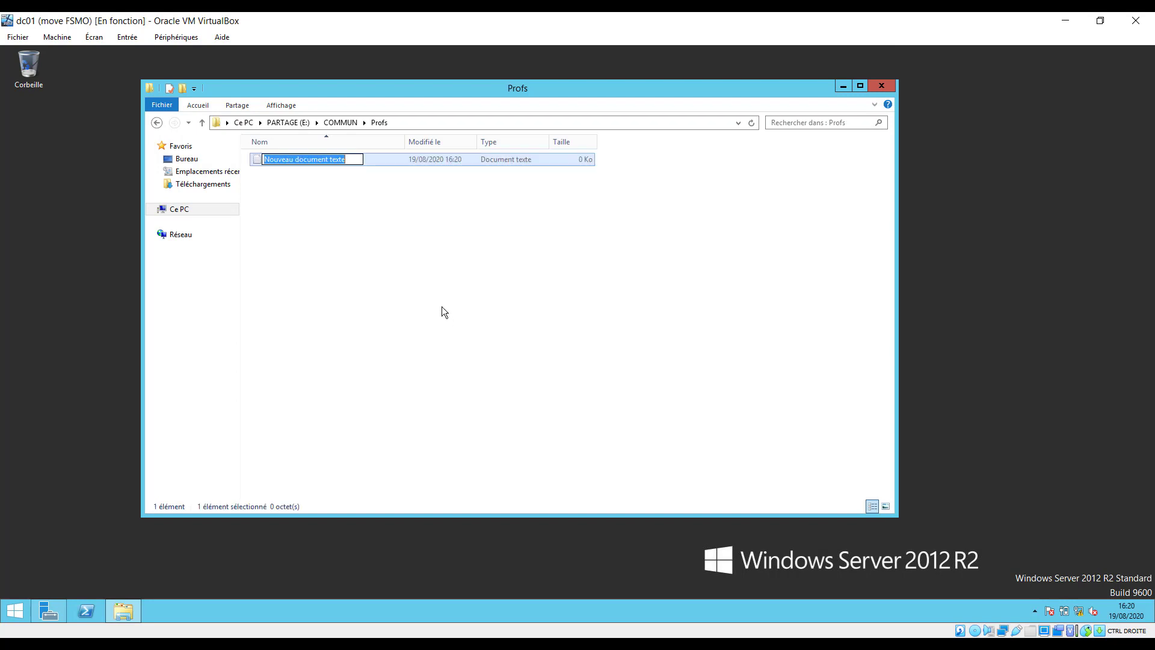
type("Profe")
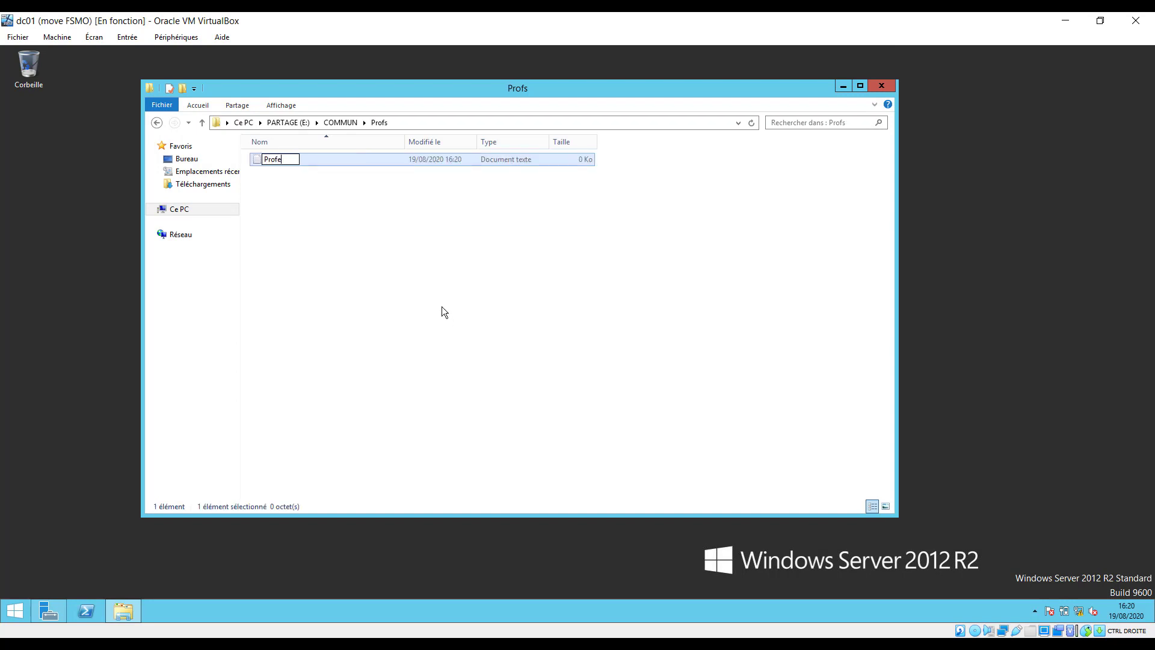
key("BackSpace")
type("&el")
key("BackSpace")
type("tudiants")
left_click(341, 212)
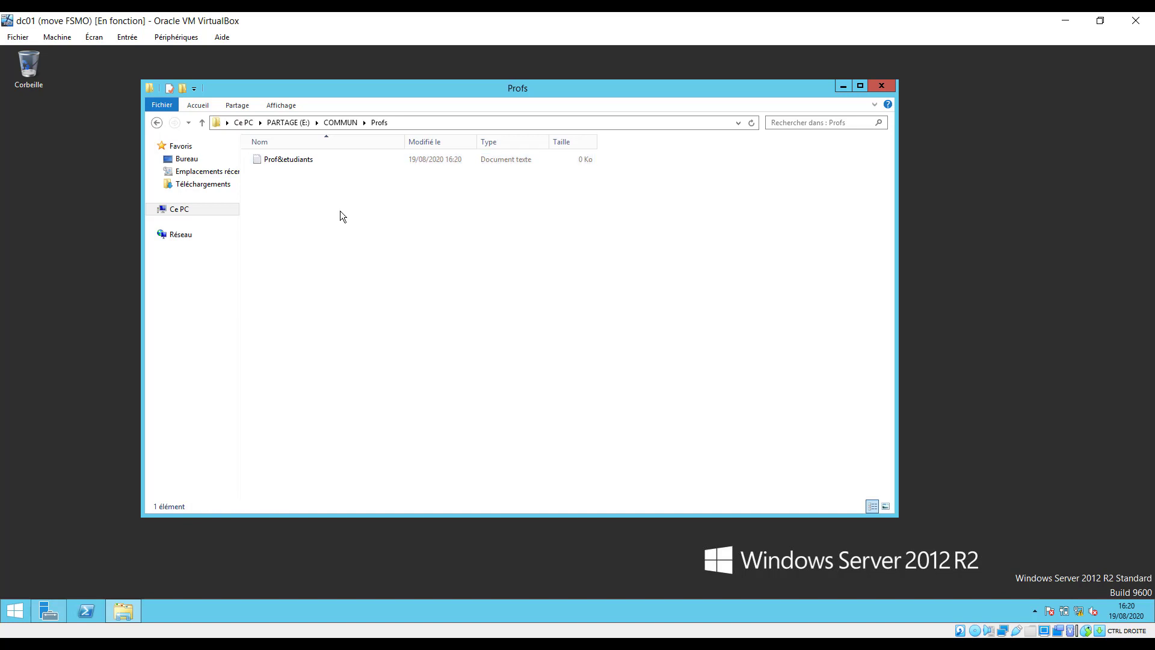
Create a second text document named Prof, then go back to COMMUN.
left_click(301, 160)
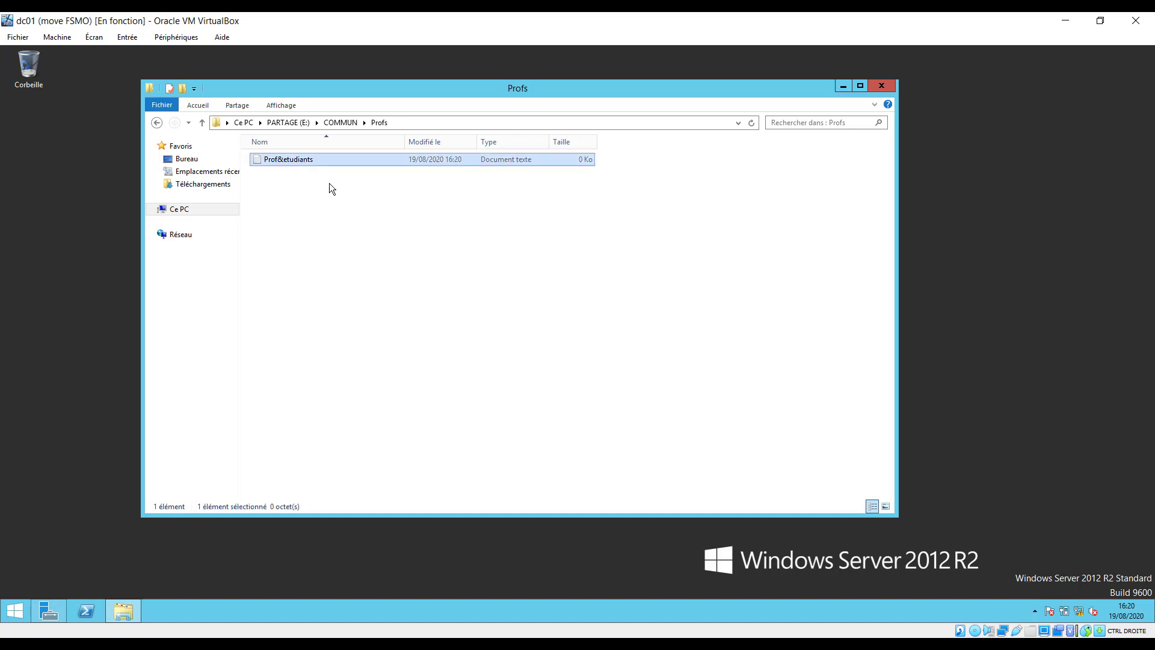
right_click(287, 192)
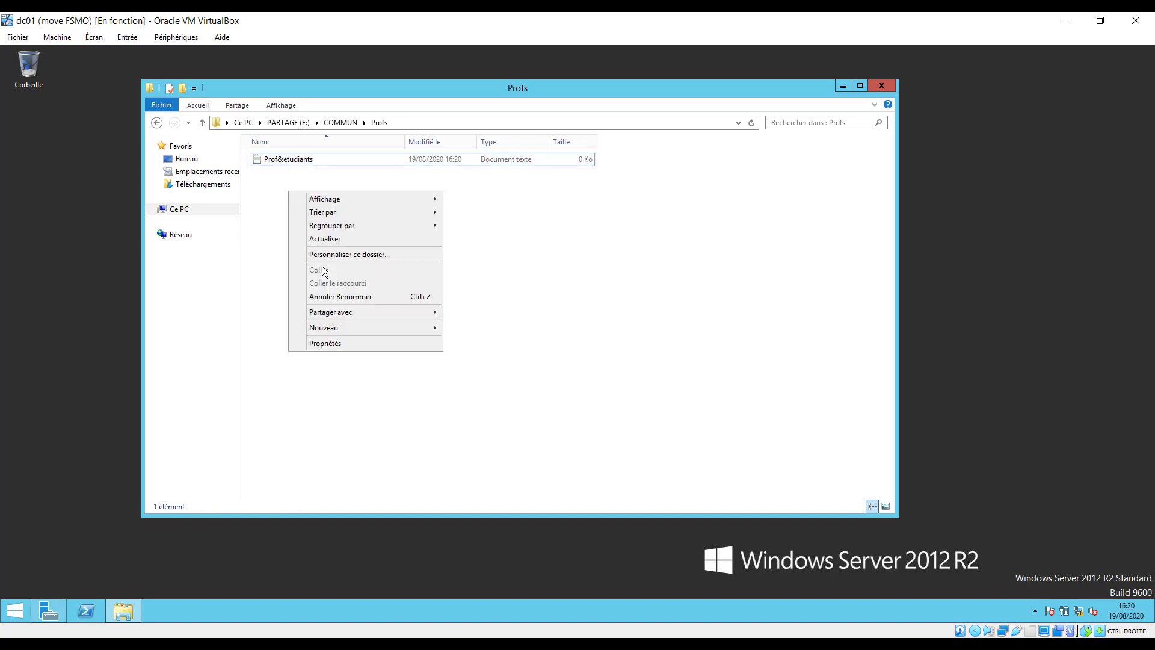
mouse_move(357, 330)
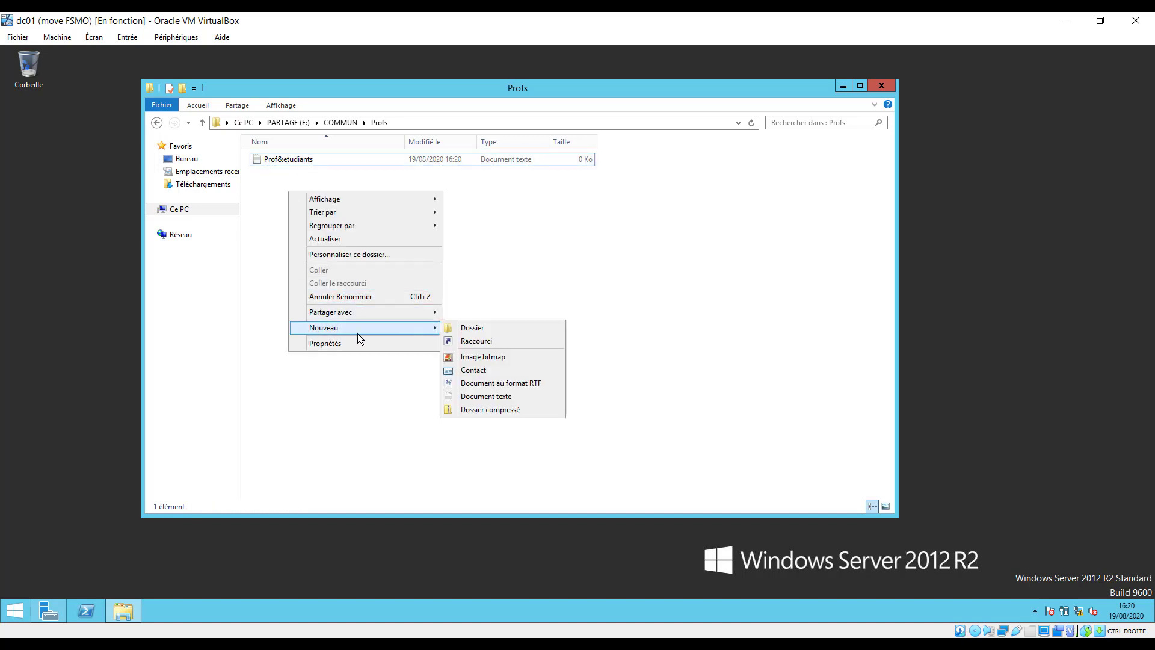
left_click(517, 392)
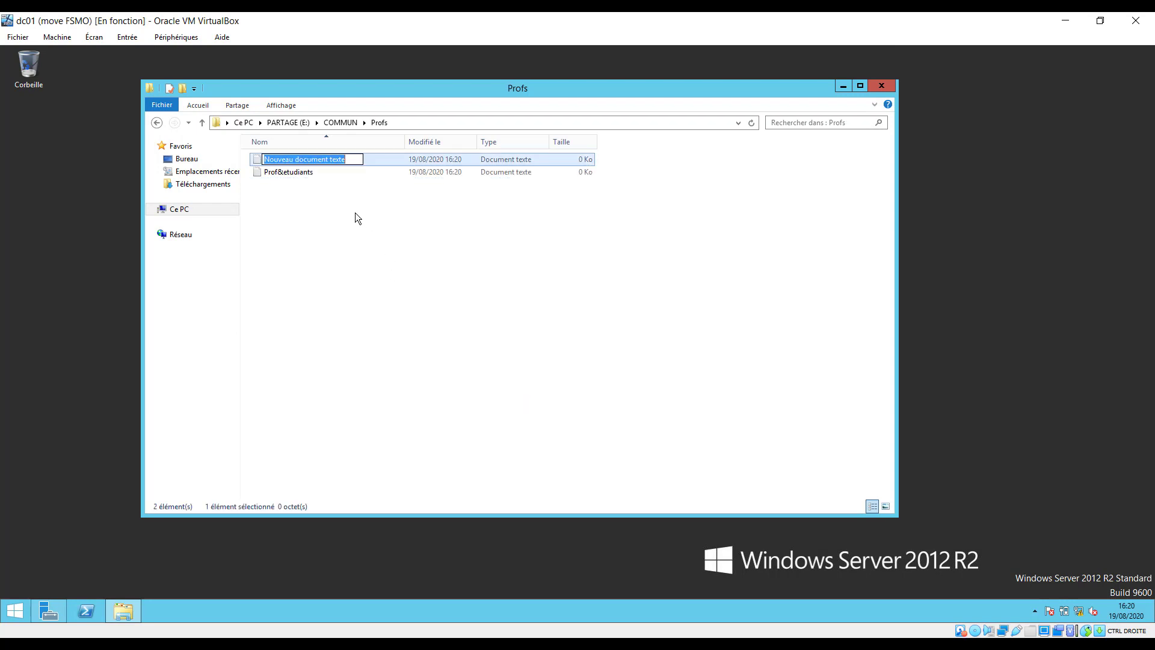
type("Profi")
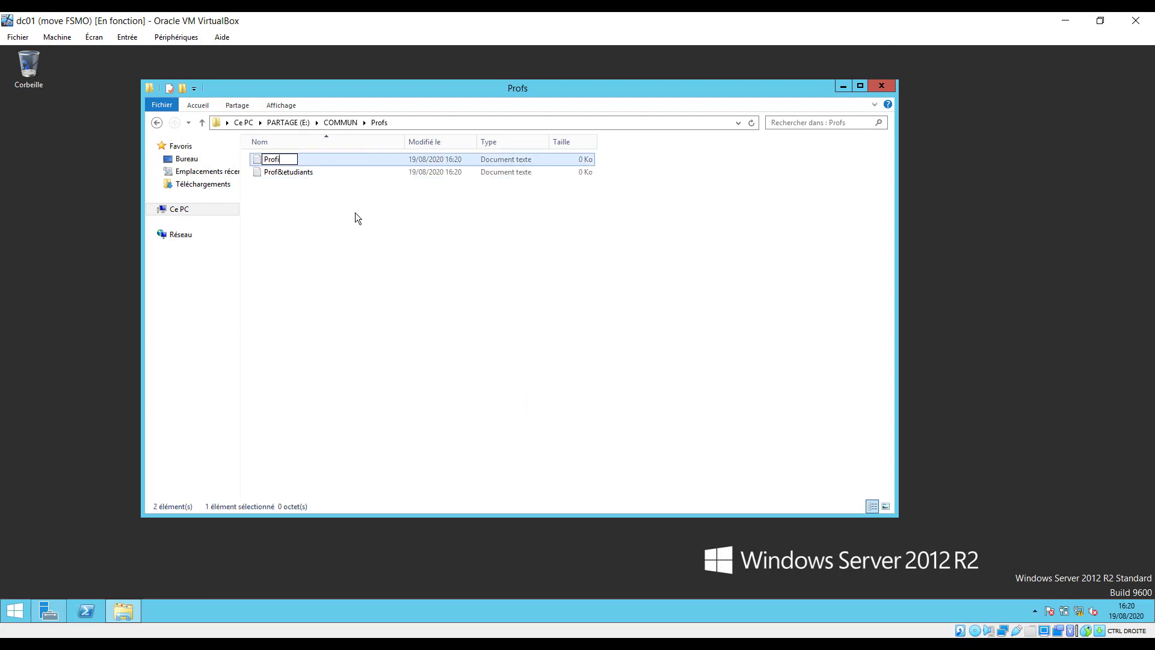
type("l")
key("BackSpace")
key("BackSpace")
key("Return")
left_click(157, 122)
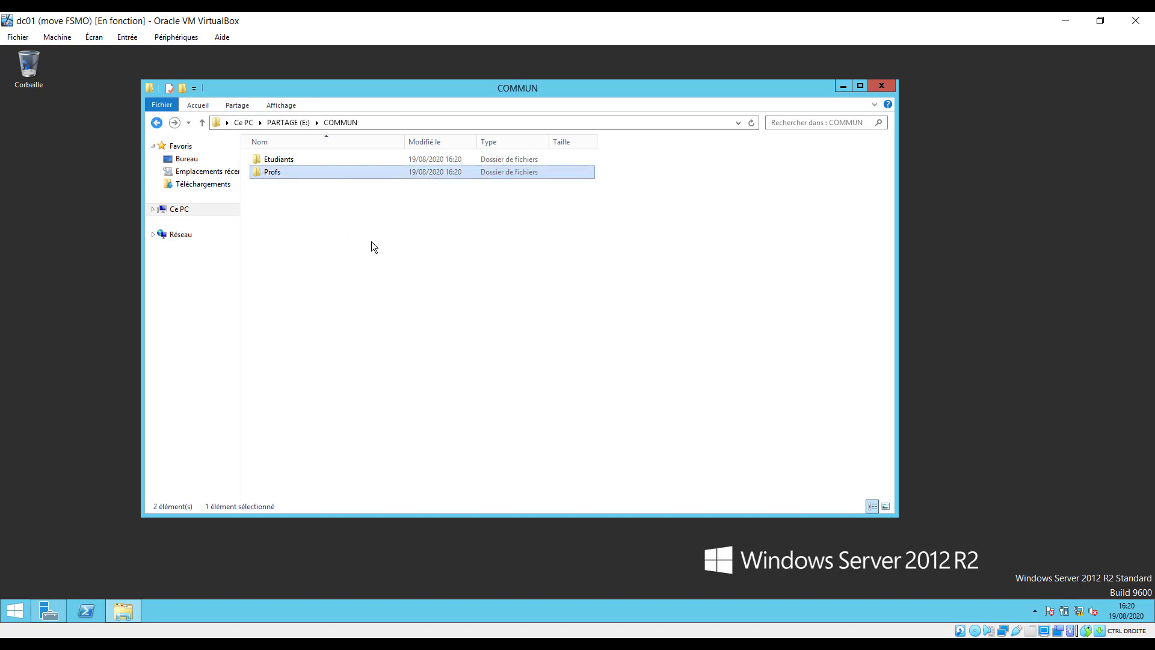
Go back up to the drive list and reopen PARTAGE (E:) > COMMUN > Profs.
left_click(156, 122)
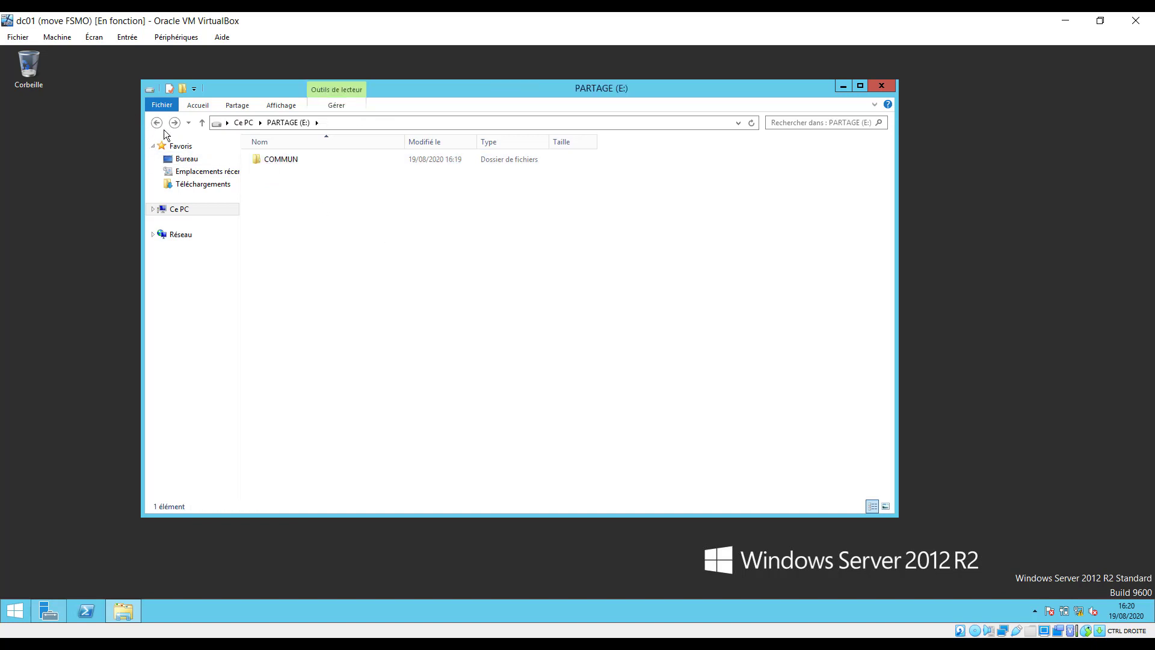
left_click(277, 159)
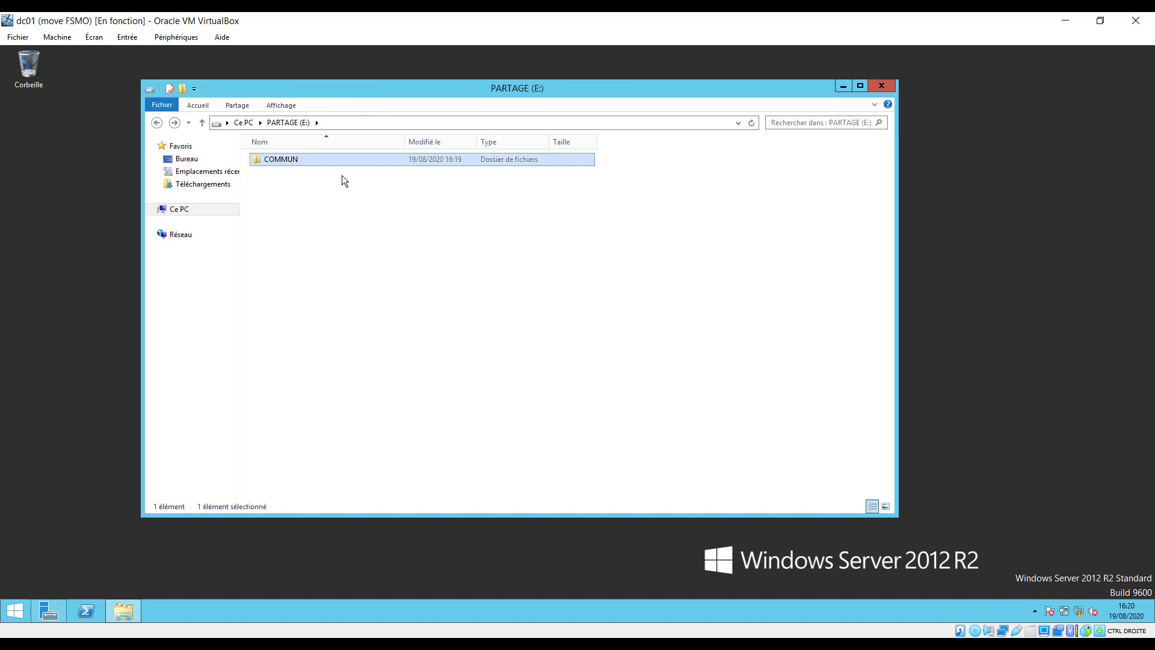
left_click(159, 126)
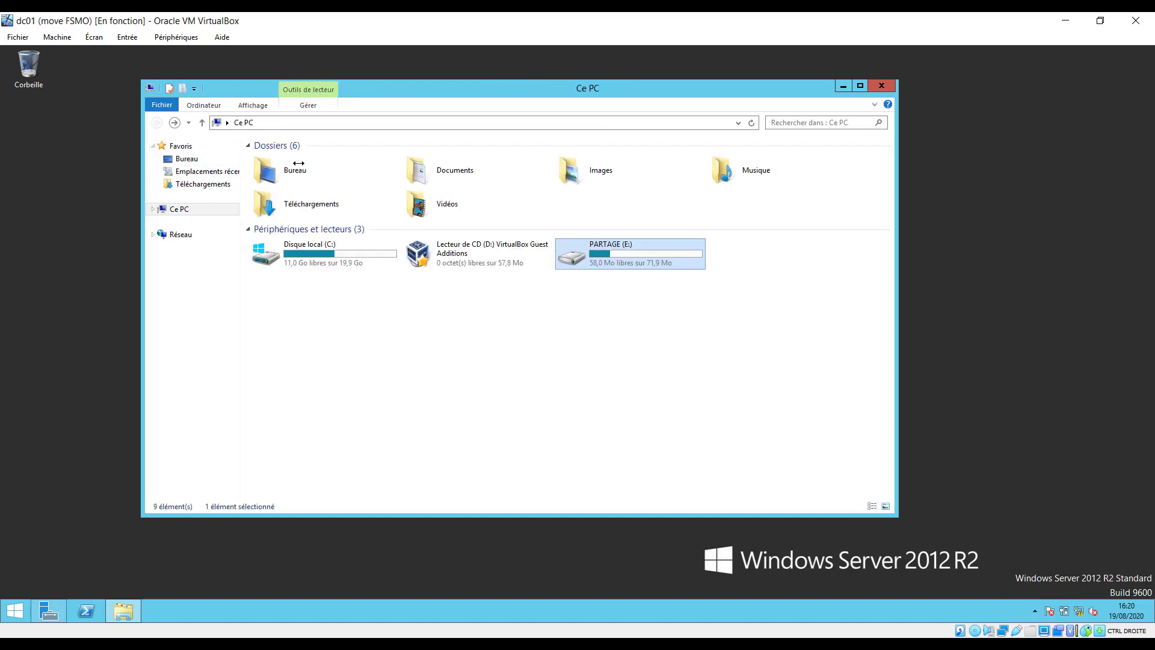
double_click(629, 254)
double_click(282, 159)
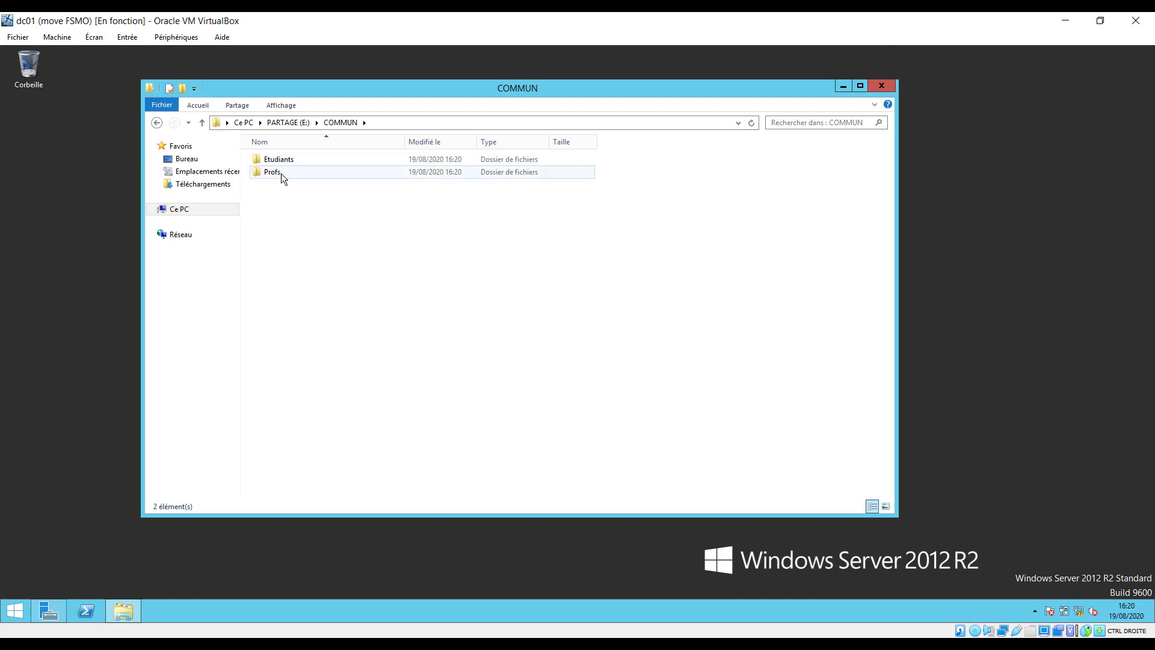
double_click(281, 173)
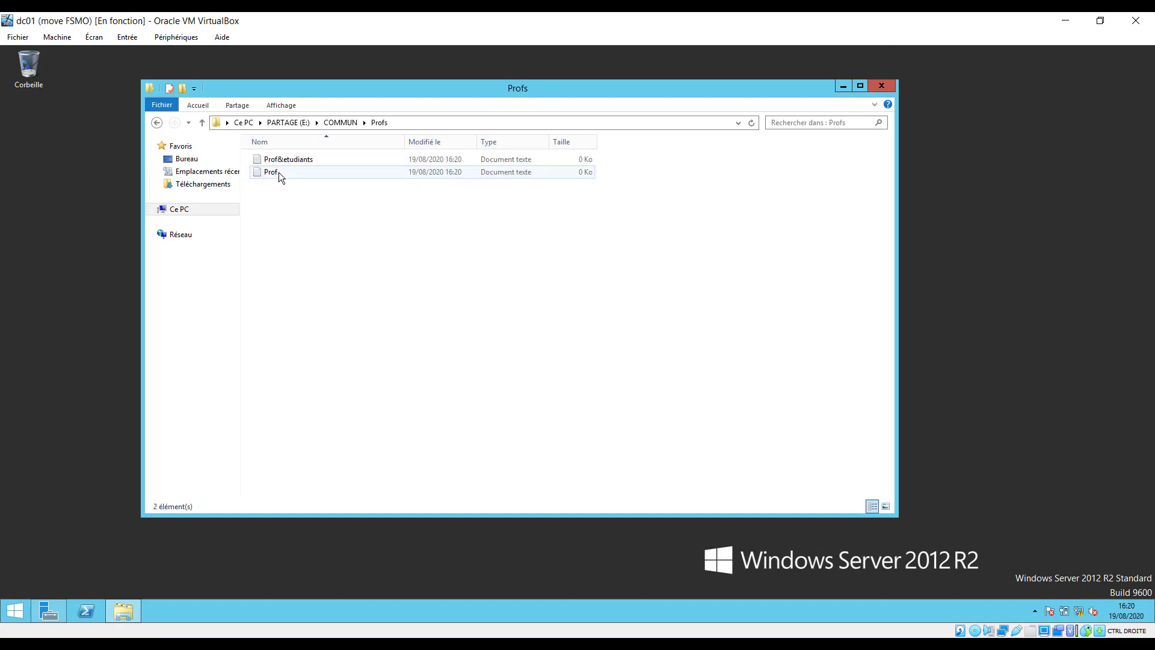
Open the security permissions editor for the Prof&etudiants file.
left_click(290, 162)
right_click(290, 164)
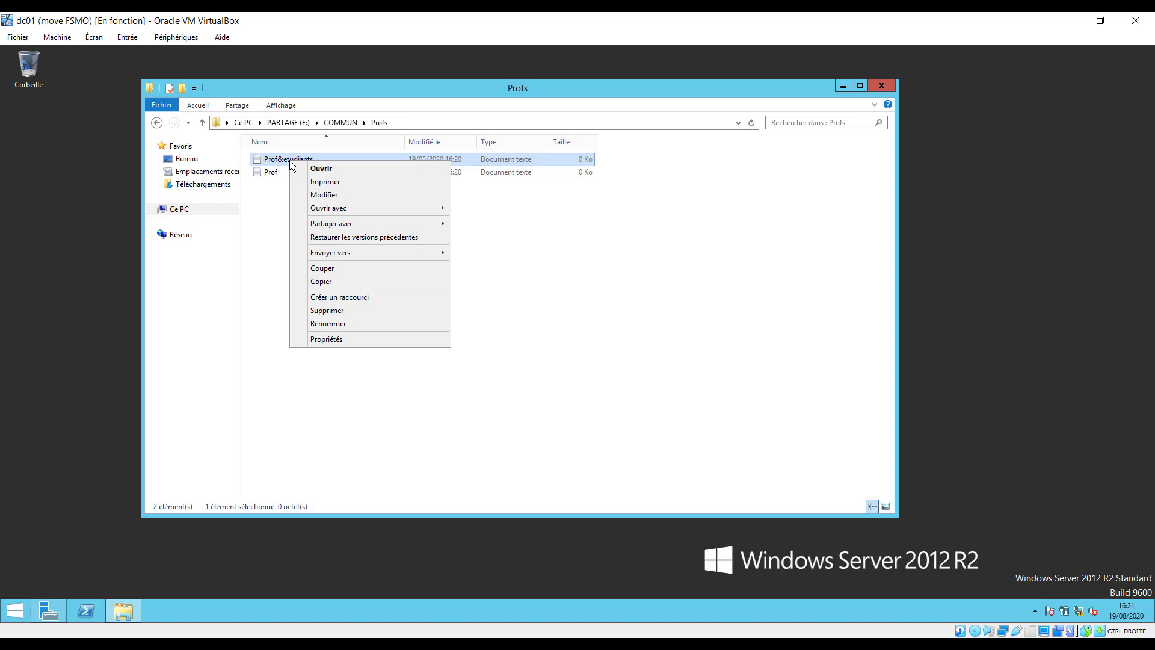
left_click(359, 338)
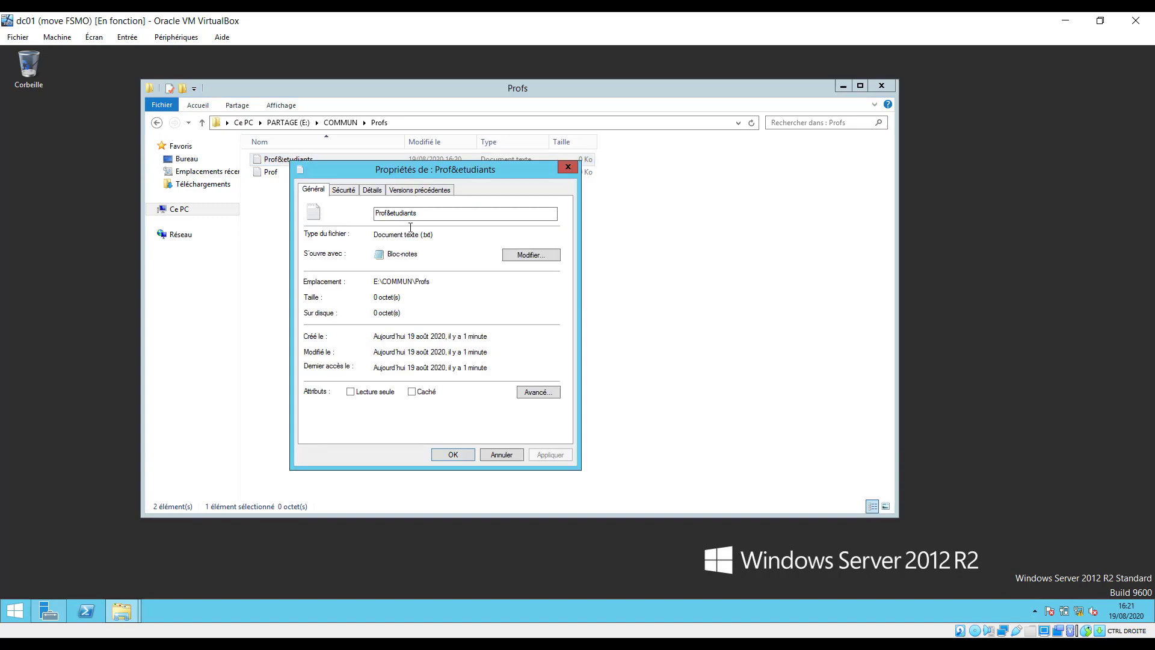
left_click(345, 192)
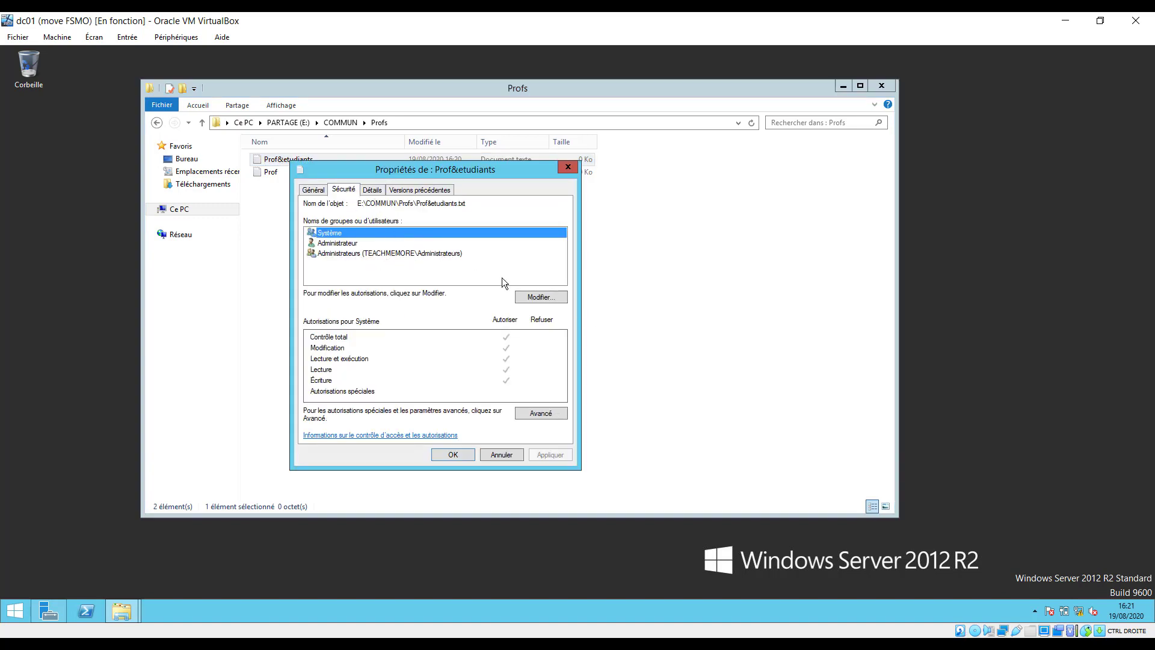
left_click(545, 297)
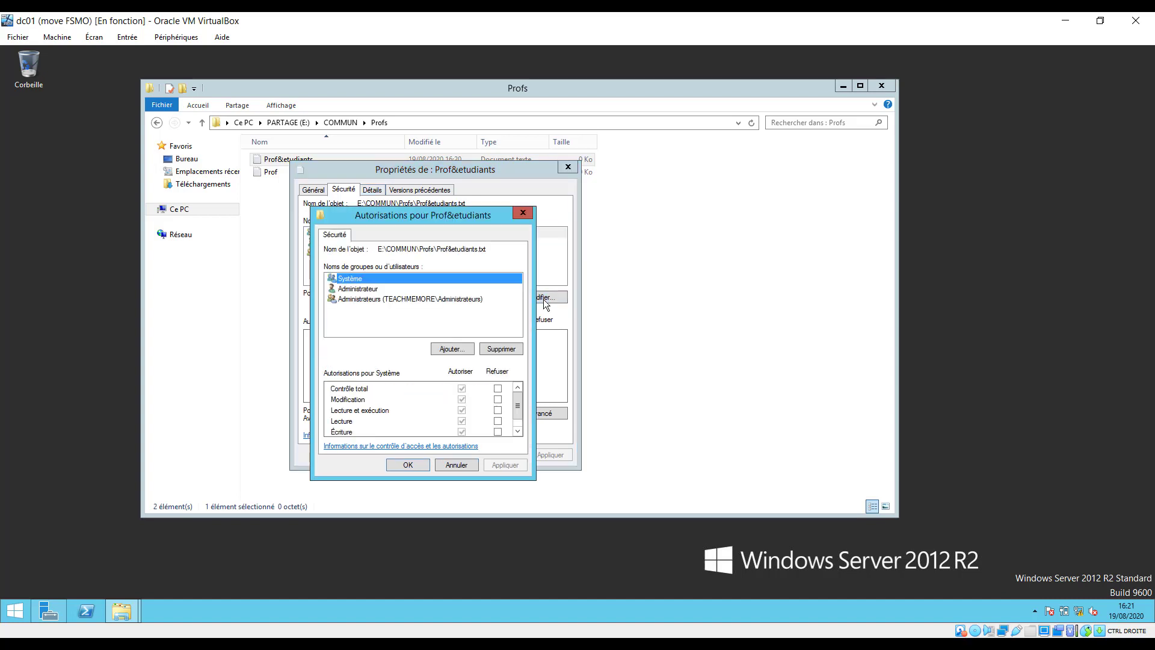
Start adding a user, then cancel the user selection, permissions and properties dialogs.
left_click(457, 353)
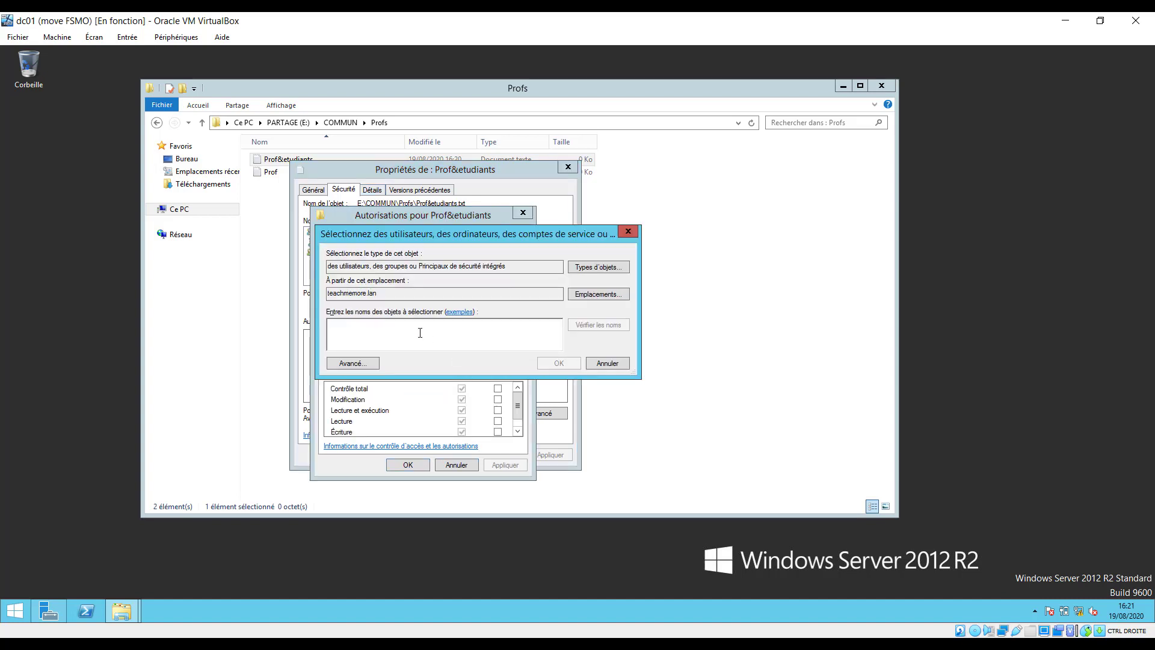
type("ut")
key("BackSpace")
key("BackSpace")
type("u")
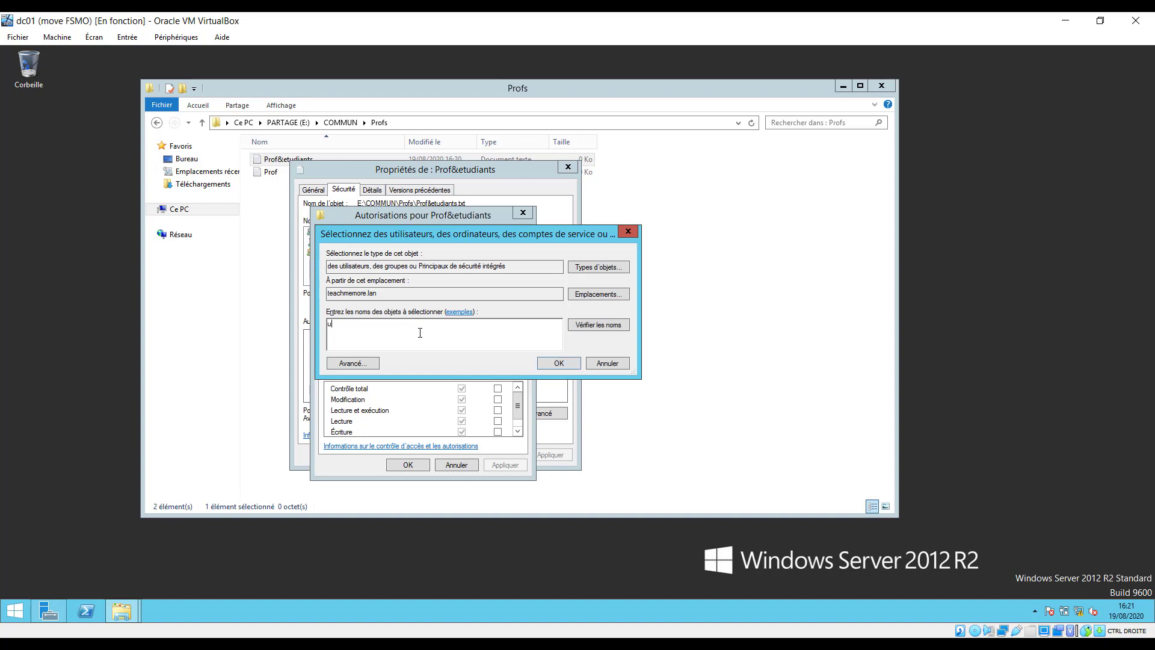
type("tilisa")
key("BackSpace")
key("BackSpace")
key("BackSpace")
key("BackSpace")
key("BackSpace")
key("BackSpace")
key("BackSpace")
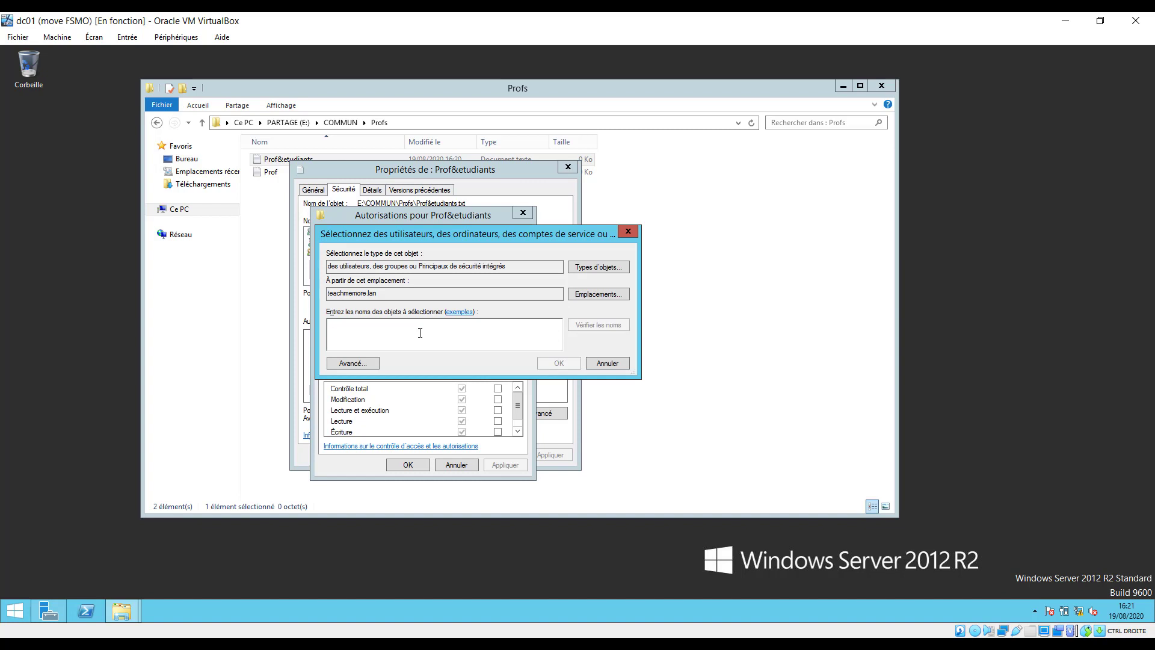
left_click(607, 363)
left_click(458, 466)
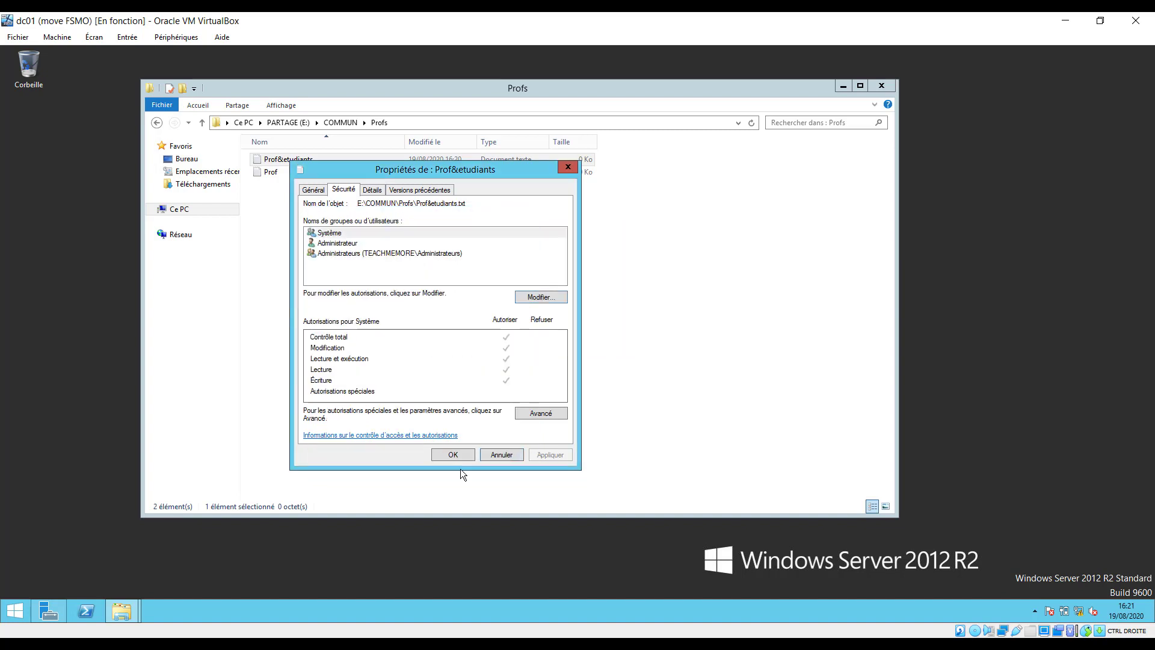
left_click(503, 455)
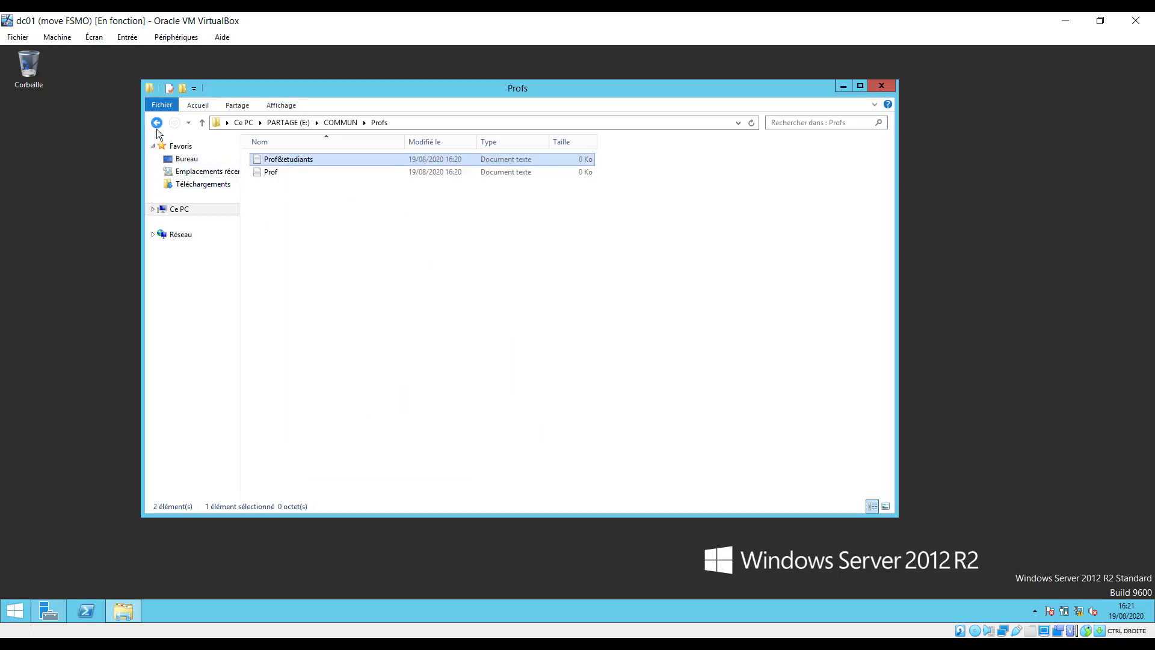
Return to PARTAGE (E:) and open the permissions editor for the COMMUN folder.
left_click(157, 122)
left_click(157, 122)
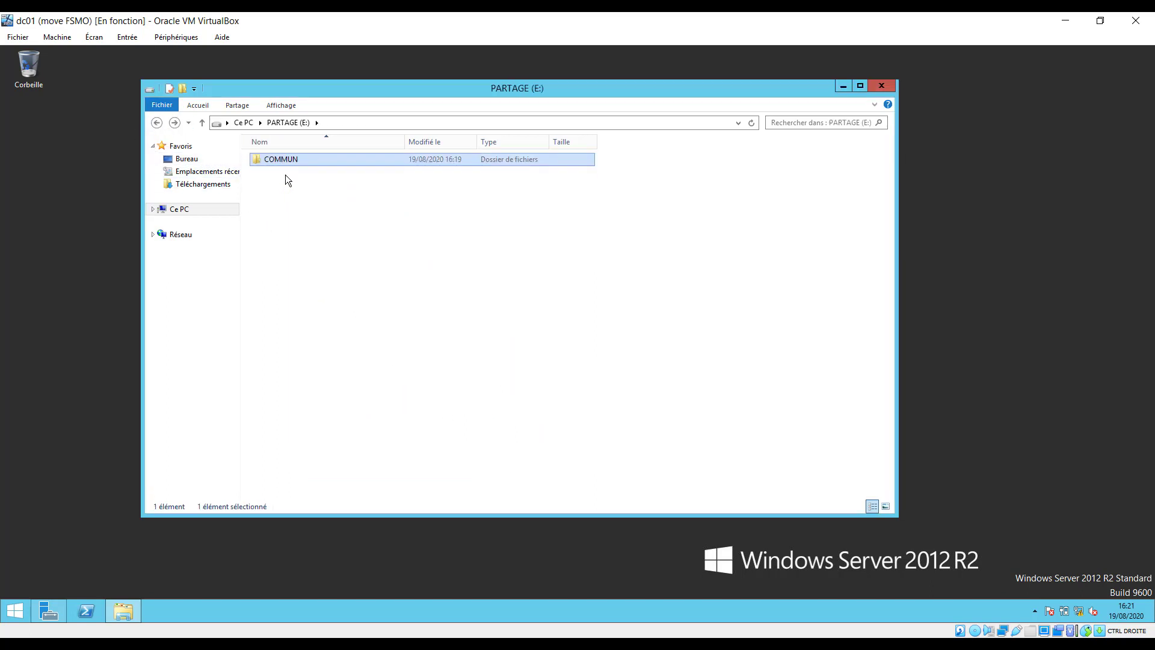
right_click(290, 159)
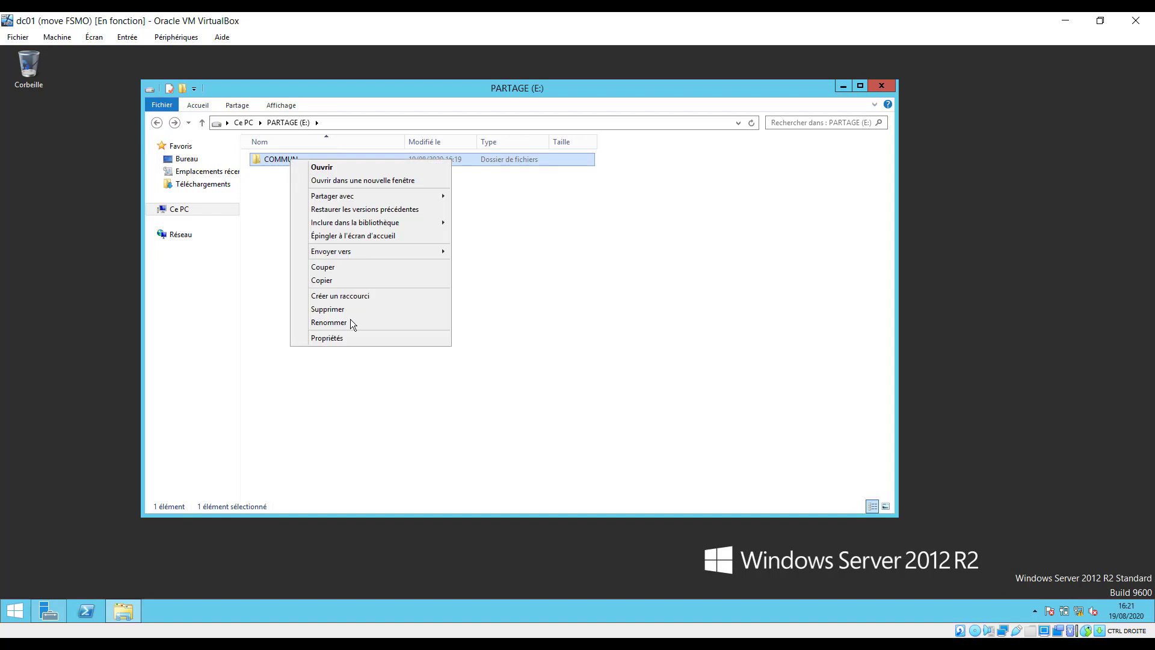
left_click(348, 336)
left_click(372, 189)
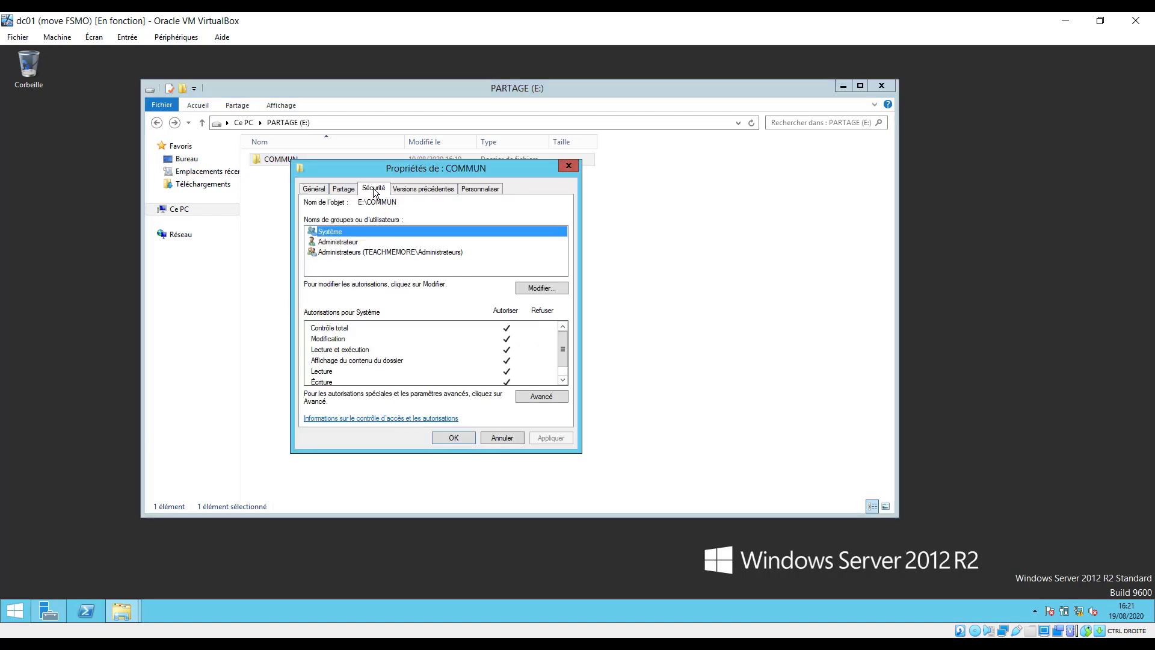
left_click(542, 287)
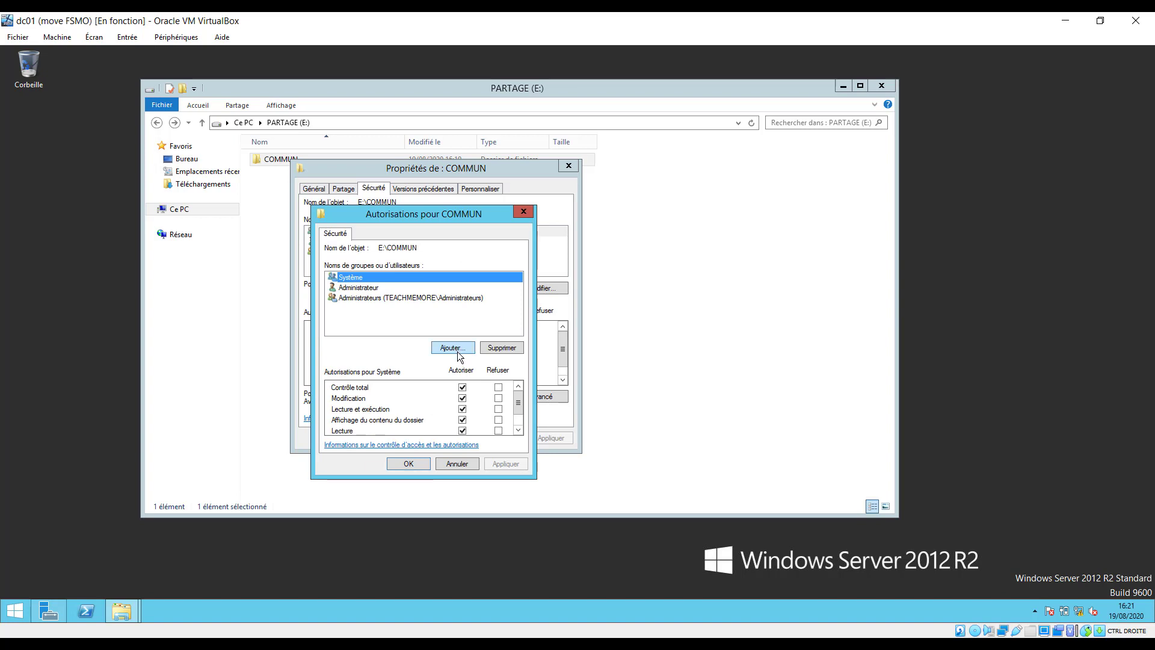
Search 'util', add Utilisateurs du domaine to COMMUN's permissions and apply.
left_click(456, 351)
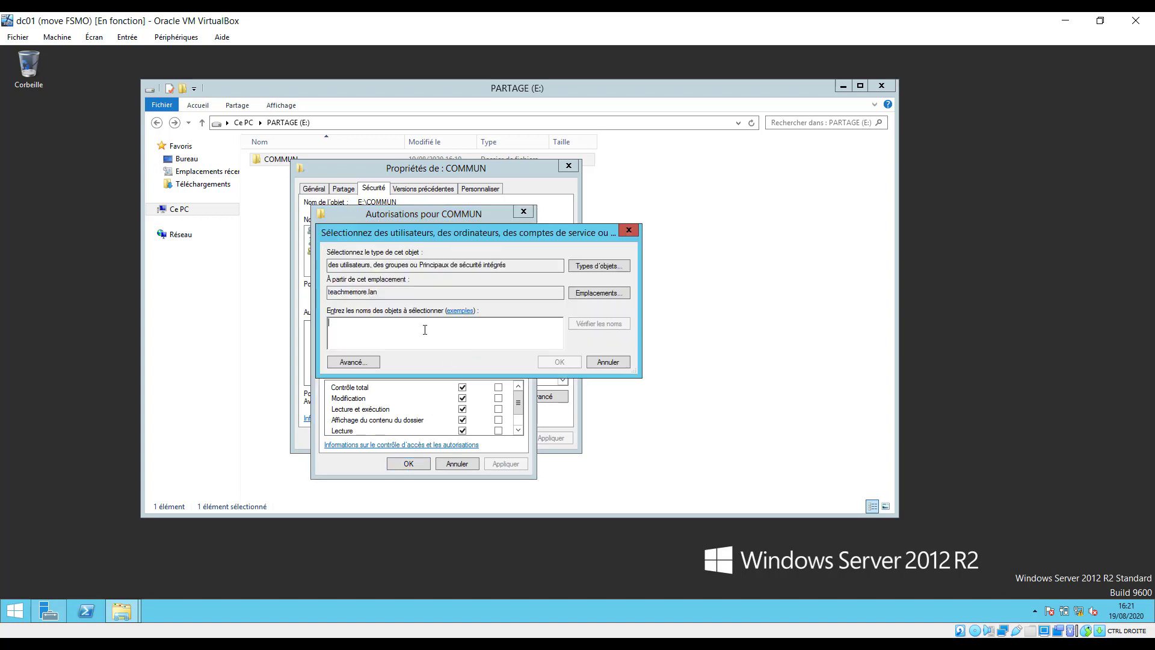
type("utili")
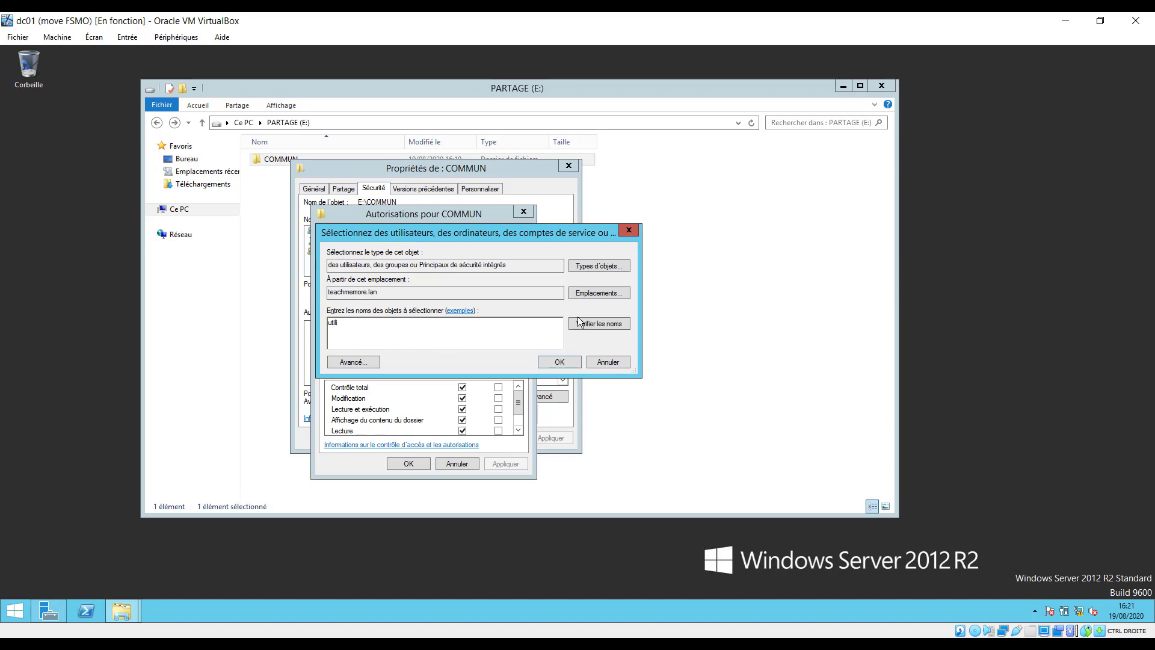
left_click(597, 325)
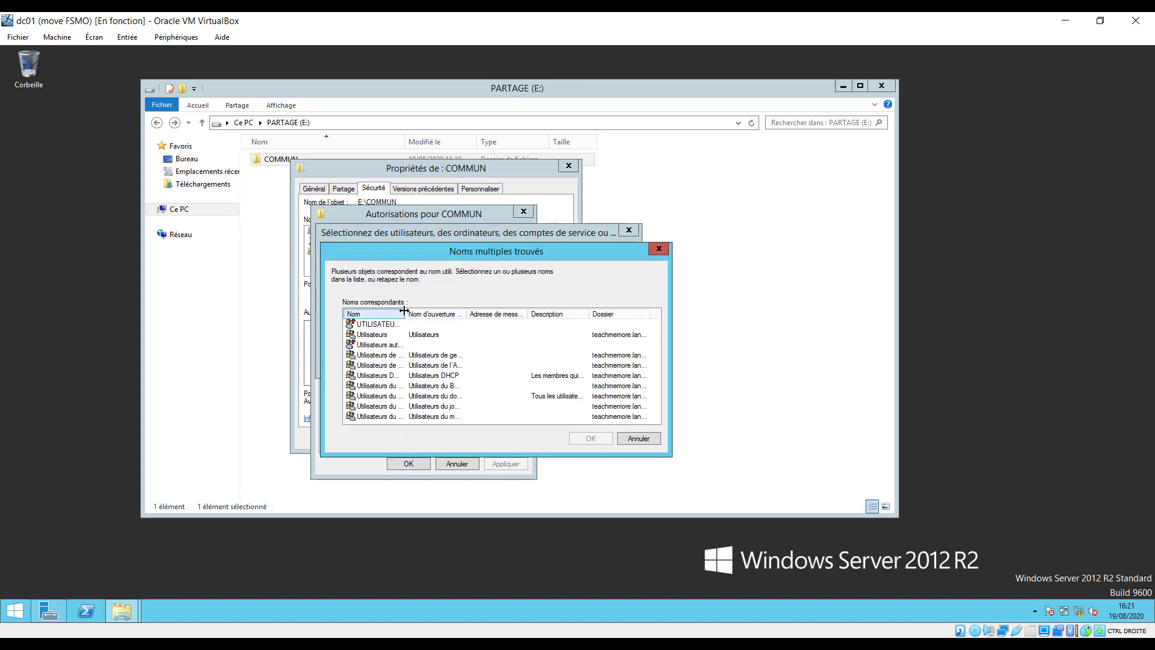
left_click_drag(406, 307, 448, 310)
left_click_drag(452, 249, 460, 188)
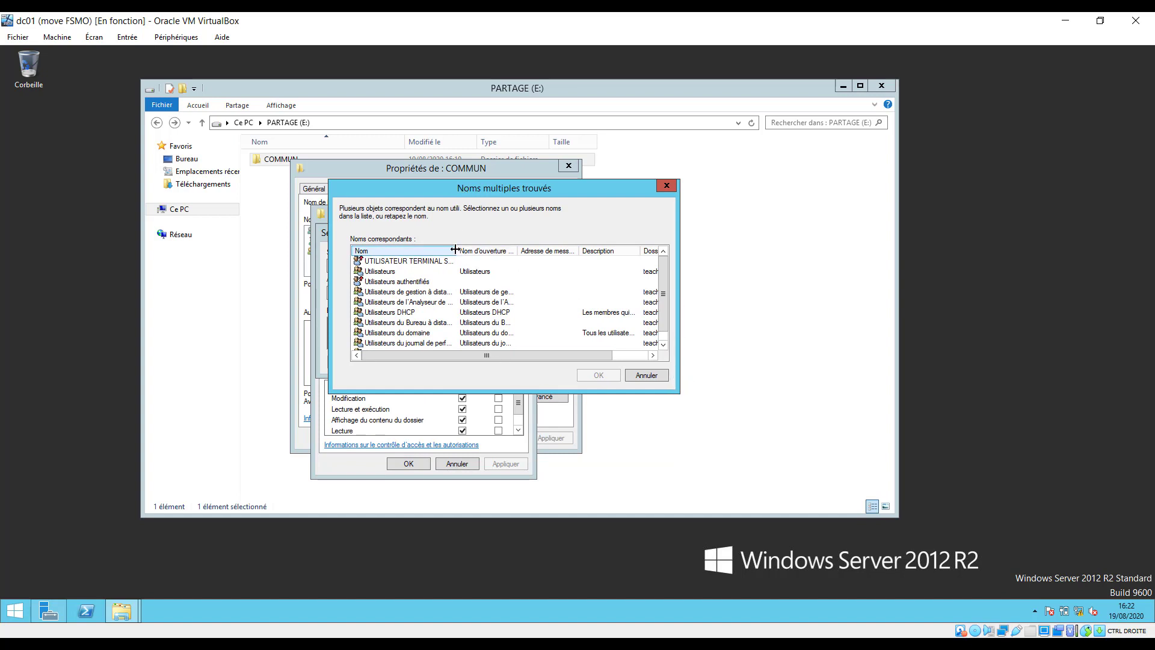
left_click_drag(455, 250, 578, 250)
left_click(507, 335)
left_click(598, 376)
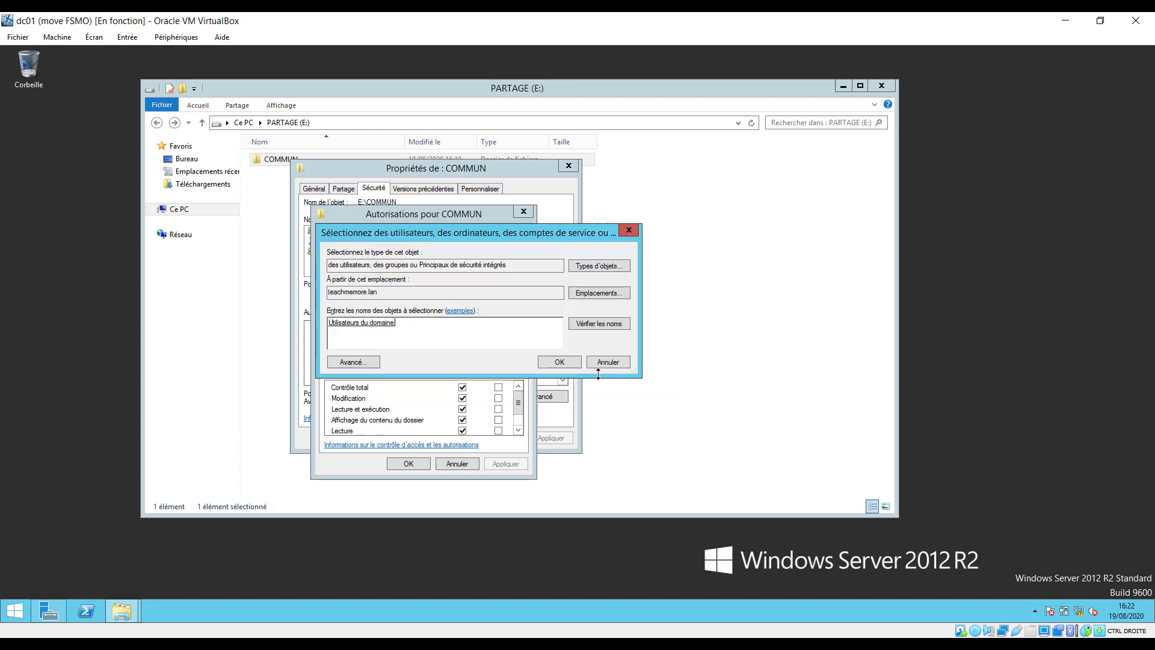
left_click(559, 362)
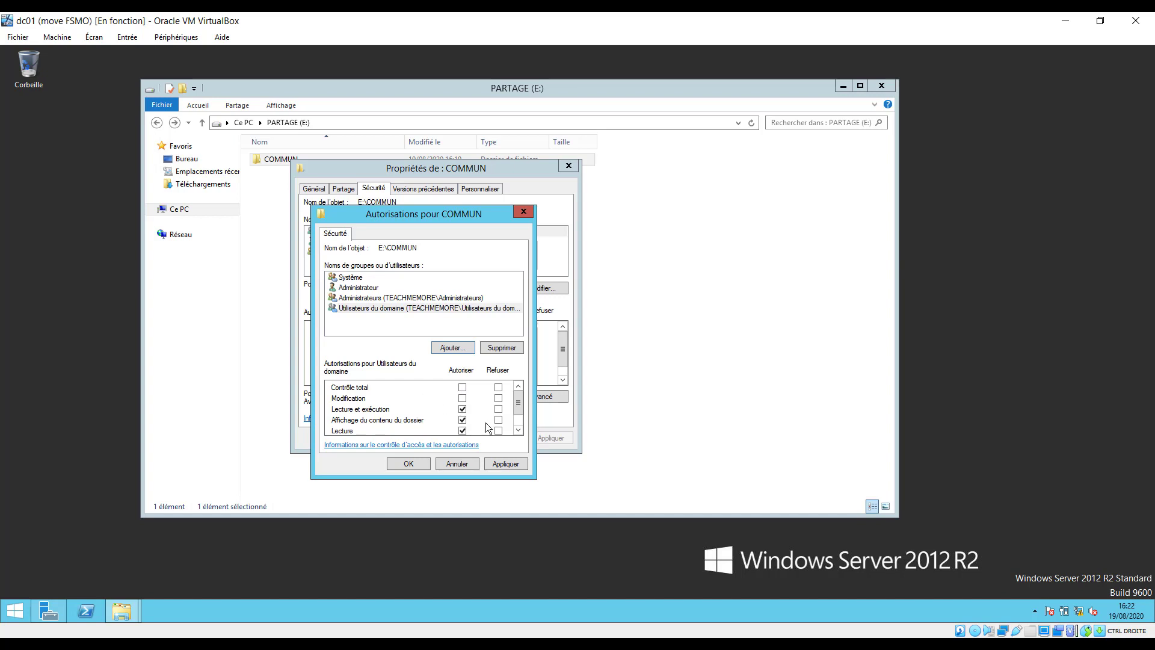
left_click(505, 464)
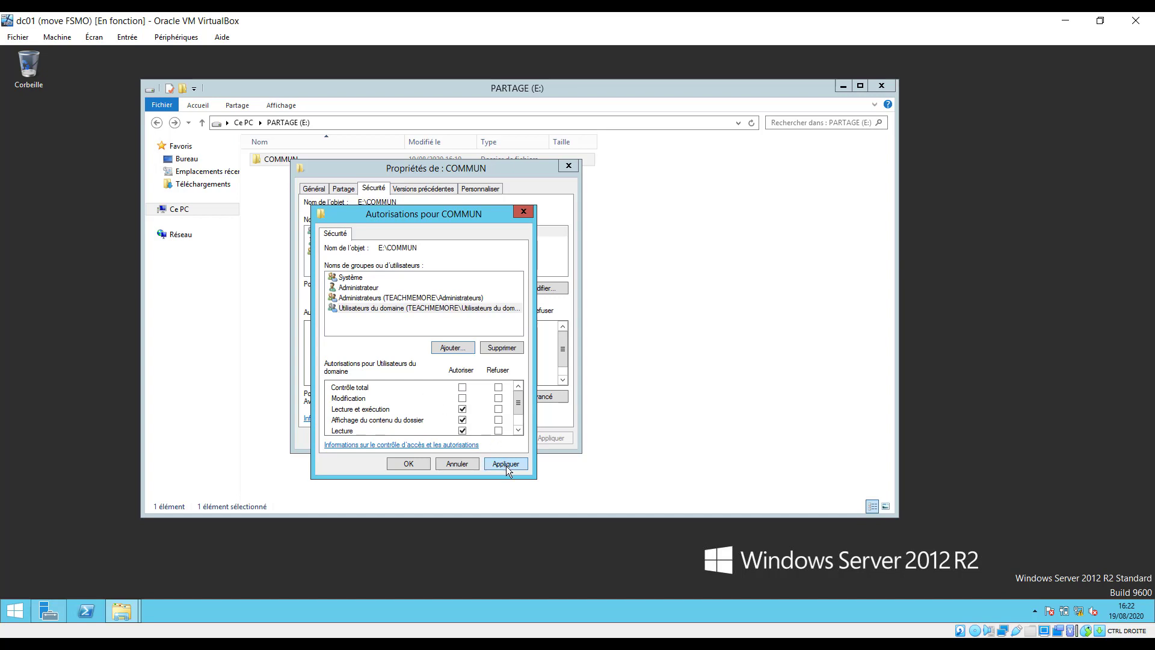
Apply the COMMUN permission changes, then open COMMUN\Etudiants to see etudiants1 and Etudiants2.
left_click(409, 463)
left_click(459, 438)
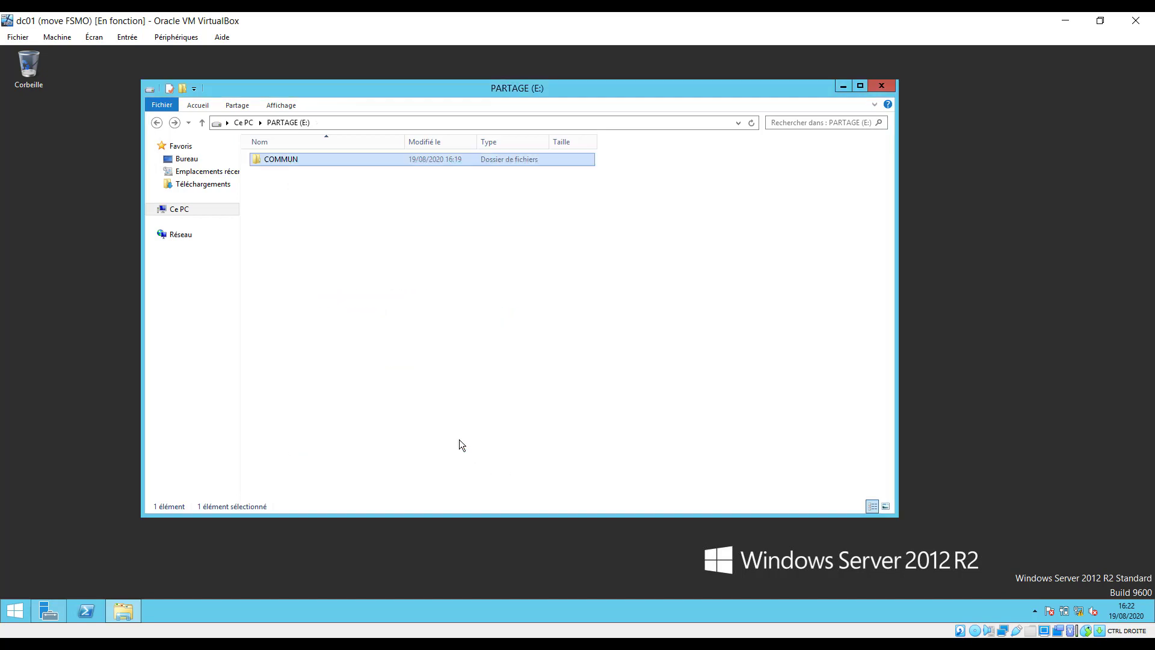
double_click(280, 161)
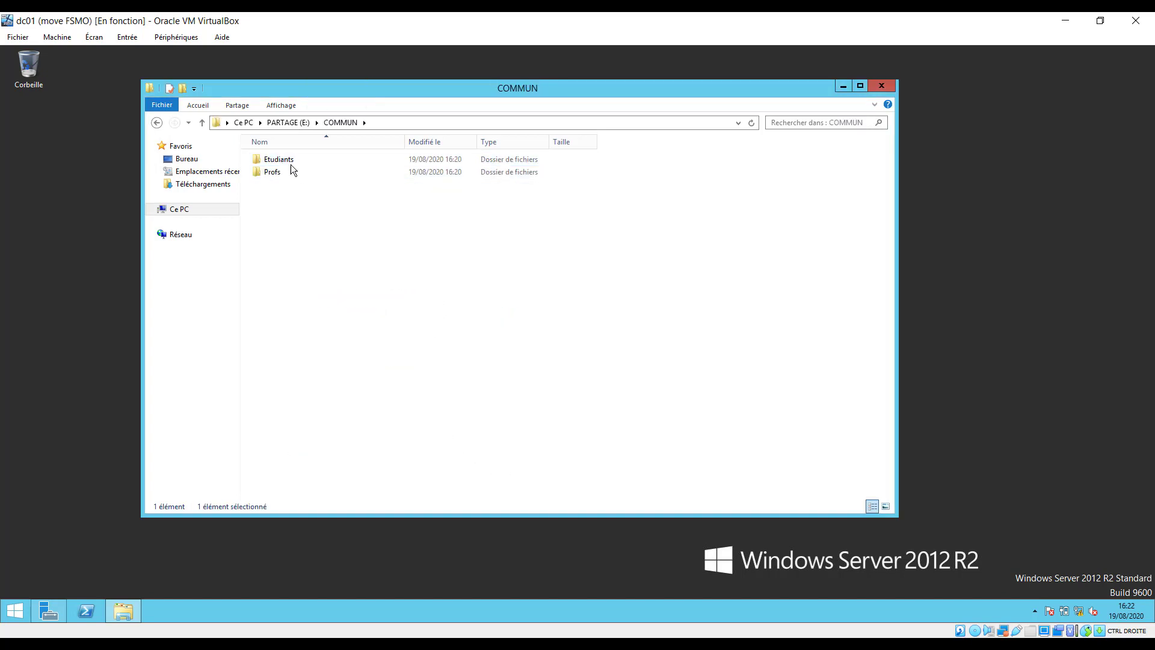
left_click(289, 160)
double_click(290, 160)
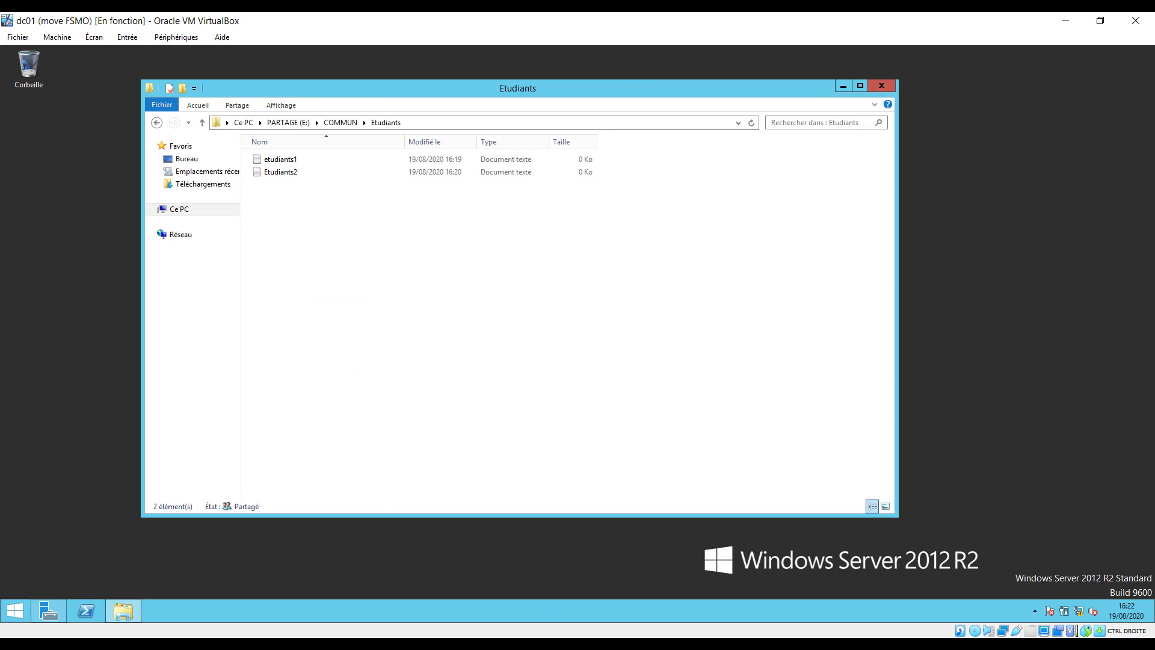
Shrink the dc01 window and bring the paused WIN7-PC1 machine to the front.
mouse_move(720, 646)
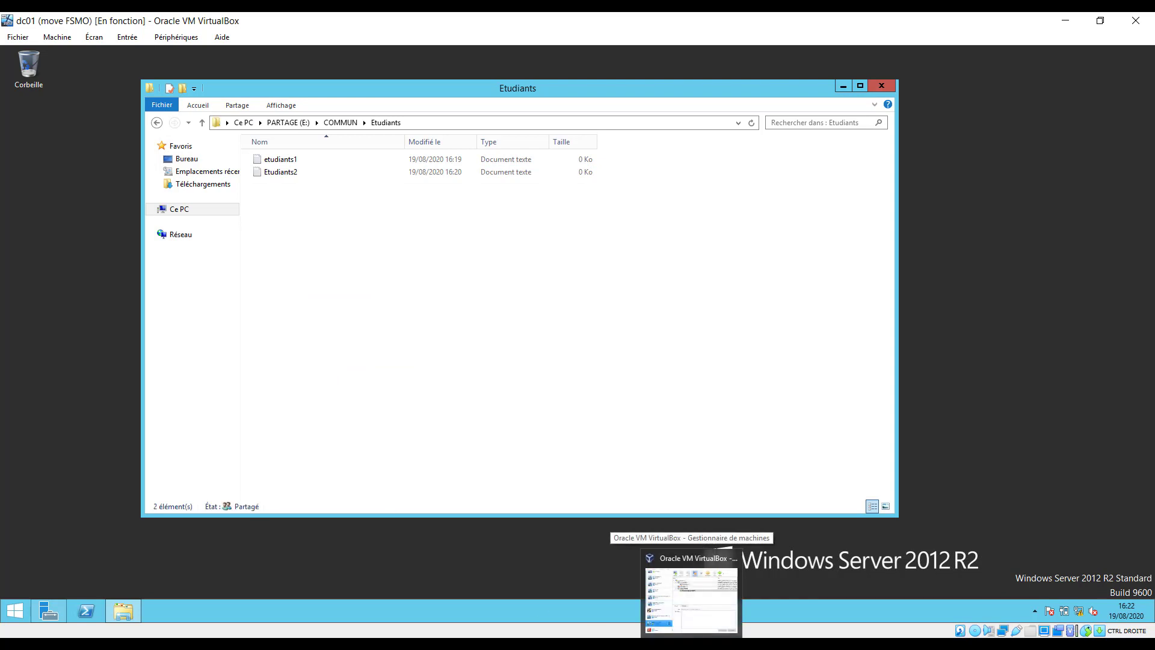
mouse_move(574, 647)
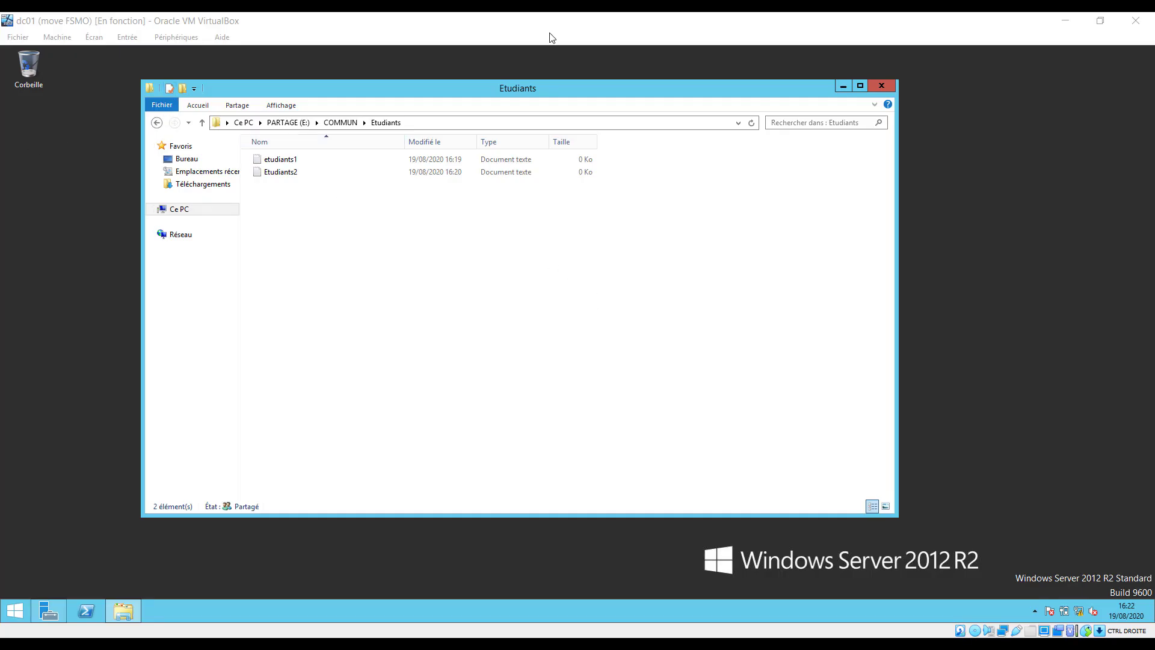
left_click(632, 85)
left_click_drag(438, 23, 448, 90)
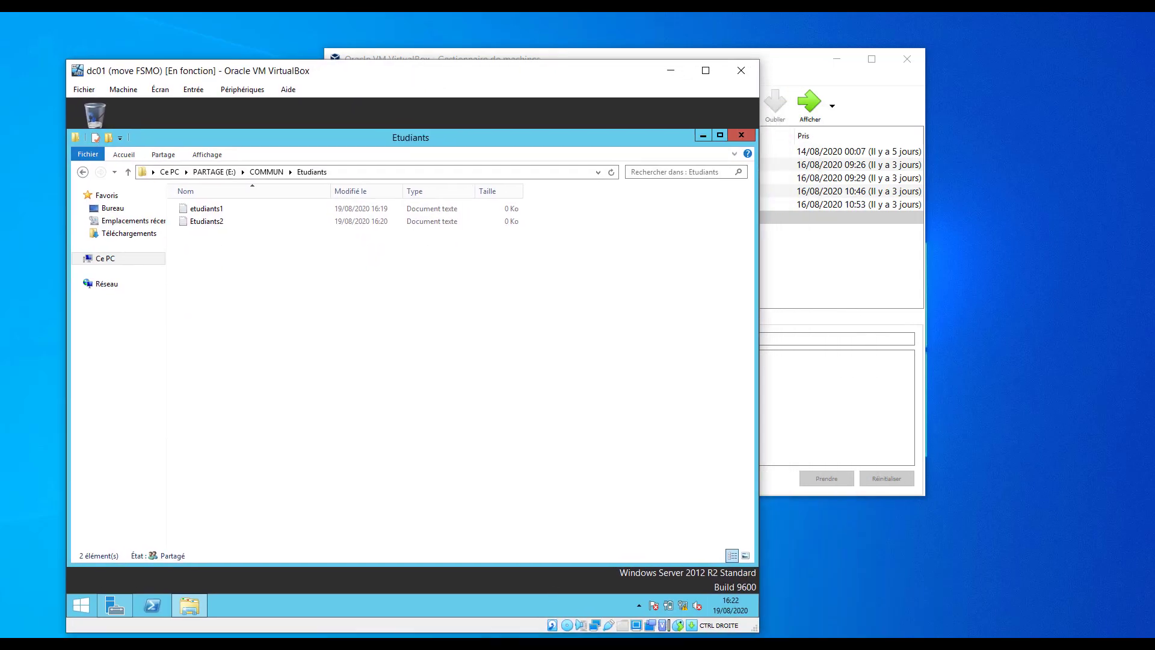
mouse_move(573, 645)
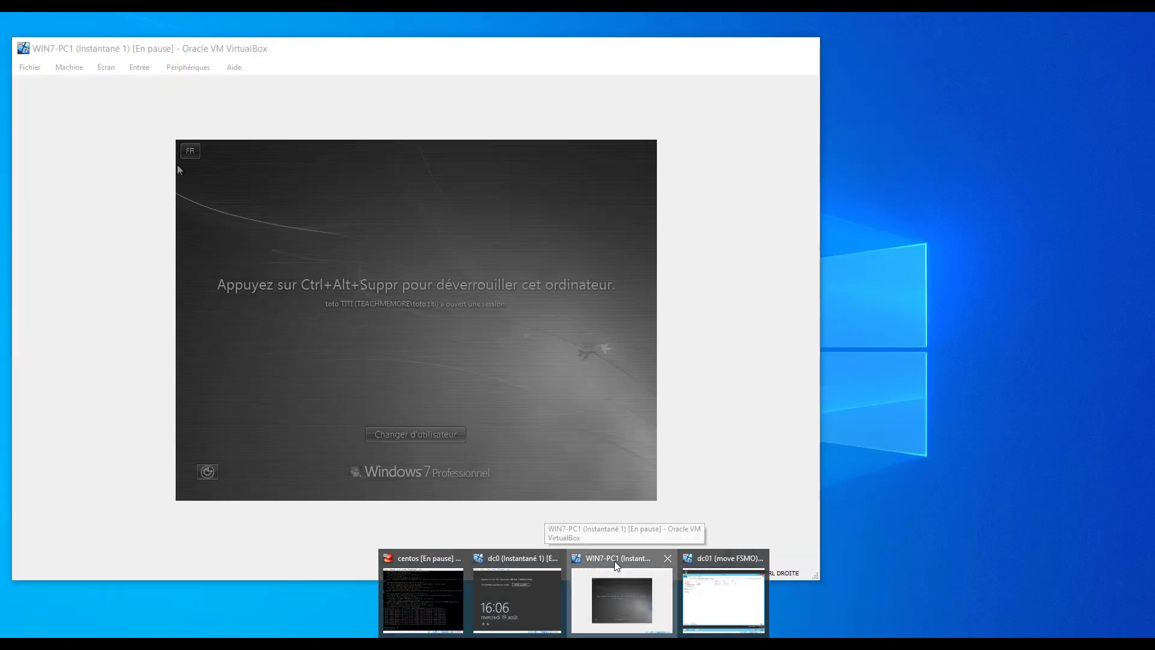
left_click(615, 560)
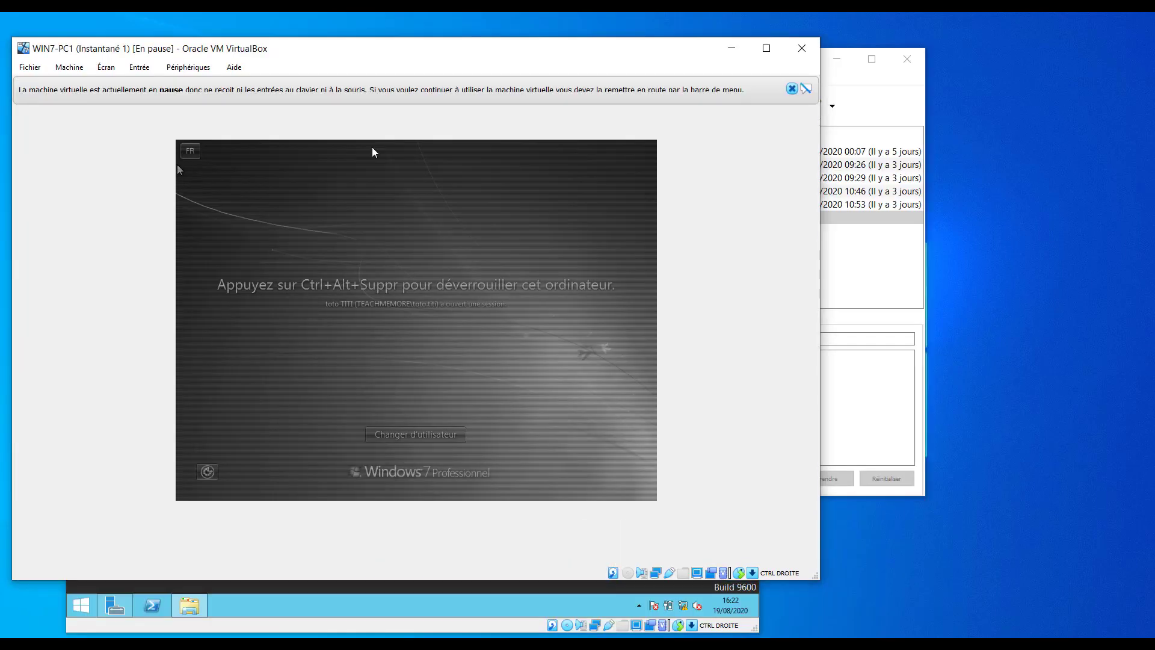
Dismiss the pause notice and resume the paused WIN7-PC1 machine.
left_click(791, 88)
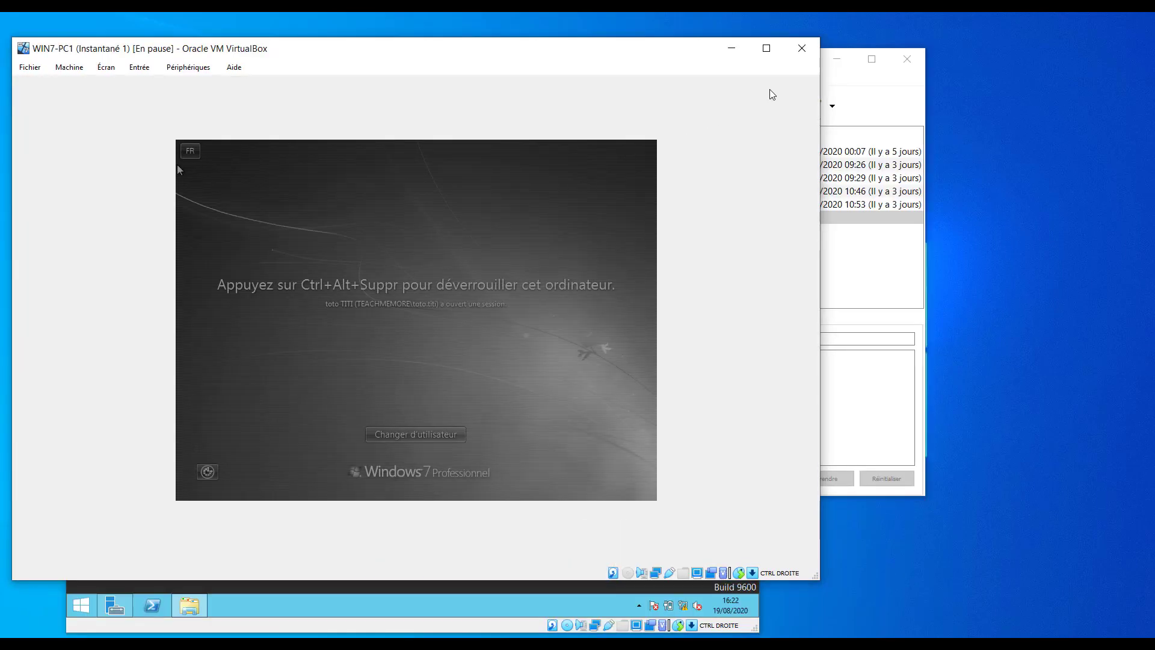
left_click(175, 74)
mouse_move(140, 71)
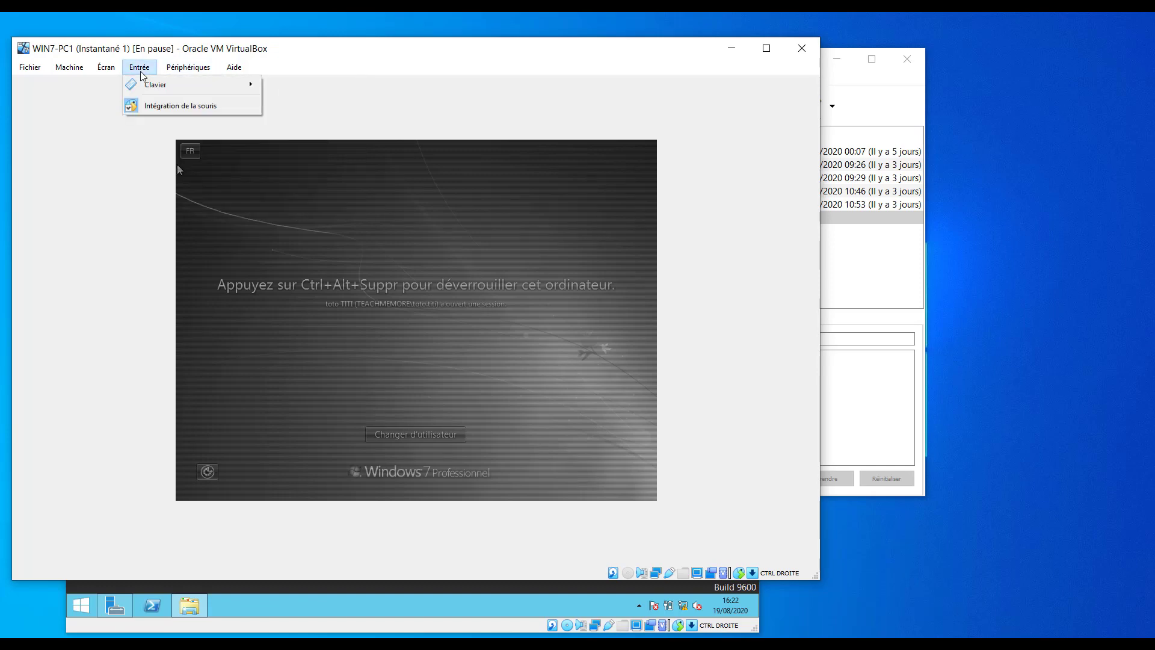
mouse_move(164, 89)
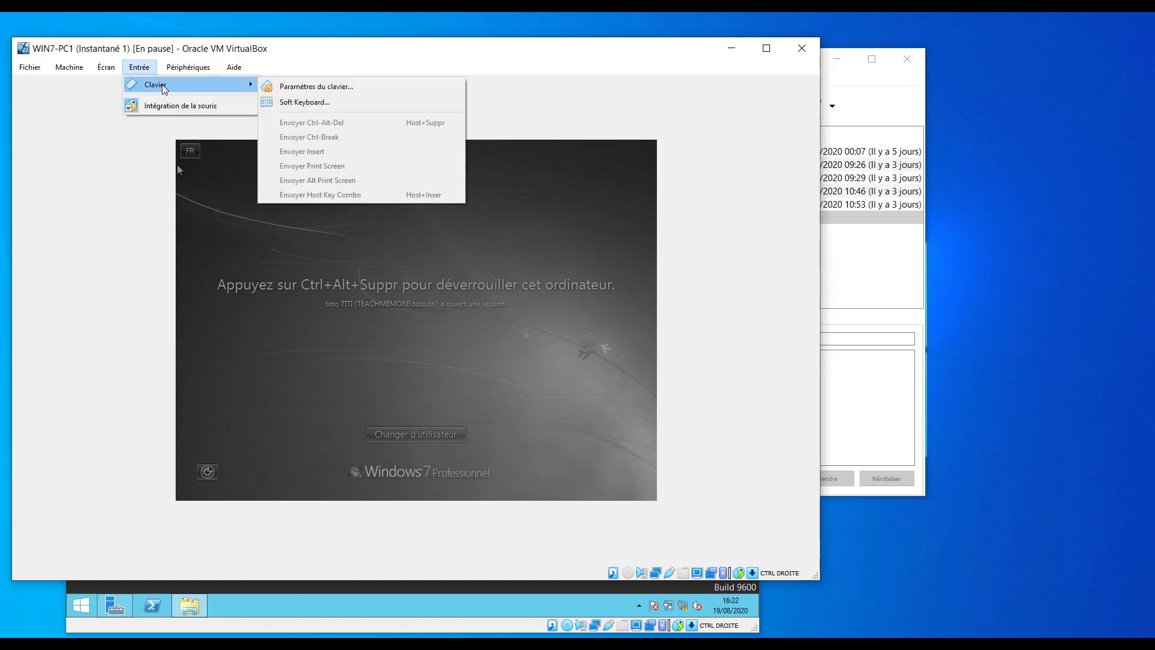
mouse_move(69, 67)
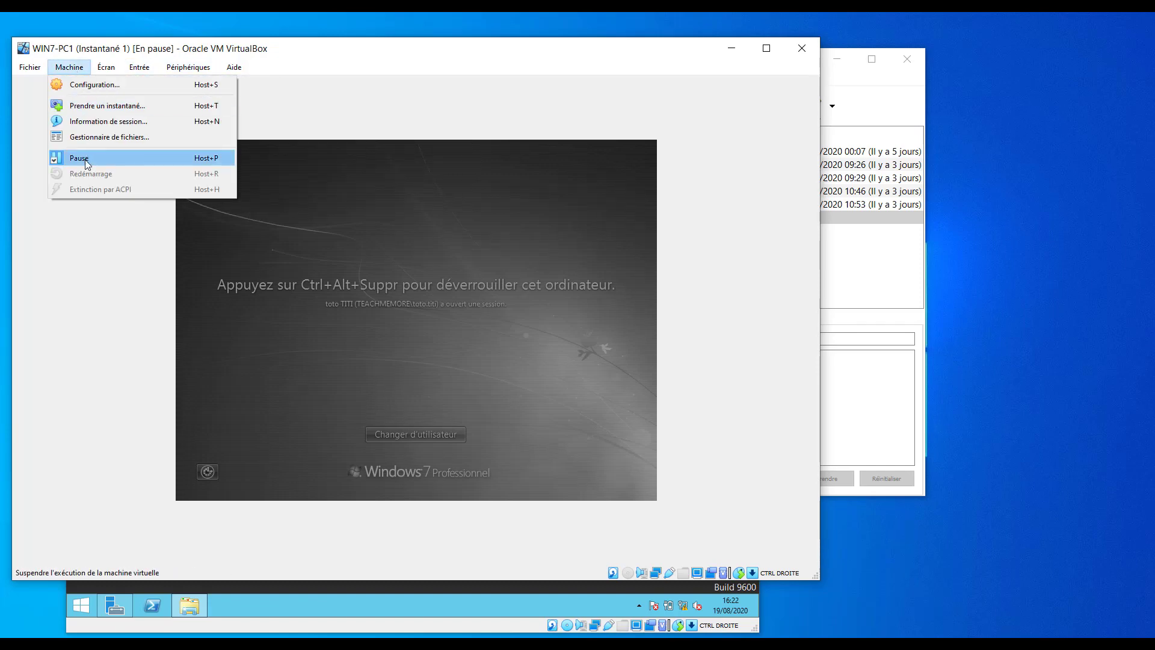
left_click(87, 162)
Send Ctrl-Alt-Del to the guest and enter the domain user's password to unlock.
left_click(147, 72)
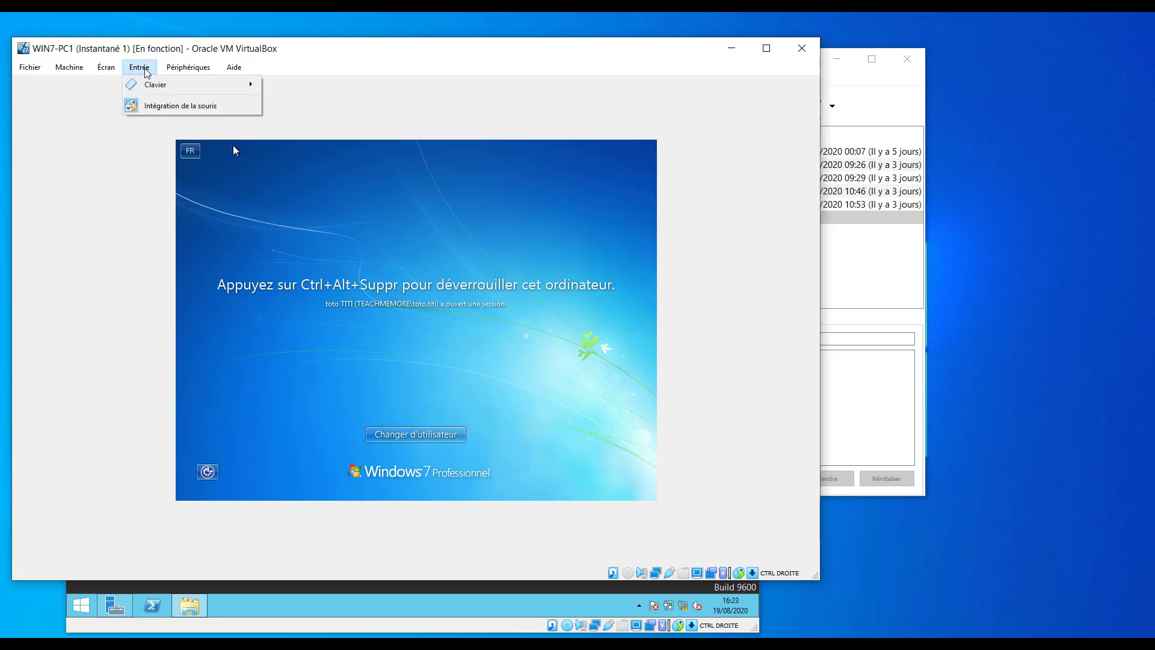
mouse_move(155, 85)
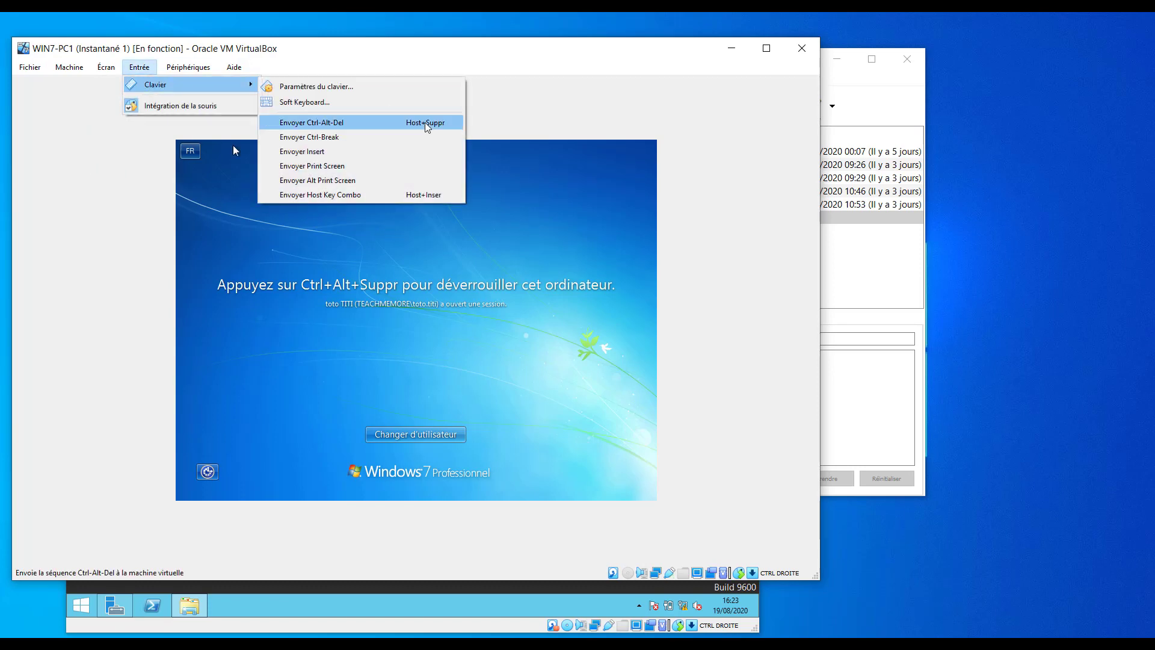
left_click(362, 129)
left_click(431, 383)
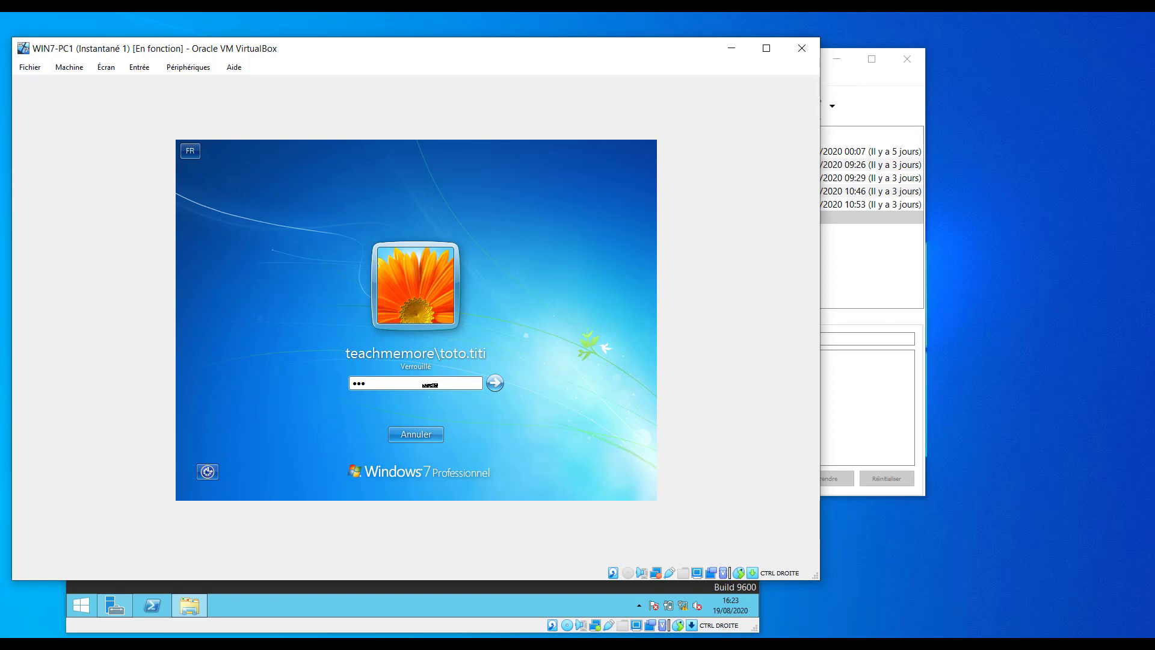
key("BackSpace")
key("BackSpace")
key("BackSpace")
type("Pa$$w0rd")
key("Return")
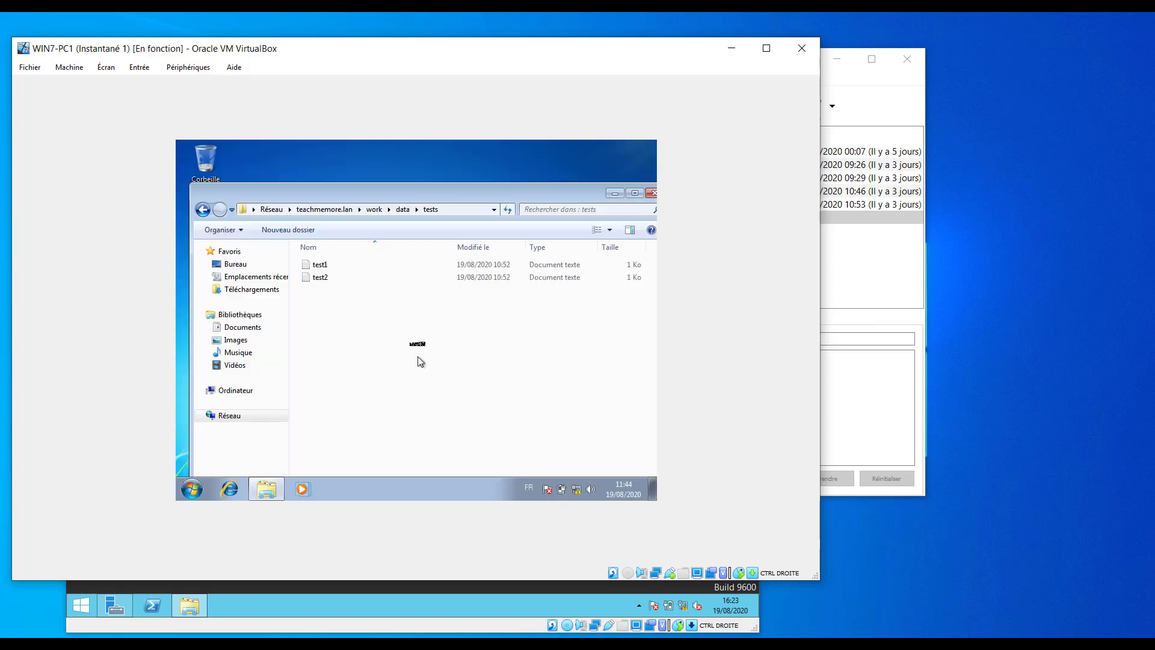
Close the tests folder and start Connecter un lecteur réseau from Ordinateur in Explorer.
left_click(651, 193)
left_click_drag(577, 51, 581, 39)
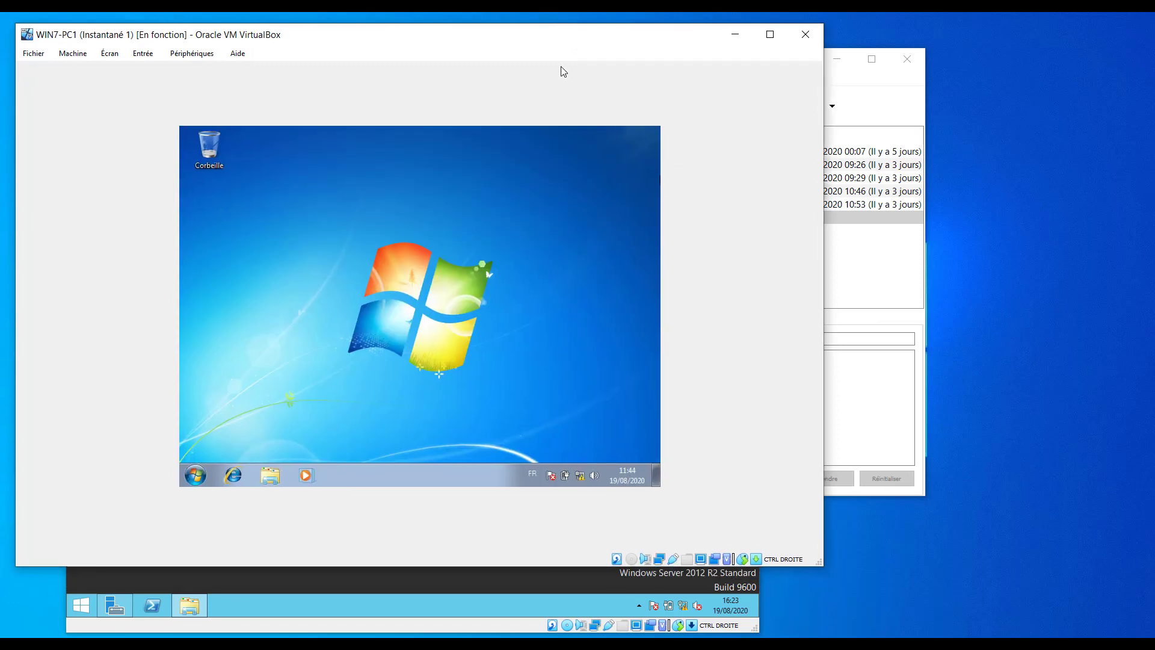
left_click(271, 479)
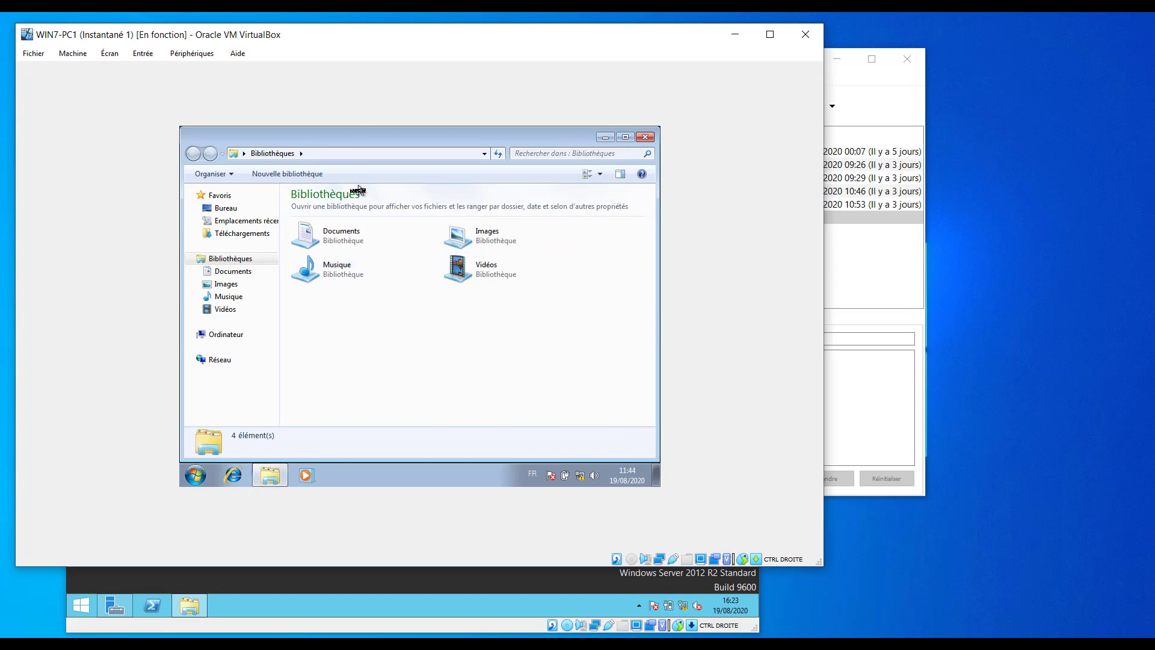
left_click(230, 339)
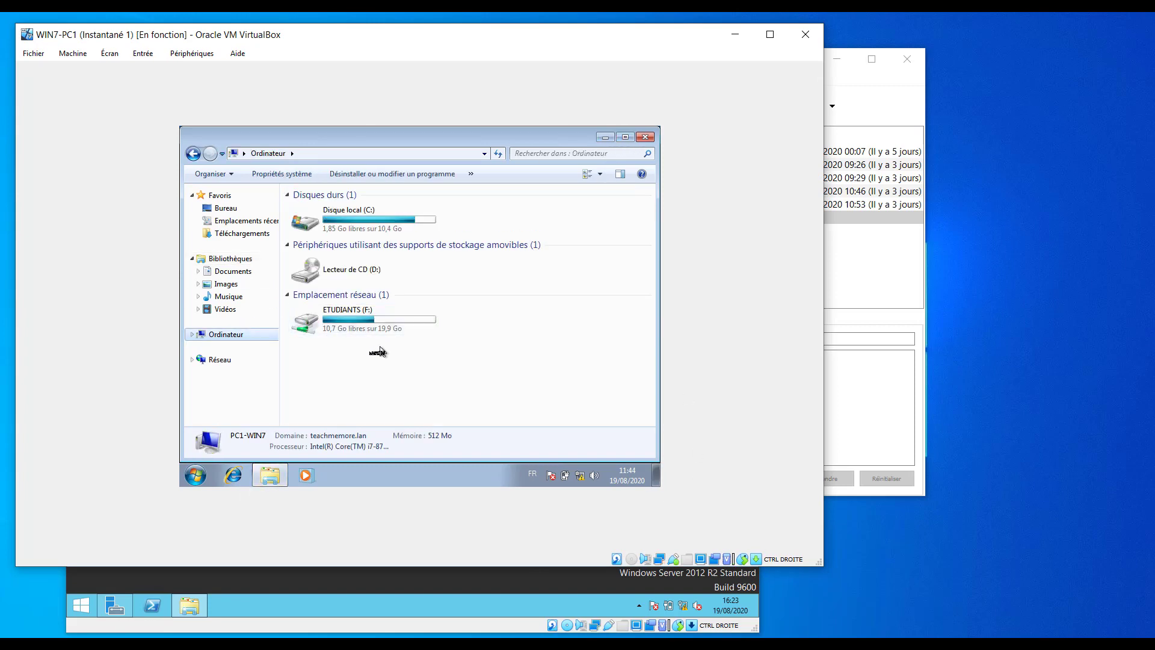
right_click(235, 344)
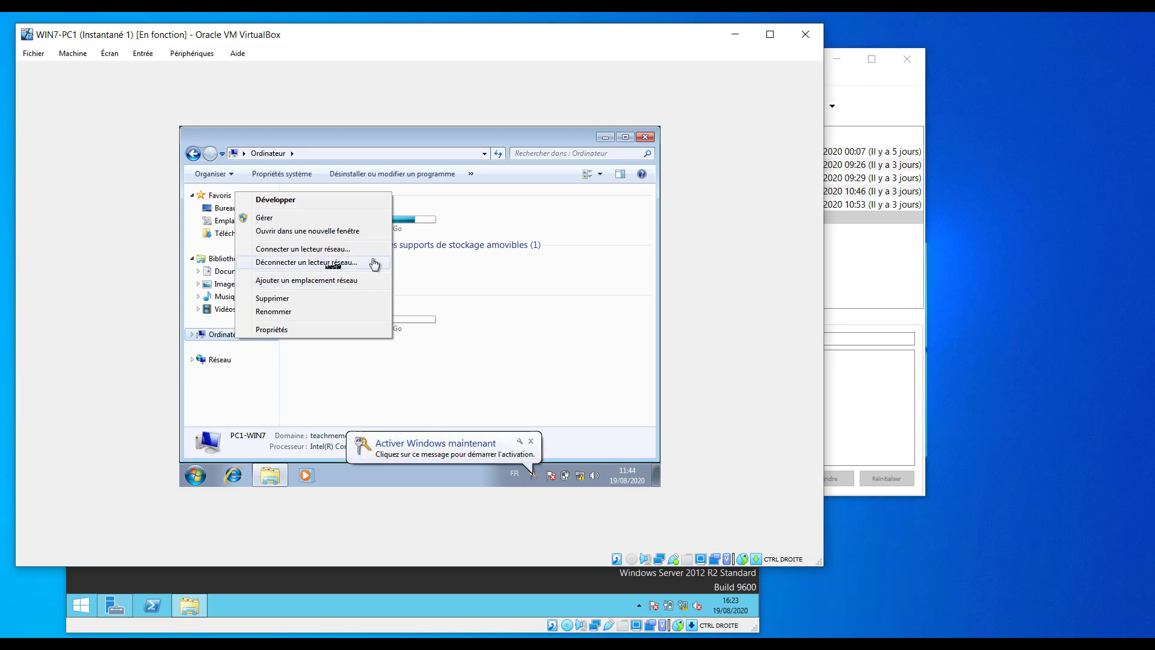
left_click(329, 251)
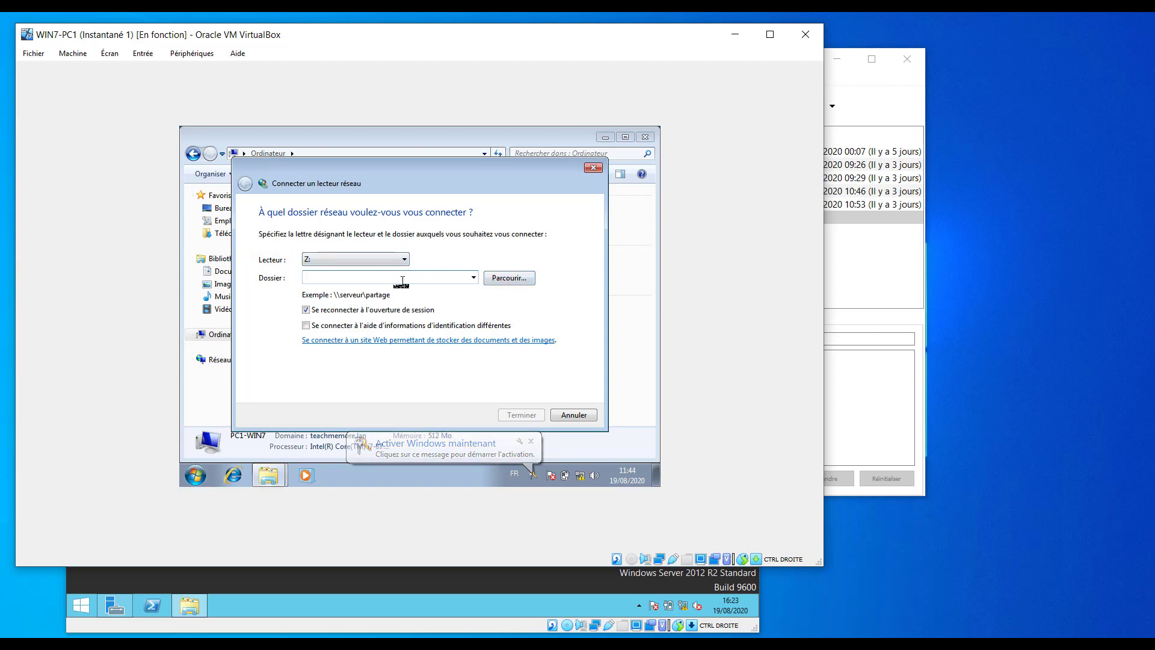
Browse to \\dc01\COMMUN and finish mapping it as drive Z:.
type("\\\\dc0")
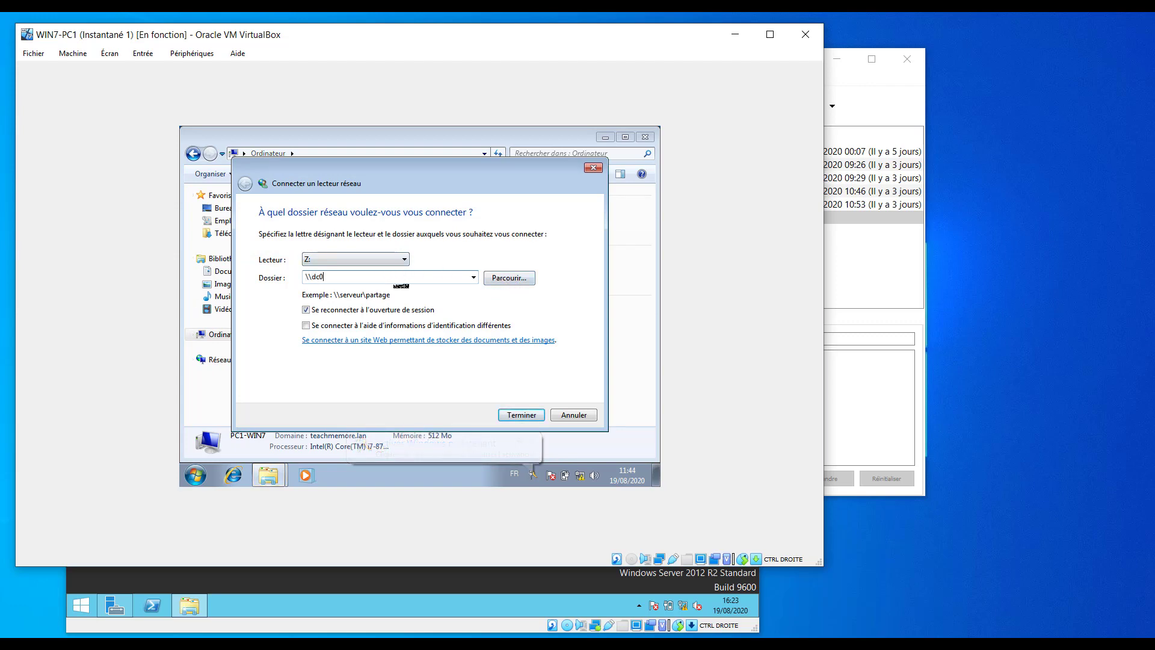
type("1\\")
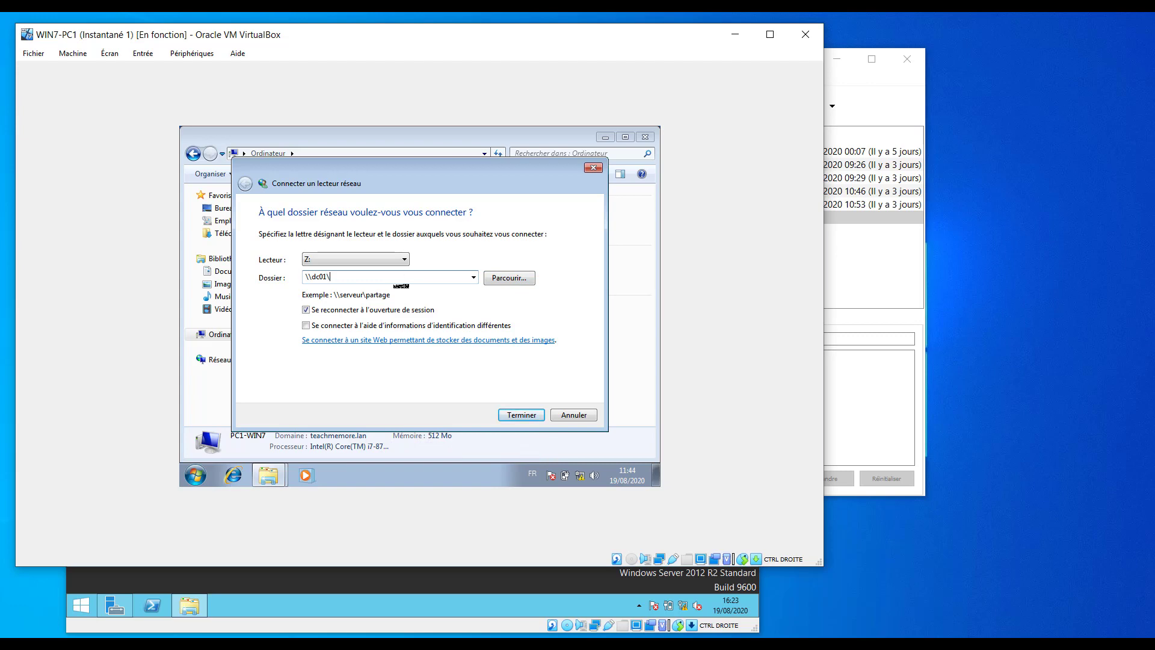
left_click(510, 278)
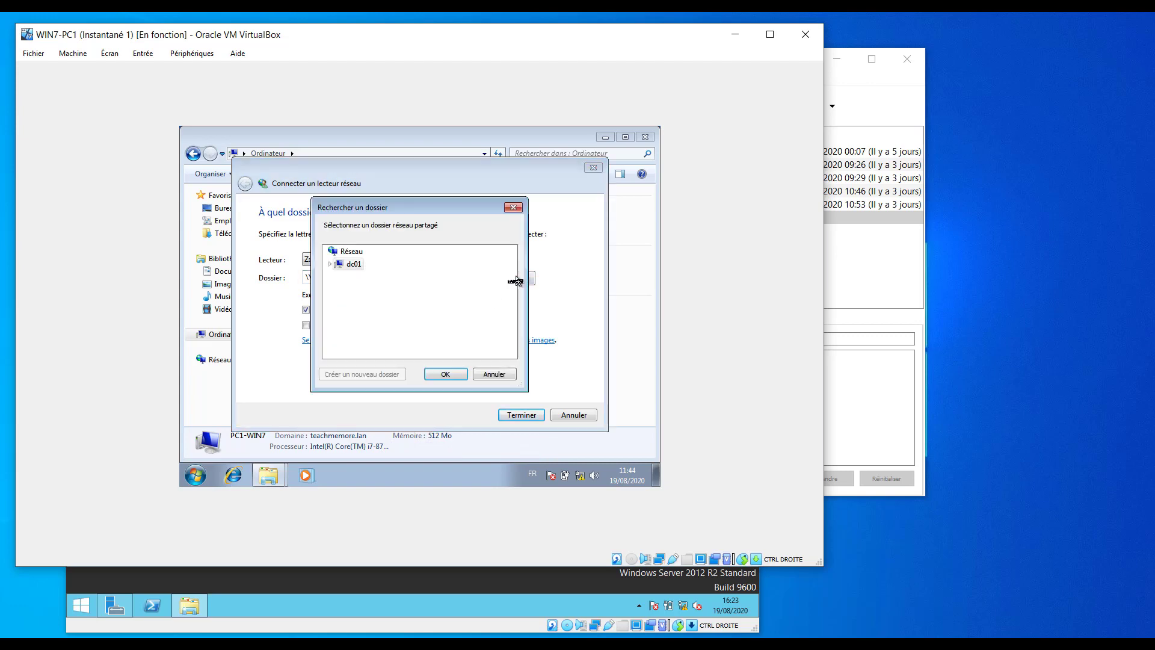
left_click(329, 264)
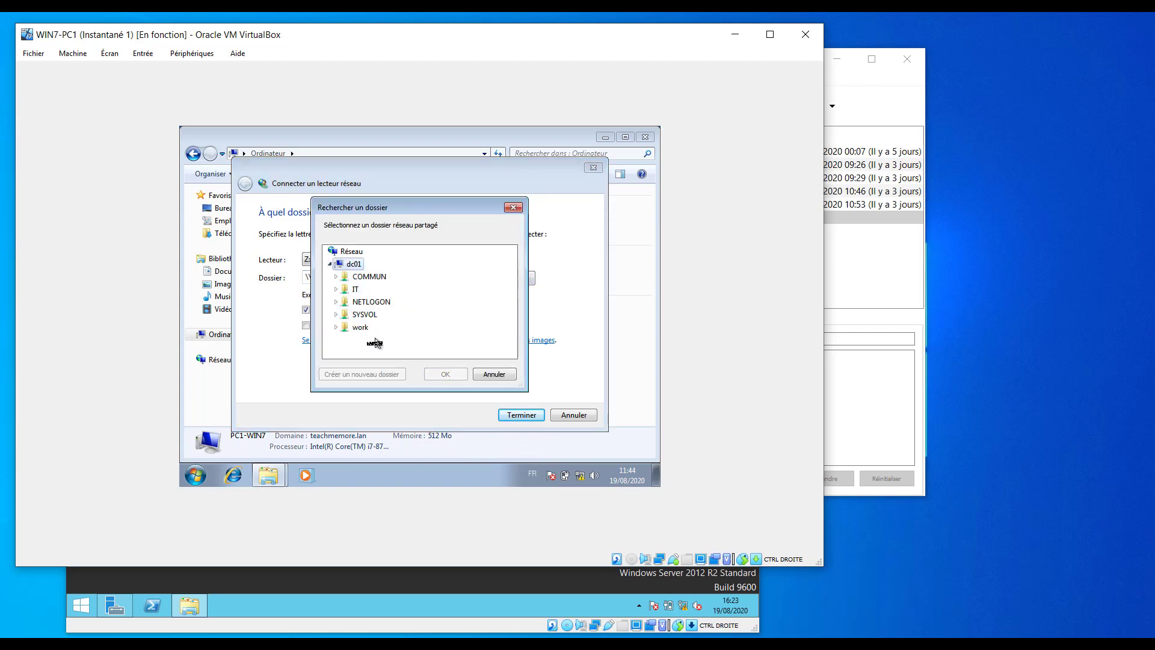
double_click(364, 277)
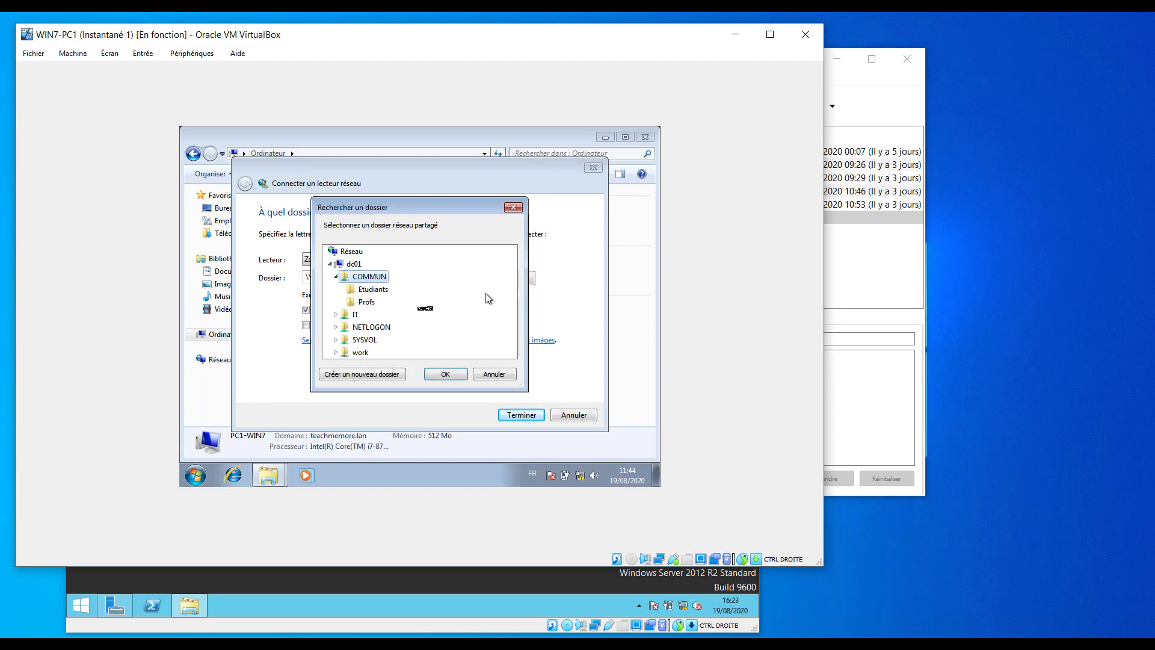
left_click(466, 375)
left_click(518, 414)
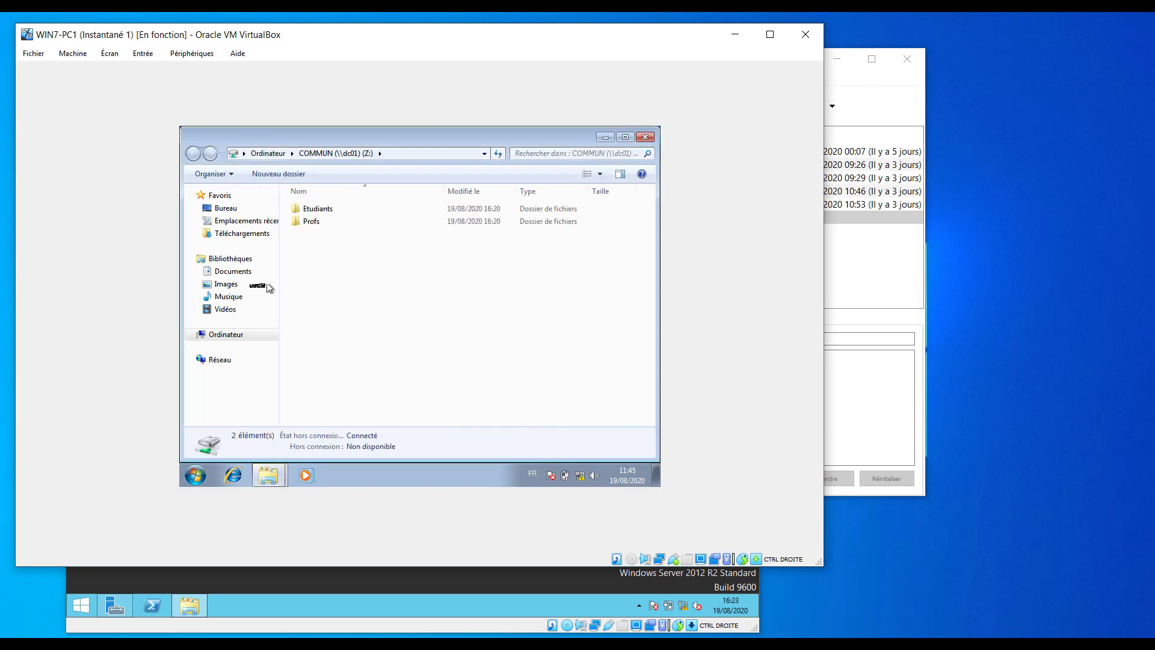
Open Z:\Etudiants, type 'ttt' into etudiants1 in Notepad and save it.
double_click(316, 209)
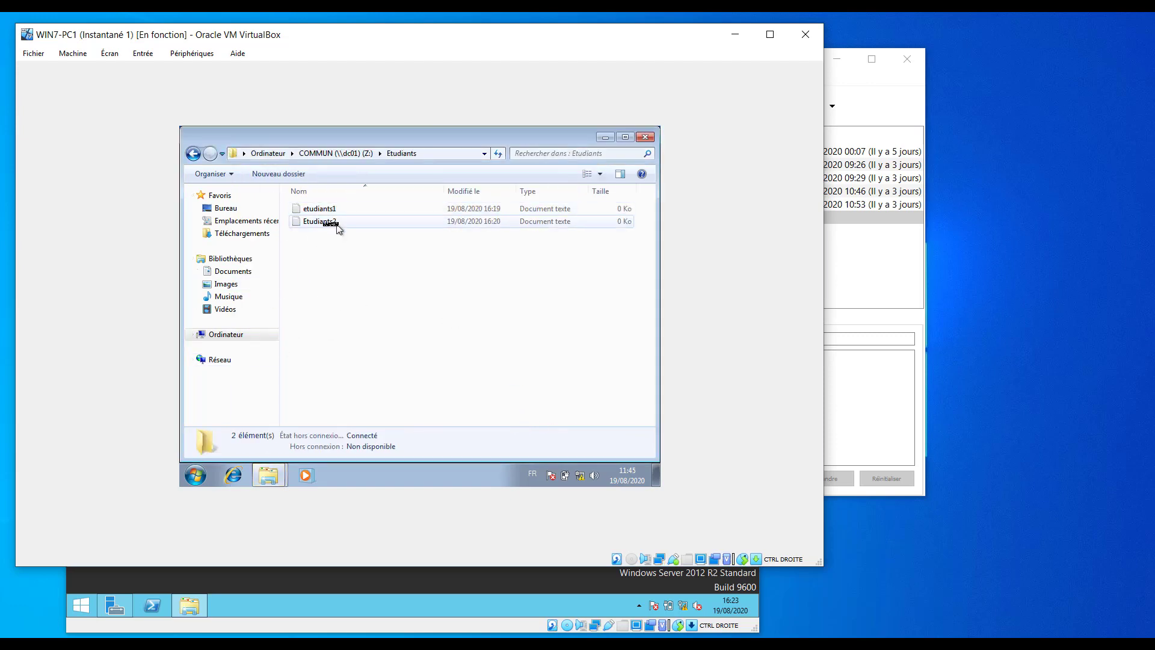
left_click(327, 214)
double_click(327, 214)
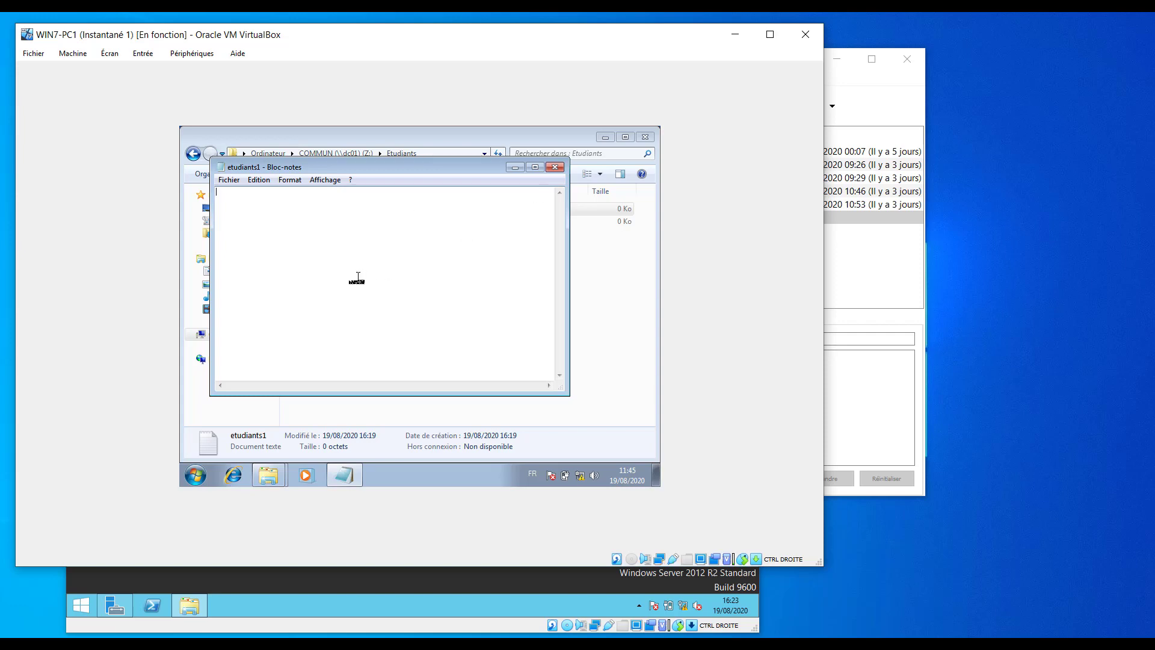
type("ttttt")
left_click(554, 167)
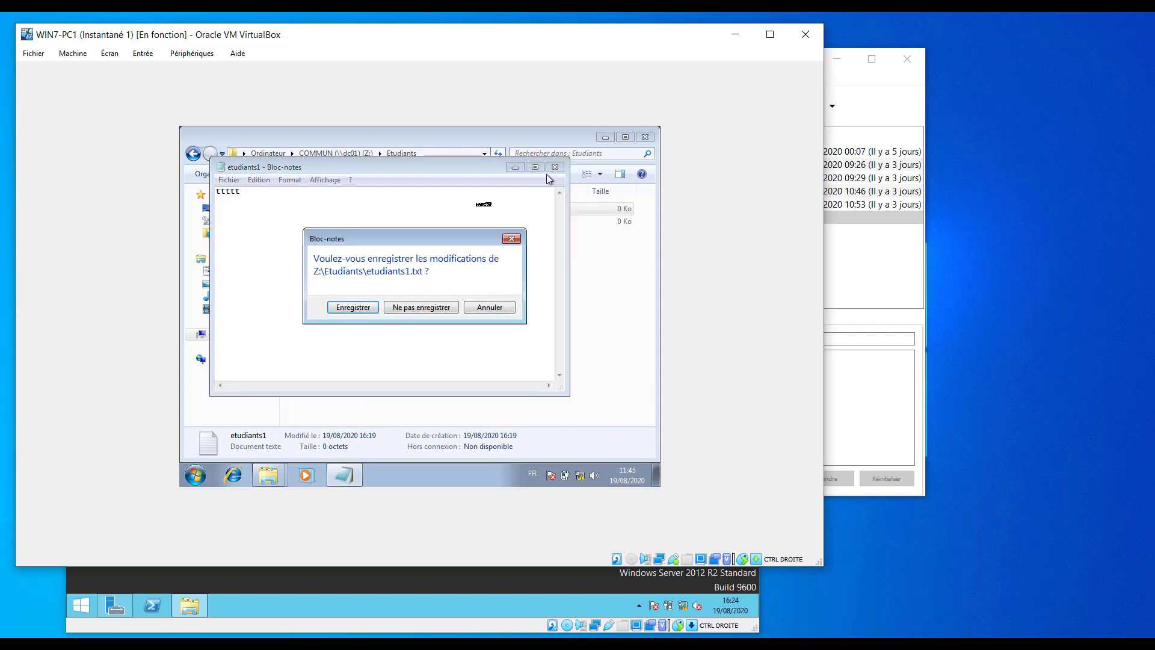
left_click(363, 307)
left_click(475, 423)
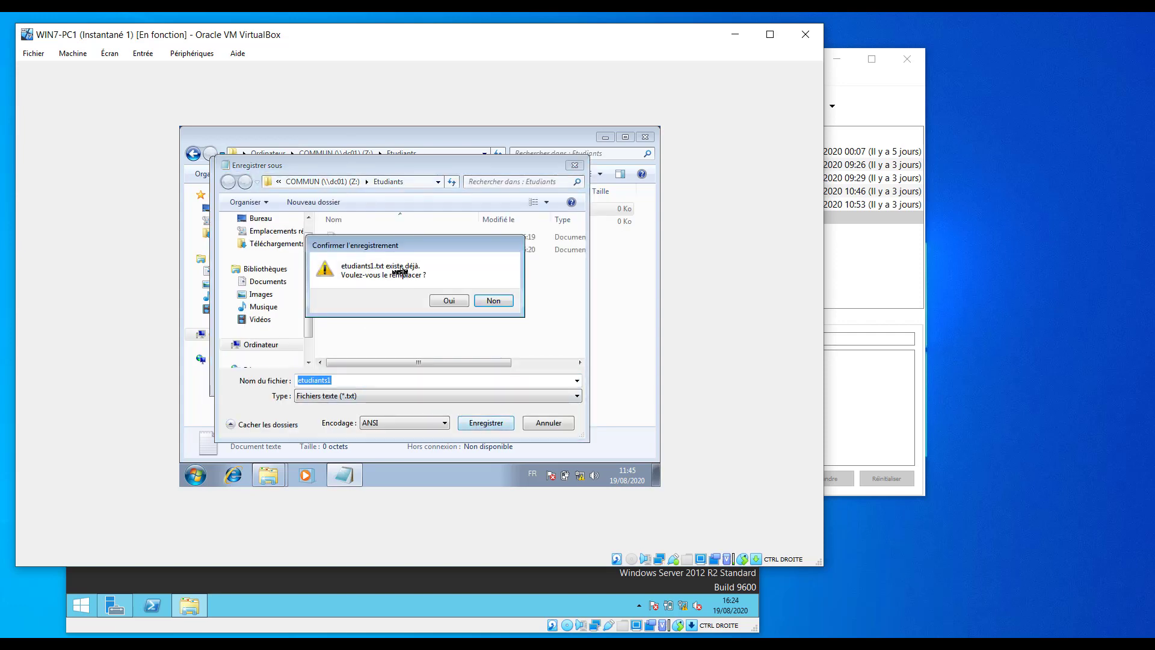
Try overwriting Etudiants2, dismiss Accès refusé, cancel, and minimize the WIN7-PC1 window.
left_click(493, 301)
left_click(486, 423)
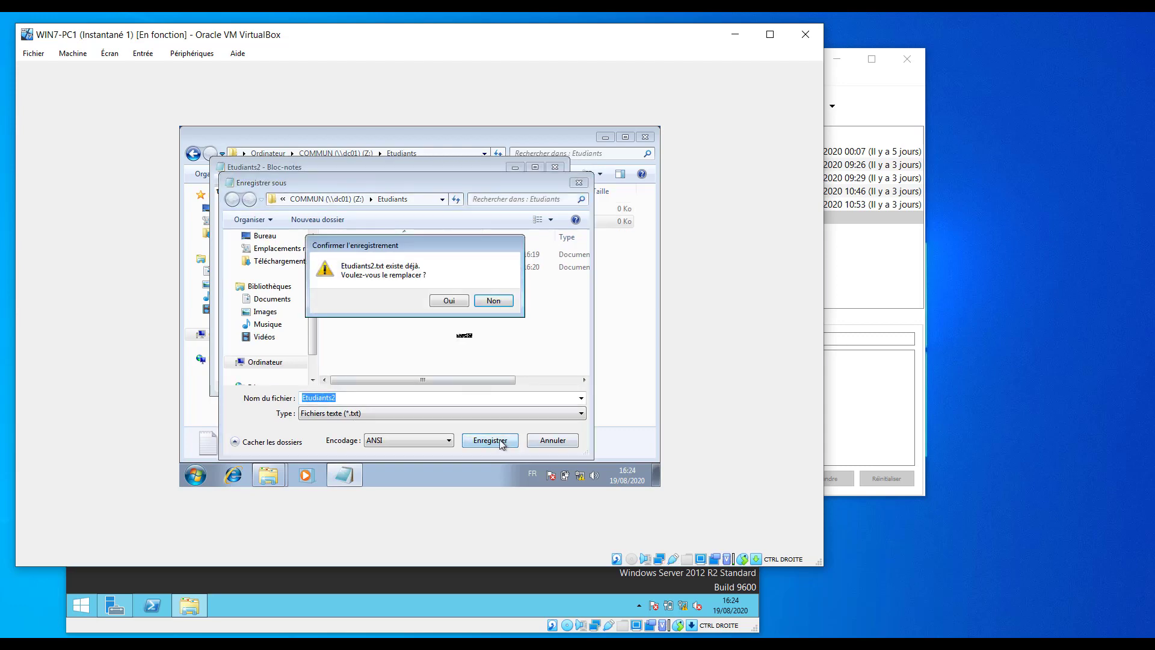
left_click(452, 302)
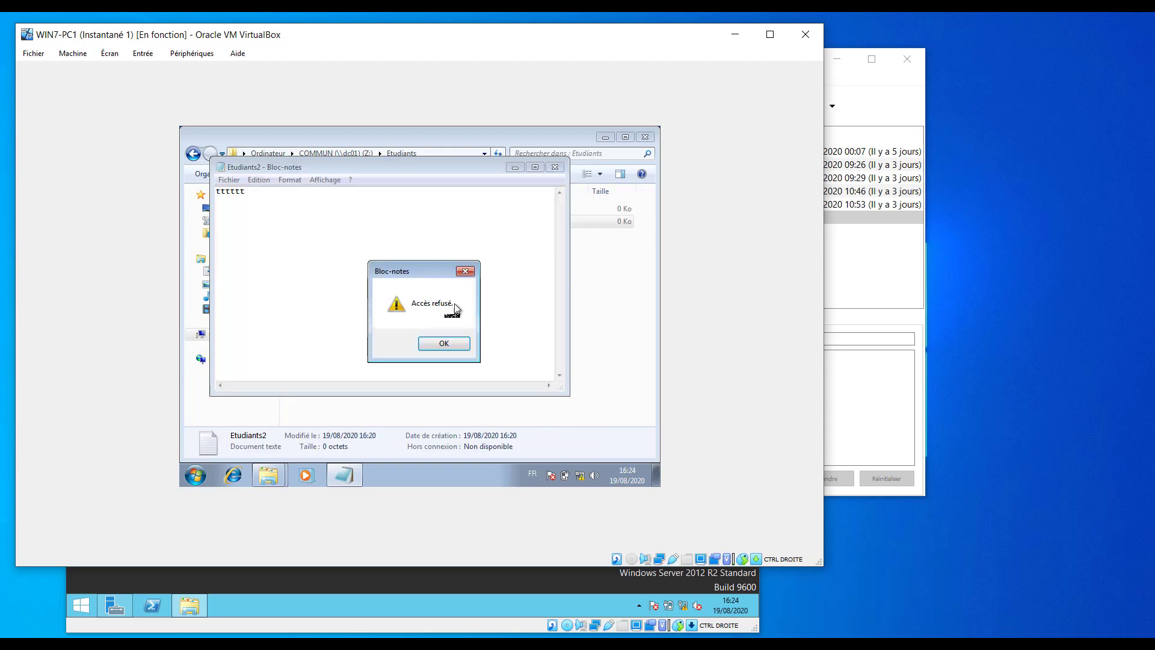
left_click(444, 344)
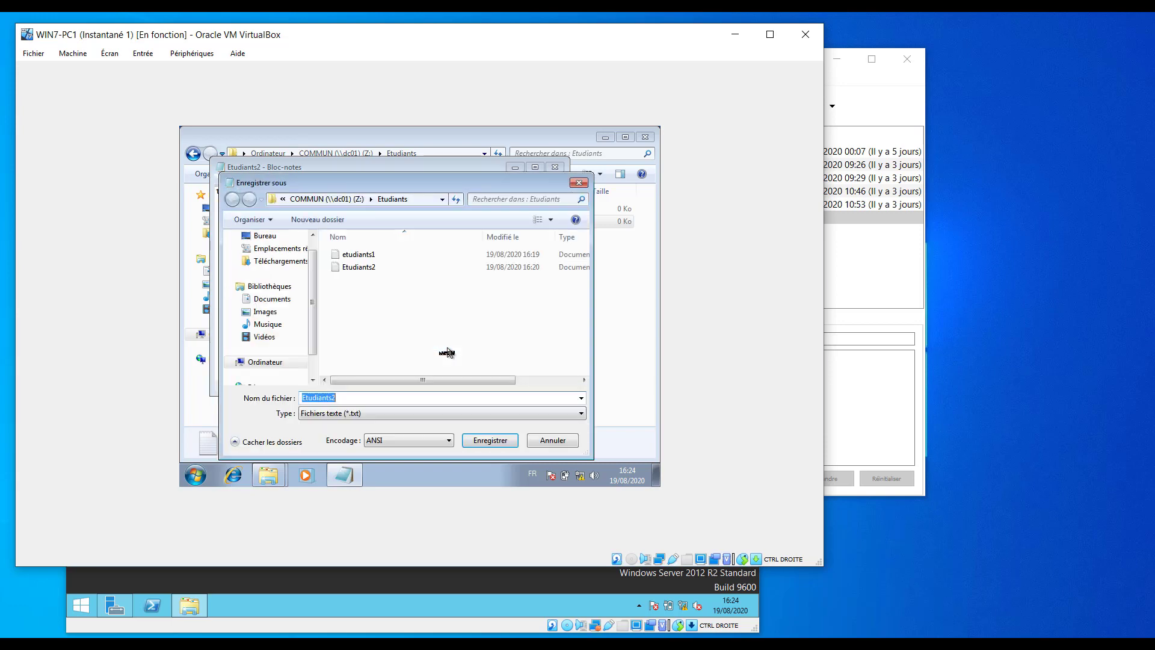
left_click(559, 443)
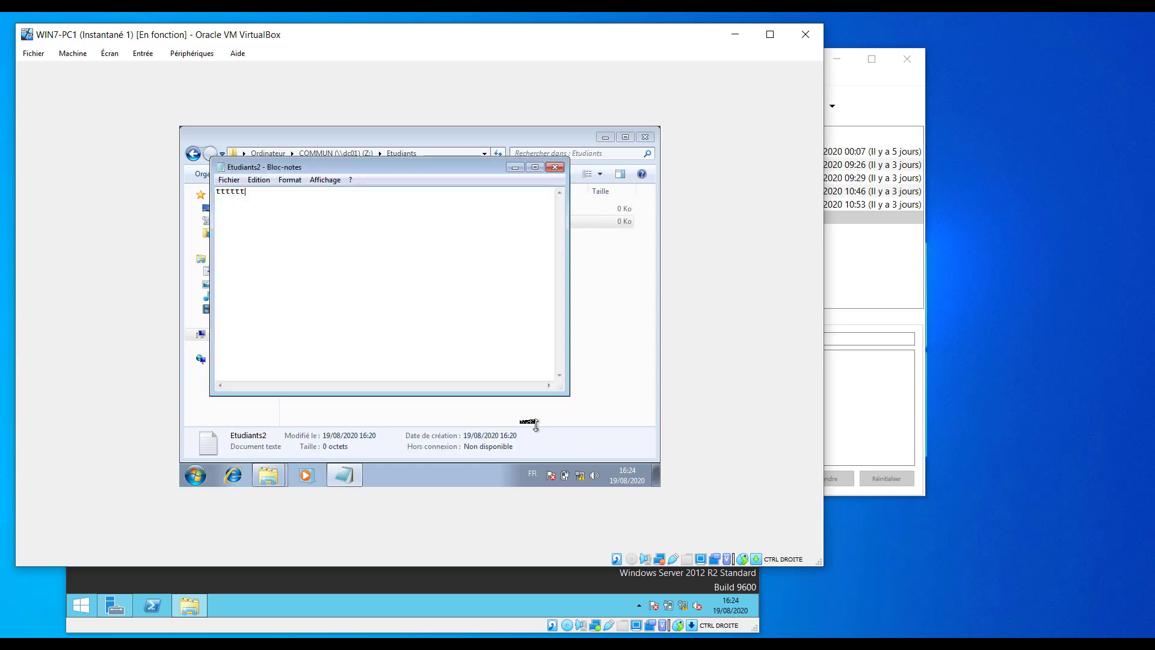
left_click(735, 37)
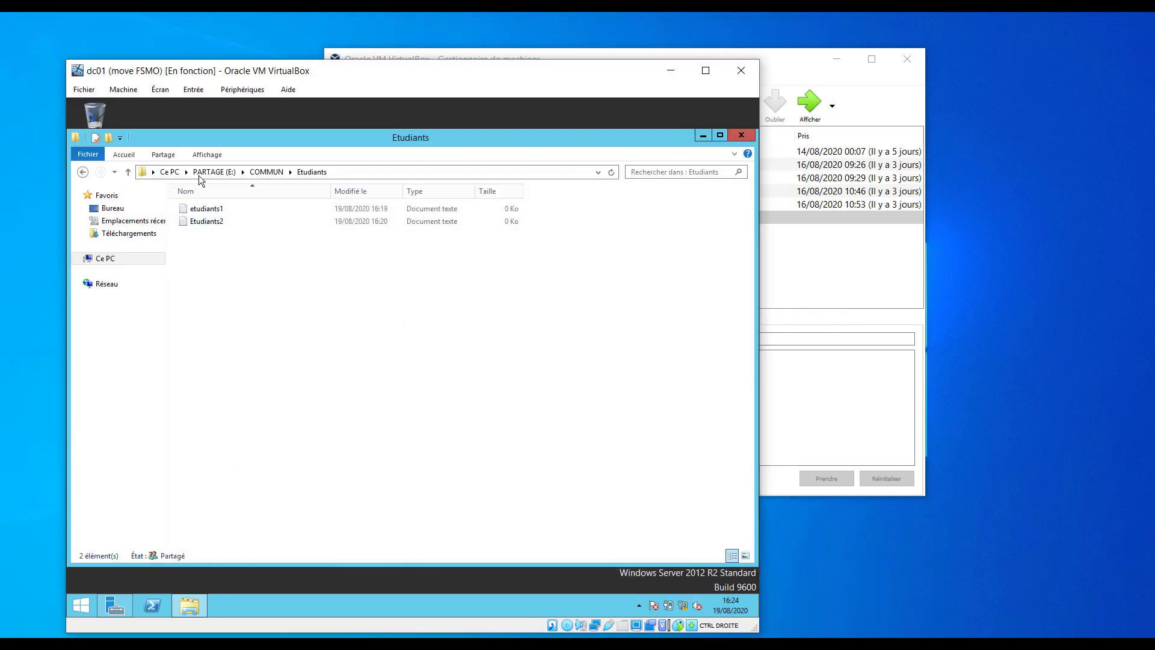
Open etudiants1's Sécurité permissions editor on dc01 and start adding a user.
left_click(202, 215)
right_click(202, 213)
left_click(275, 394)
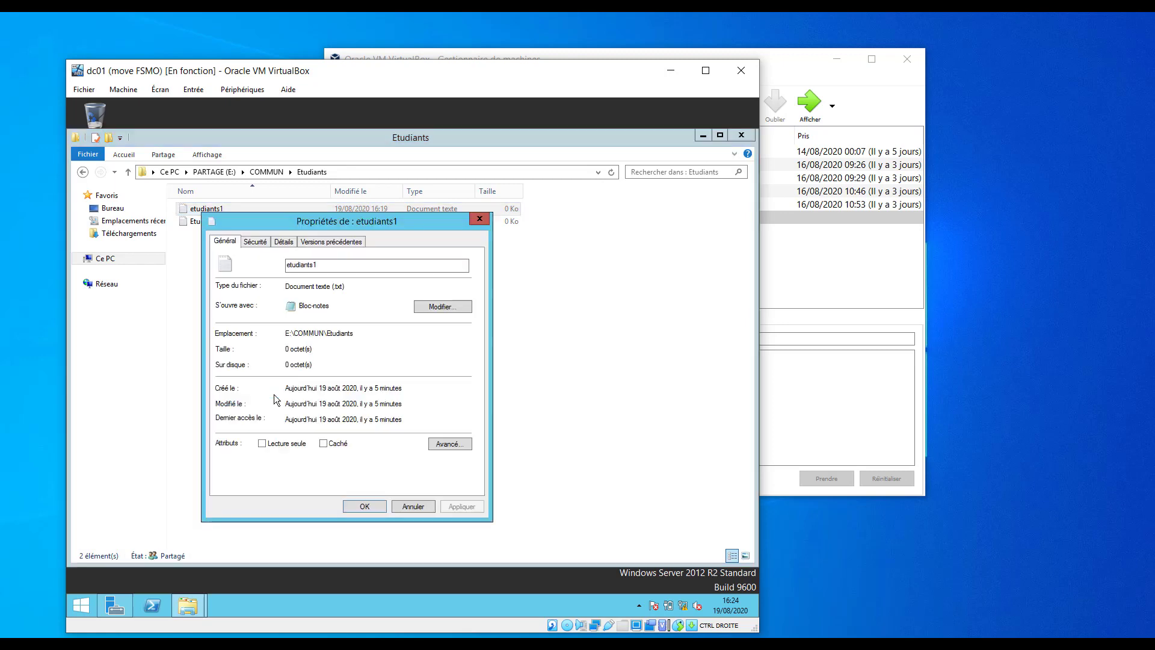
left_click(283, 242)
left_click(256, 241)
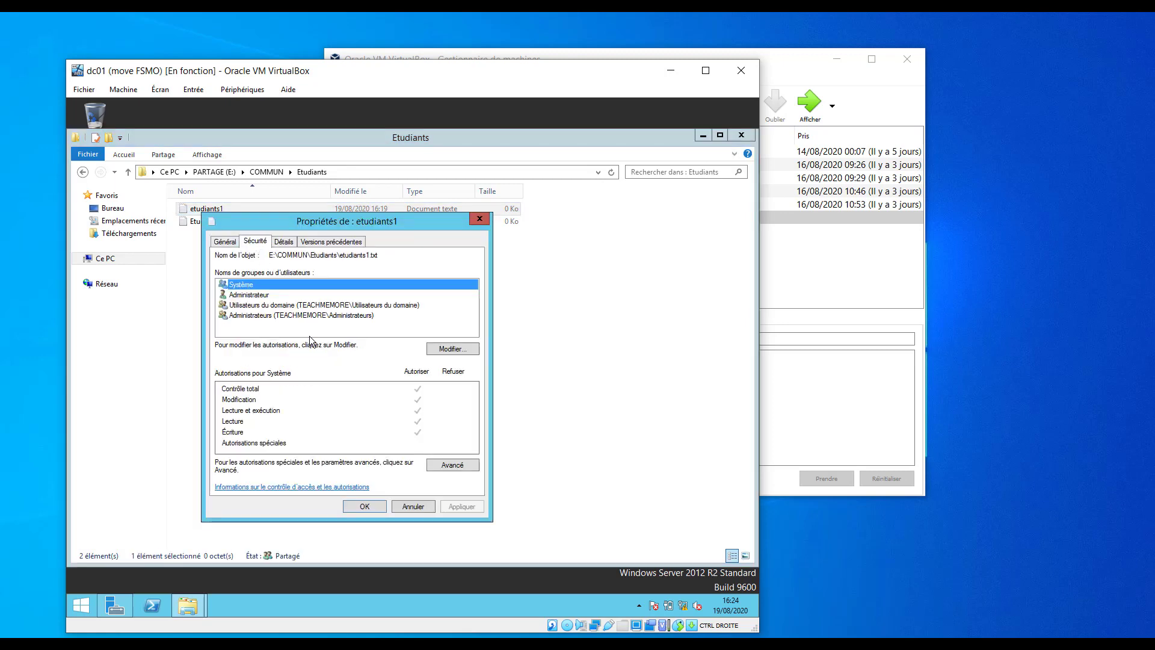
left_click(455, 349)
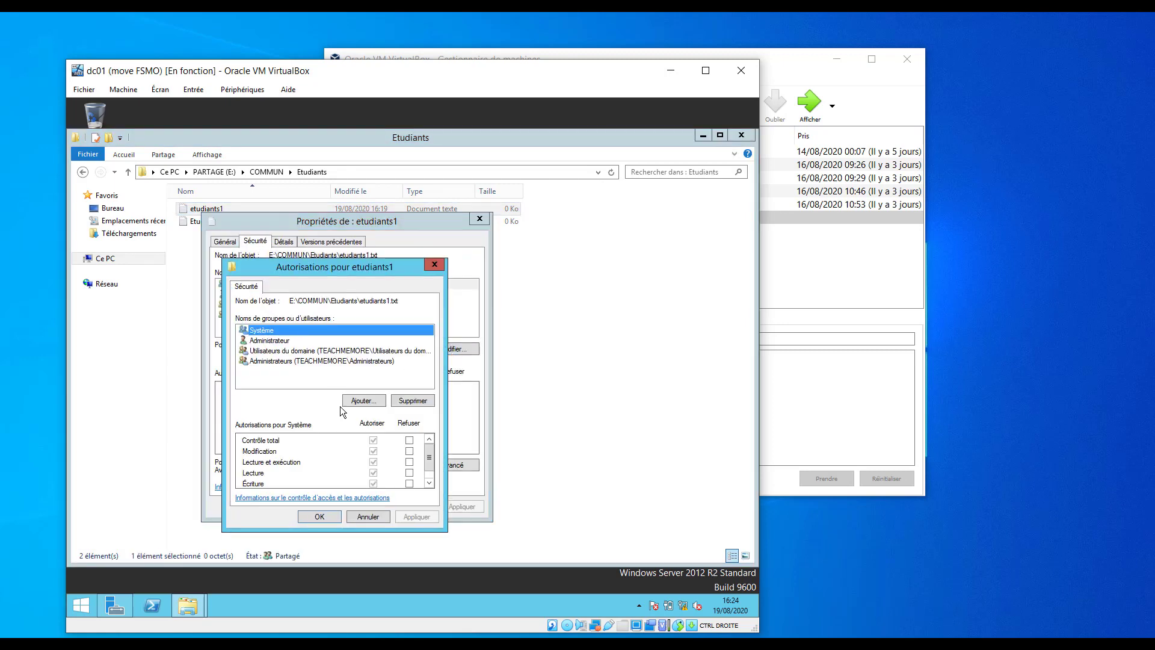
left_click(365, 401)
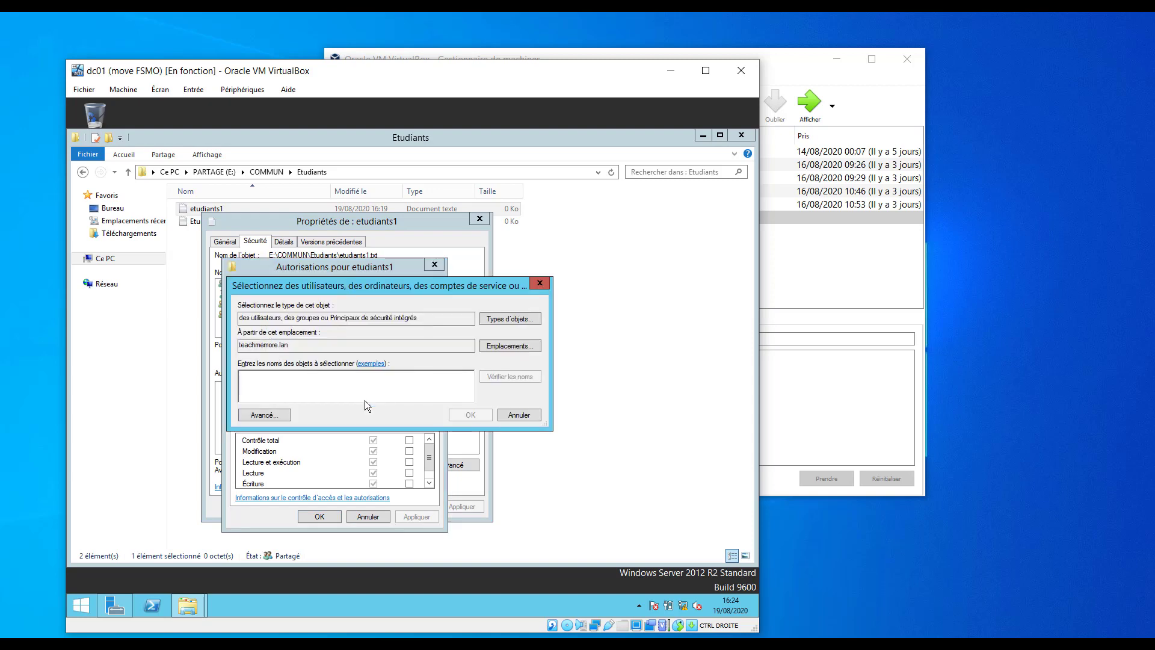
Add the domain user account to etudiants1's permissions after correcting the mistyped name.
type("i")
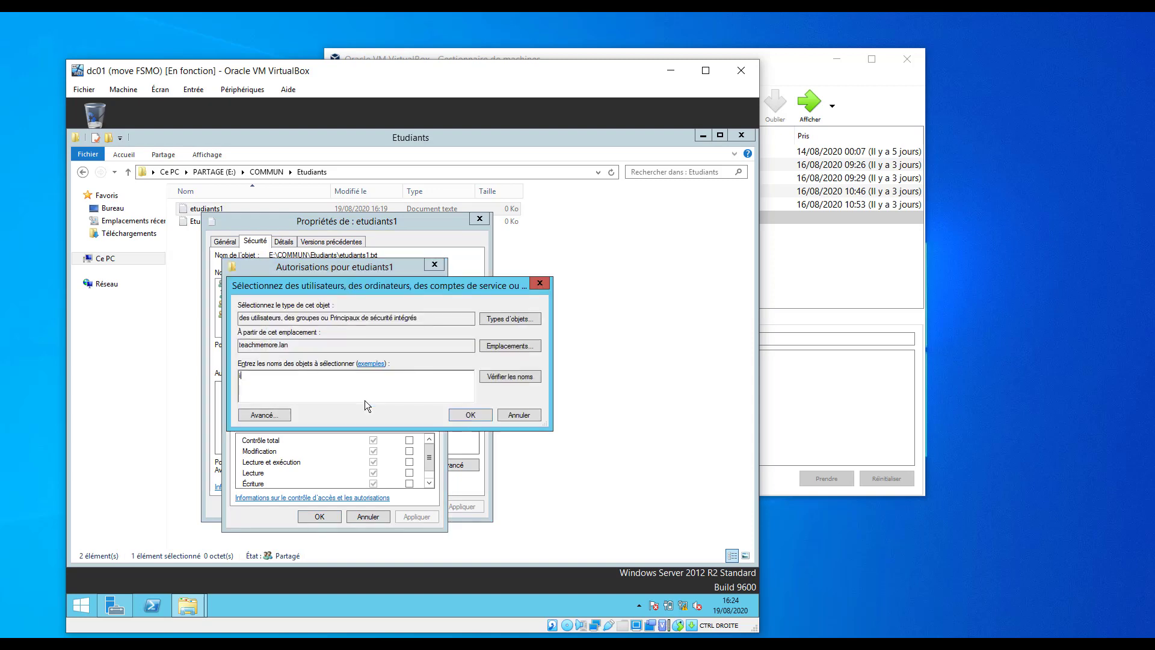
type("tit")
key("BackSpace")
key("BackSpace")
key("BackSpace")
key("BackSpace")
type("iti")
key("BackSpace")
key("BackSpace")
key("BackSpace")
type("ti")
left_click(515, 377)
left_click(487, 479)
key("BackSpace")
key("BackSpace")
key("BackSpace")
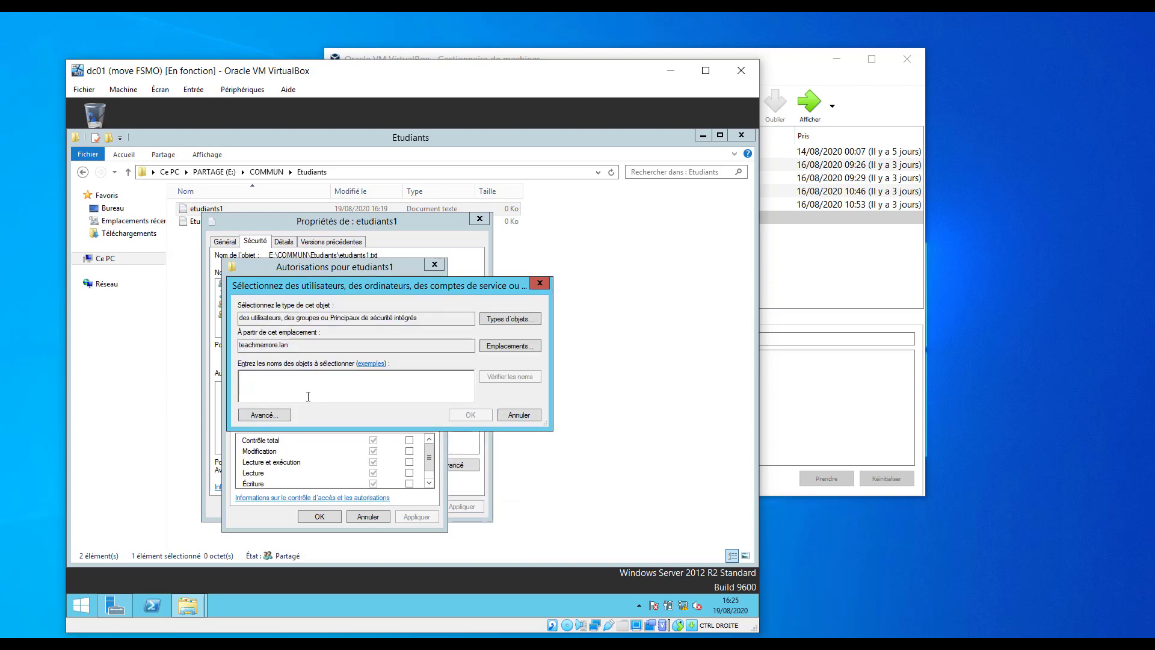
type("toto")
left_click(516, 379)
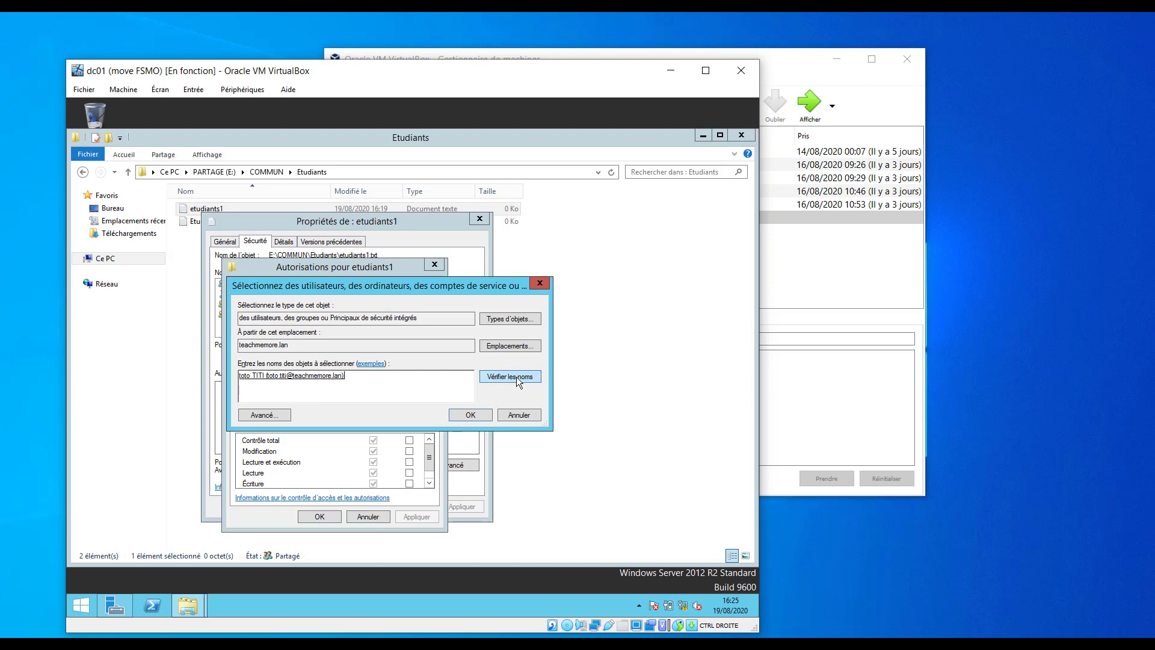
left_click(470, 415)
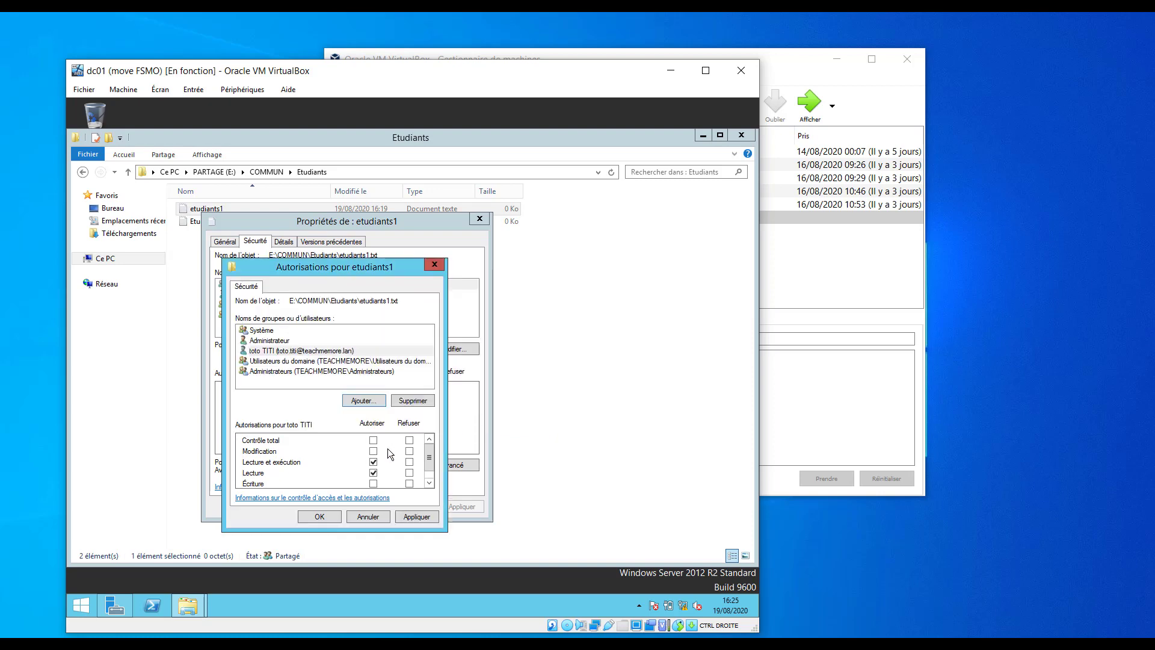
Grant the user Modify on etudiants1 and close the permission and properties dialogs.
left_click(411, 516)
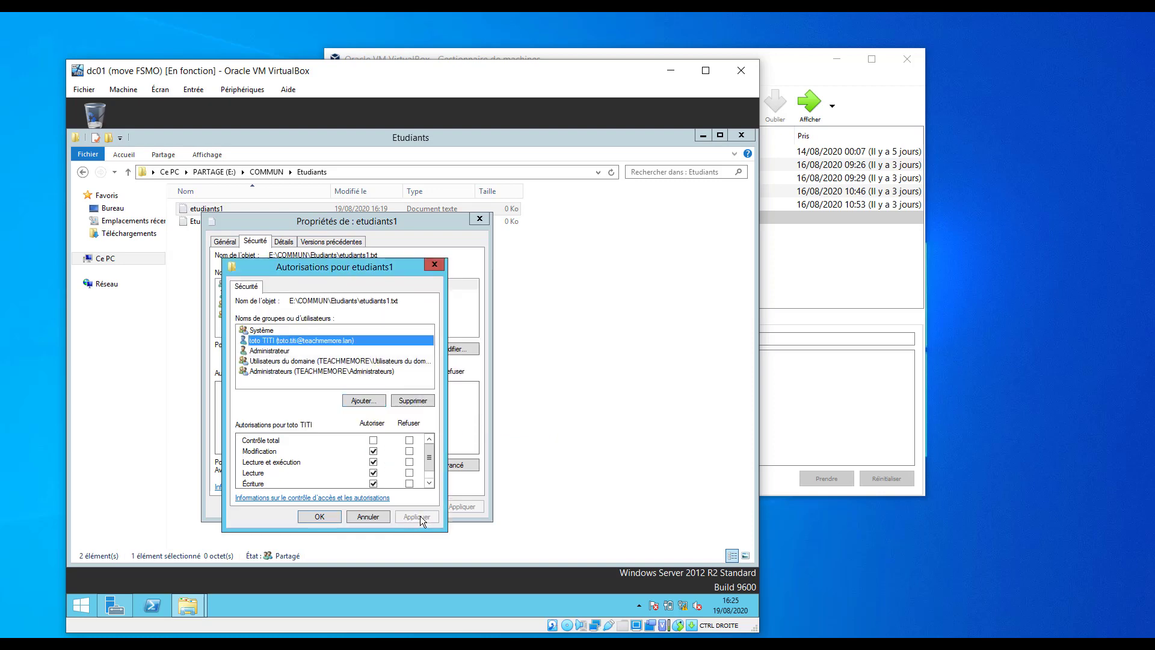
left_click(318, 517)
left_click(381, 507)
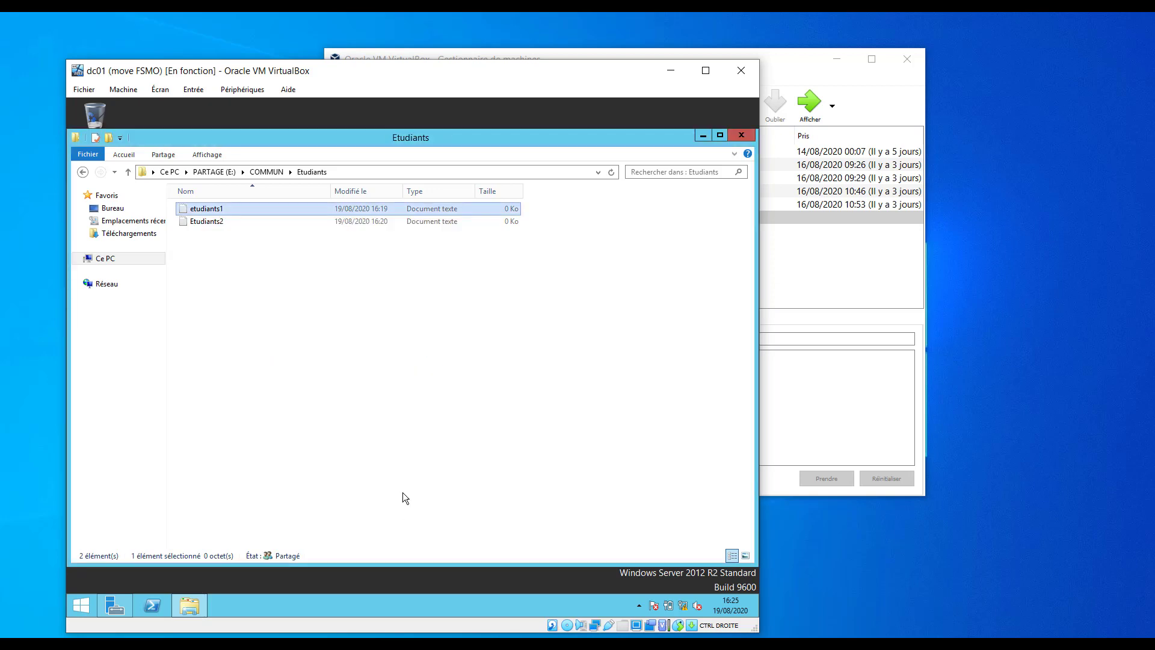
left_click(220, 236)
Reopen etudiants1's Sécurité tab to verify the user's Modification, Lecture and Écriture rights.
right_click(201, 210)
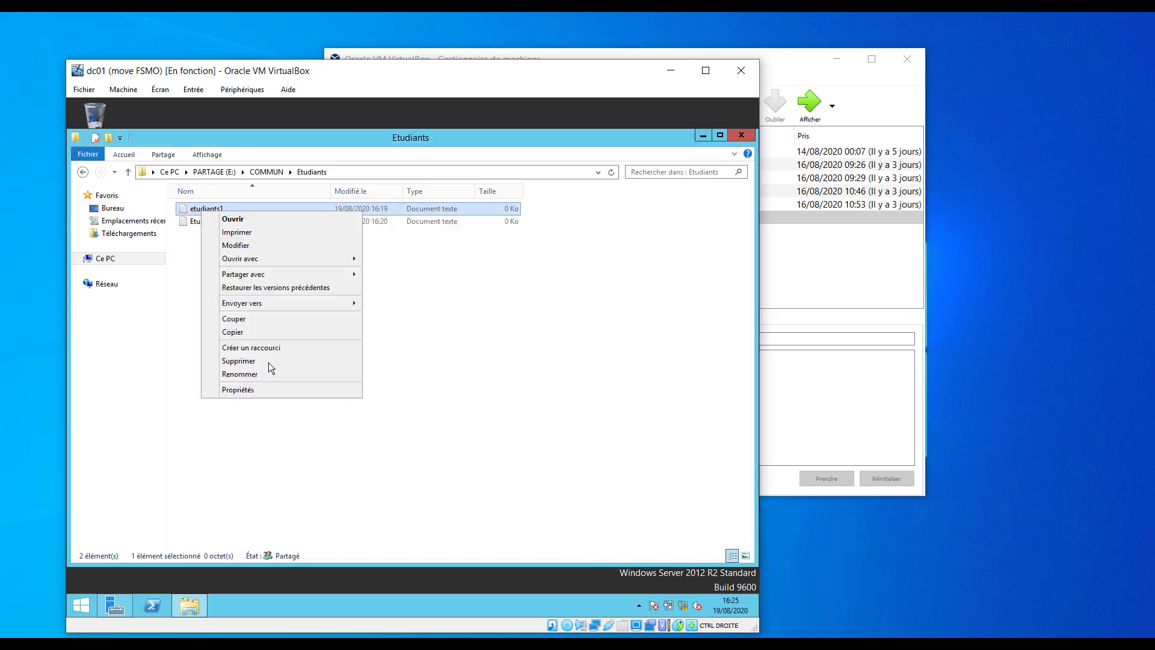
left_click(266, 389)
left_click(255, 240)
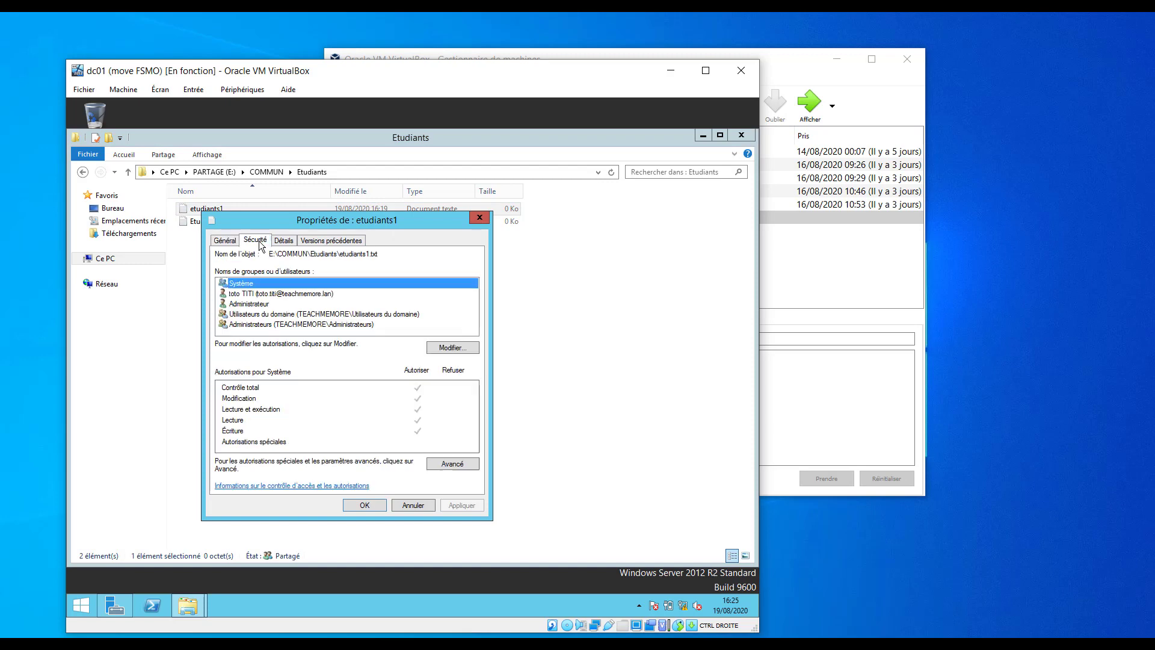
left_click(307, 294)
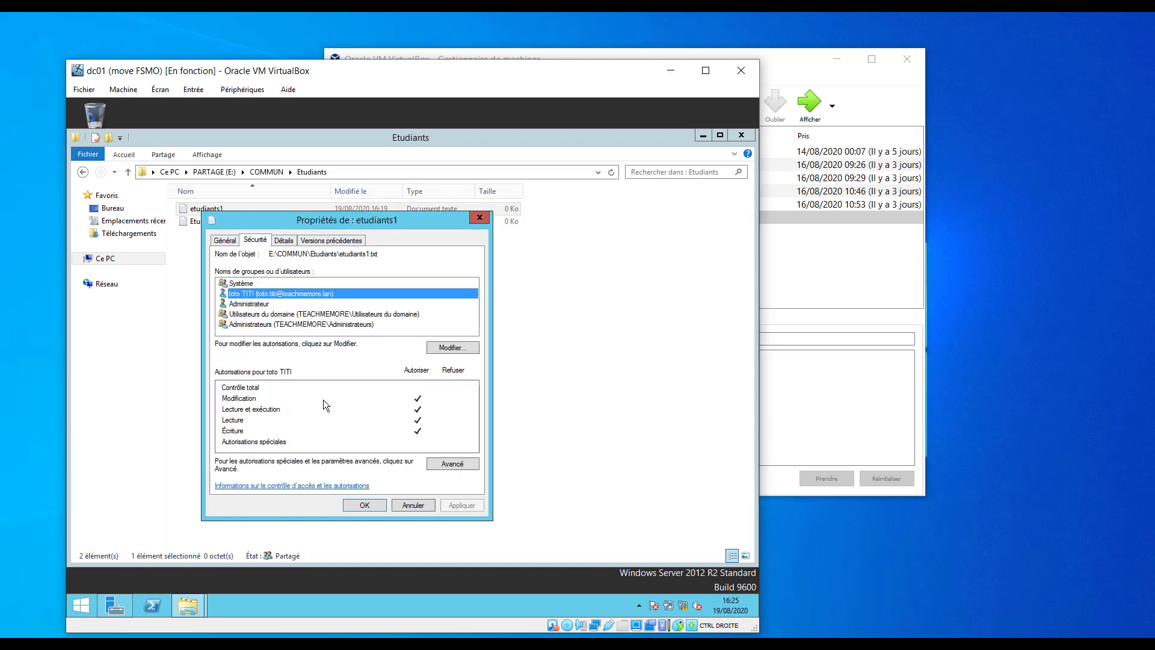
left_click(413, 505)
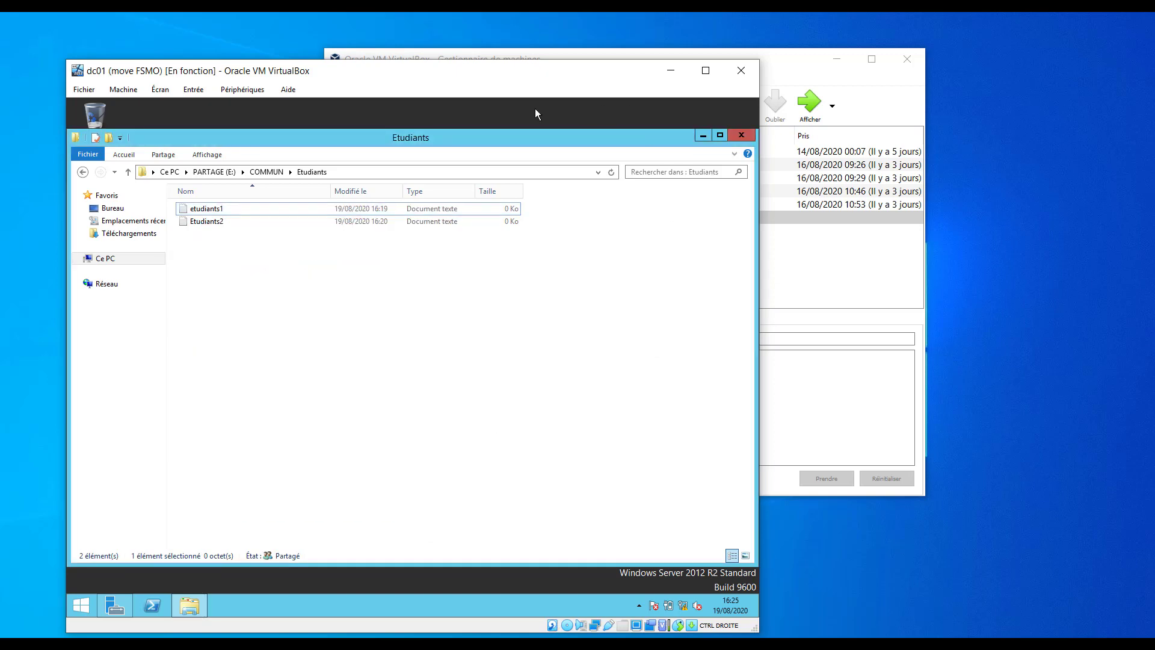
Minimize the server's Etudiants folder and bring the WIN7-PC1 machine to the front.
left_click(694, 138)
left_click(702, 136)
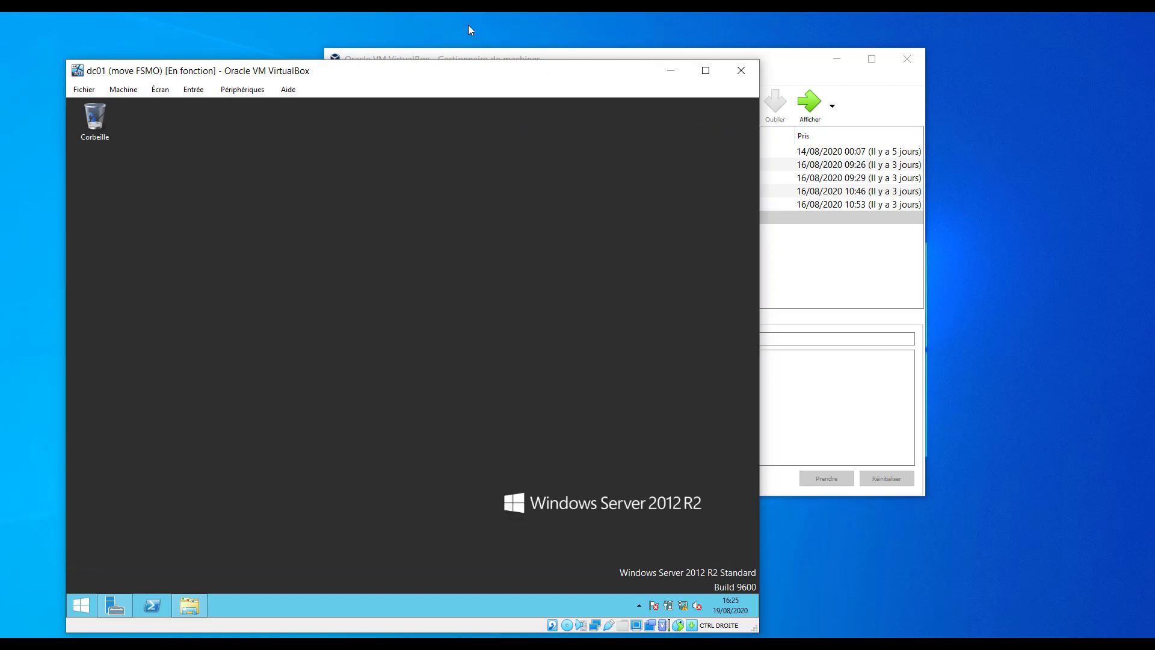
mouse_move(573, 643)
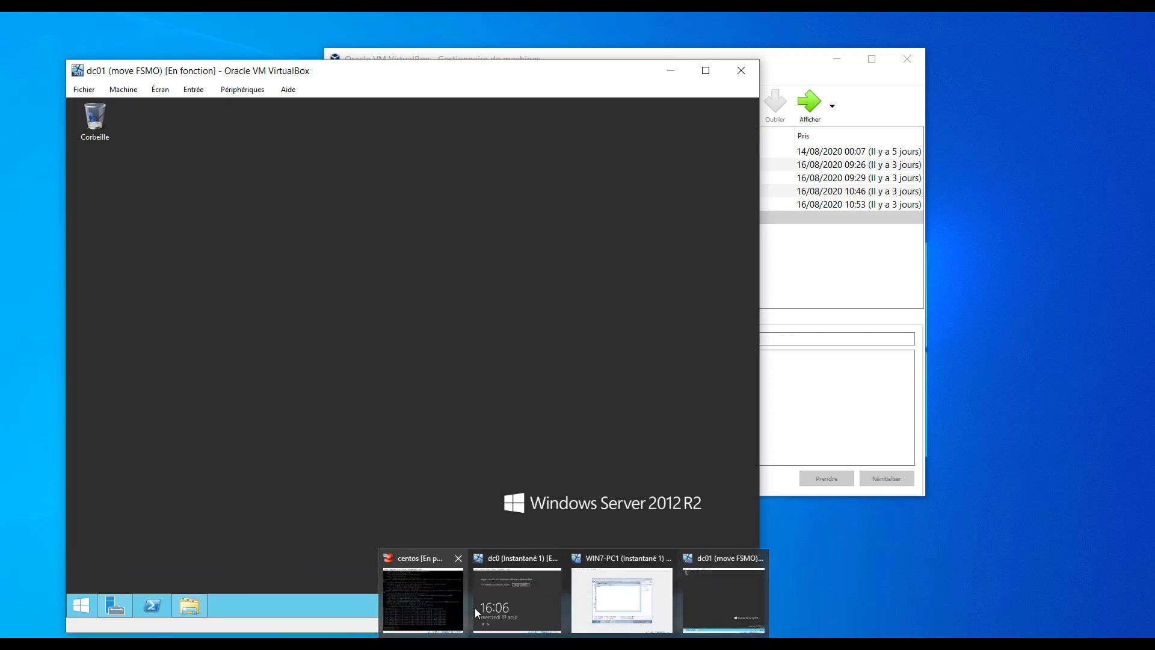
left_click(616, 613)
mouse_move(614, 640)
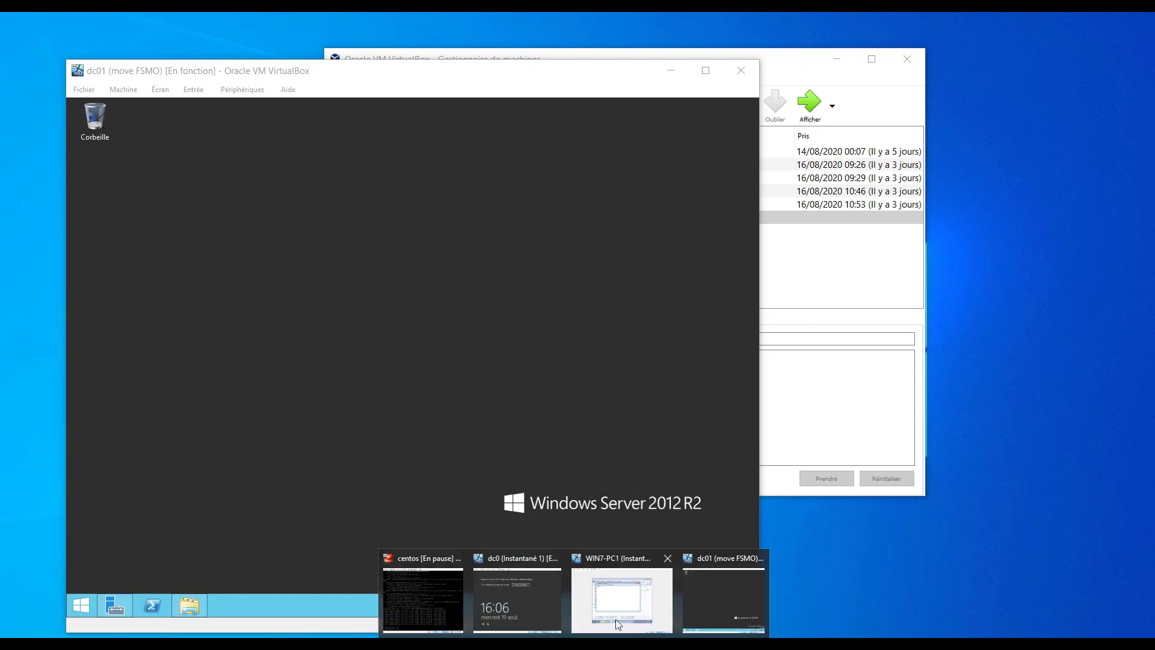
left_click(622, 611)
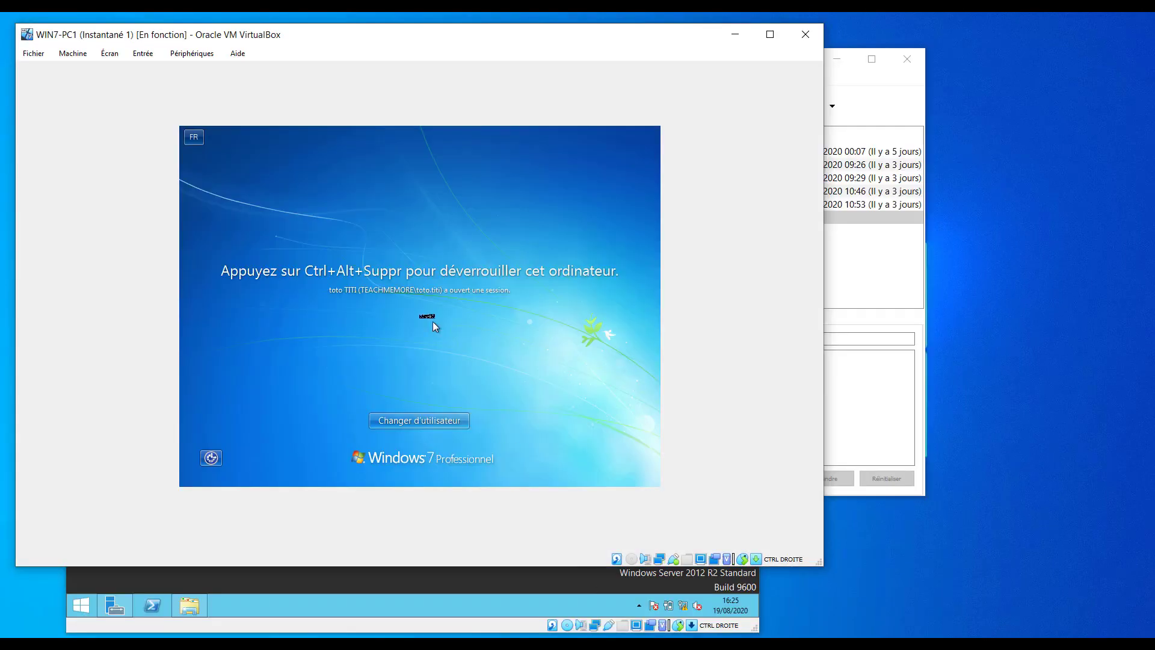
Send Ctrl-Alt-Del and enter the domain user's password to unlock WIN7-PC1.
left_click(143, 53)
mouse_move(174, 77)
left_click(315, 109)
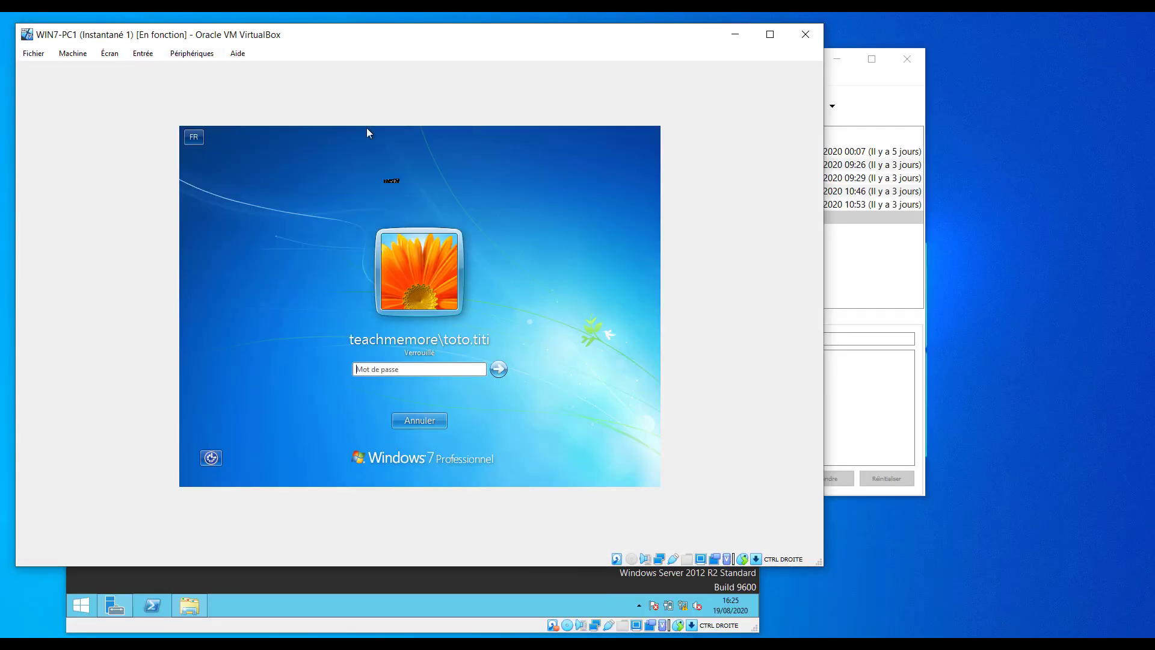
left_click(421, 370)
key("BackSpace")
key("BackSpace")
key("BackSpace")
key("BackSpace")
key("BackSpace")
type("P")
left_click(501, 372)
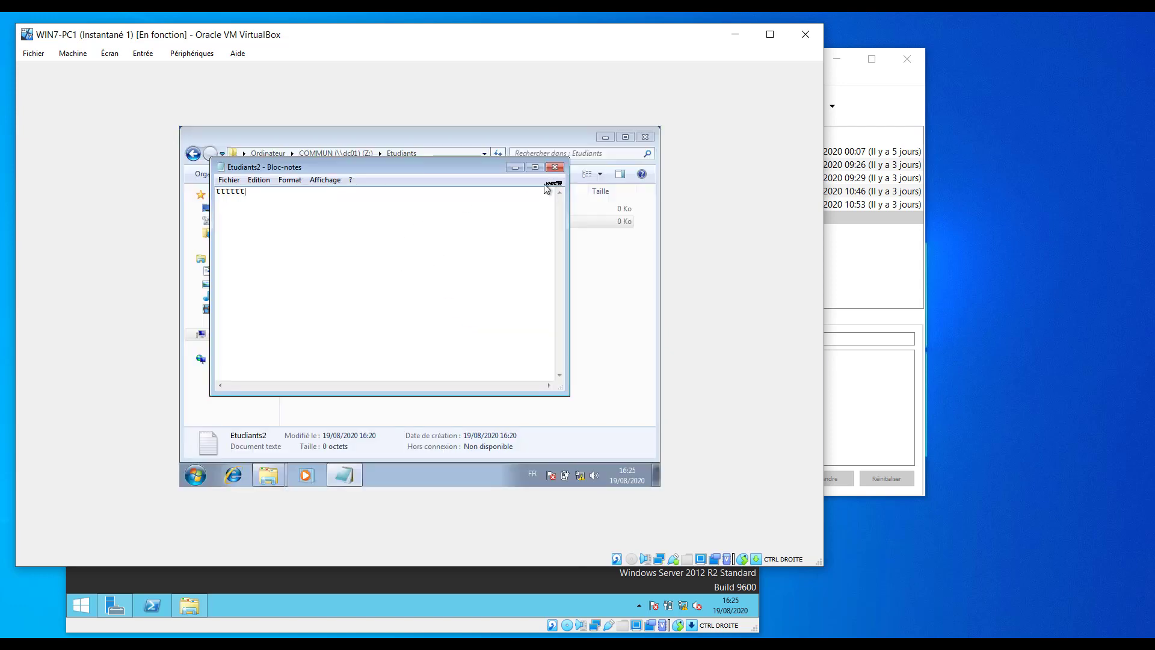
Close Etudiants2 in Notepad with Ne pas enregistrer and select etudiants1 in Z:\Etudiants.
left_click(554, 166)
left_click(431, 308)
left_click(431, 313)
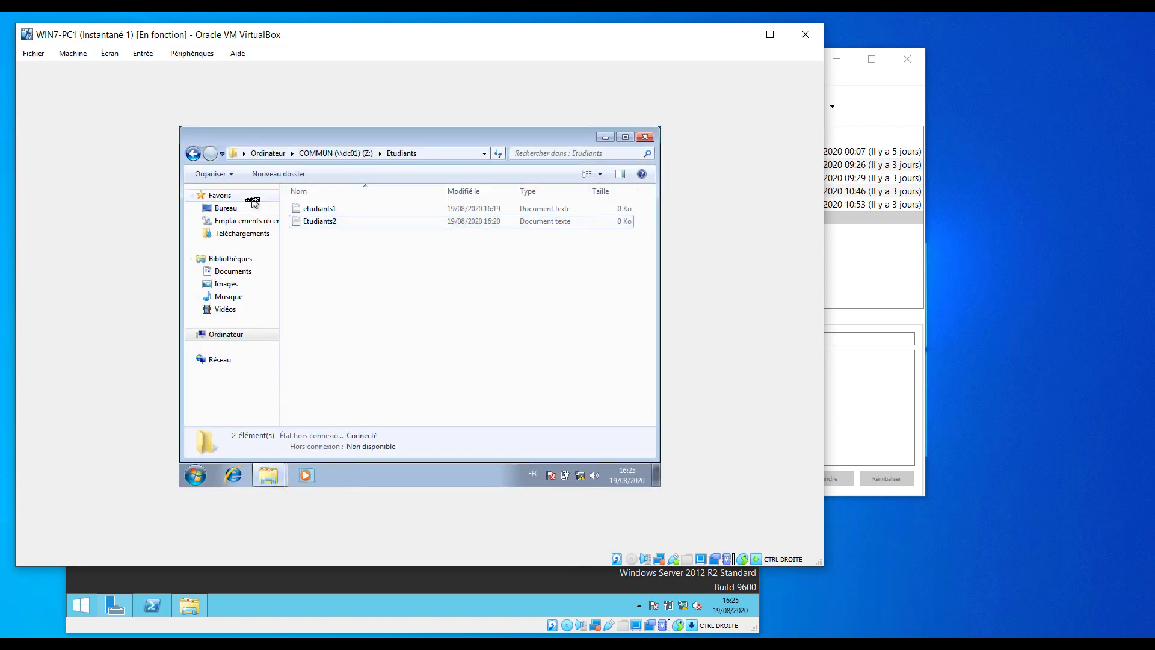
left_click(319, 209)
left_click(419, 583)
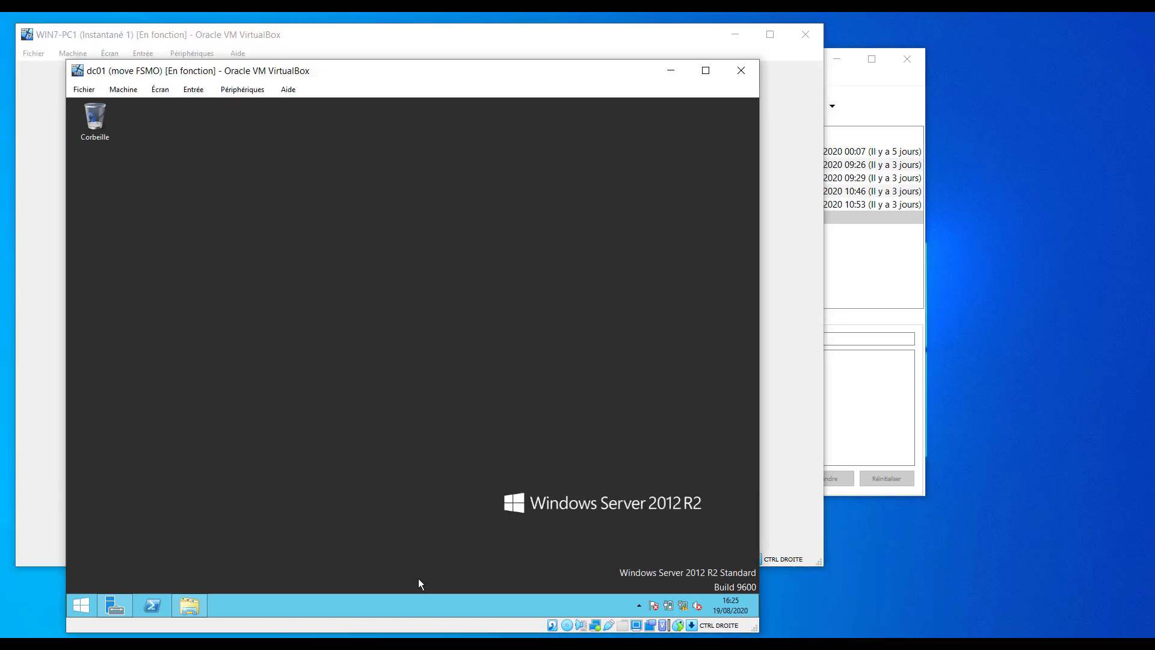
left_click(178, 601)
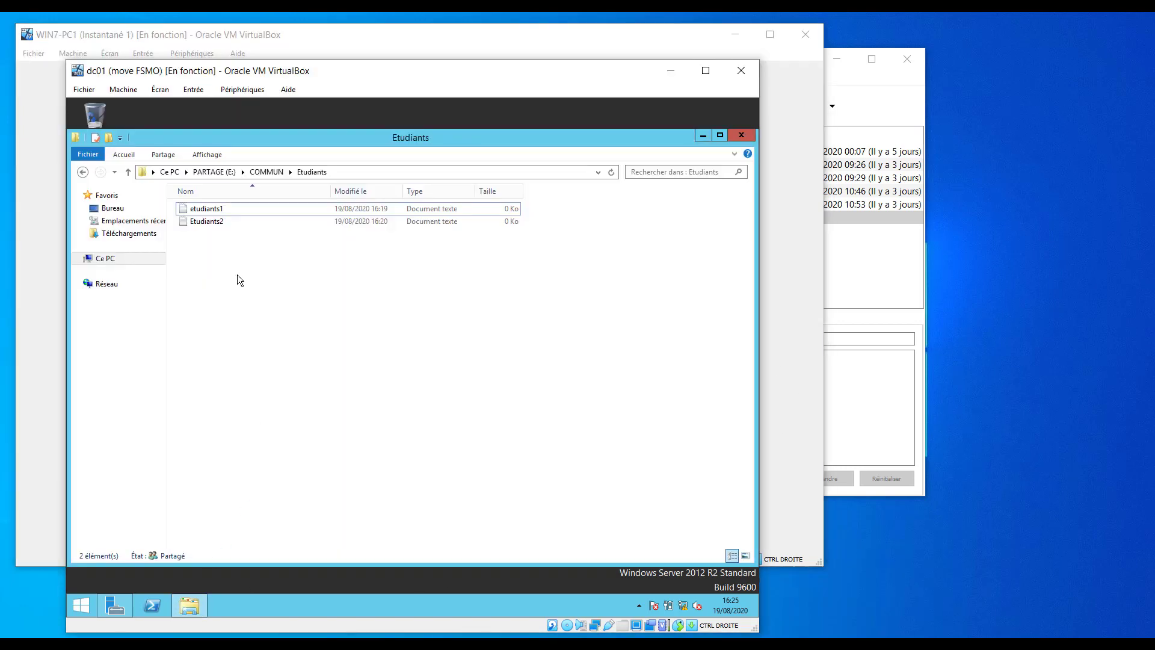
left_click(617, 48)
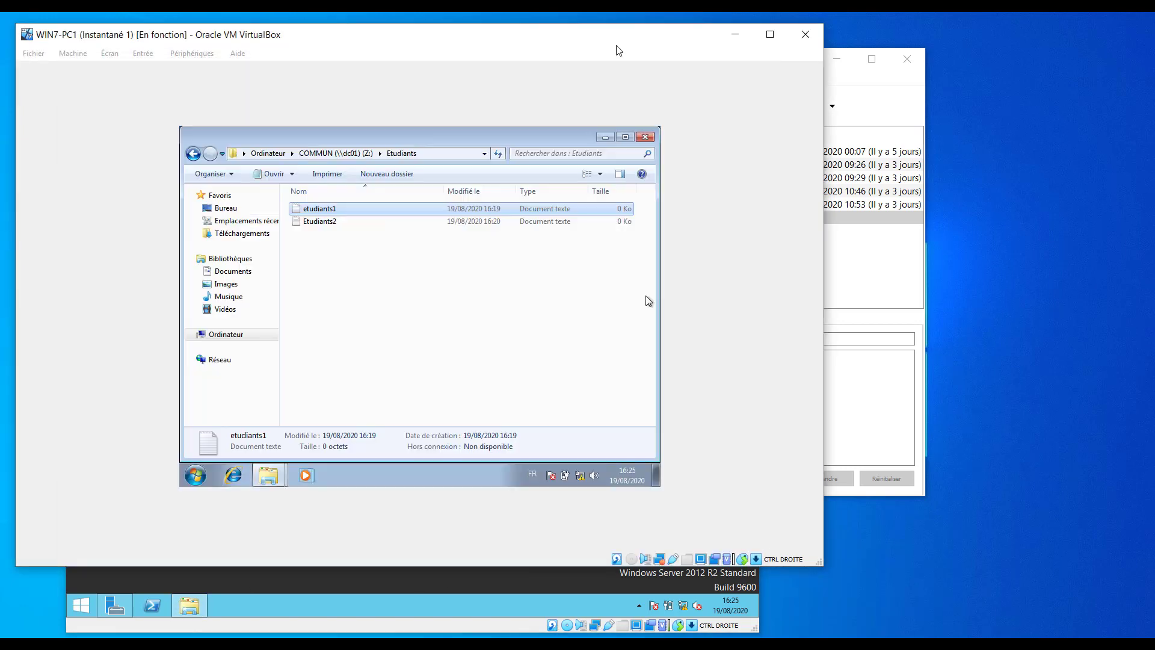
Type 'frrrt' into etudiants1, save it successfully, and reopen it to check.
left_click(387, 252)
double_click(317, 207)
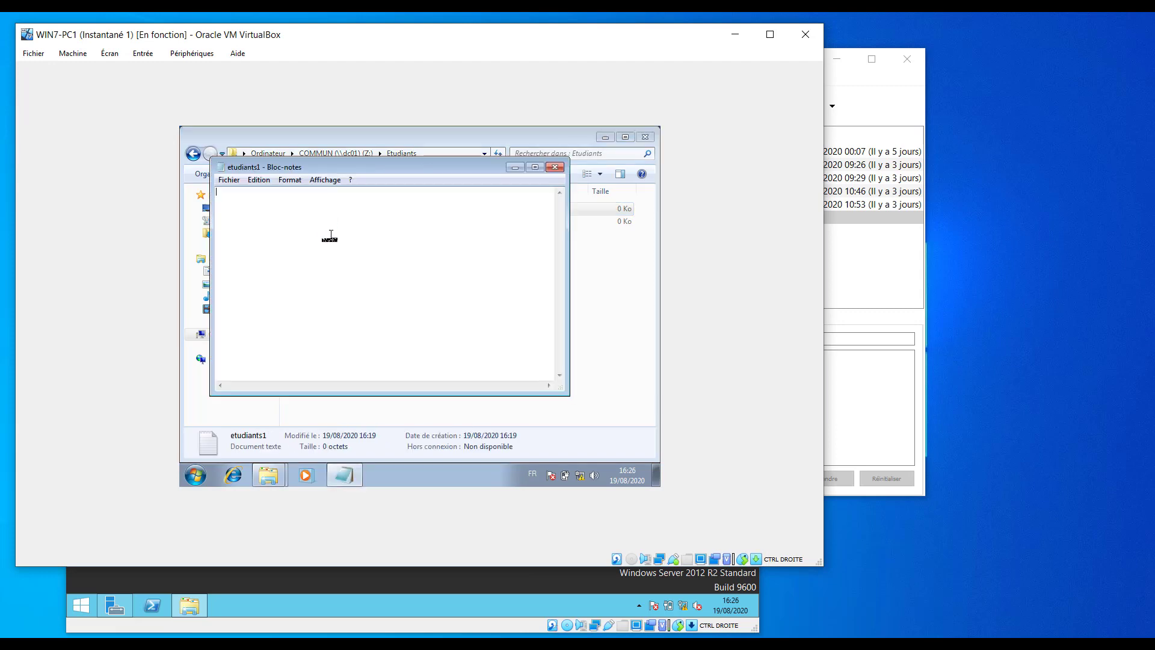
type("frrrttt")
left_click(554, 167)
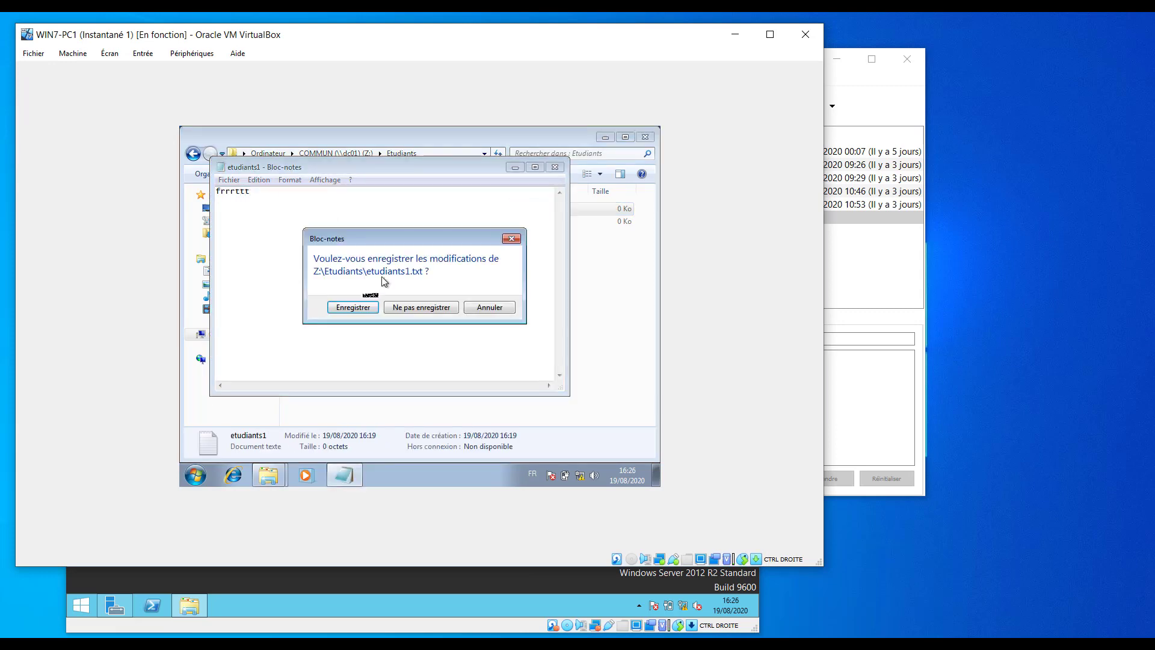
left_click(362, 311)
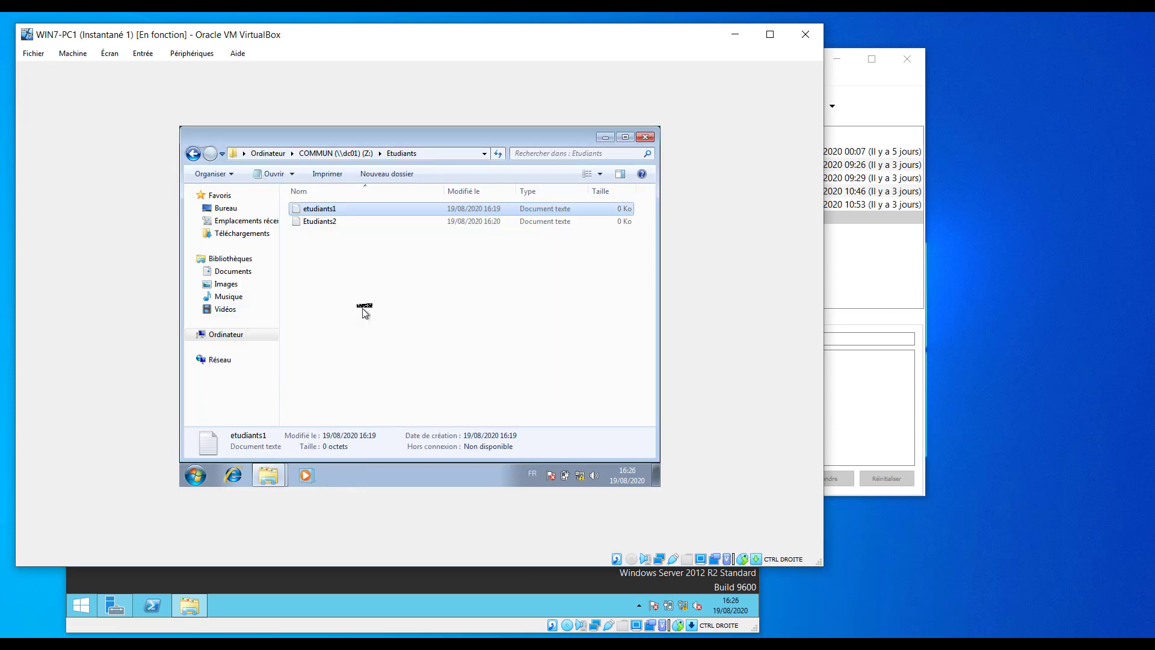
double_click(322, 209)
left_click(554, 166)
left_click(550, 320)
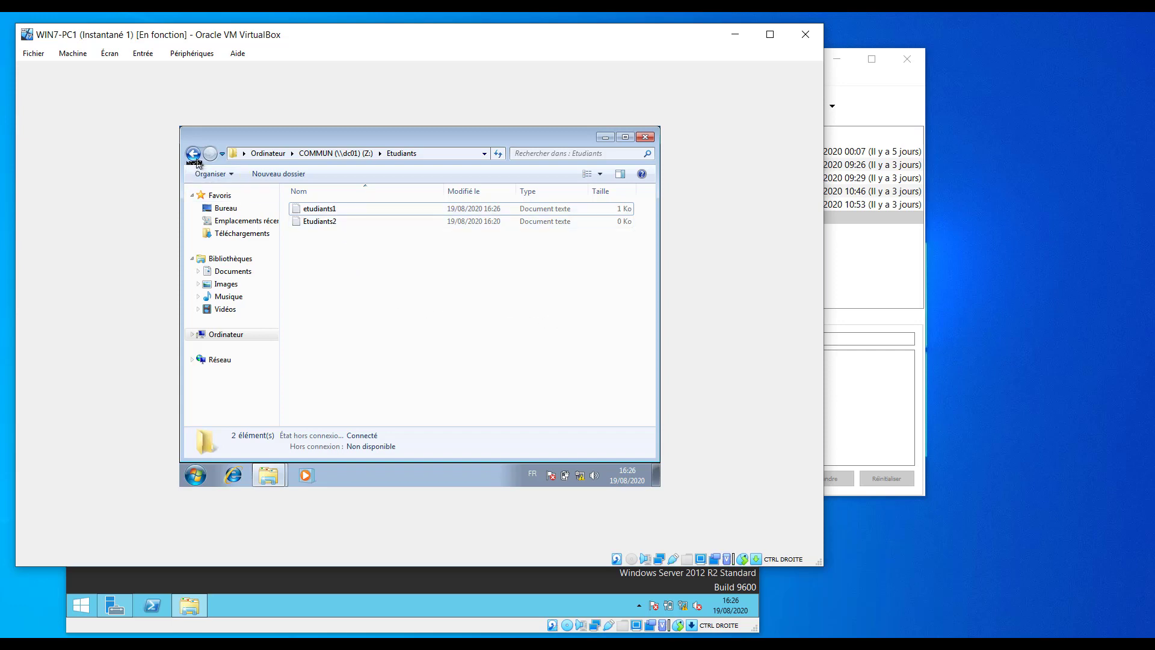
Type 'ffff' into Etudiants2, see the save refused, and close it without saving.
double_click(330, 221)
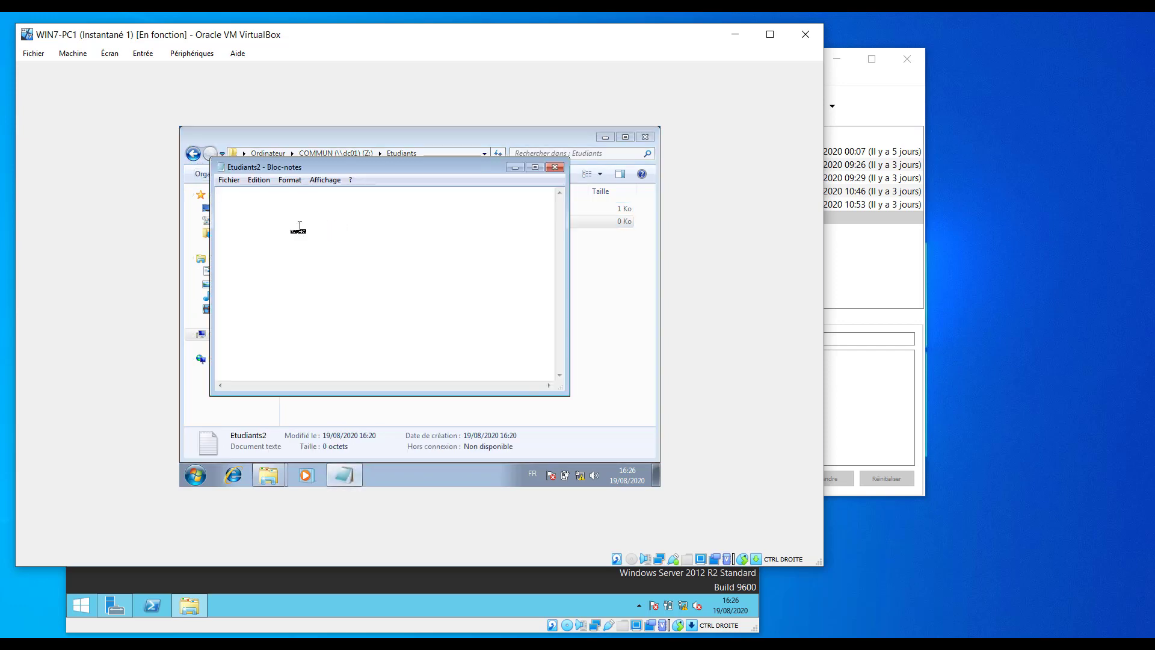
type("ffff")
left_click(555, 167)
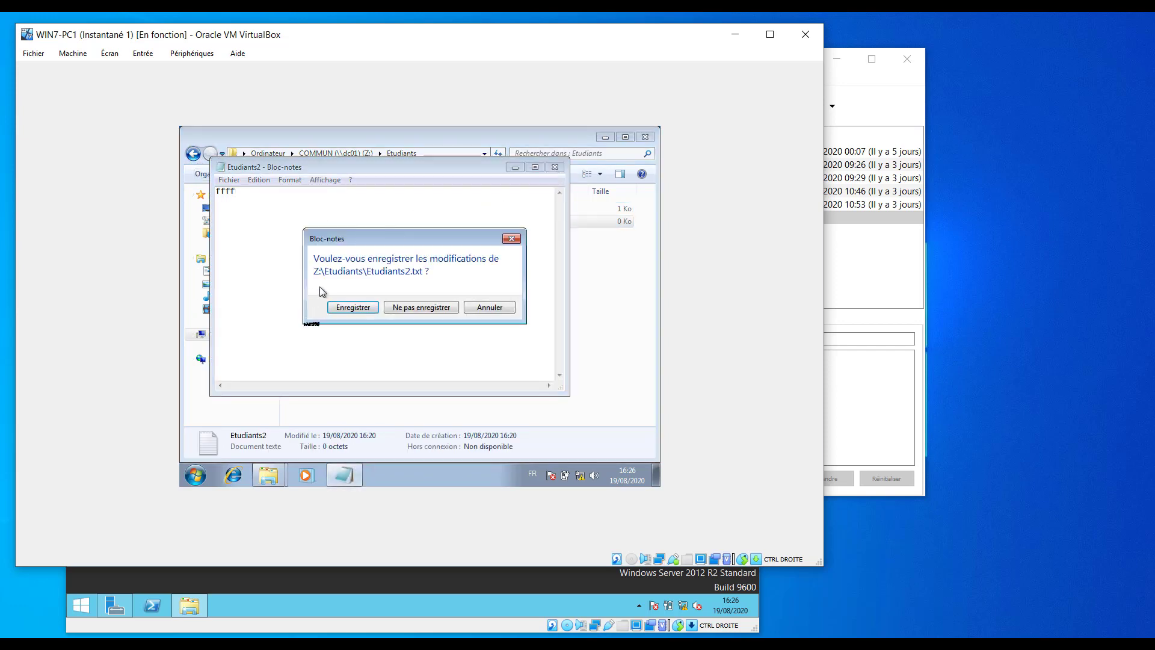
left_click(347, 312)
left_click(490, 441)
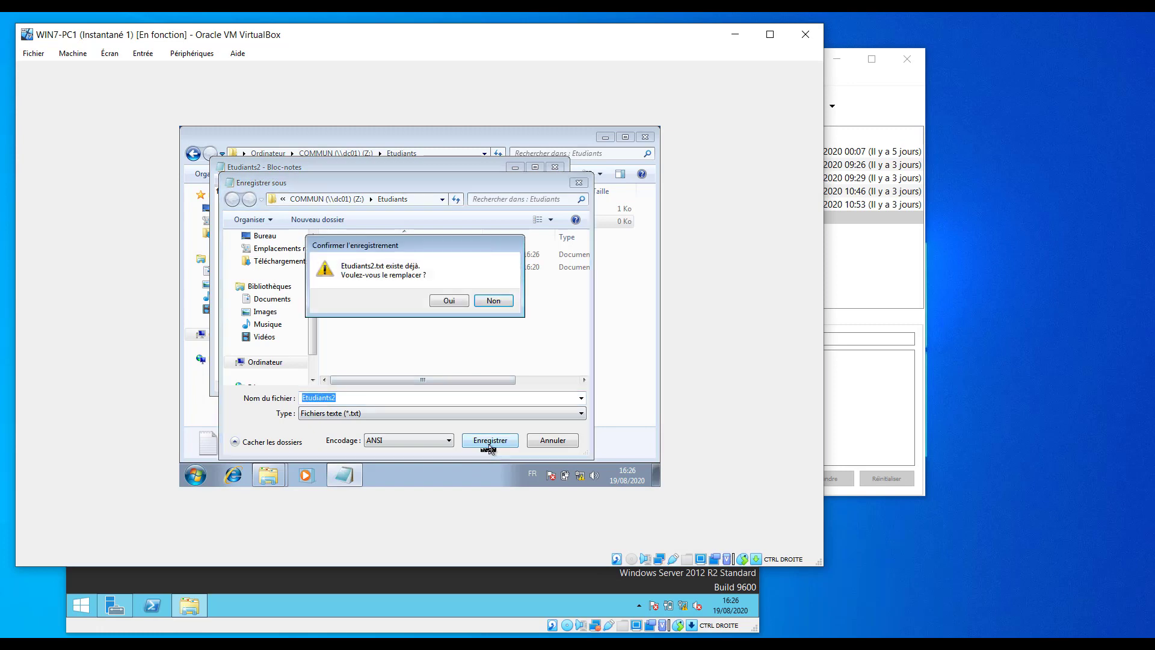
left_click(450, 301)
left_click(446, 343)
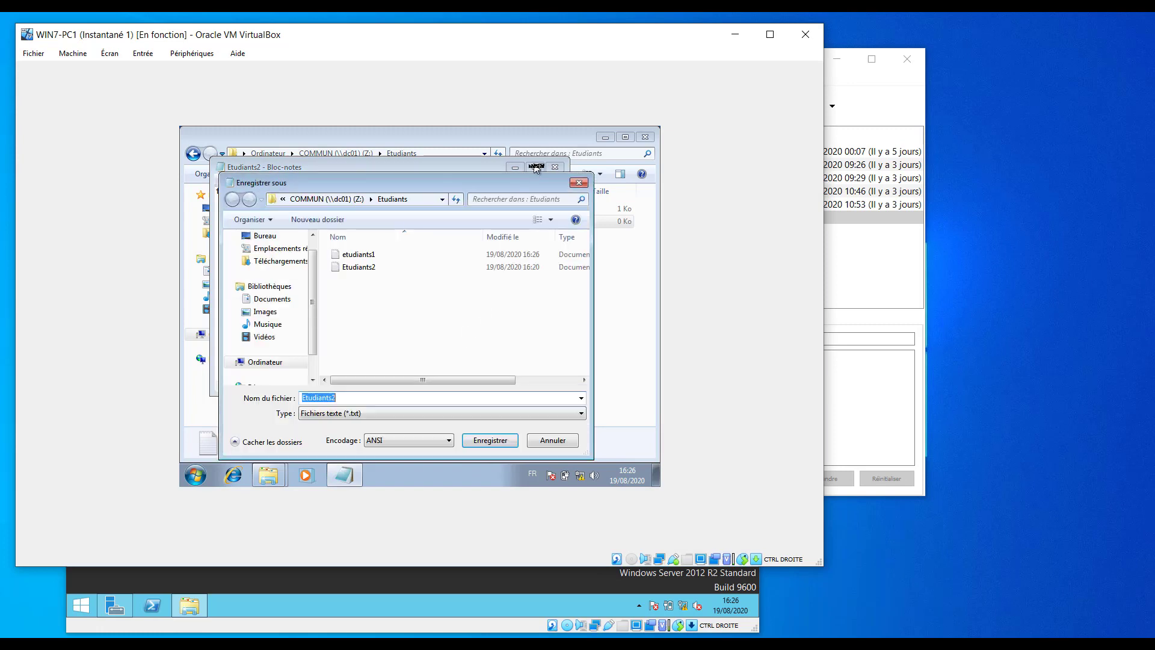
left_click(579, 184)
left_click(554, 167)
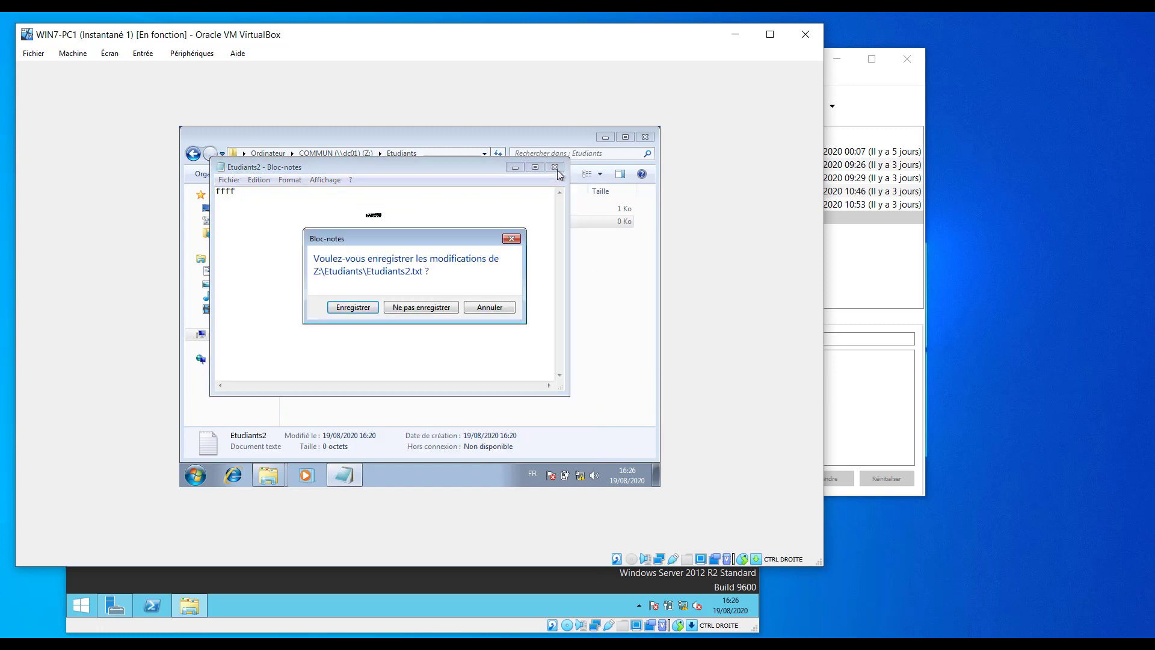
left_click(418, 311)
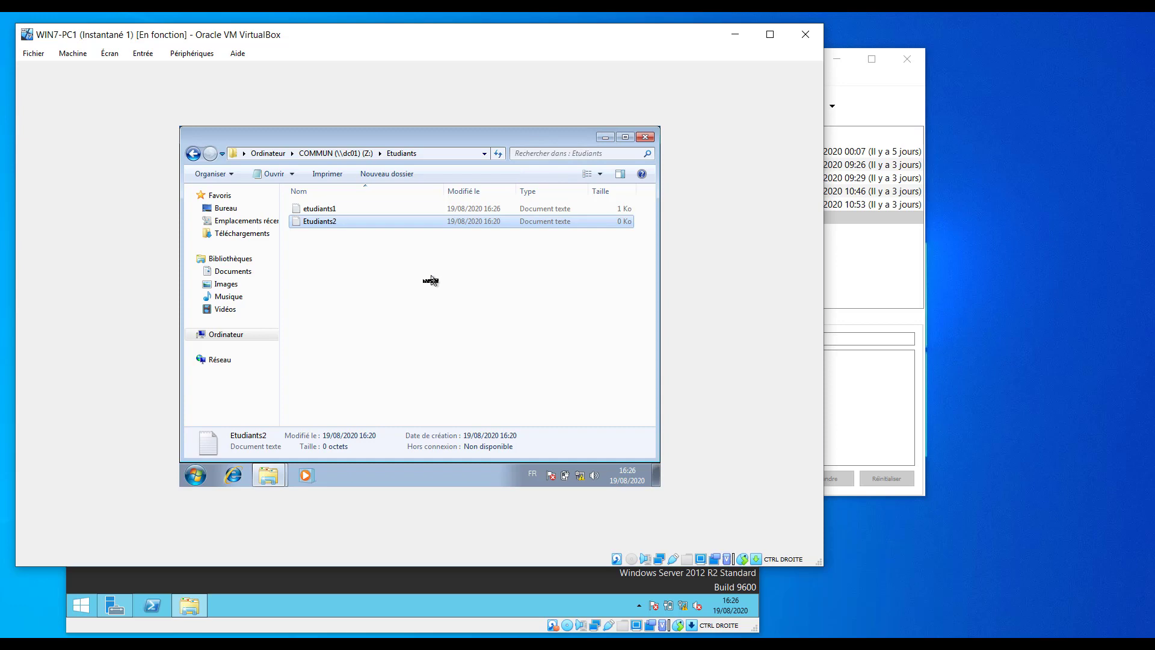
Minimise the Etudiants and Ordinateur windows on WIN7-PC1 and bring the VirtualBox Manager forward.
left_click(411, 323)
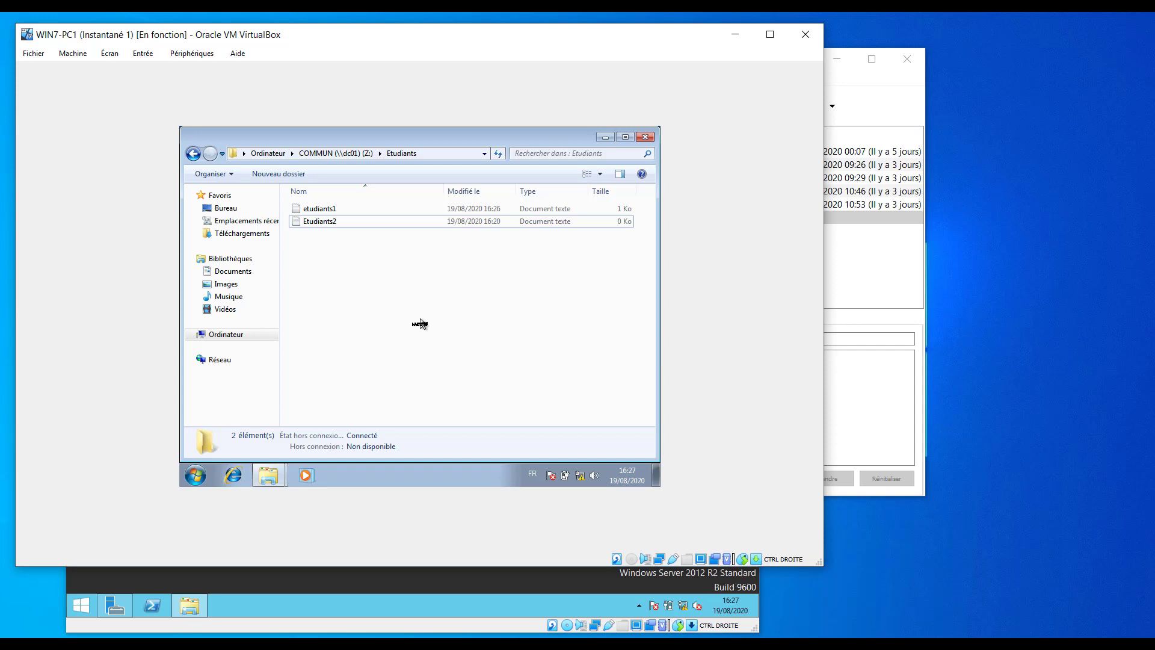
left_click(604, 140)
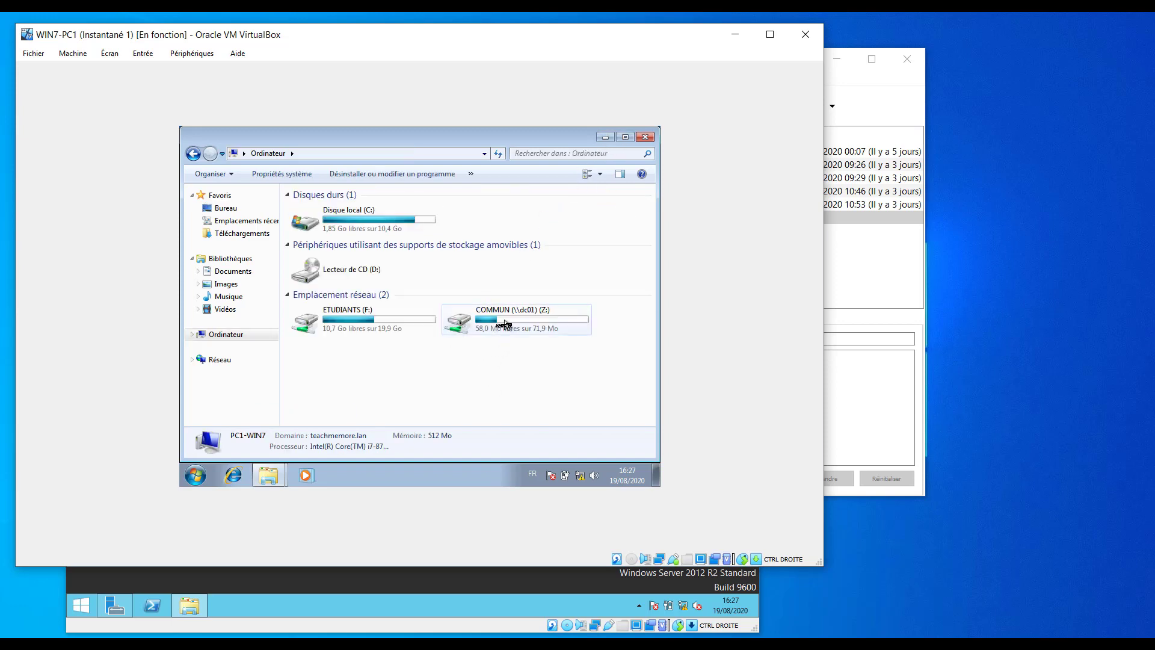
left_click(504, 322)
left_click(456, 353)
left_click(605, 140)
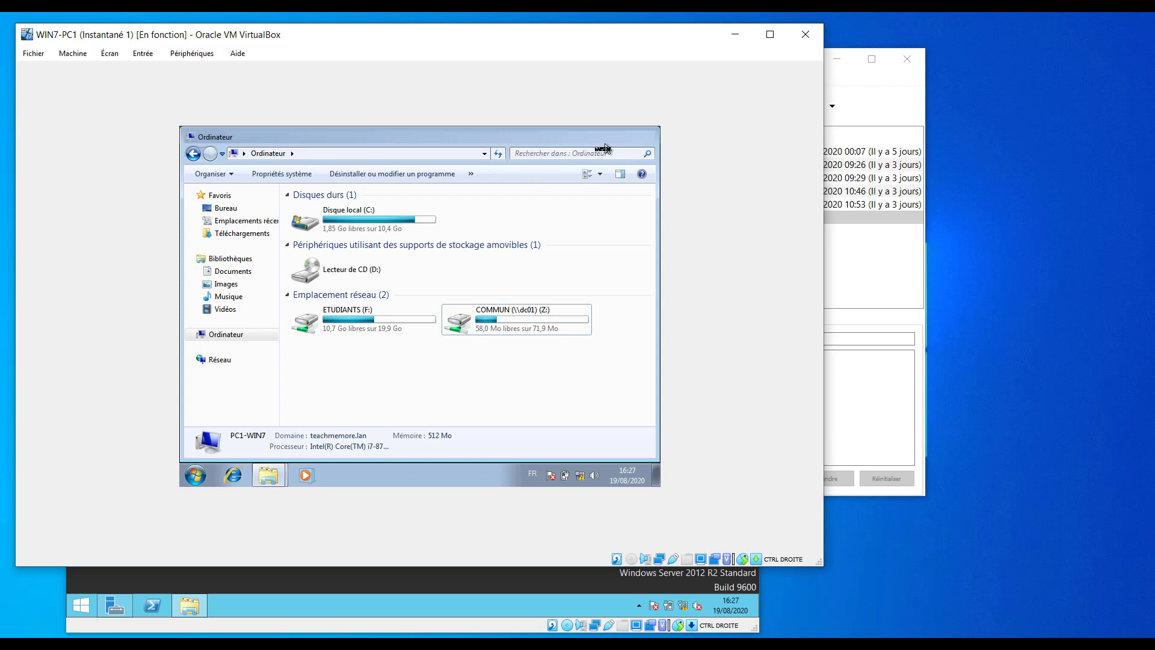
left_click(876, 410)
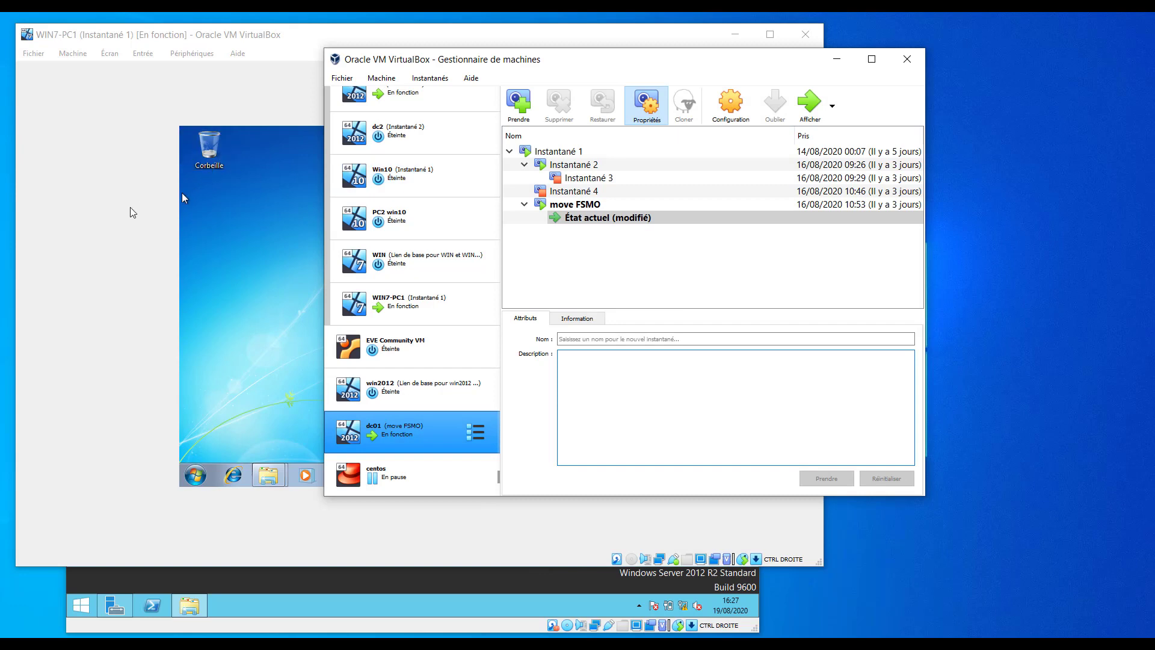
On dc01, maximise Server Manager and launch Utilisateurs et ordinateurs Active Directory from Outils.
left_click(122, 245)
left_click(406, 576)
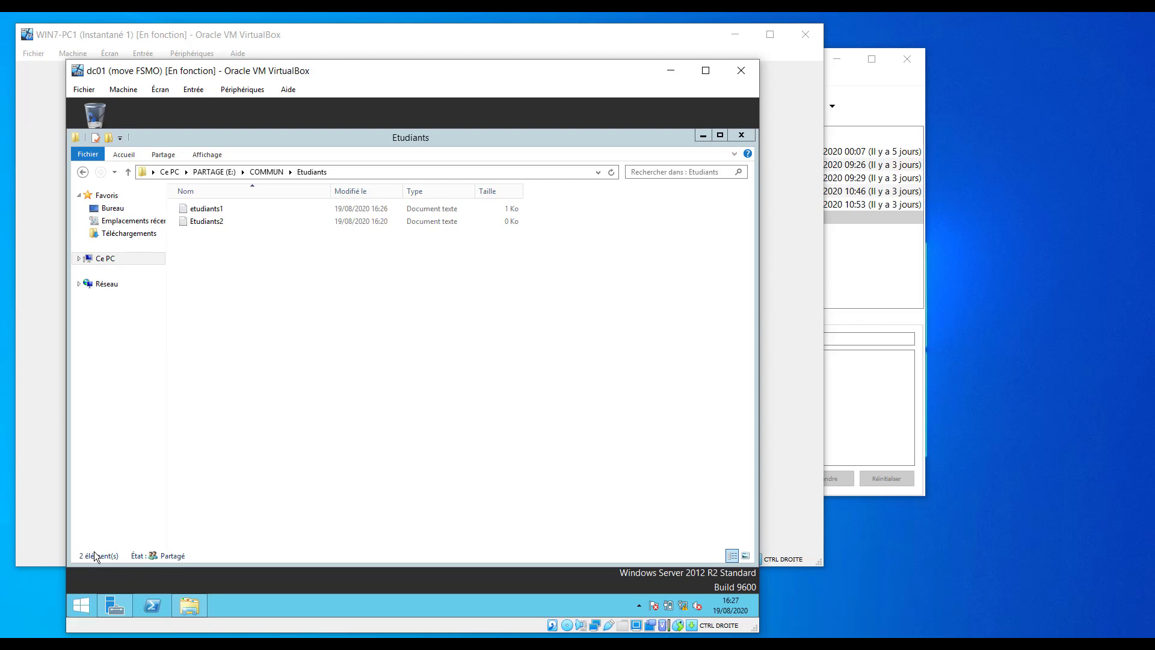
left_click(113, 605)
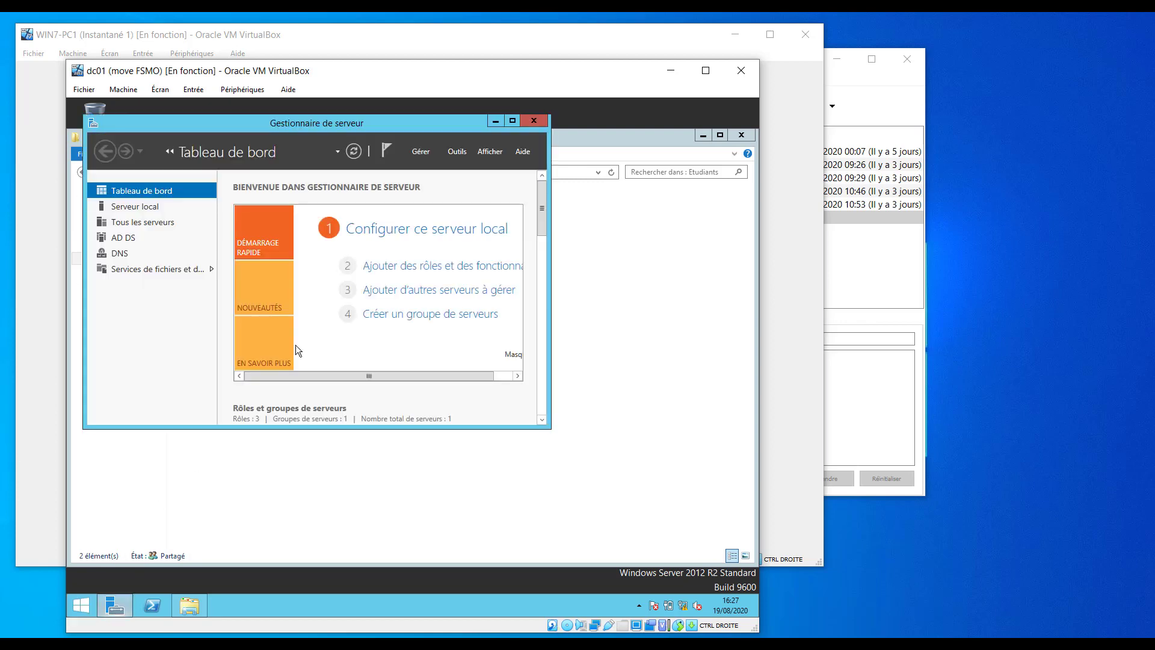
left_click(514, 124)
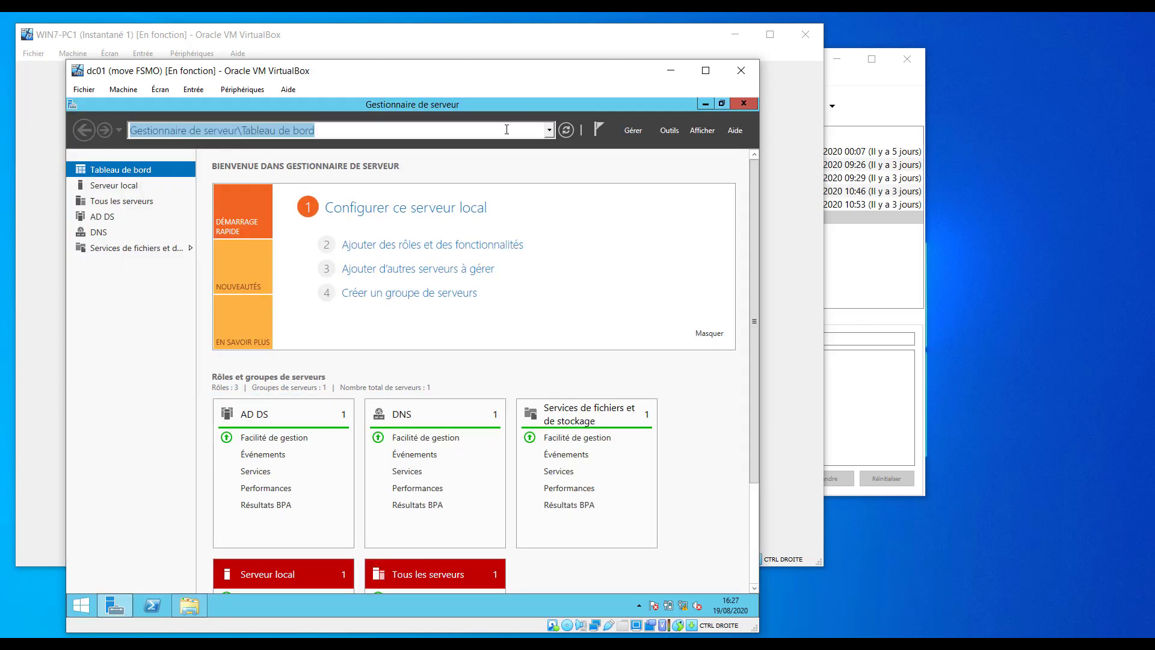
left_click(677, 134)
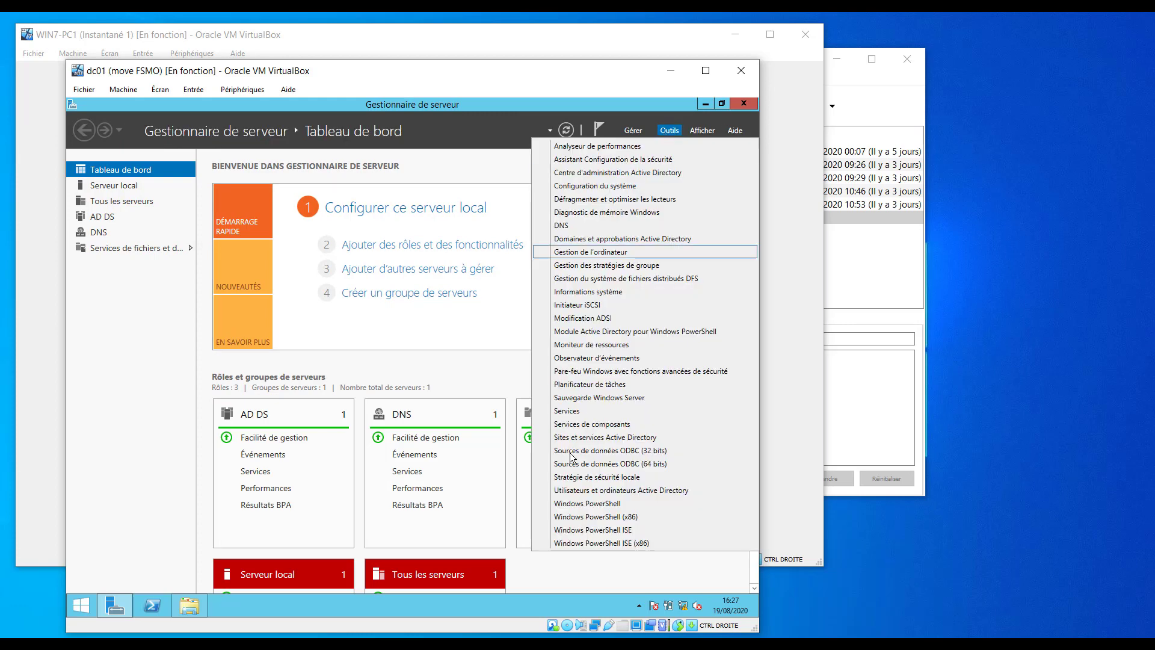
left_click(638, 490)
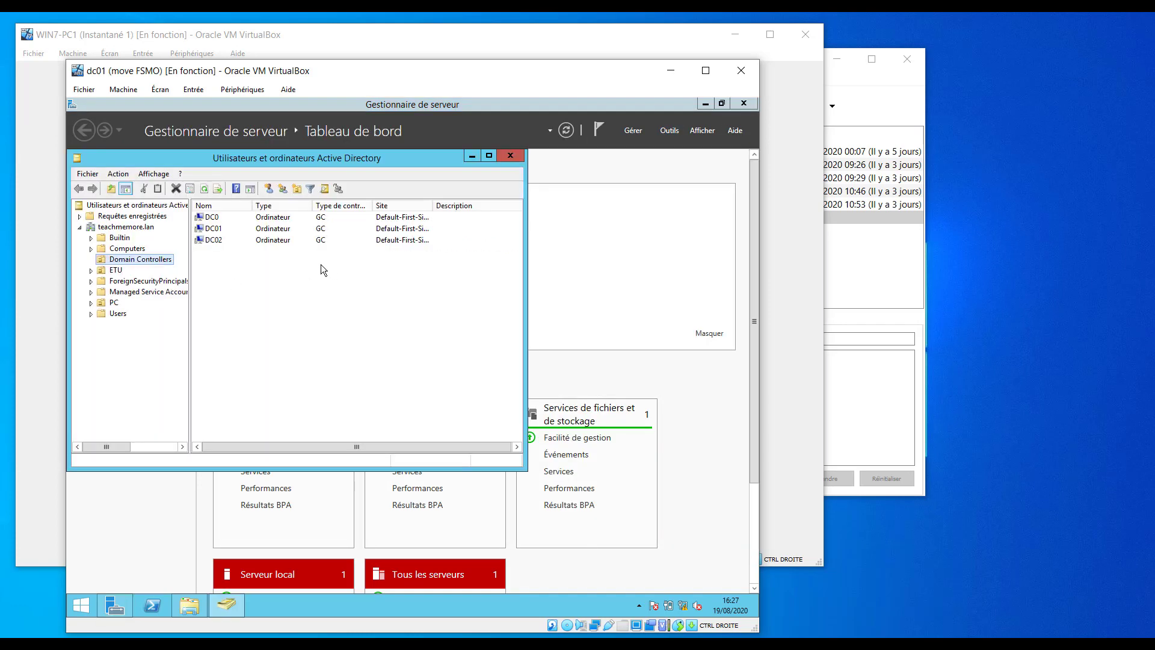
Show the ETU unit and review the Etudiants group's two members, cancelling without changes.
left_click(115, 270)
left_click(224, 232)
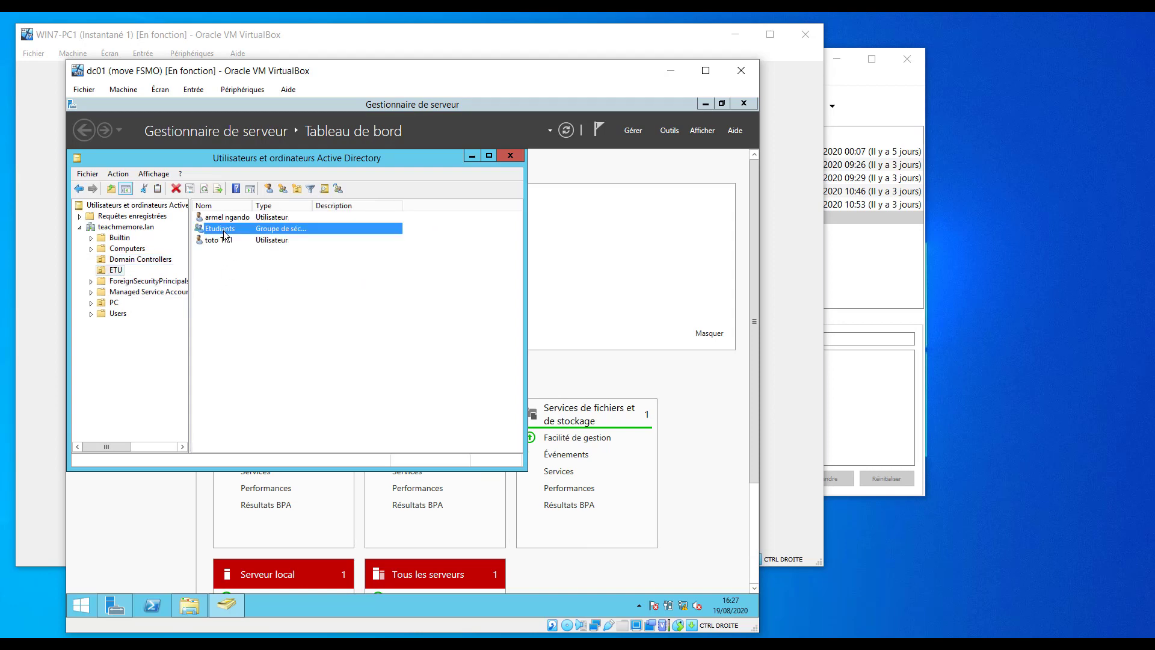
right_click(224, 234)
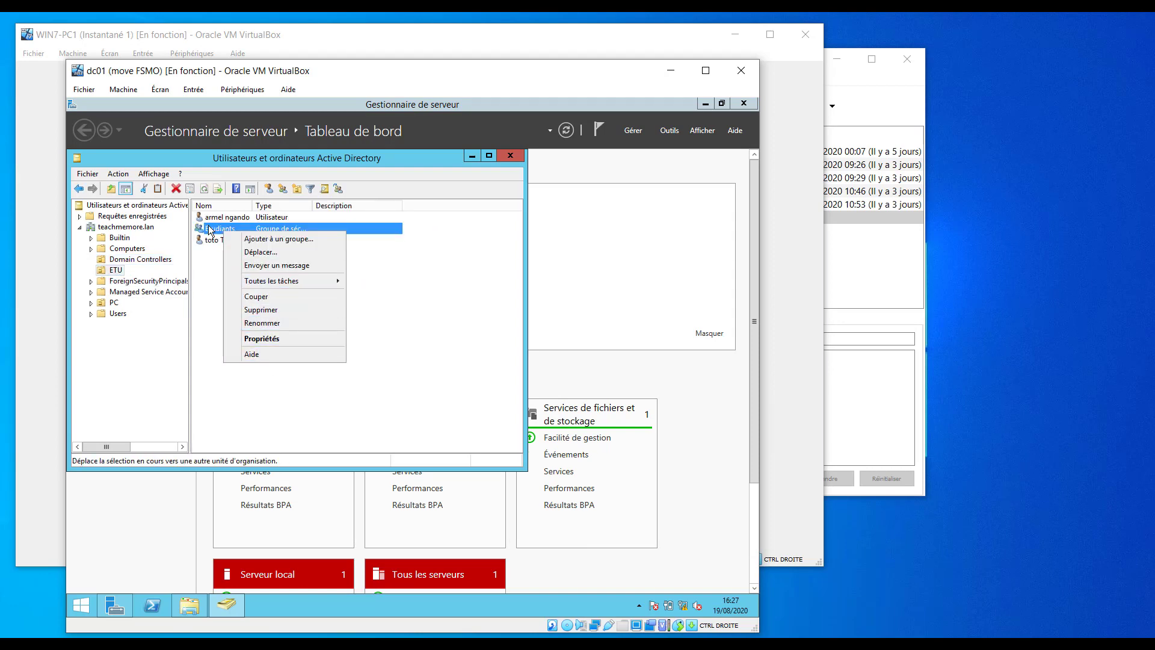
left_click(262, 338)
left_click(201, 203)
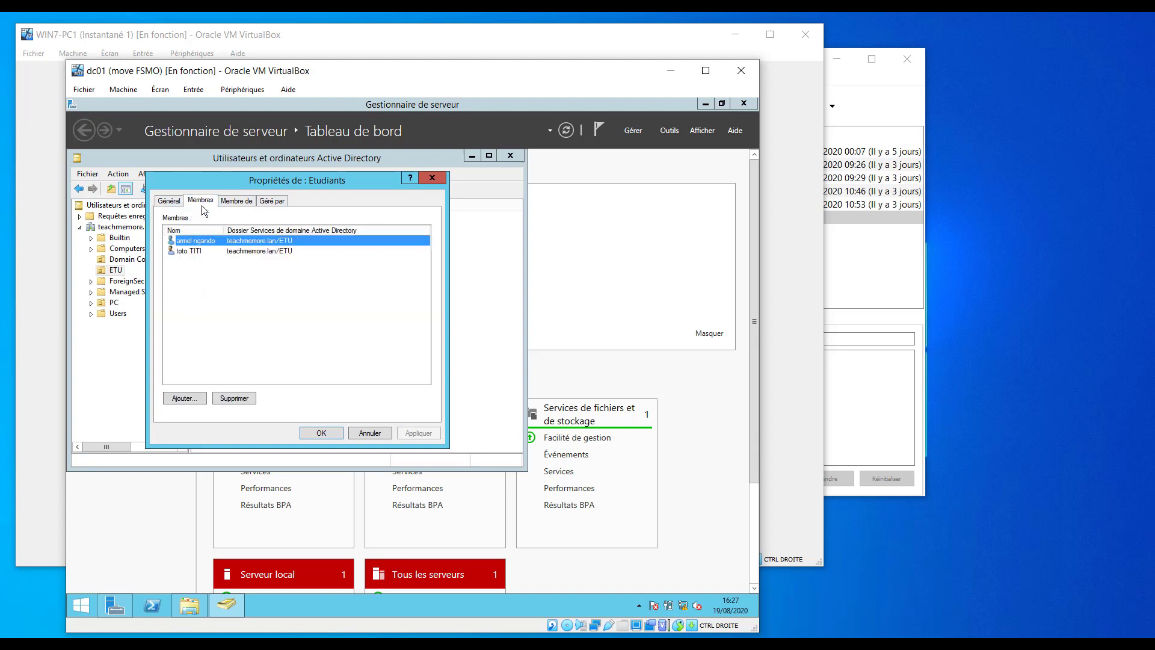
left_click(197, 251)
left_click(196, 242)
left_click(197, 252)
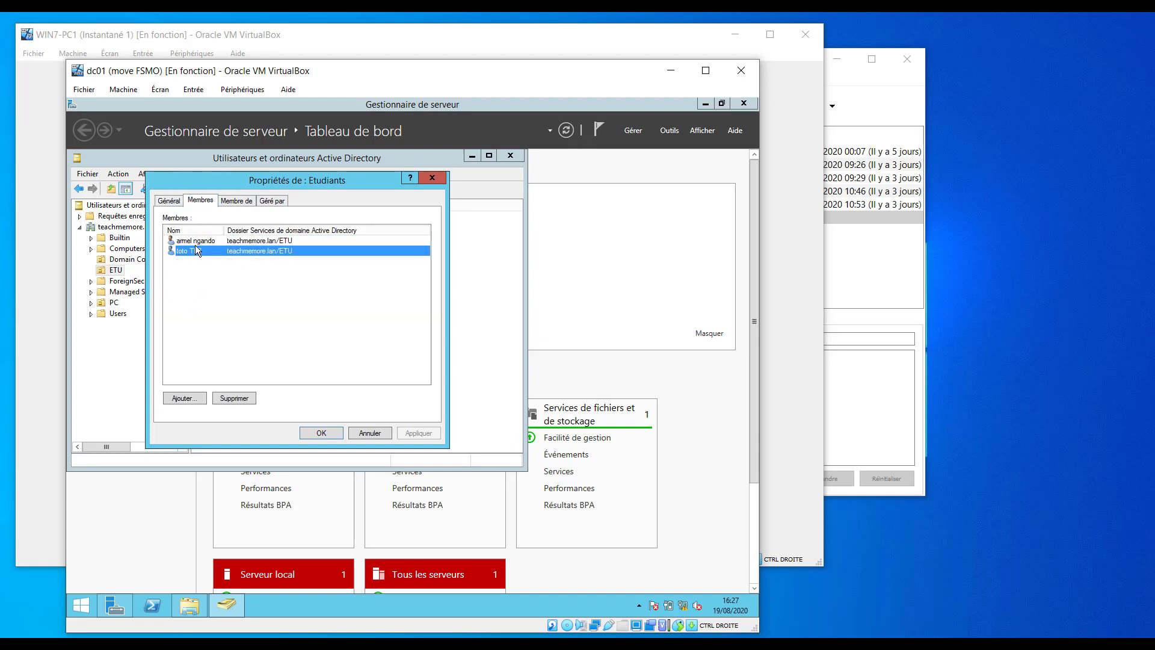
left_click(195, 243)
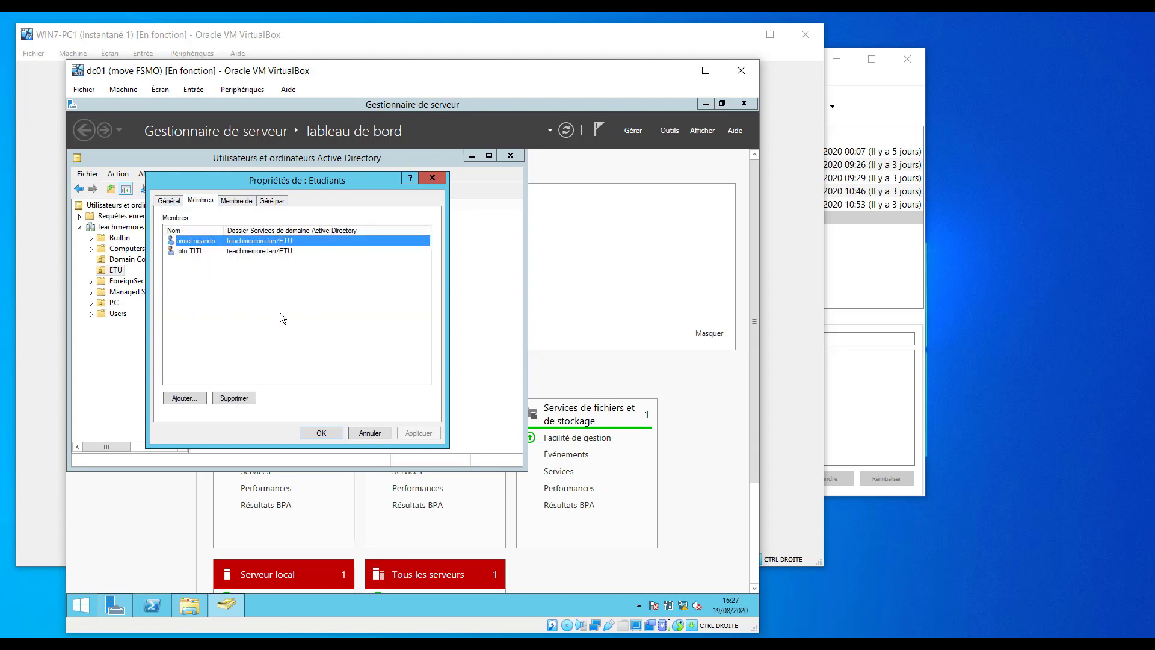
left_click_drag(344, 297, 184, 242)
left_click(369, 432)
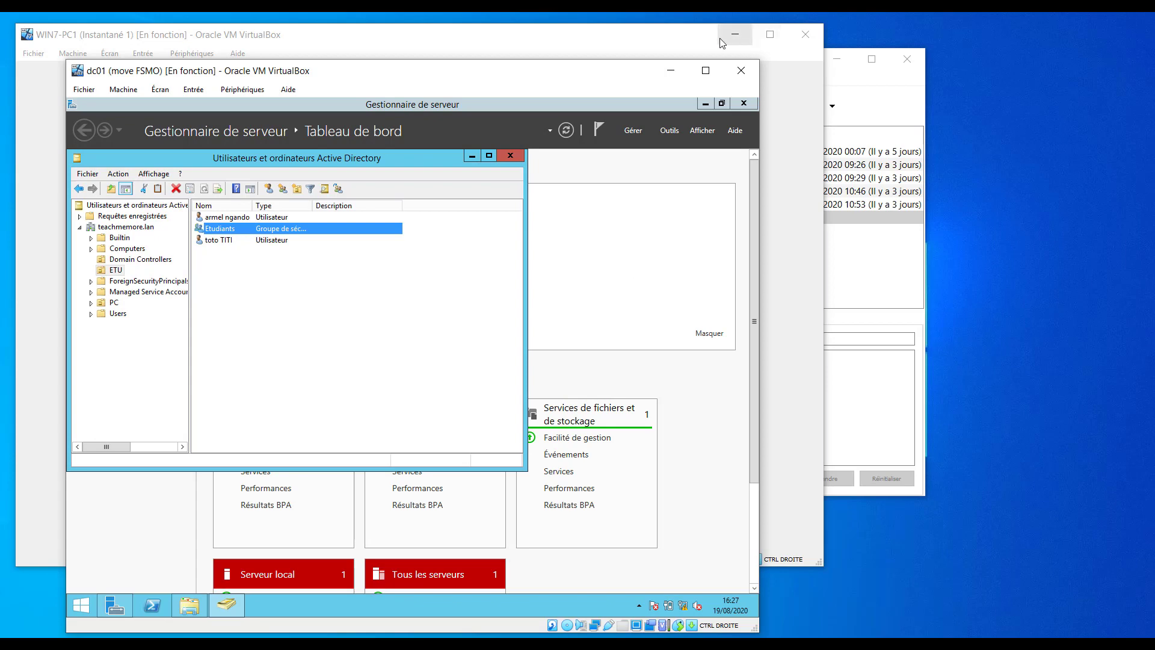
Minimise the Active Directory console, the dc01 window and the VirtualBox Manager.
left_click(672, 70)
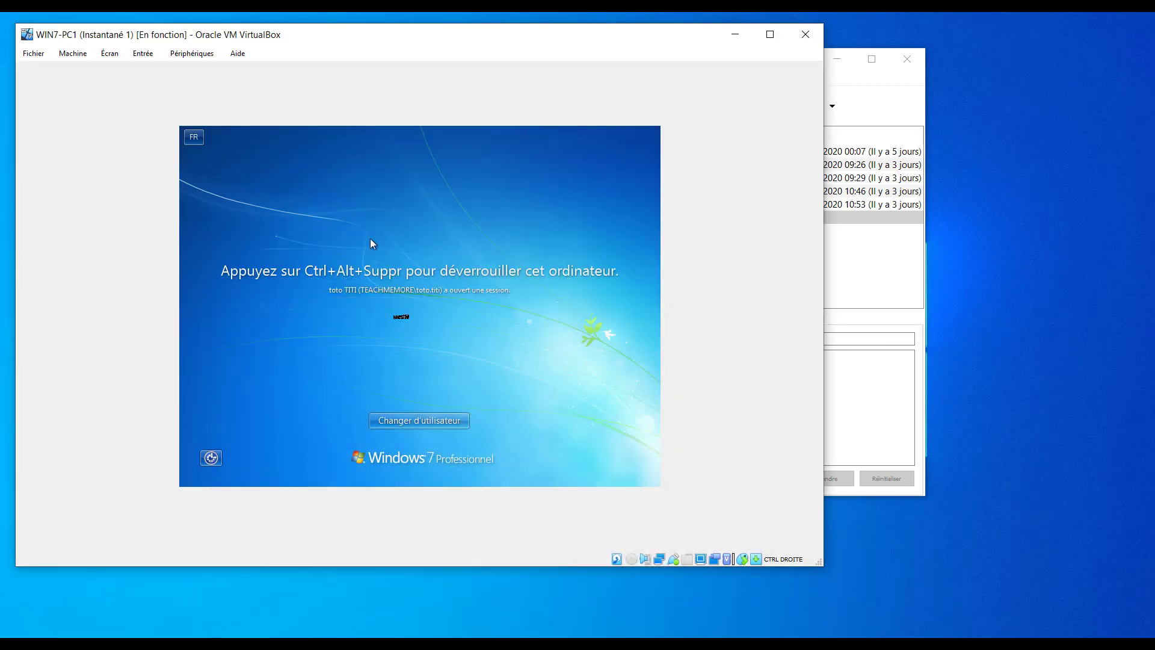
left_click(847, 403)
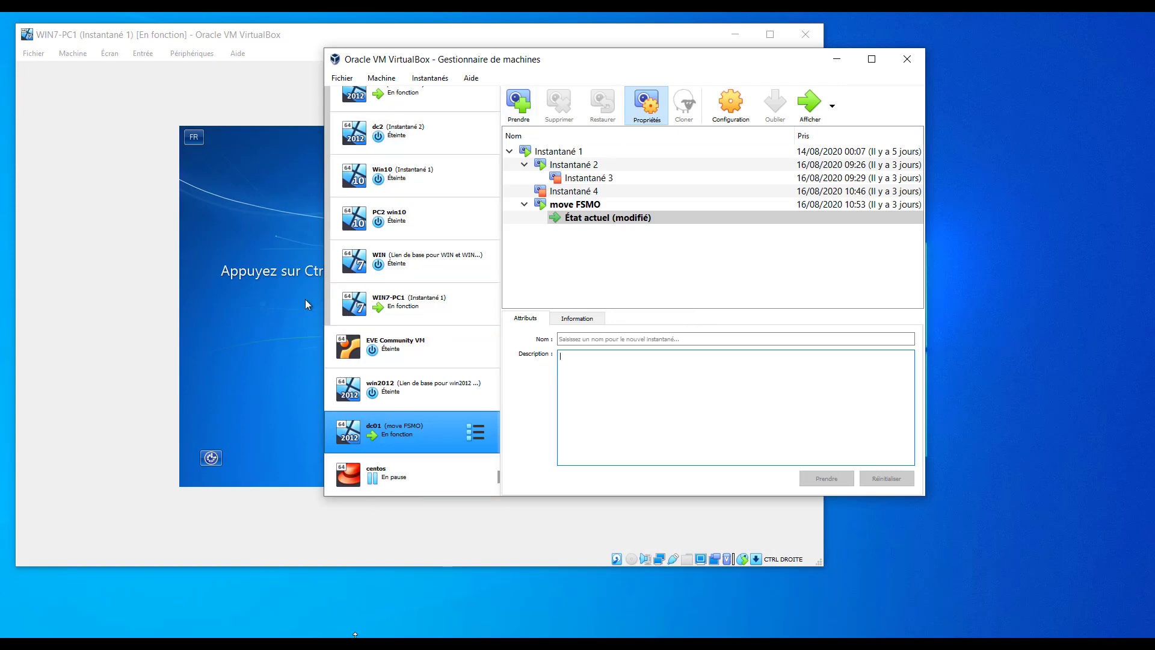
mouse_move(574, 644)
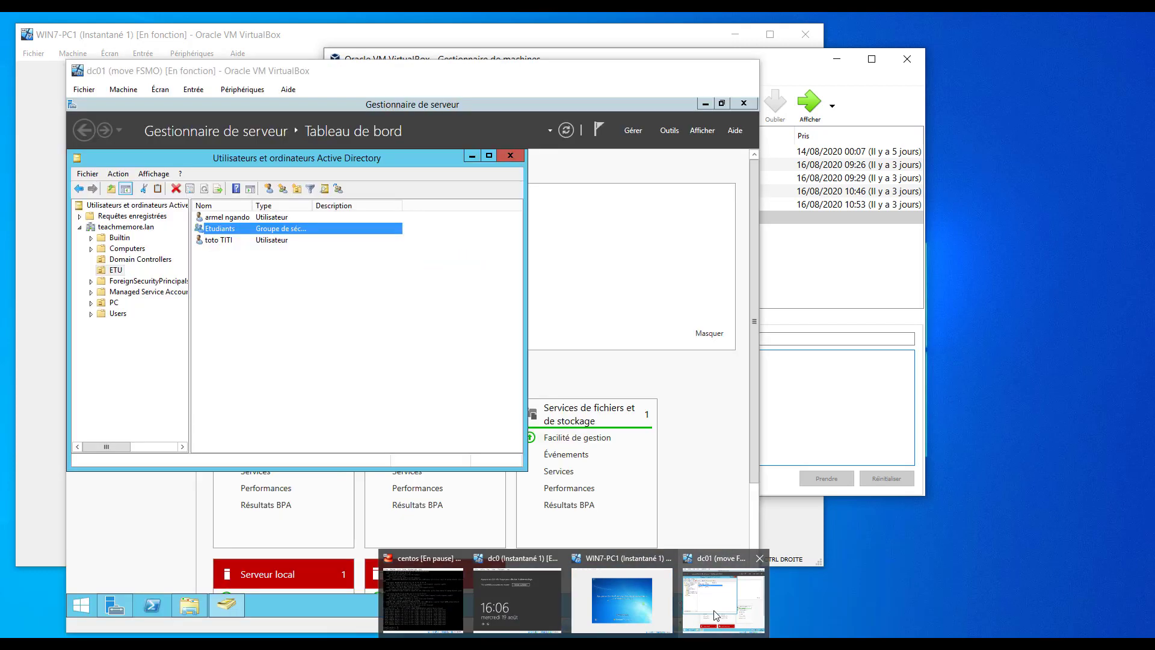
left_click(723, 599)
left_click(466, 234)
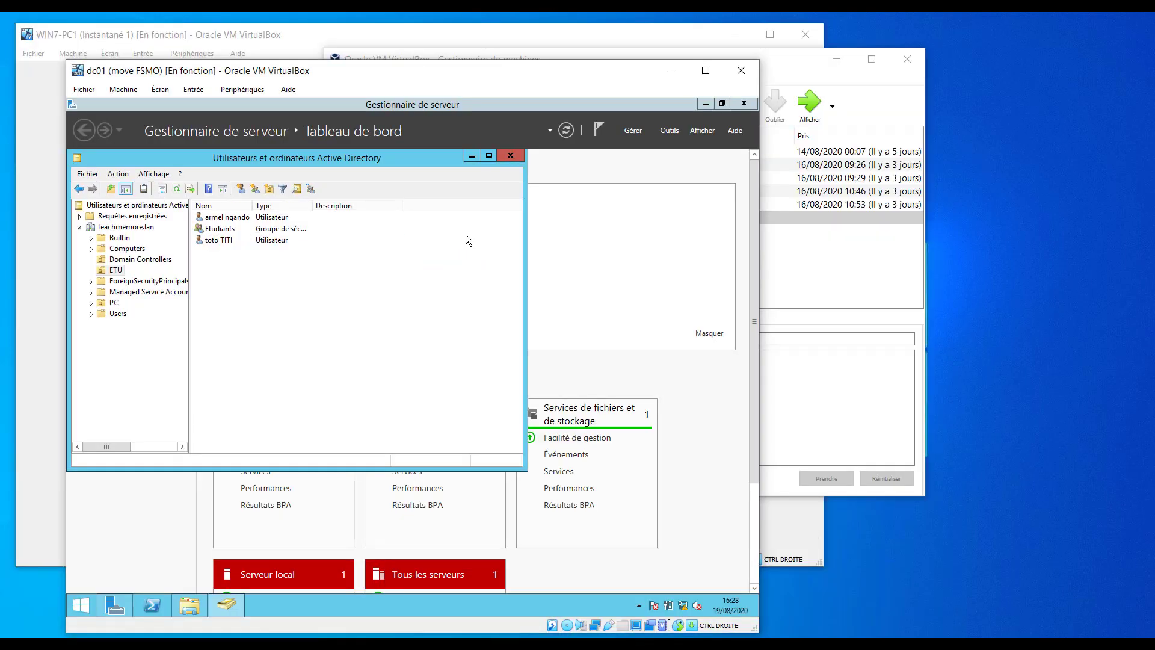
left_click(472, 156)
left_click(670, 71)
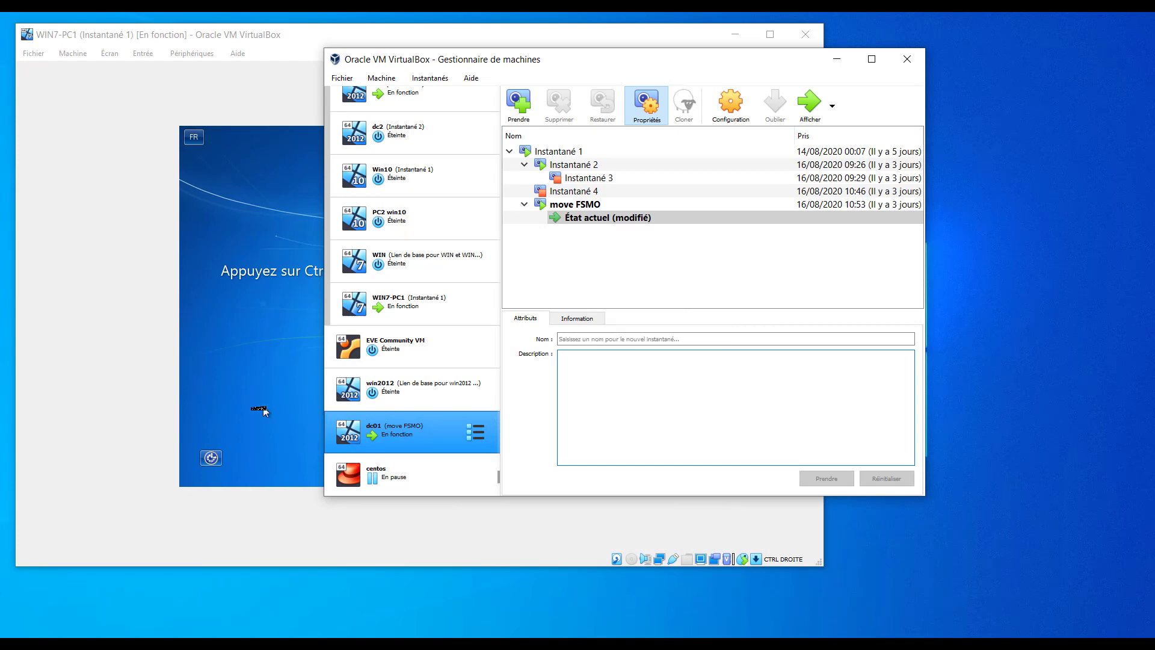
left_click(835, 61)
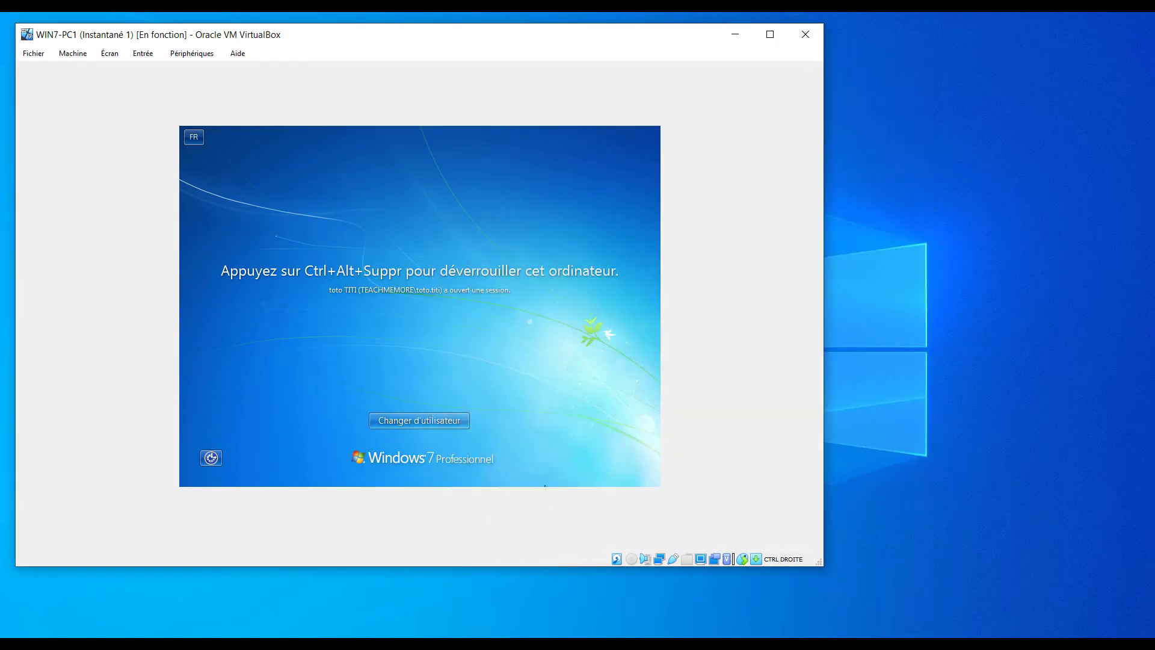
Move the WIN7-PC1 window up-left, shrink it, and minimise the dc0 window.
left_click_drag(639, 37, 595, 24)
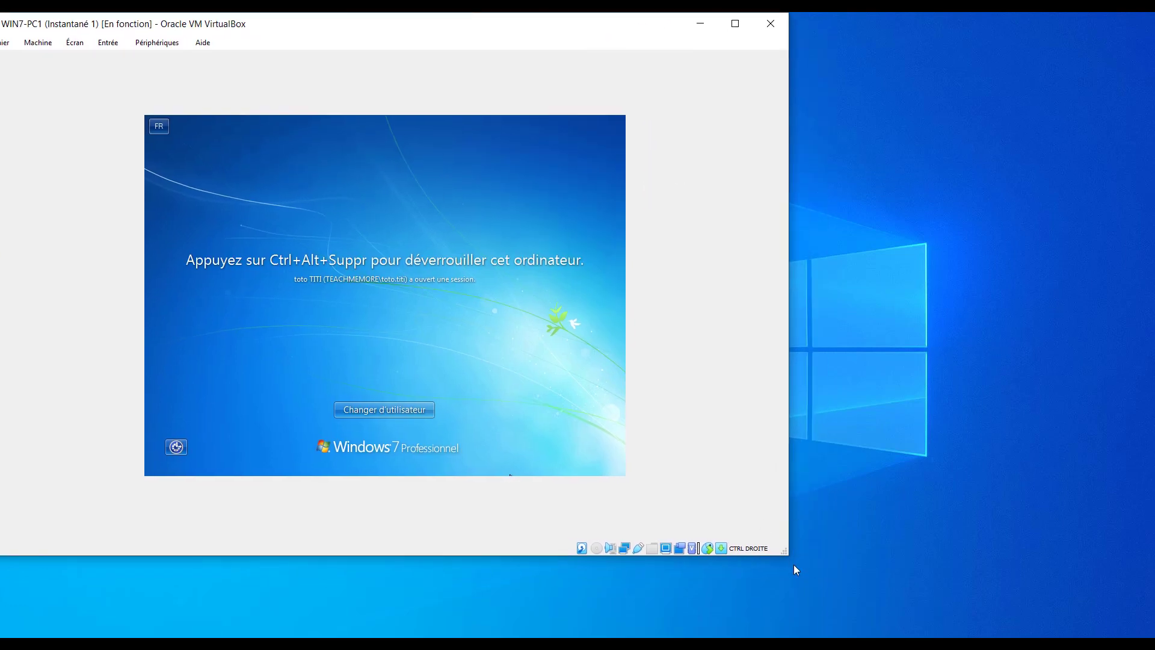
left_click_drag(786, 553, 512, 433)
mouse_move(573, 643)
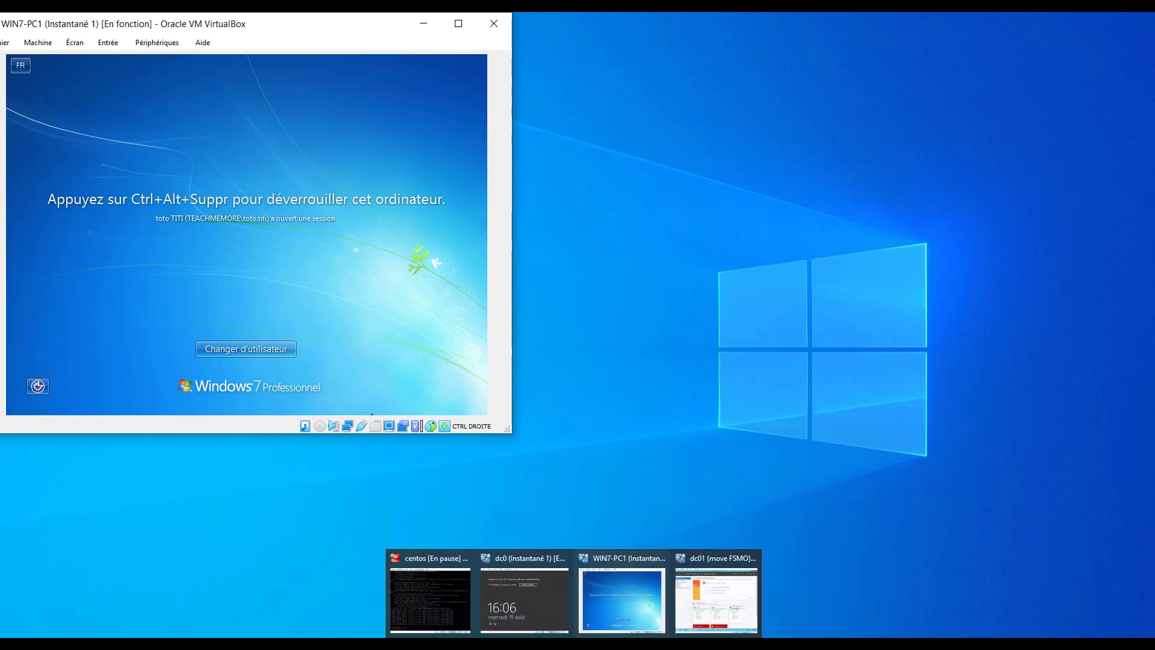
left_click(522, 581)
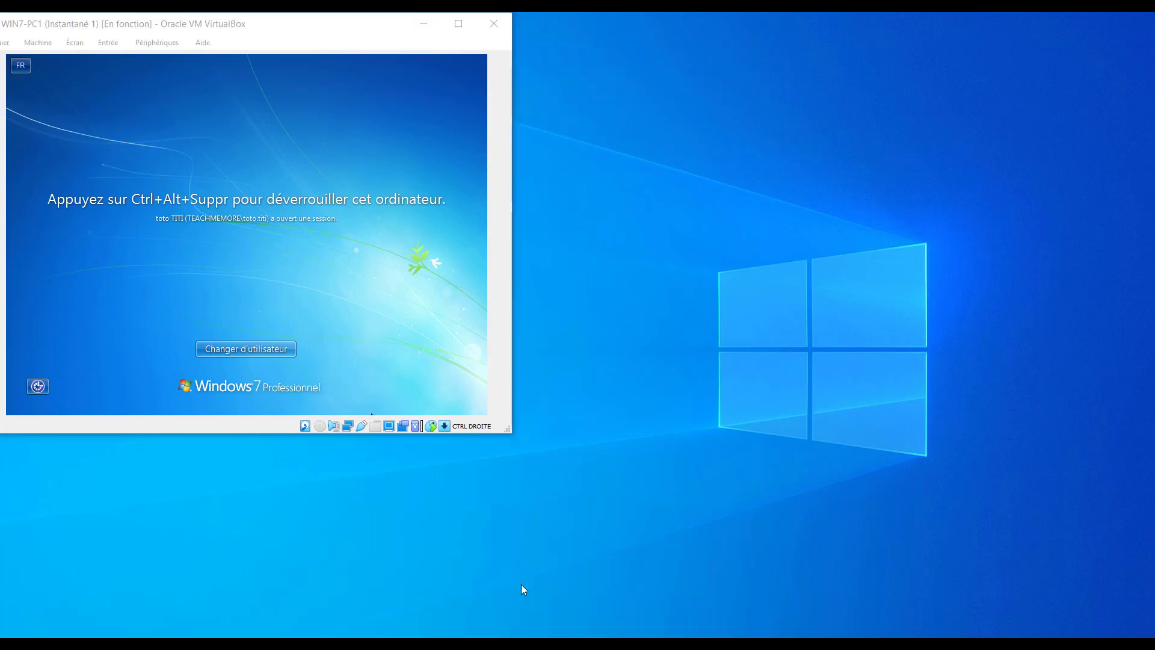
mouse_move(549, 643)
left_click(549, 611)
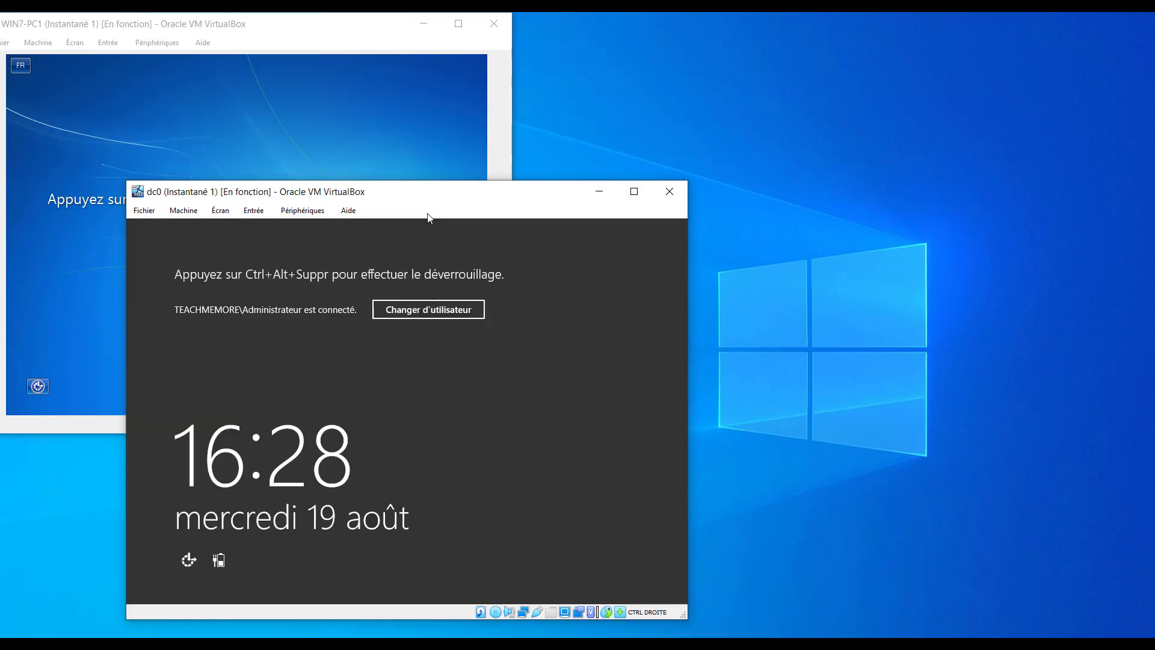
left_click_drag(446, 202, 604, 212)
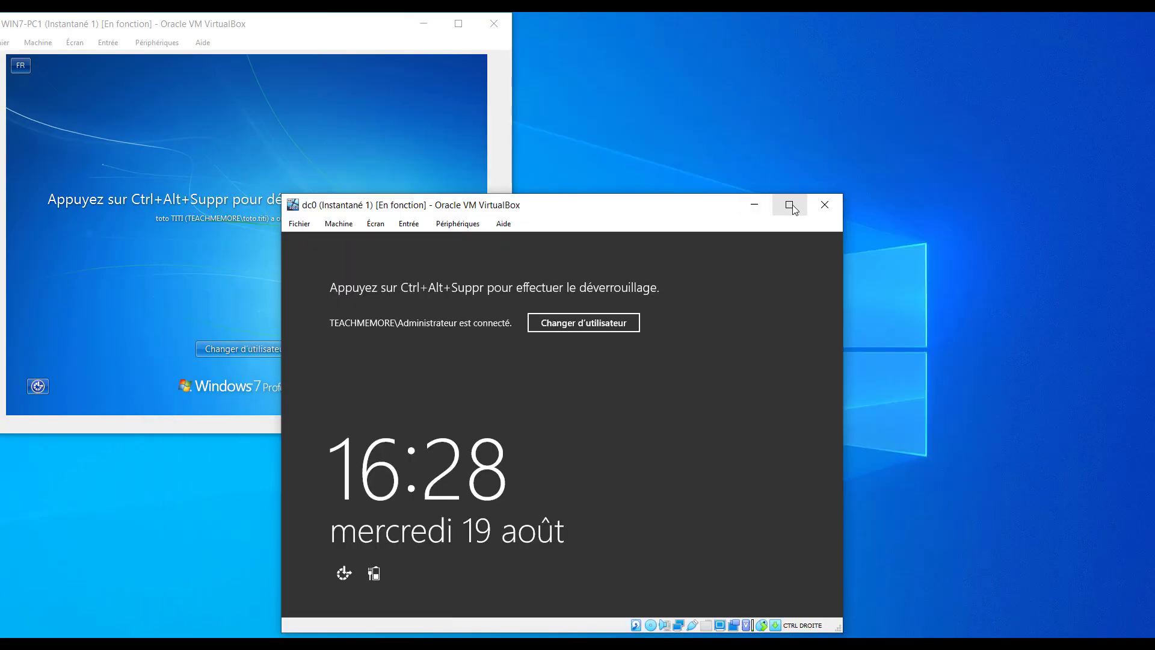
left_click(751, 203)
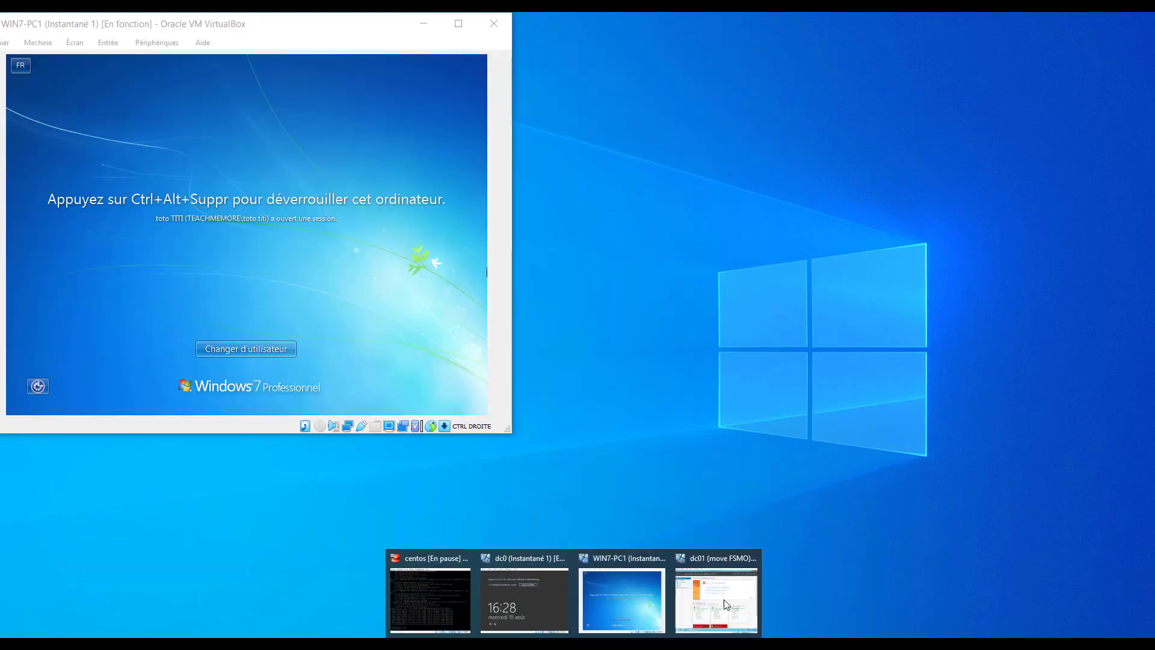
left_click(723, 599)
Shrink the dc01 window and place it at the top beside WIN7-PC1.
left_click_drag(501, 78, 795, 65)
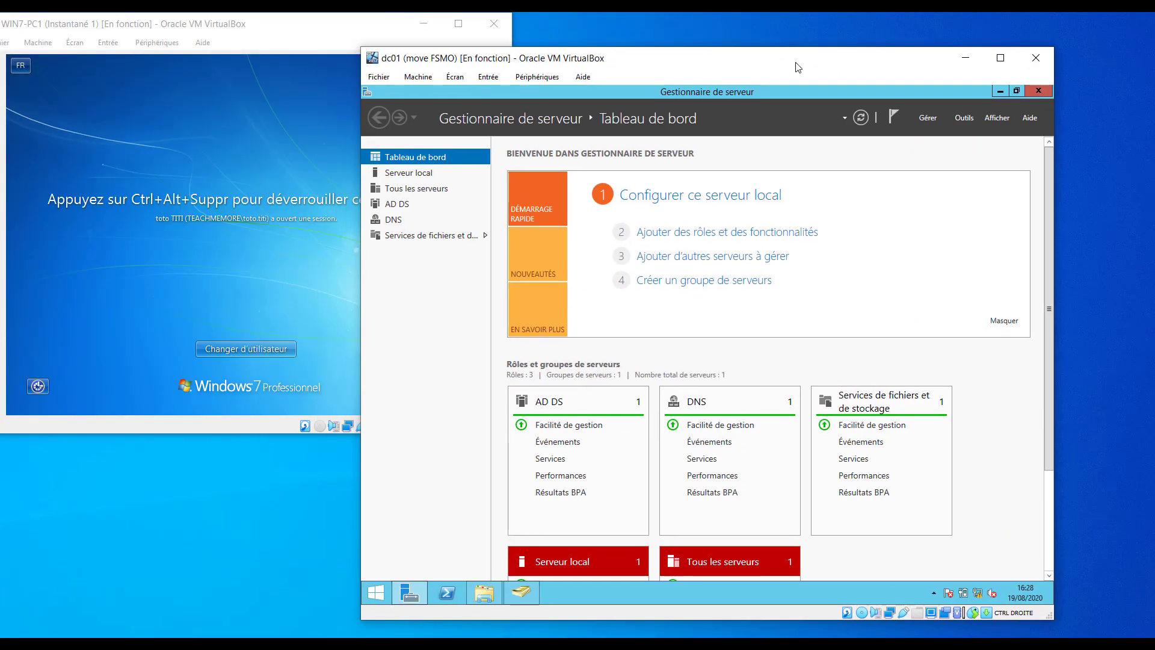
left_click_drag(361, 47, 555, 155)
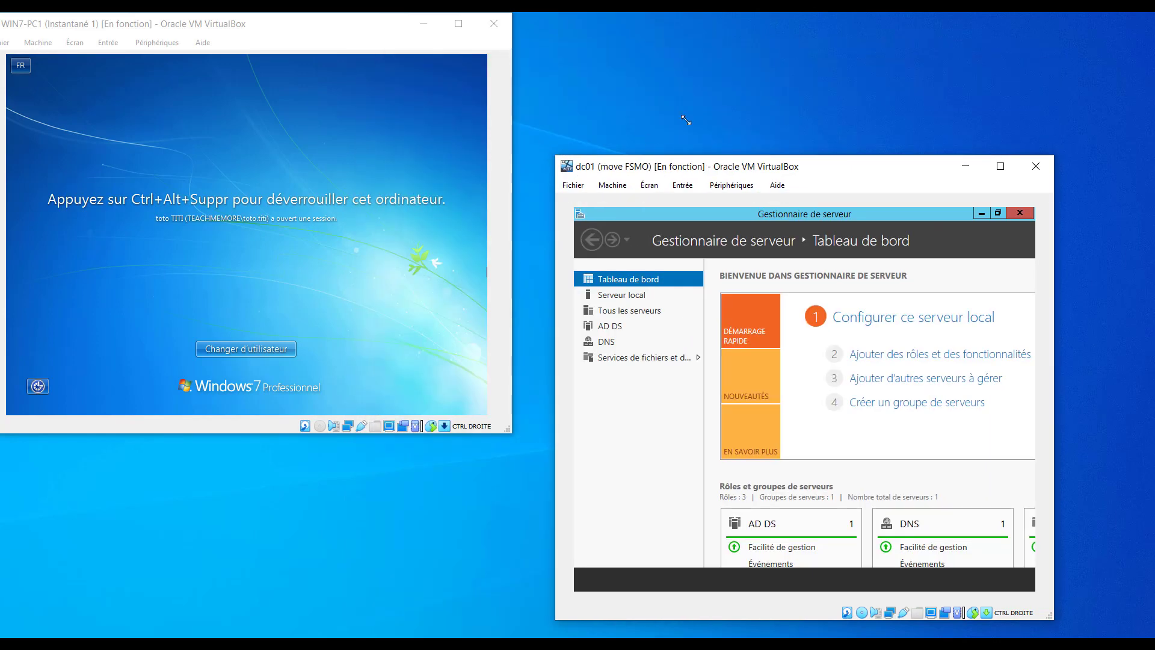
left_click_drag(881, 172, 833, 116)
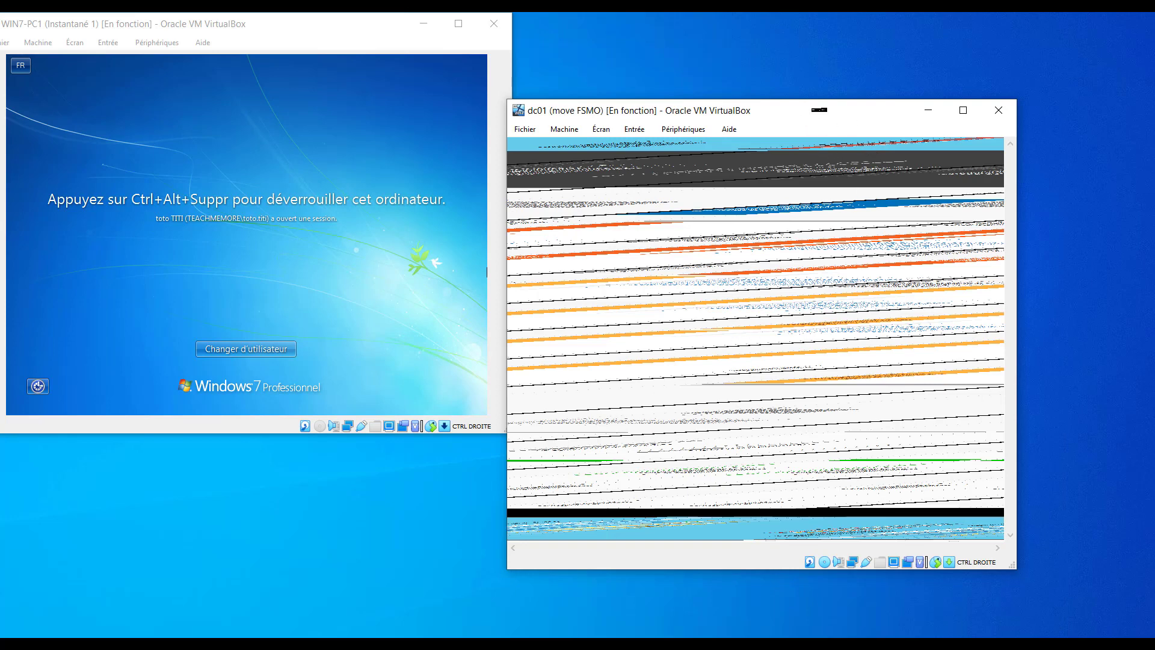
left_click_drag(820, 110, 815, 48)
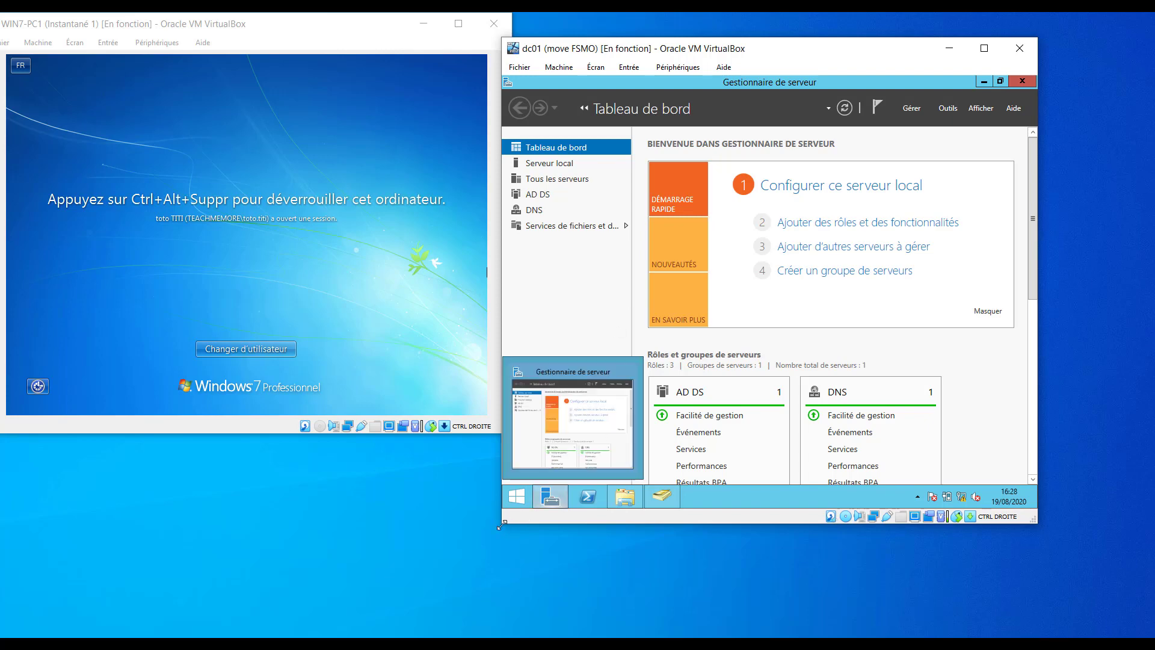
In dc01's file browser, open COMMUN\Profs and select the Prof&etudiants file.
left_click(626, 498)
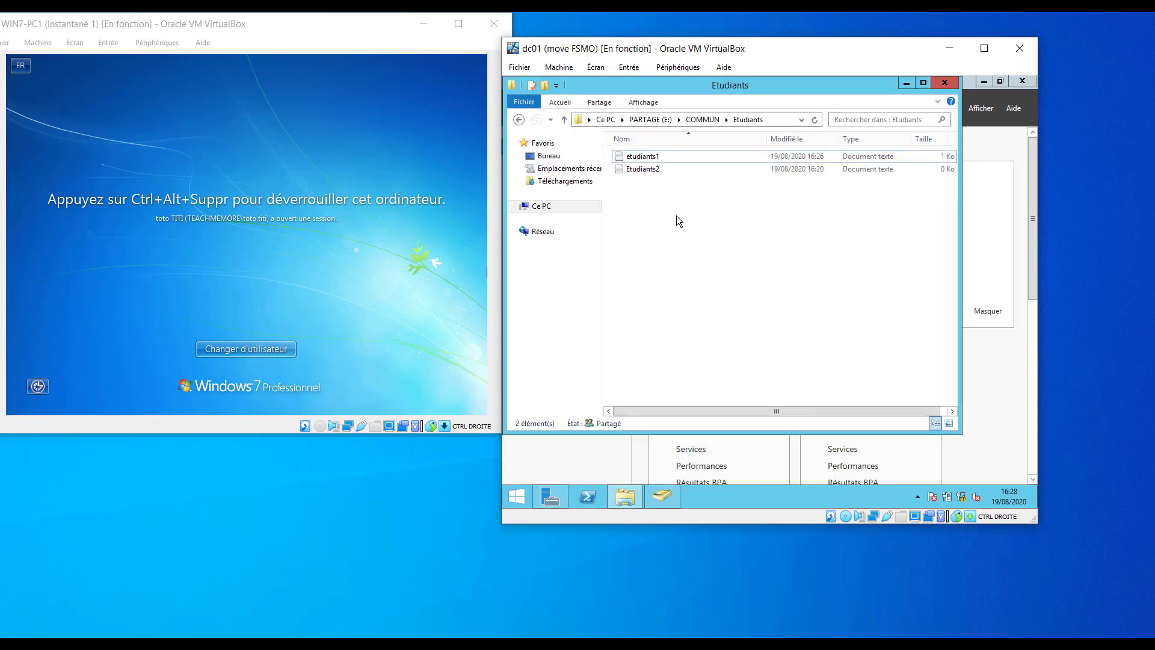
left_click(639, 169)
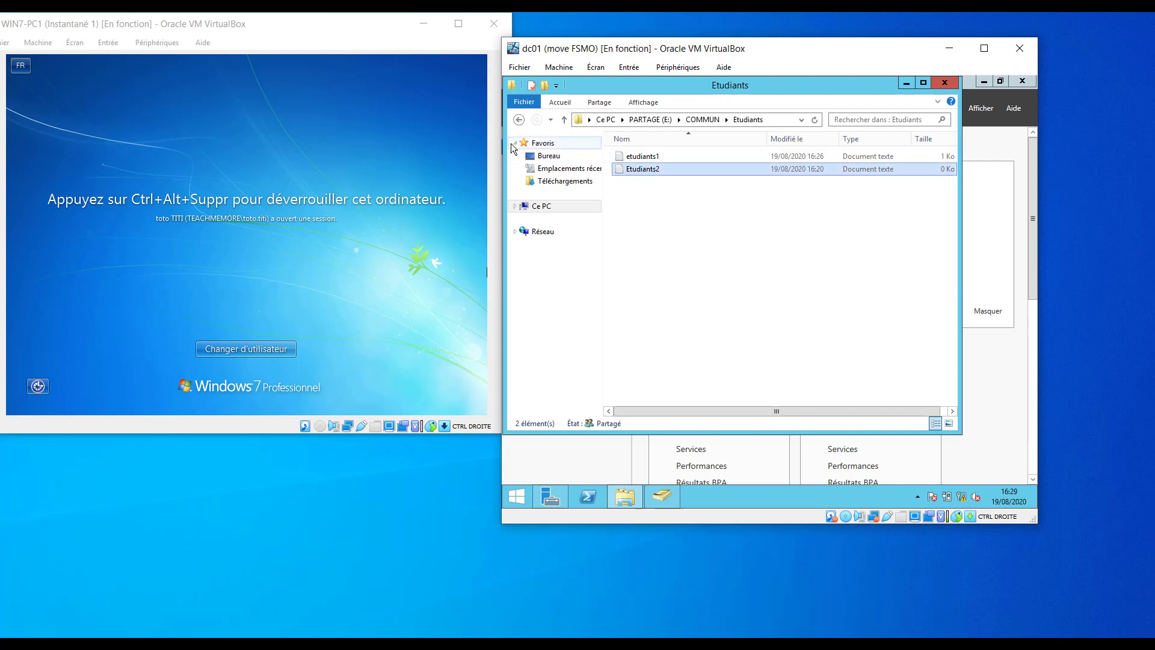
left_click(564, 119)
double_click(633, 171)
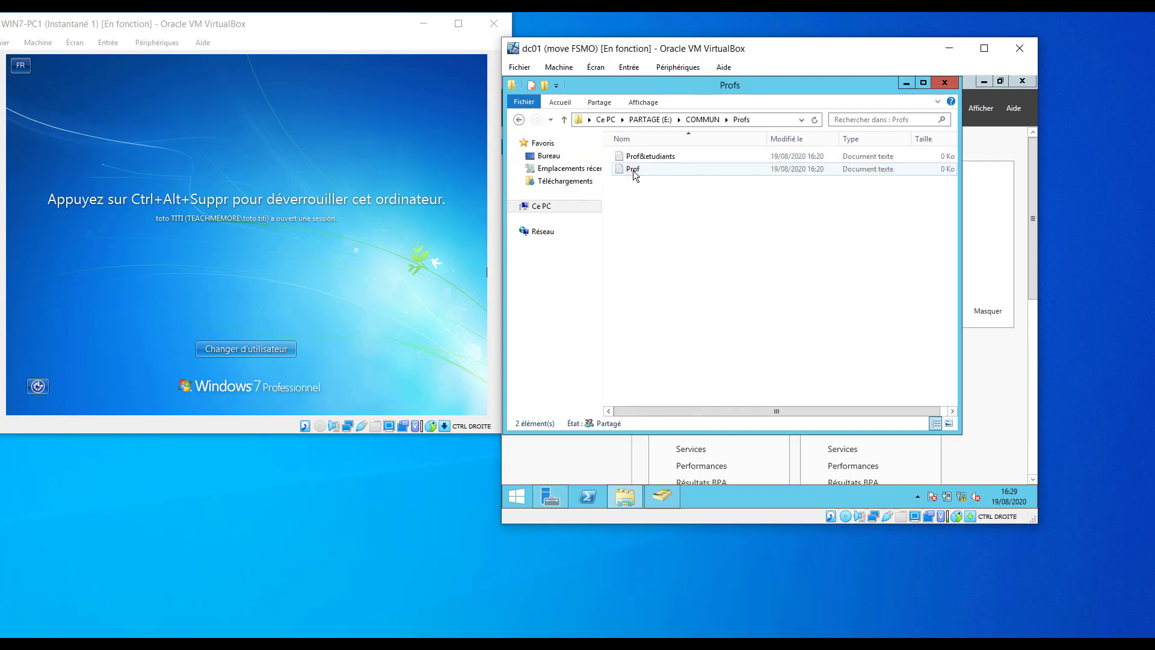
left_click(640, 159)
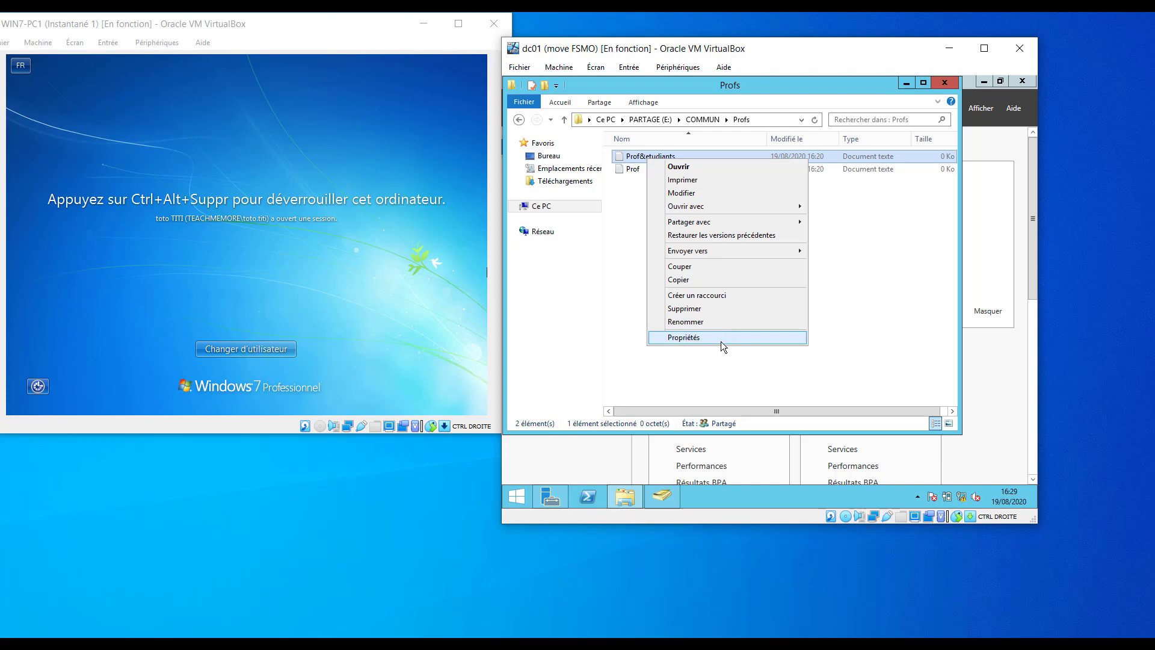
Add the Etudiants group (entered as 'etud') to Prof&etudiants's security permissions.
left_click(720, 341)
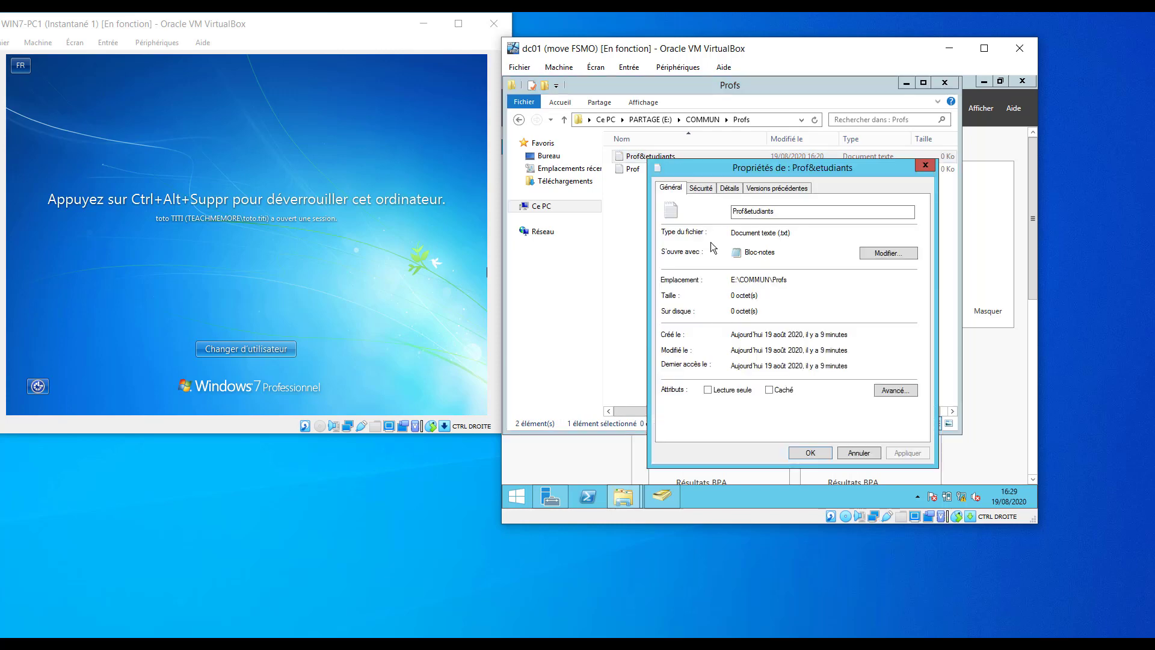
left_click(700, 188)
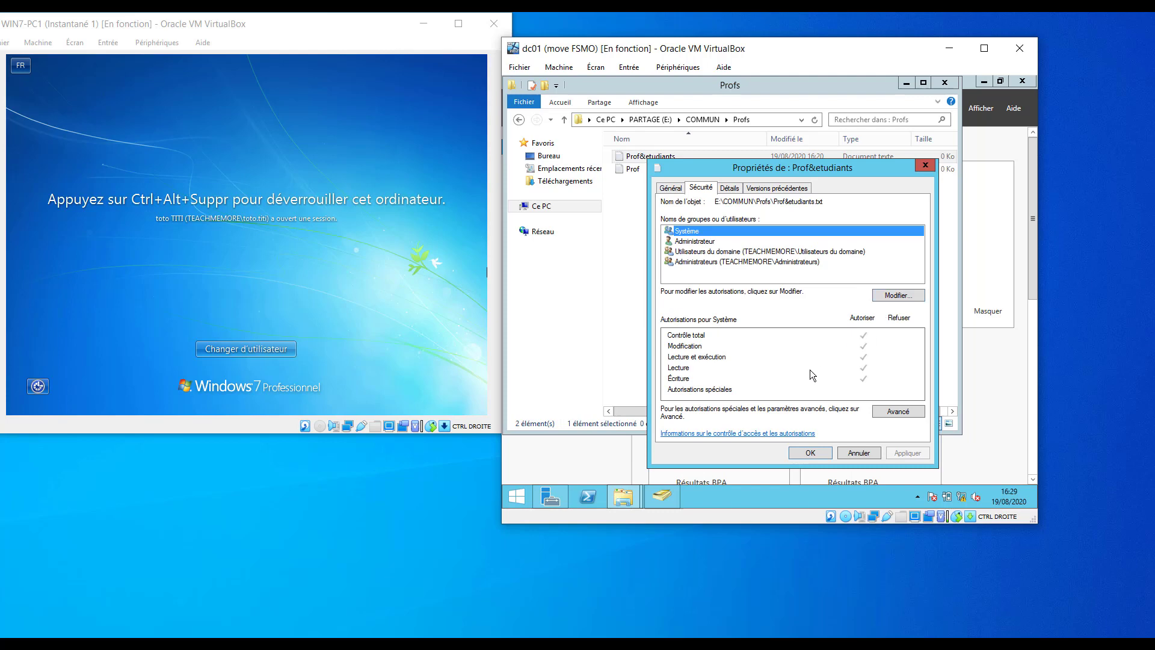
left_click(887, 298)
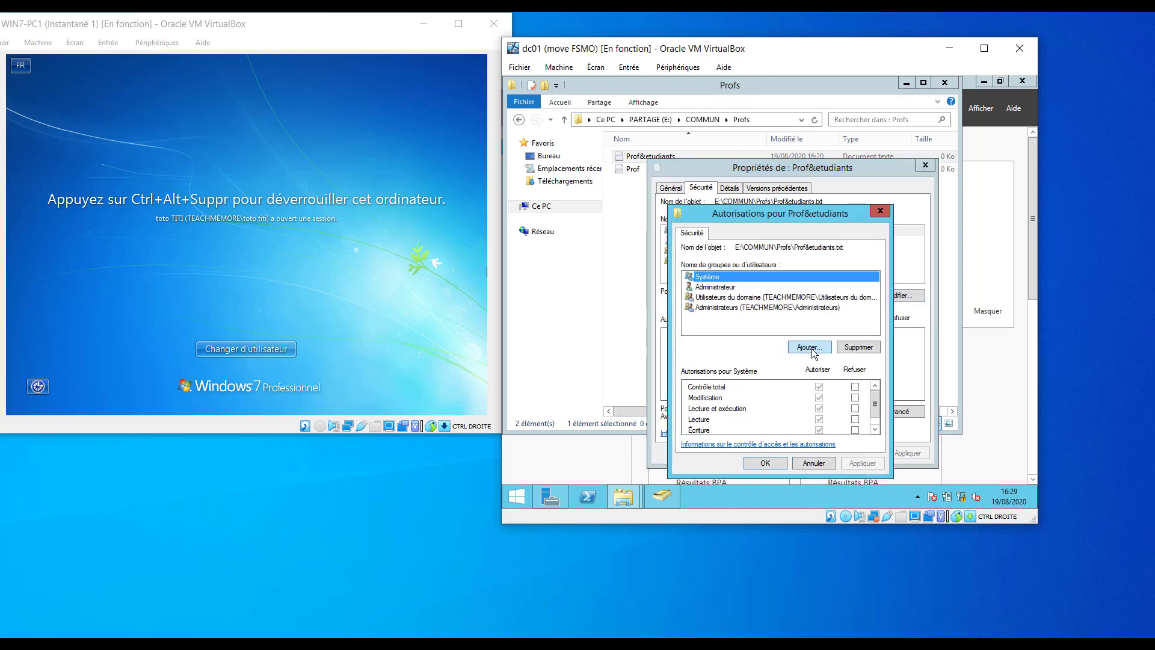
left_click(809, 349)
type("etu")
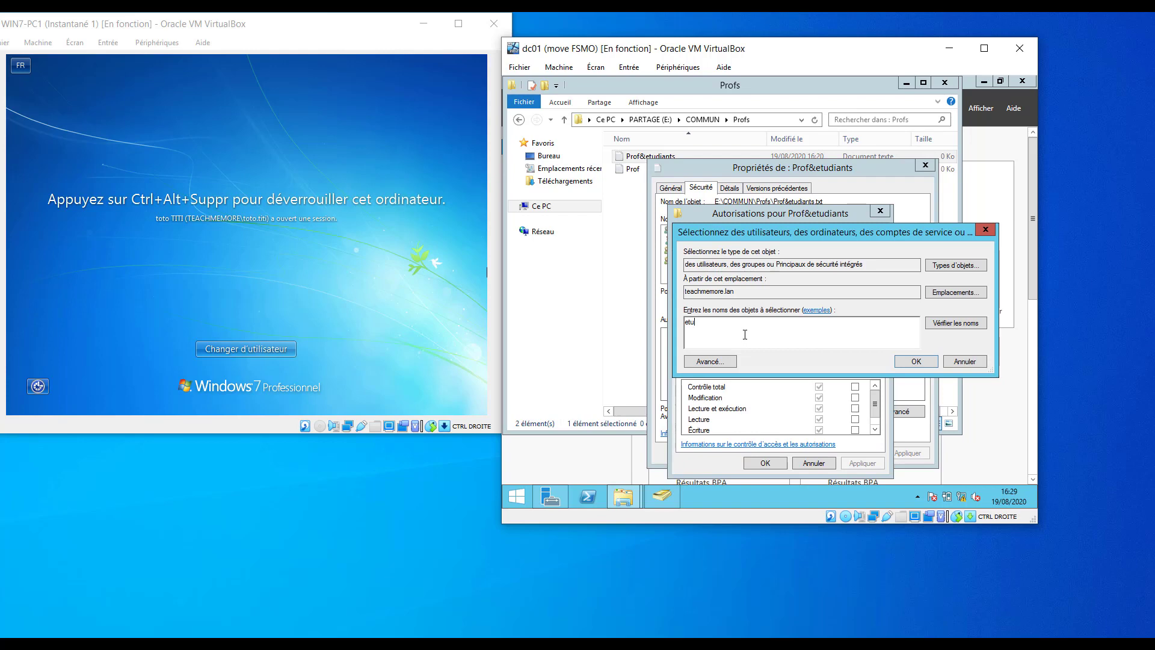
key("BackSpace")
type("ud")
left_click(958, 322)
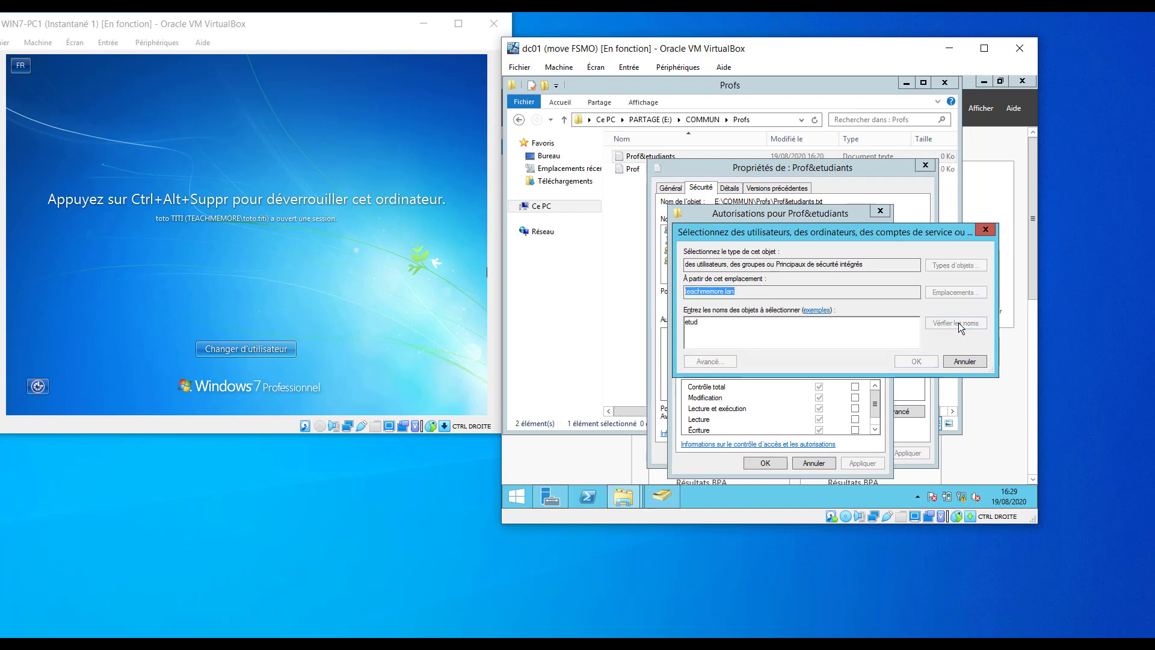
left_click(911, 360)
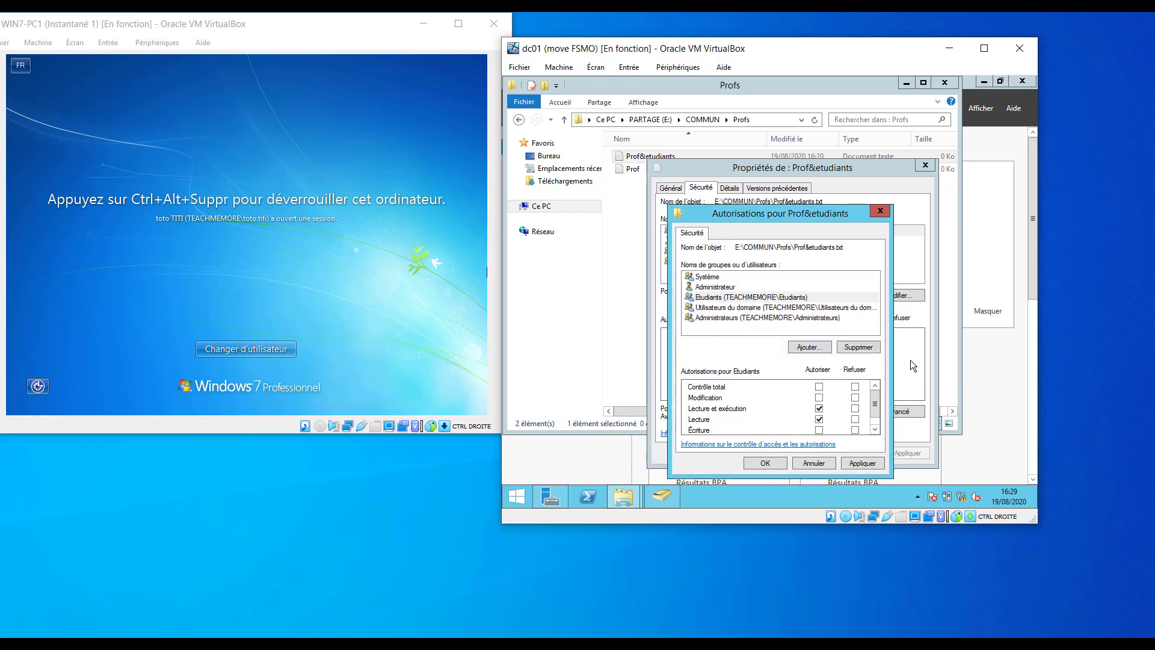
Grant Etudiants Modification on the file, apply, and close the properties dialogs.
left_click(819, 398)
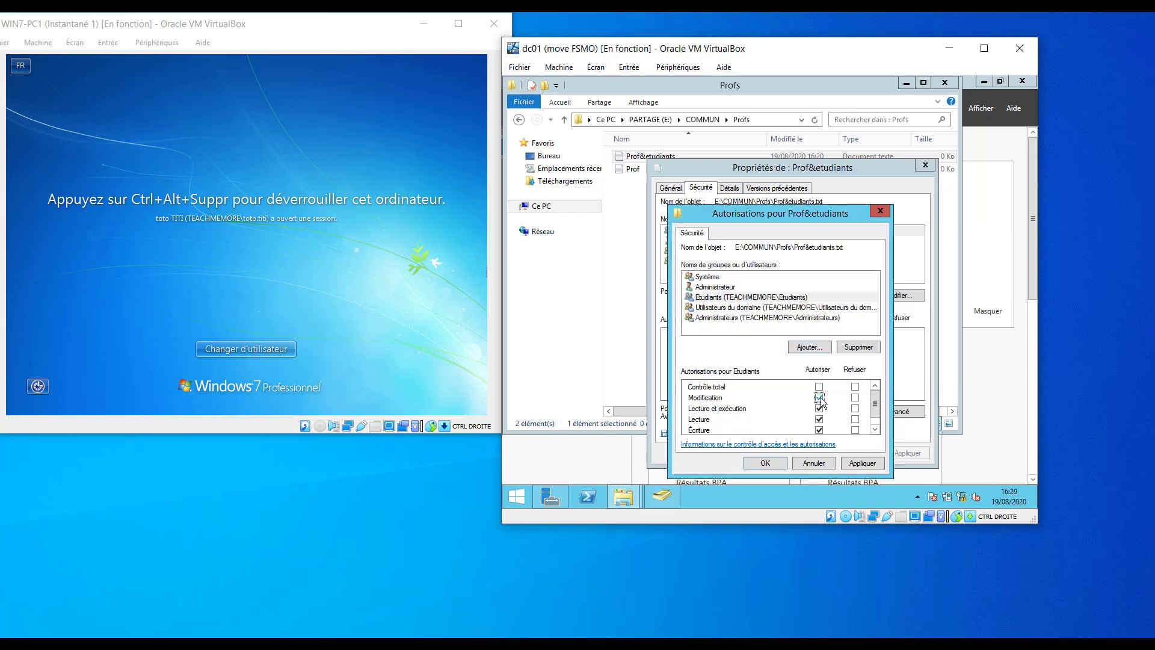
left_click(861, 464)
left_click(765, 463)
left_click(810, 454)
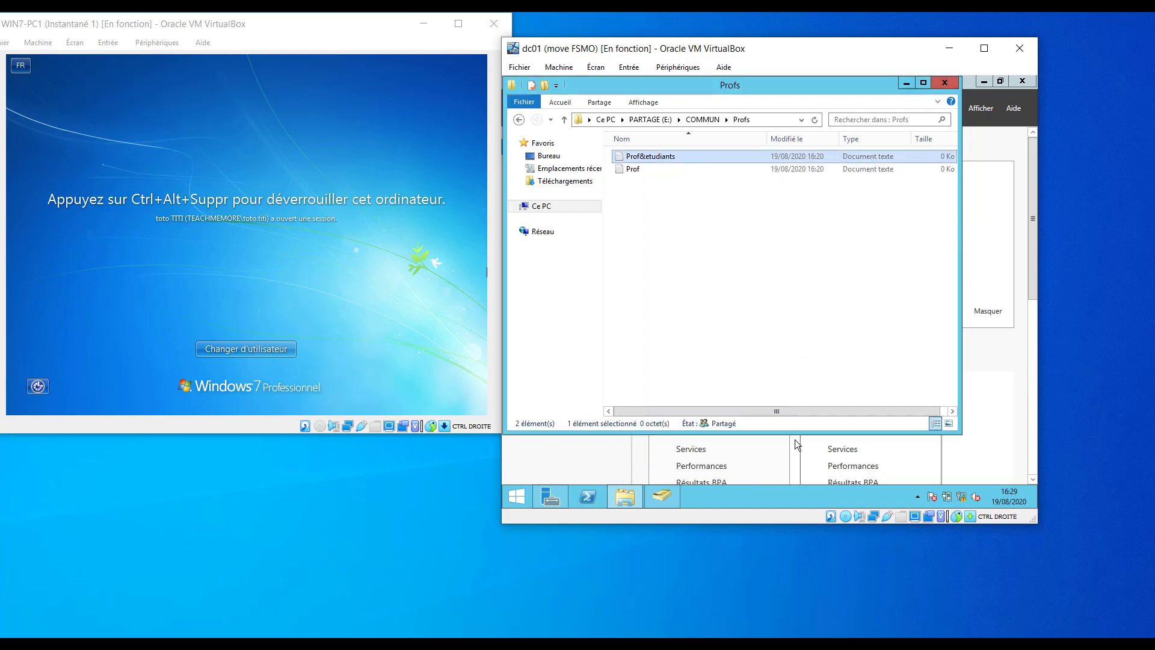
left_click(302, 255)
Unlock WIN7-PC1 by sending Ctrl-Alt-Del and entering the student's password.
left_click(108, 42)
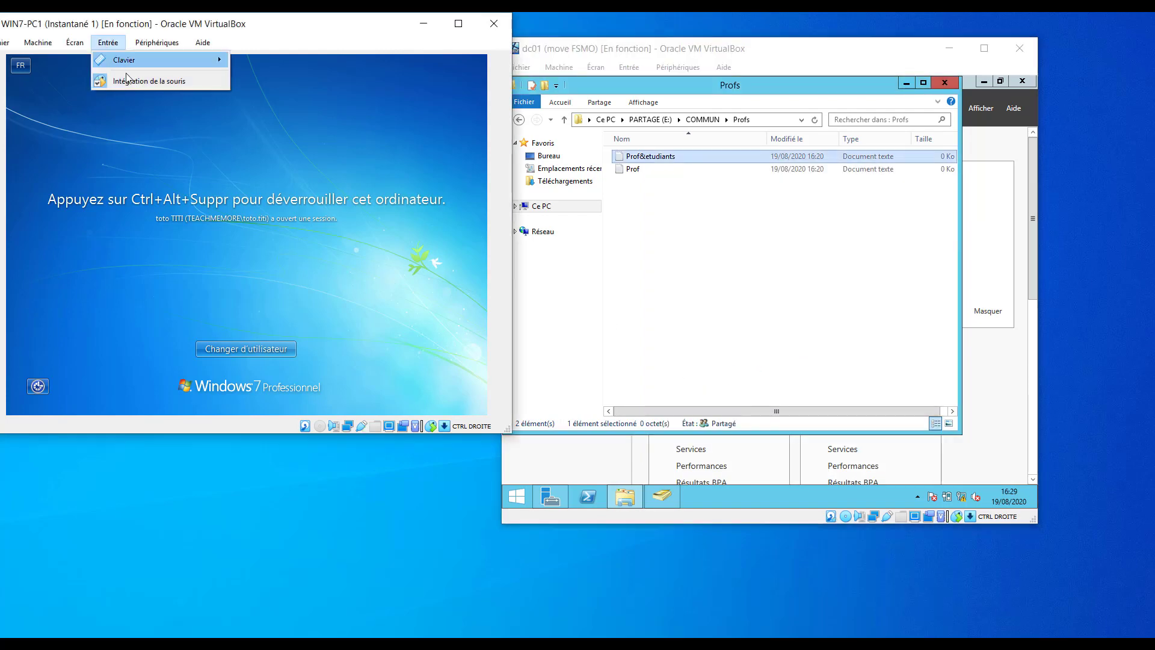
mouse_move(135, 61)
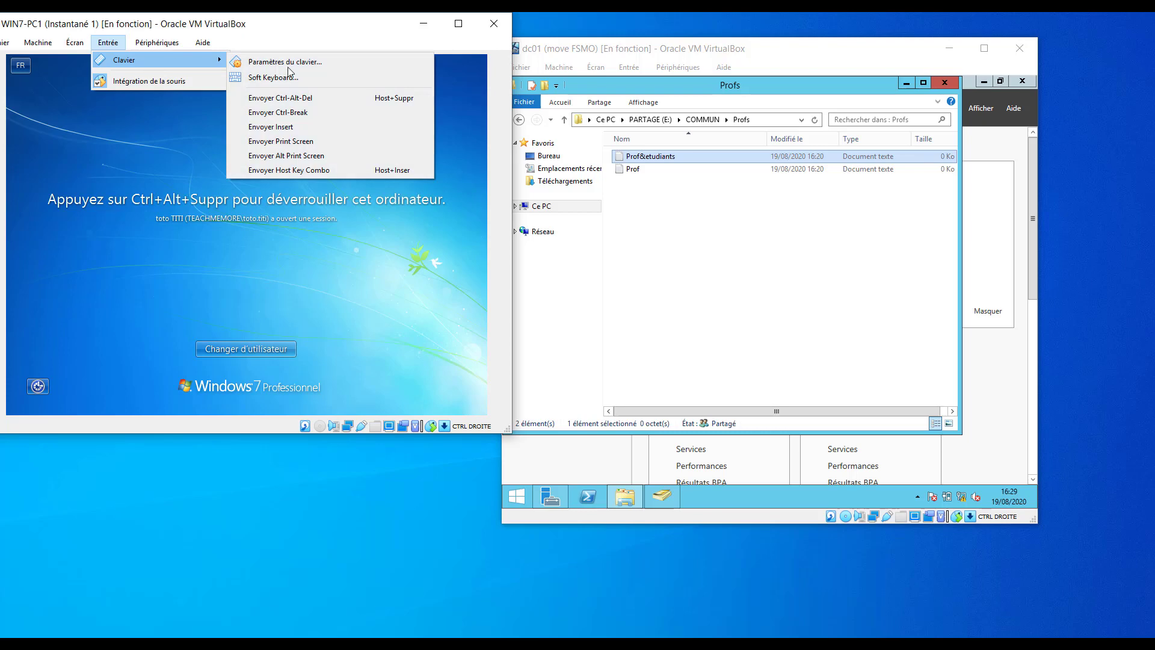
left_click(312, 100)
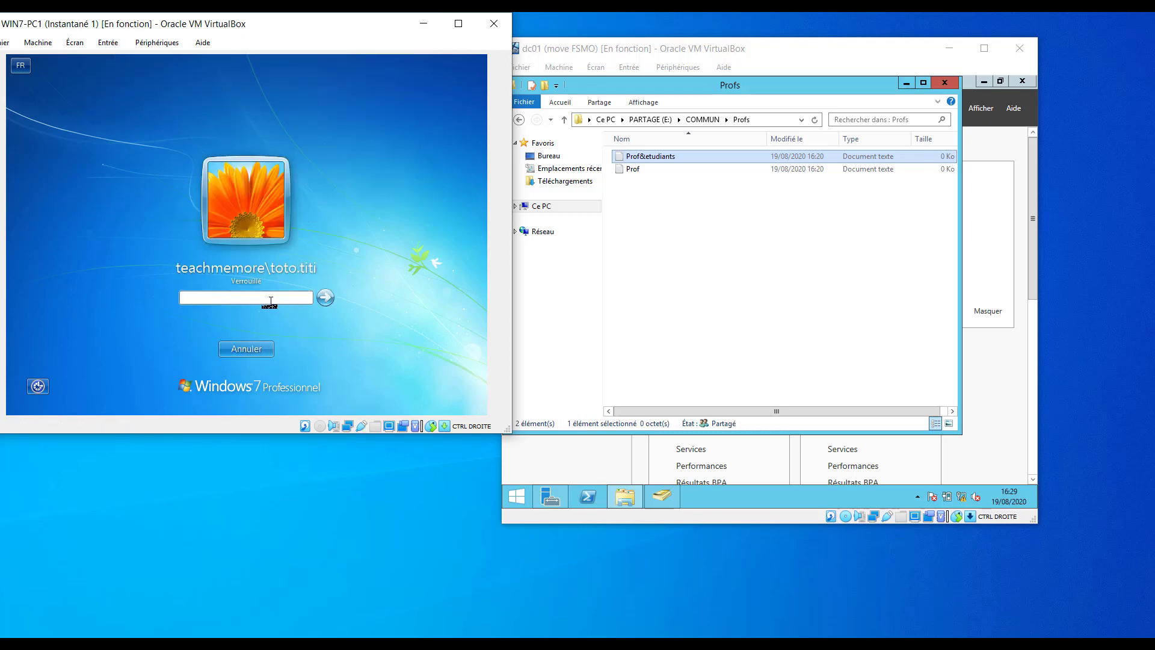
type("•••••••••••")
key("Return")
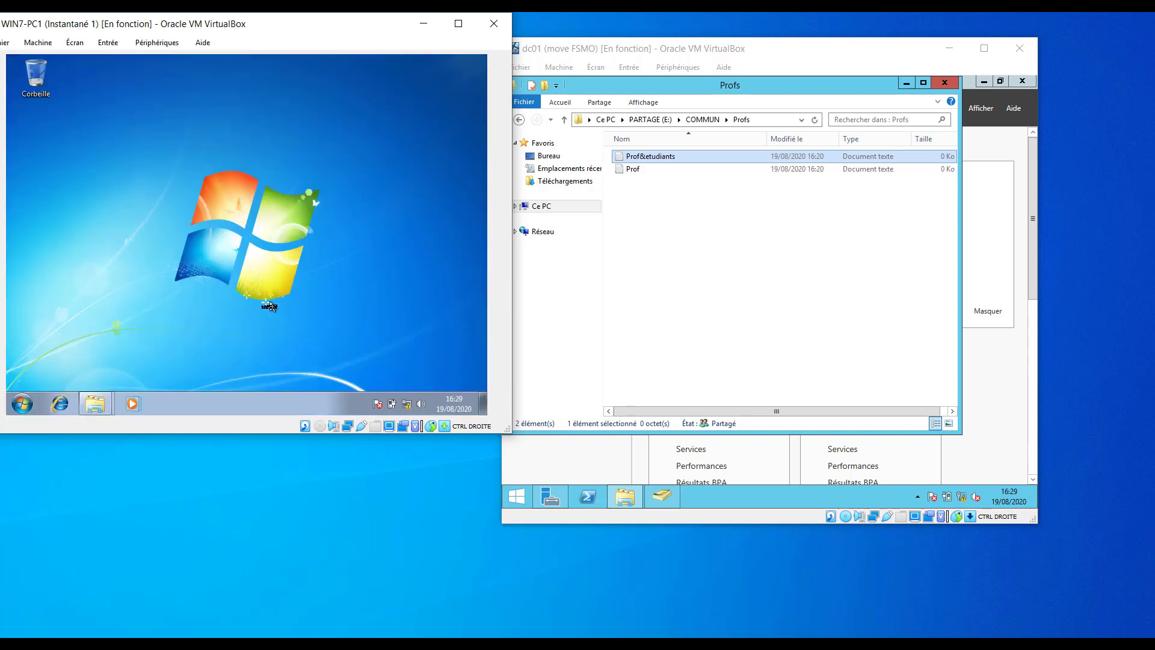
Permanently delete Prof&etudiants from Z:\Profs, confirming with Oui.
mouse_move(97, 400)
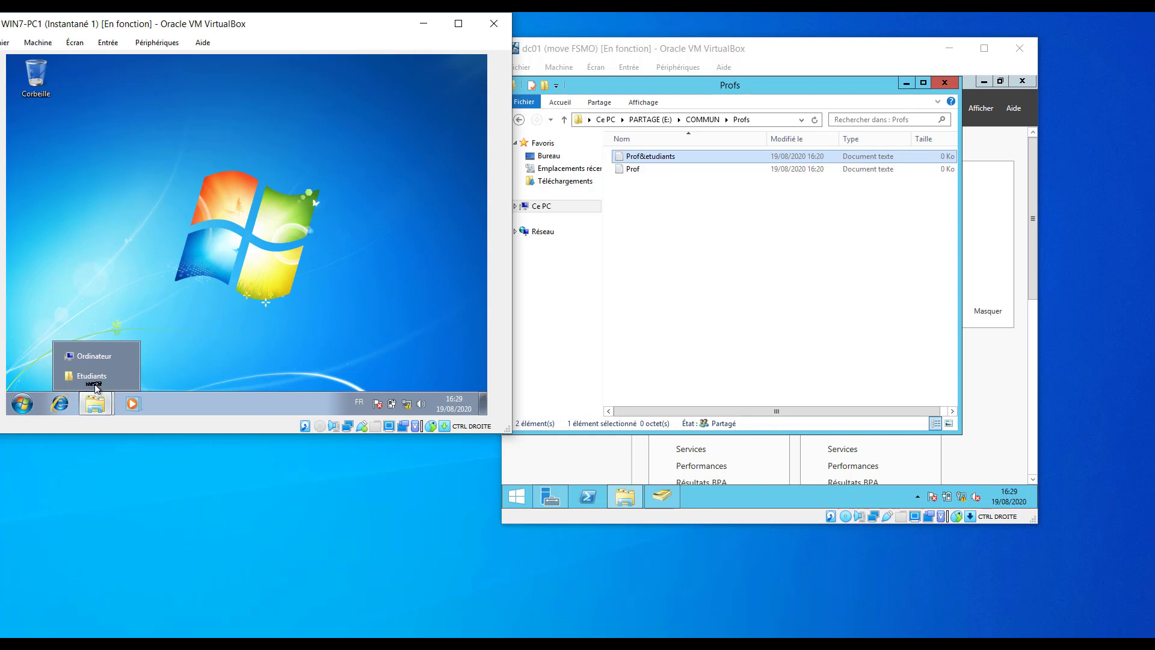
left_click(94, 379)
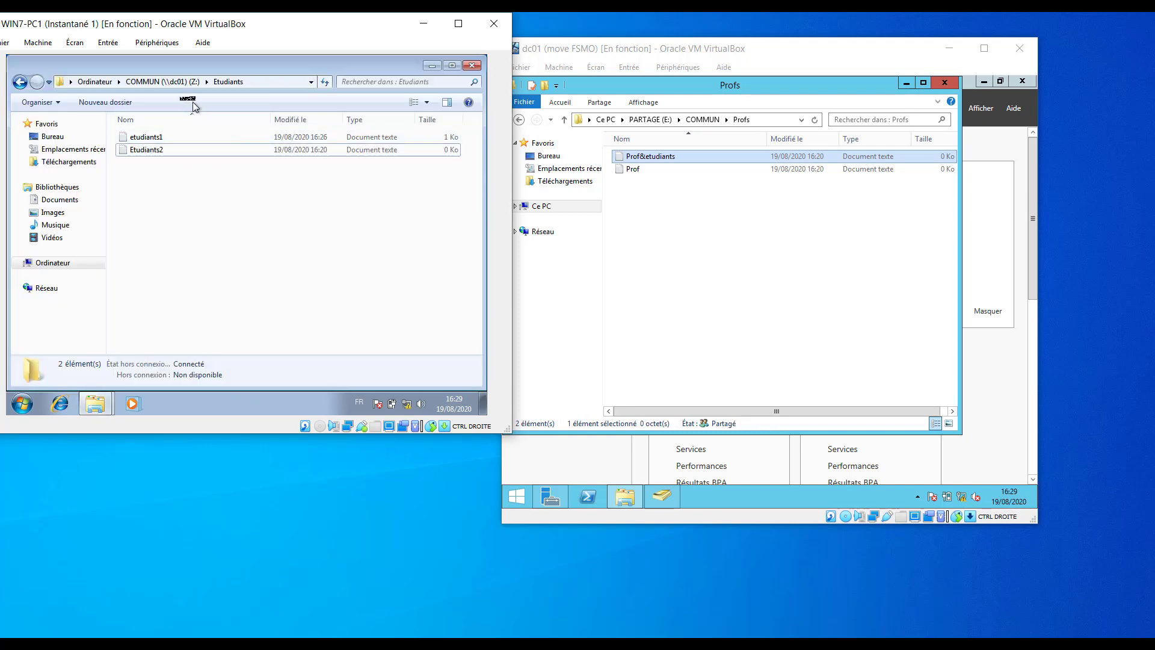
key("BackSpace")
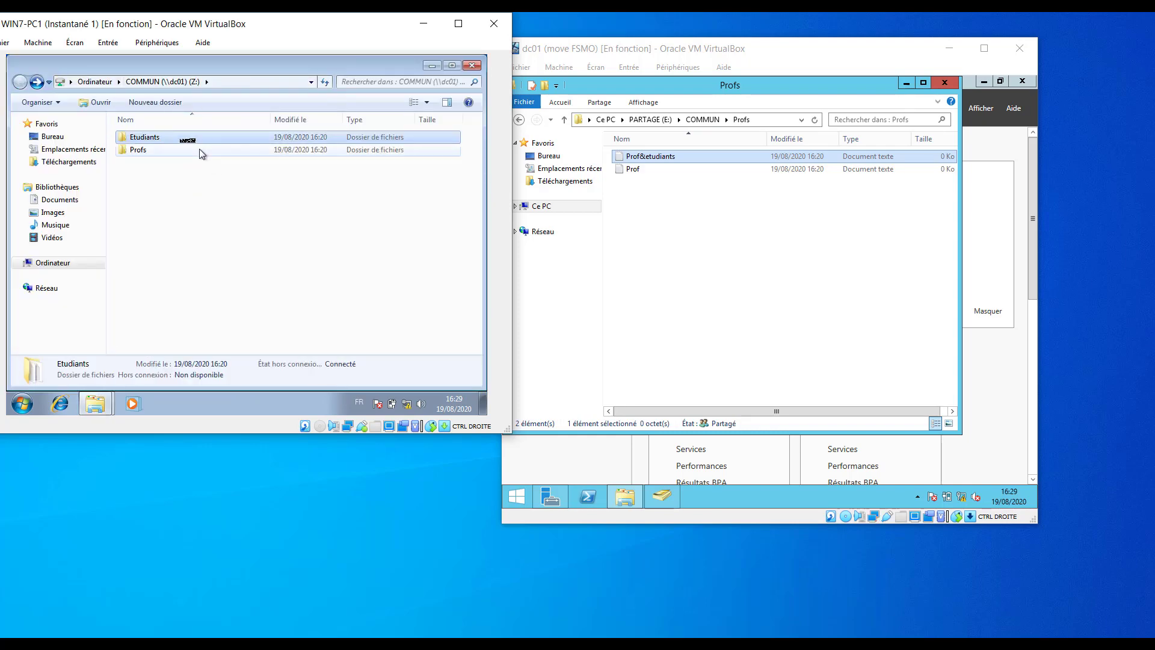
double_click(129, 154)
left_click(173, 139)
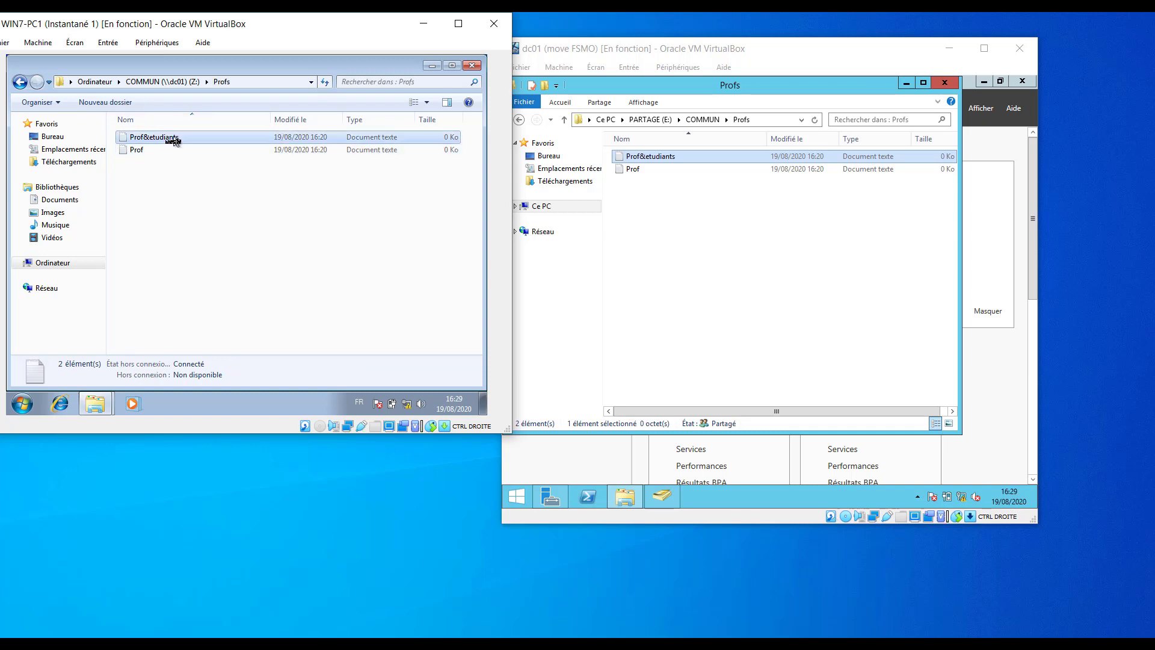
key("Delete")
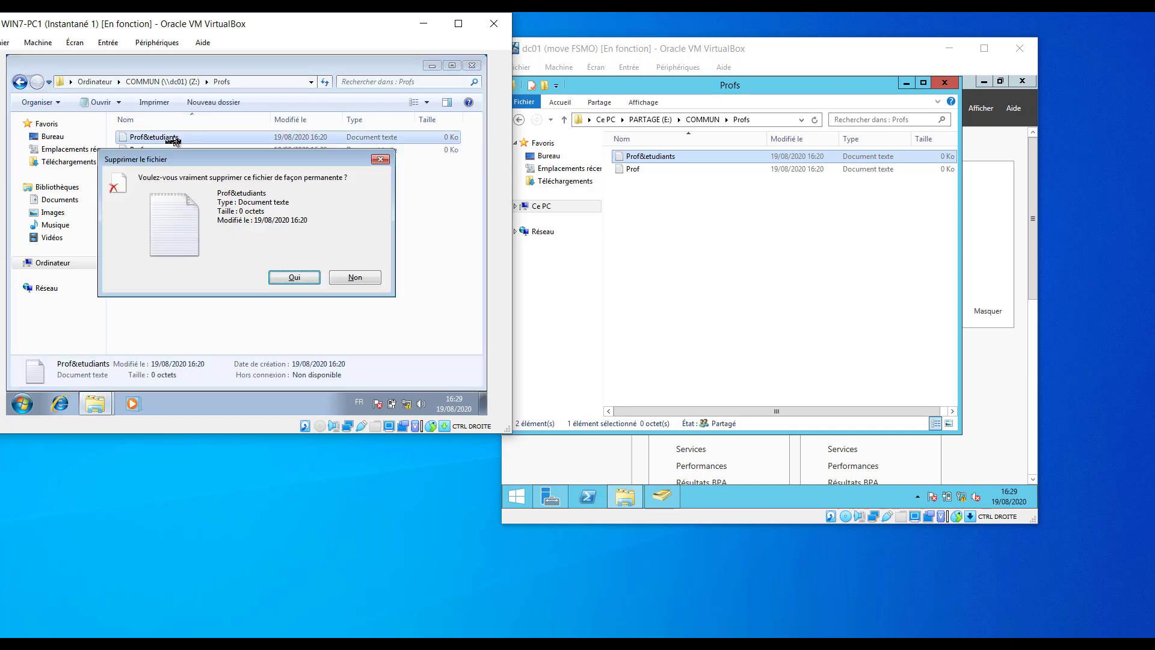
left_click(287, 281)
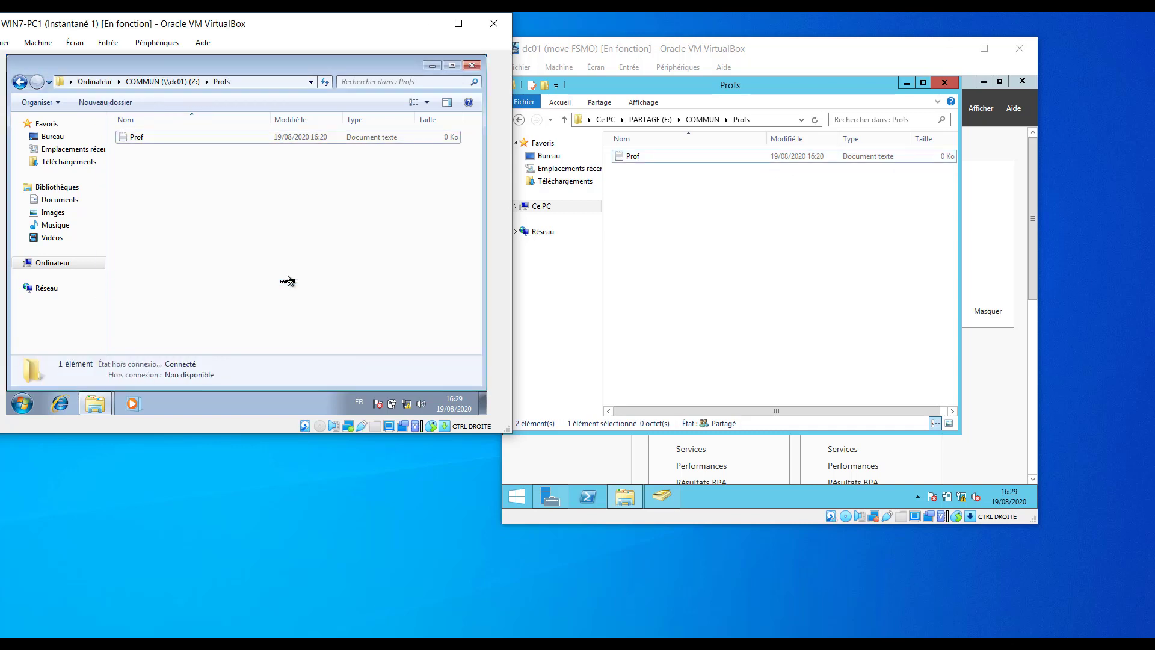
left_click(702, 202)
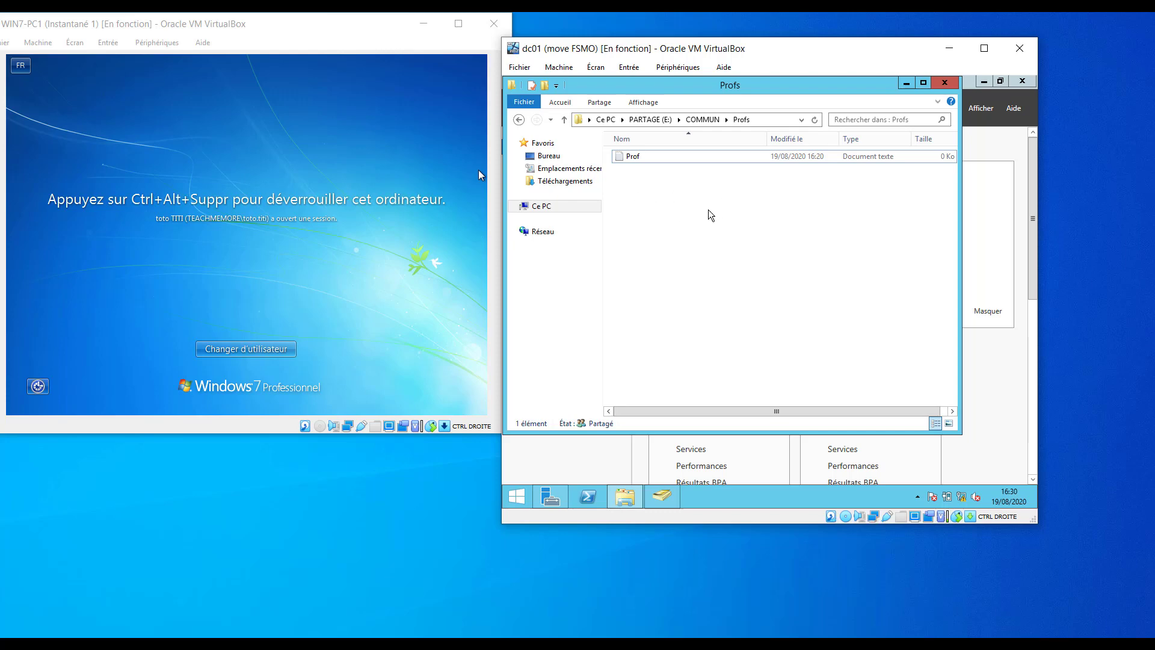
Select the remaining Prof file in dc01's Profs folder to verify the deletion.
left_click(644, 168)
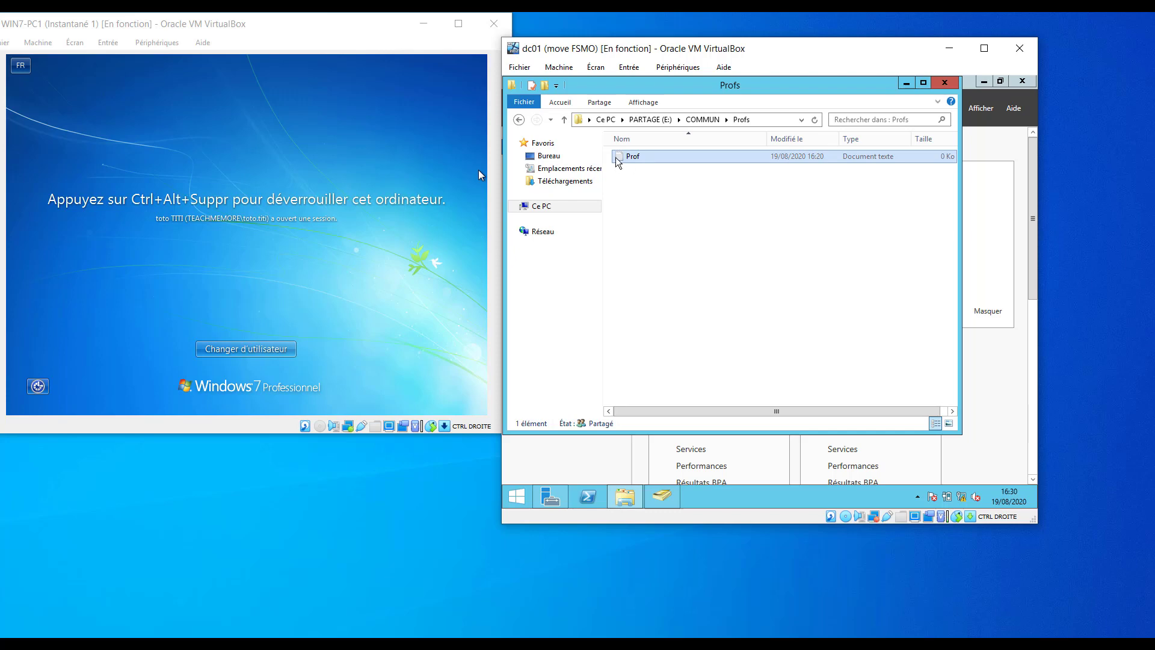